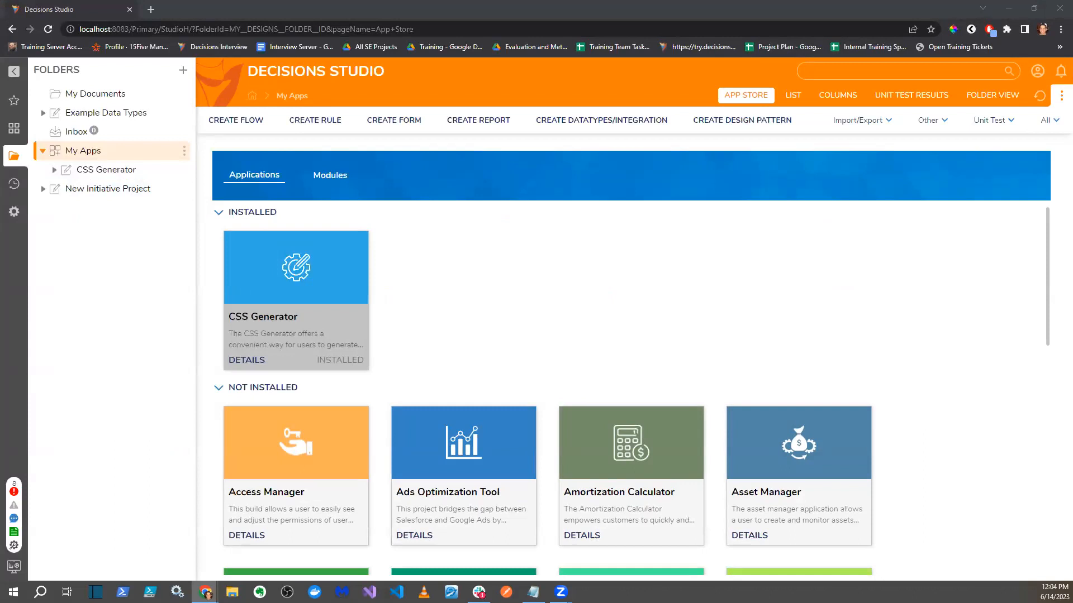
# - Examine the columns of the Software Catalog spreadsheet, including the cost values, and return to Decisions Studio
pyautogui.moveTo(486, 5); pyautogui.dragTo(501, 12)
pyautogui.click(480, 261)
pyautogui.click(121, 265)
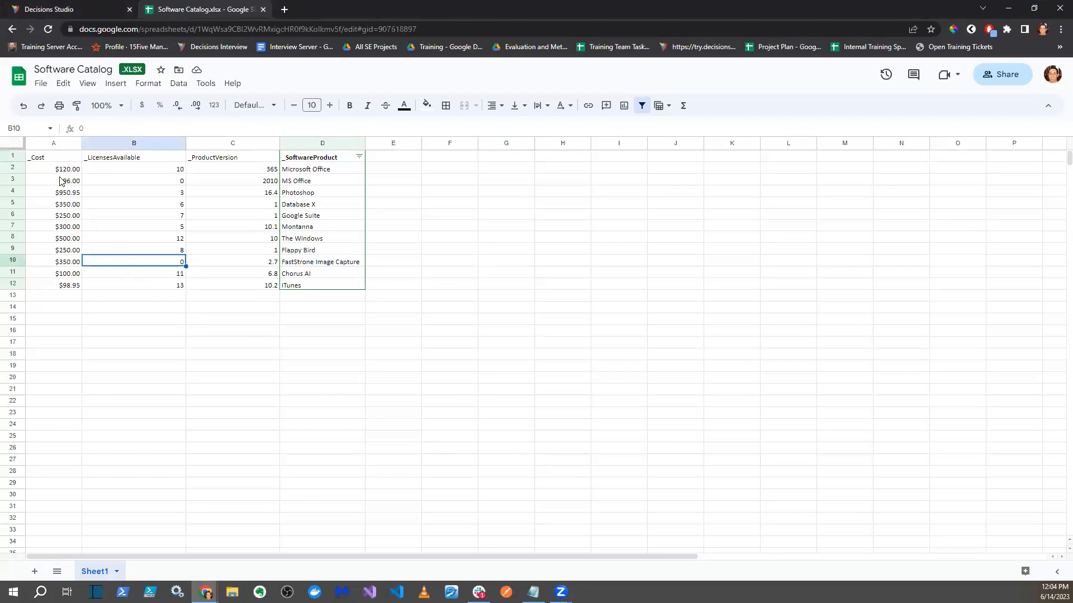
pyautogui.moveTo(60, 169); pyautogui.dragTo(60, 291)
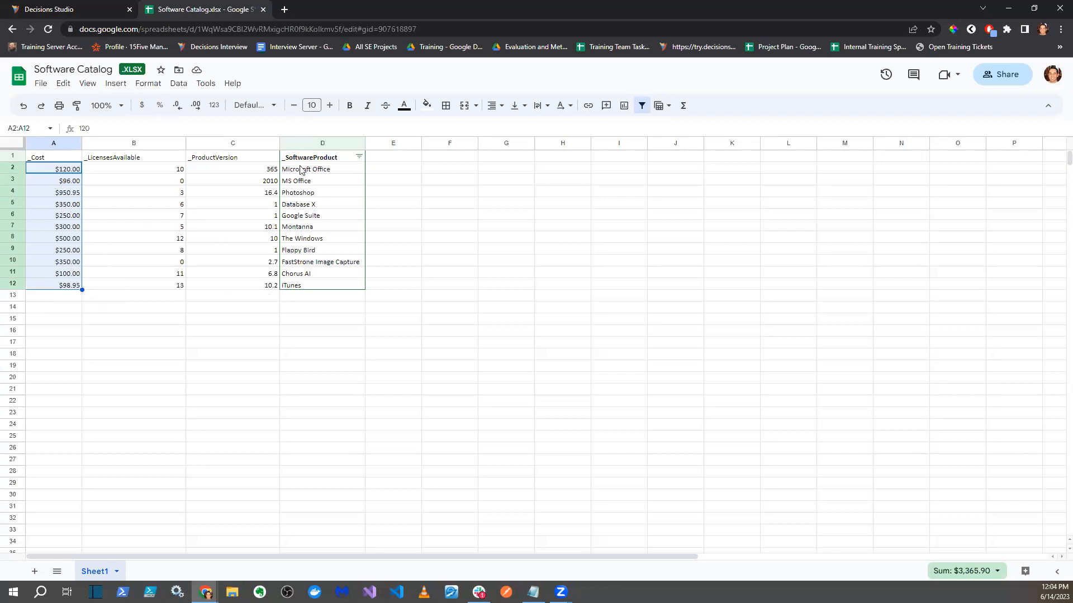
pyautogui.click(86, 8)
pyautogui.click(198, 9)
pyautogui.click(70, 7)
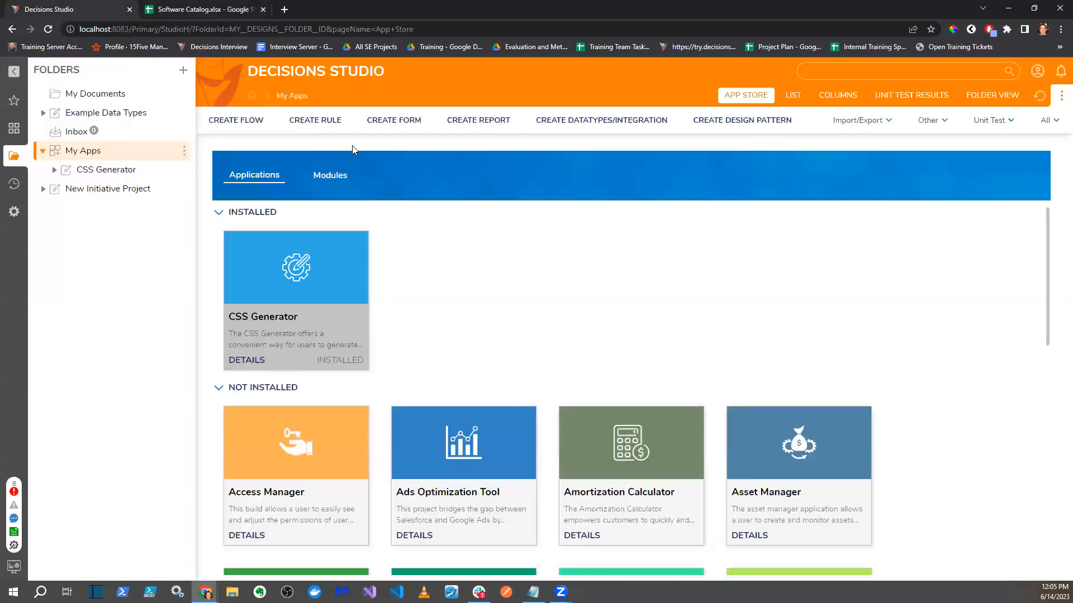
# - Create a designer project folder named "Example Data manipulation" under My Apps
pyautogui.click(107, 151)
pyautogui.click(184, 150)
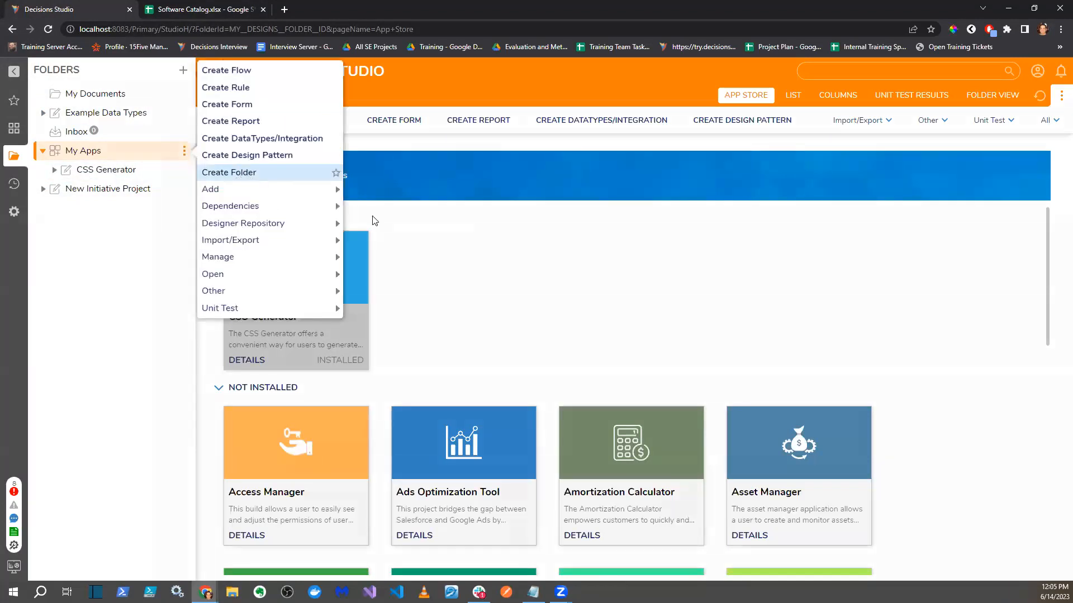
pyautogui.click(241, 173)
pyautogui.write('Example Data manipulation')
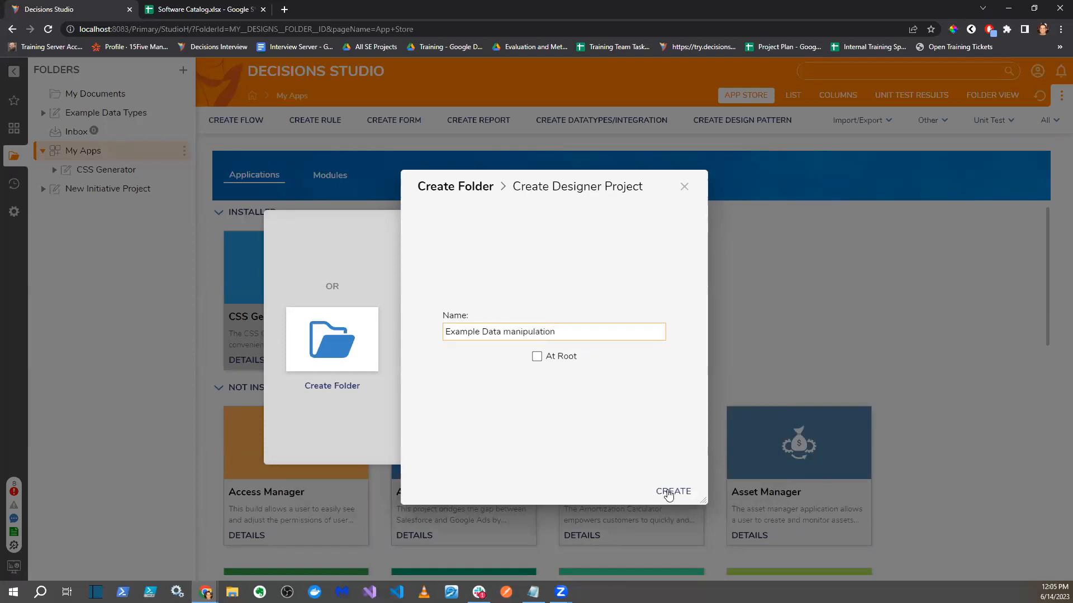
pyautogui.click(669, 493)
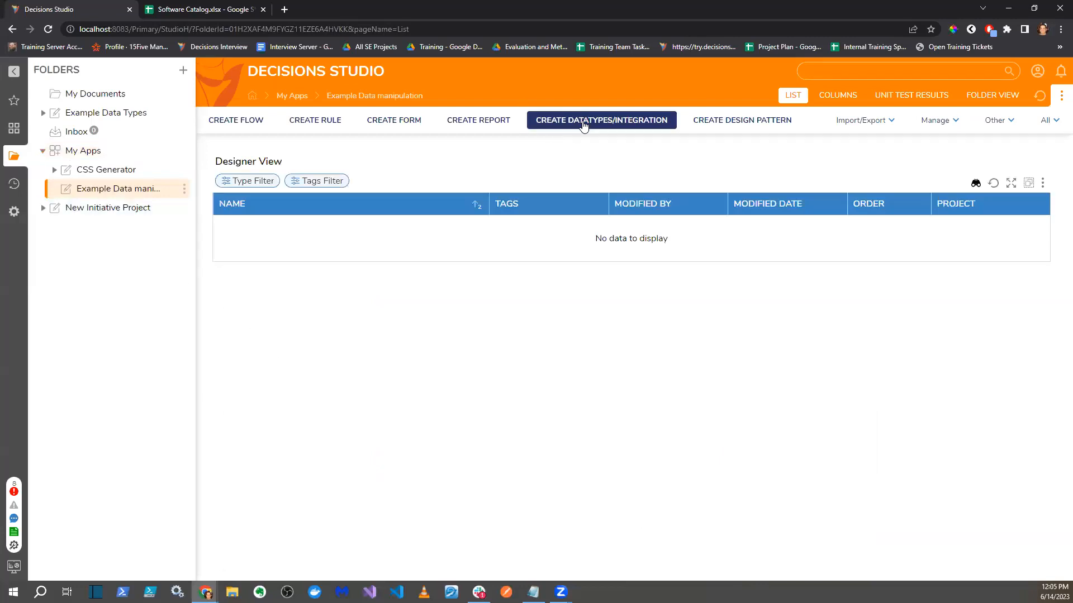
# - Start a new Database Structure in the project folder with the type name SoftwareCatalog
pyautogui.click(584, 124)
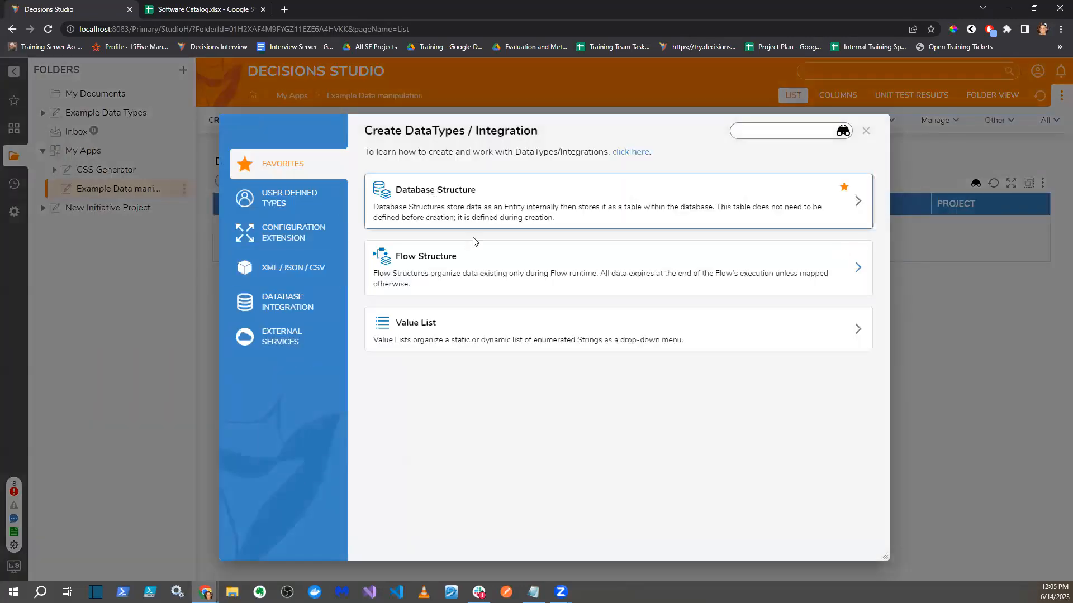
pyautogui.click(474, 220)
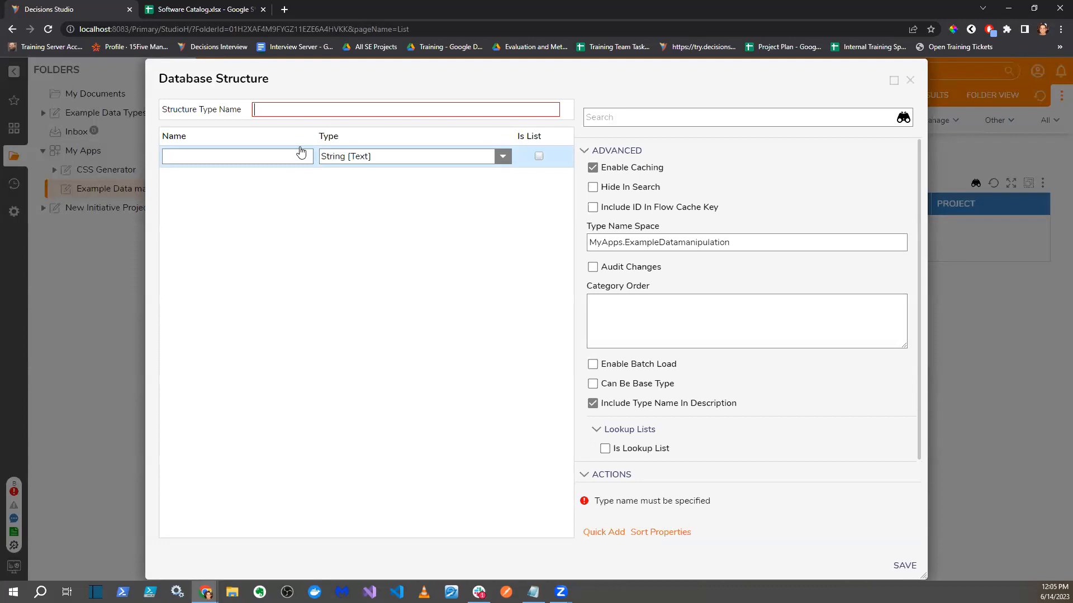
pyautogui.write('SoftwareCatalog')
# - Add a first data member named Cost to the SoftwareCatalog structure
pyautogui.click(263, 158)
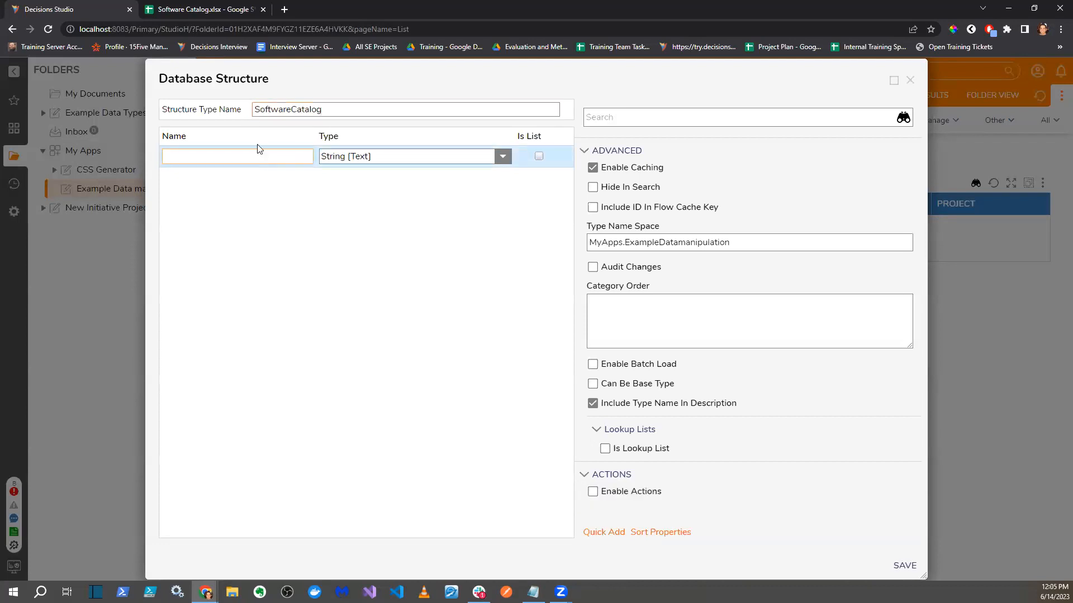
pyautogui.hotkey('ctrl', 'Tab')
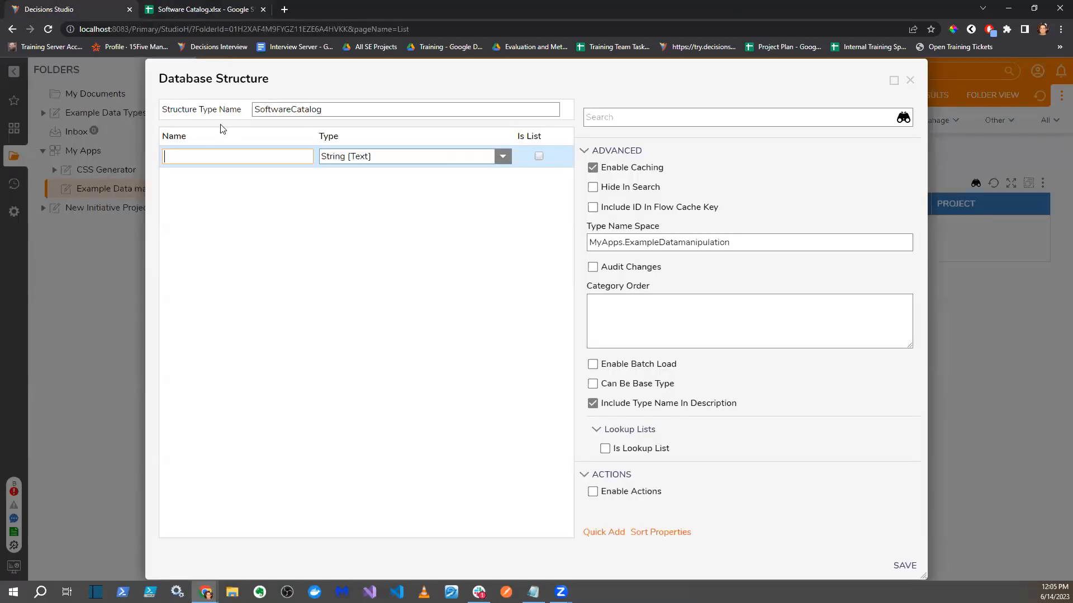
pyautogui.click(58, 8)
pyautogui.write('Cost')
pyautogui.press('Return')
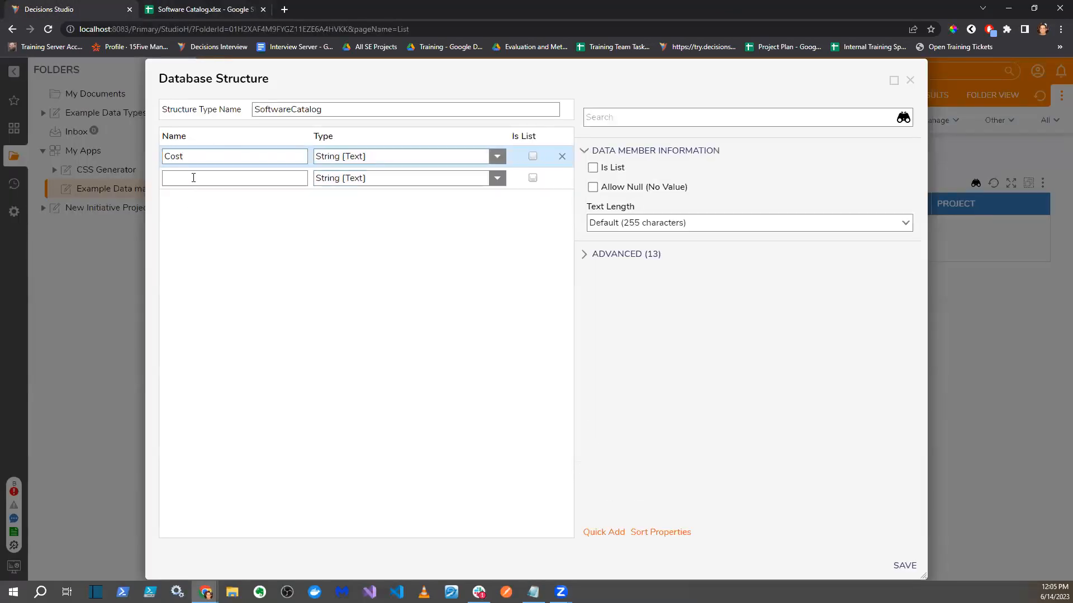
# - Add data members named Version and ProductVersion, checking the column names in the Software Catalog spreadsheet
pyautogui.write('Version')
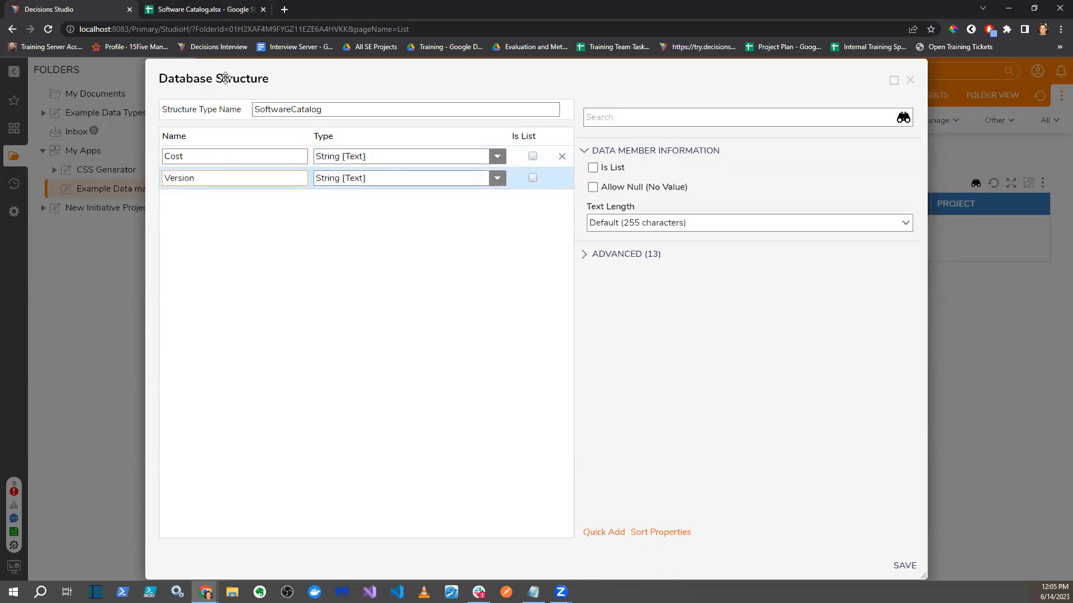
pyautogui.click(202, 9)
pyautogui.click(47, 12)
pyautogui.click(208, 200)
pyautogui.write('ProductVersion')
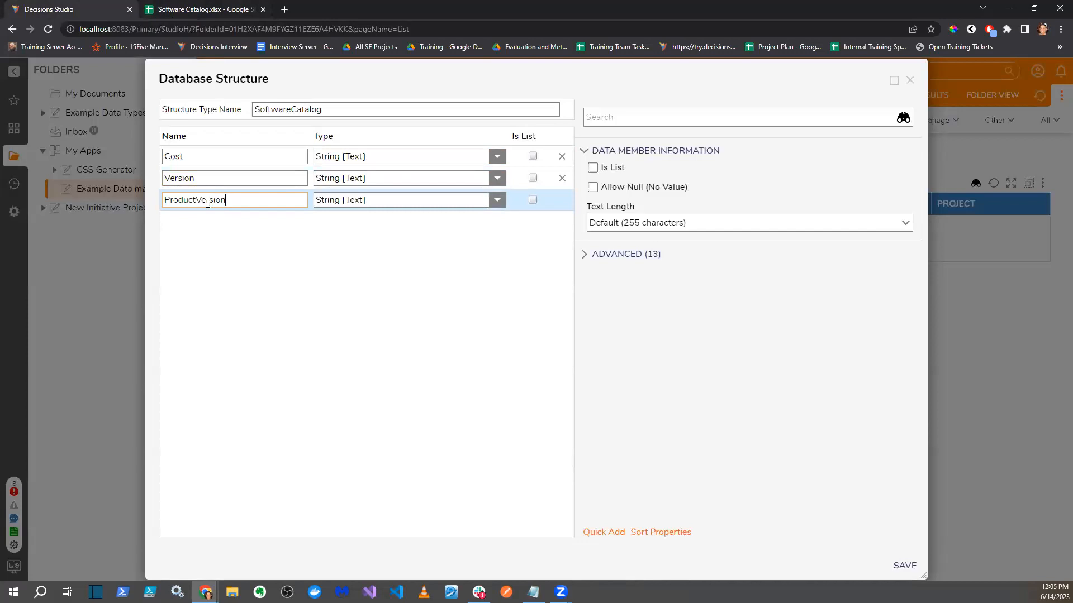
pyautogui.press('Return')
# - Check the spreadsheet's product column and add a matching data member named SoftwareProduct
pyautogui.click(201, 9)
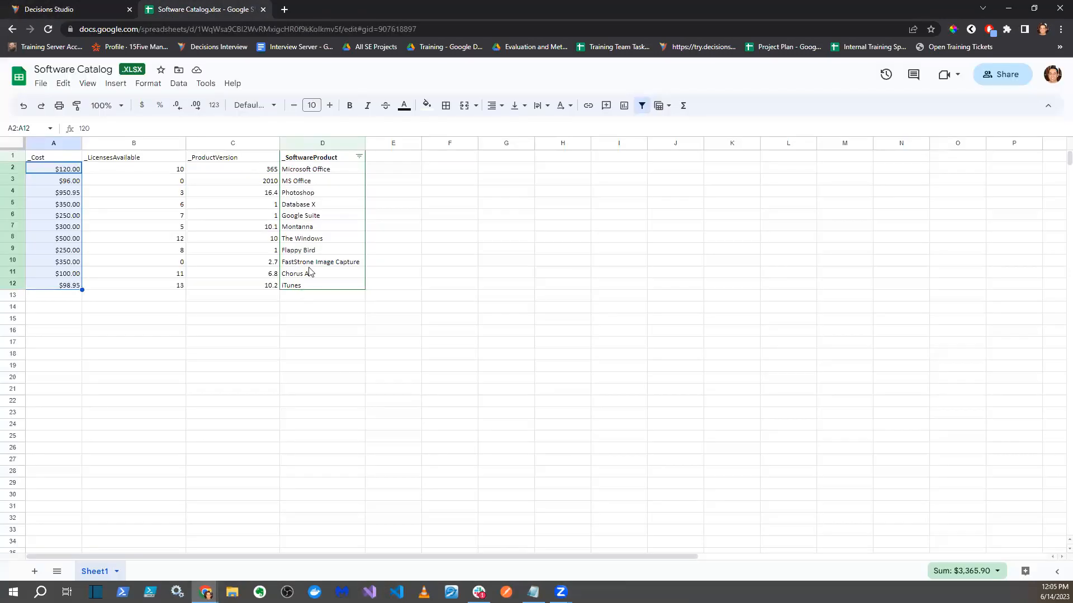
pyautogui.click(35, 9)
pyautogui.click(214, 220)
pyautogui.write('Sfotware')
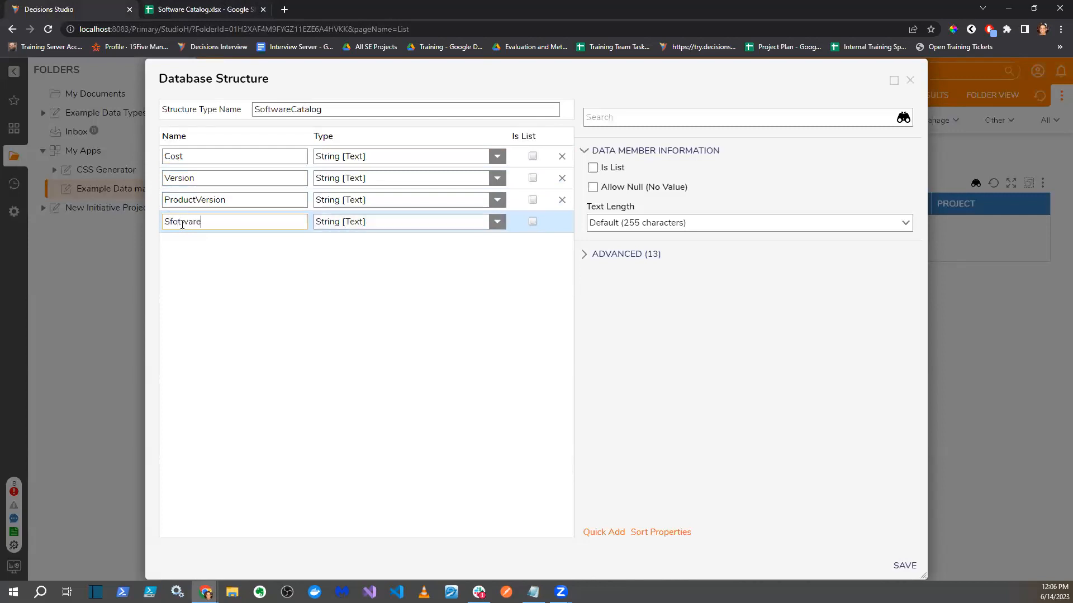
pyautogui.press('BackSpace')
pyautogui.write('oftwareProduct')
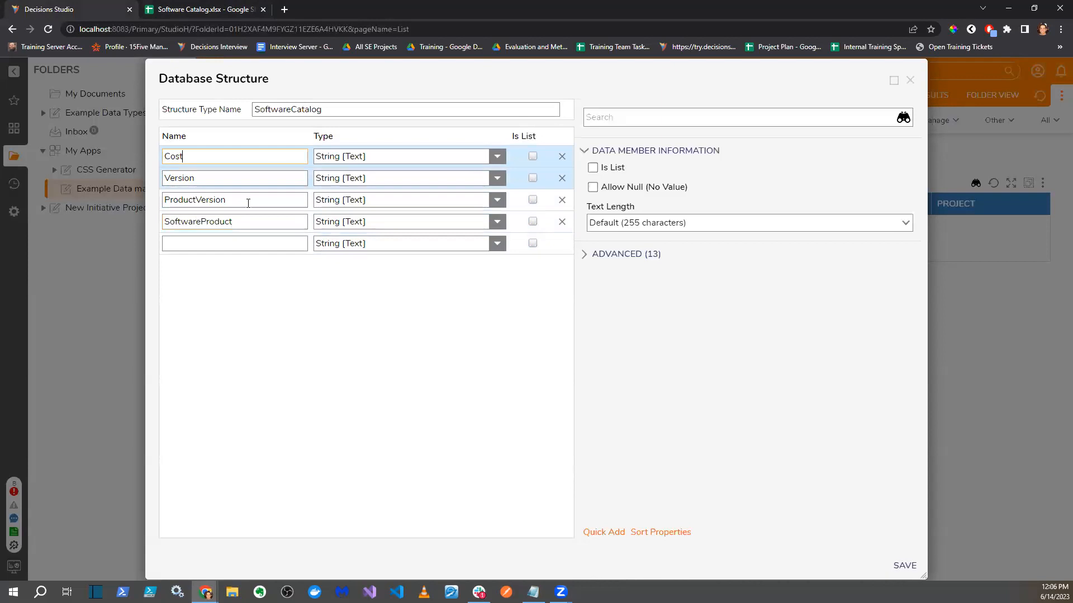
# - Set the Cost member's data type to Decimal [Number]
pyautogui.click(508, 157)
pyautogui.click(502, 159)
pyautogui.click(486, 174)
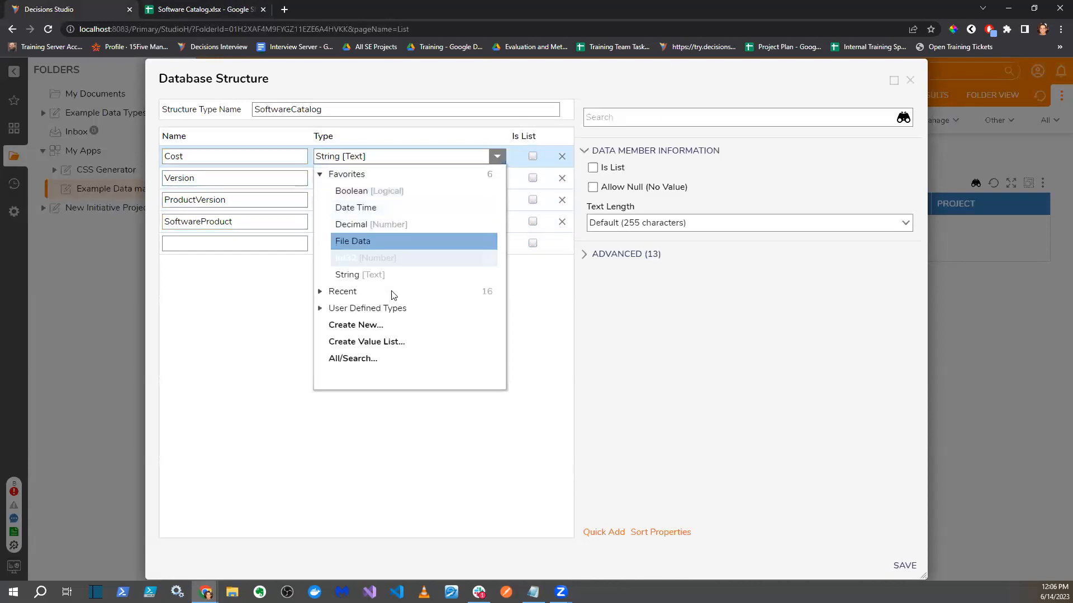
pyautogui.click(371, 222)
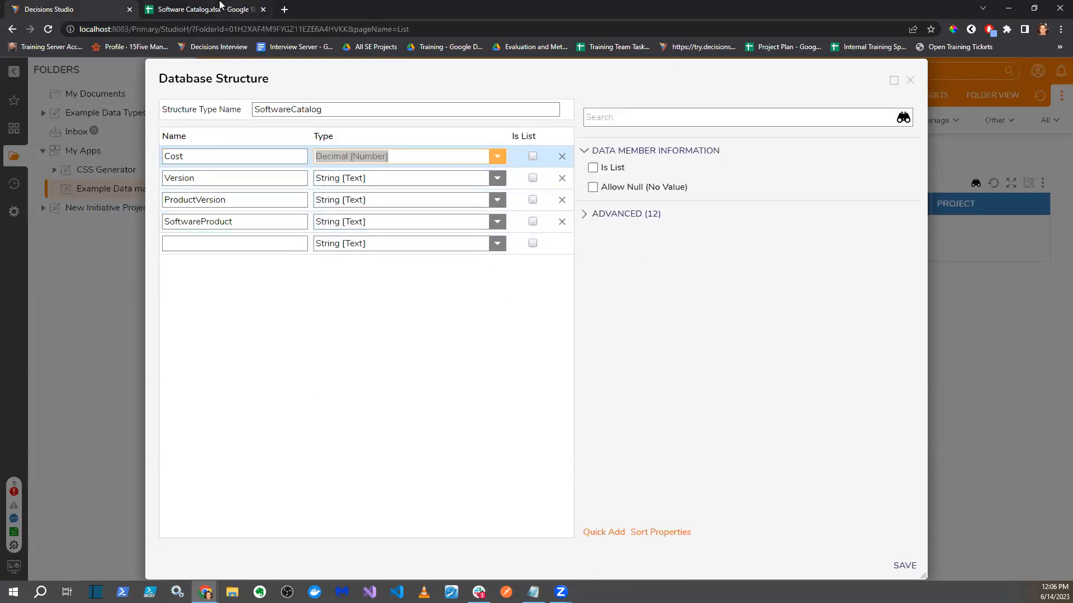
# - Check the spreadsheet for the missing column, add a data member named license and choose its data type
pyautogui.click(224, 8)
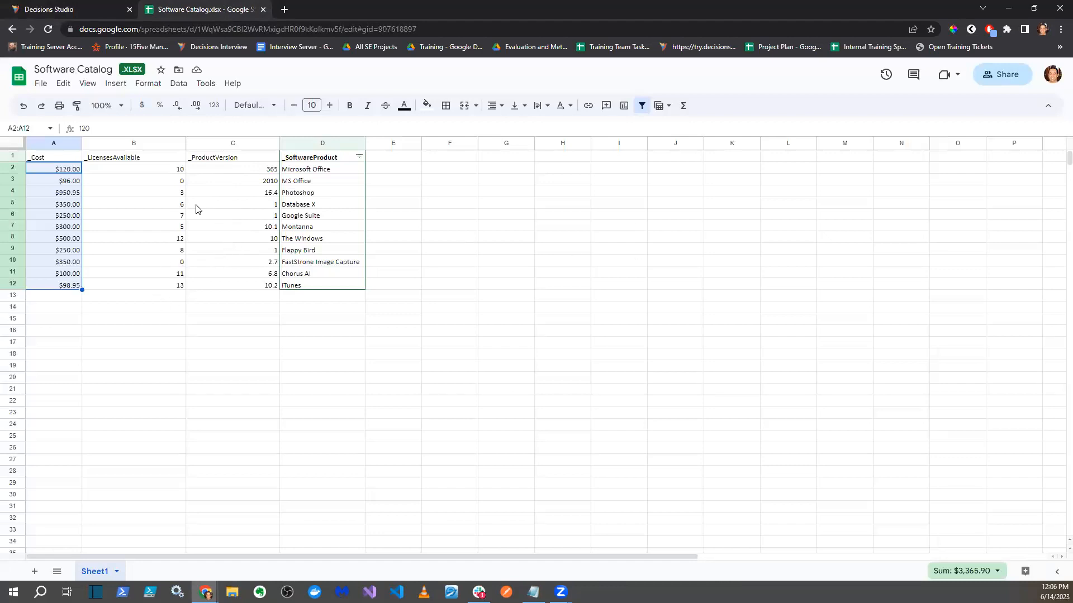
pyautogui.click(76, 8)
pyautogui.click(228, 244)
pyautogui.write('Ici')
pyautogui.write('ense')
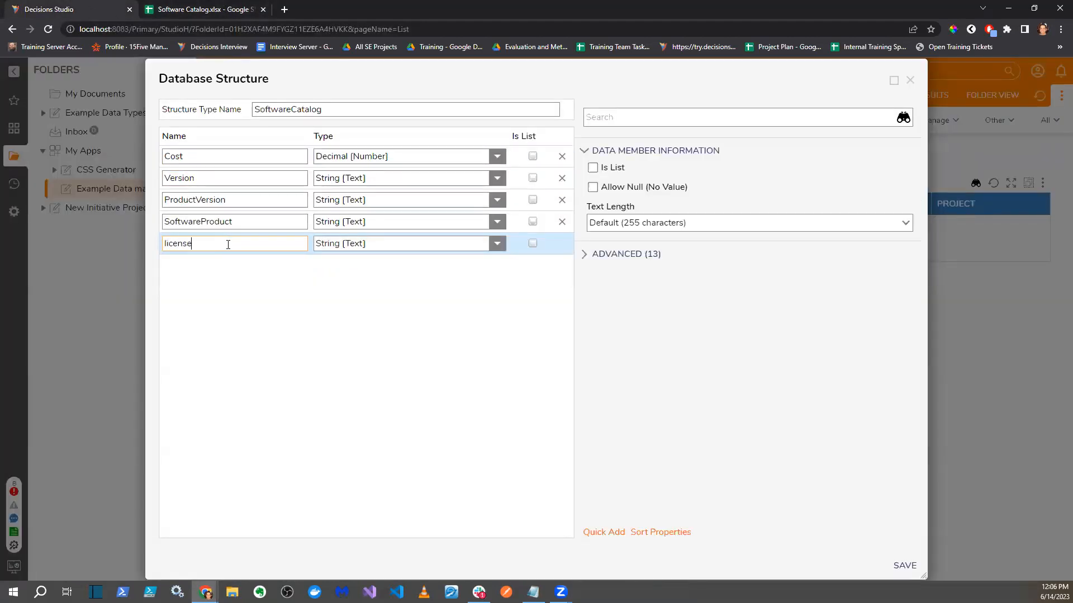
pyautogui.click(497, 244)
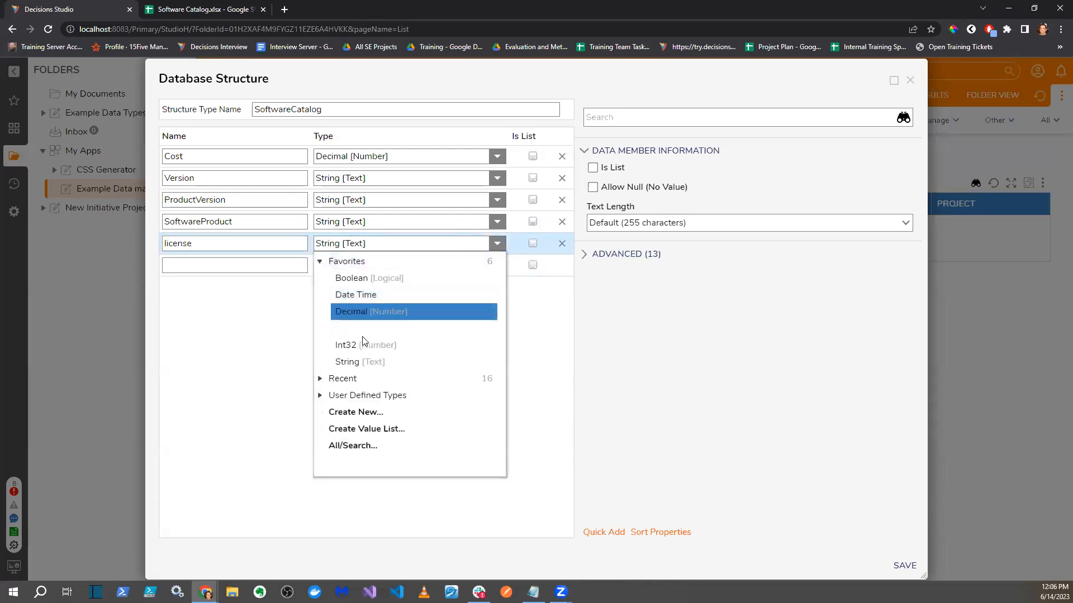
pyautogui.click(393, 326)
# - Capitalise the license member's name and save the SoftwareCatalog structure
pyautogui.press('Delete')
pyautogui.write('L')
pyautogui.click(904, 565)
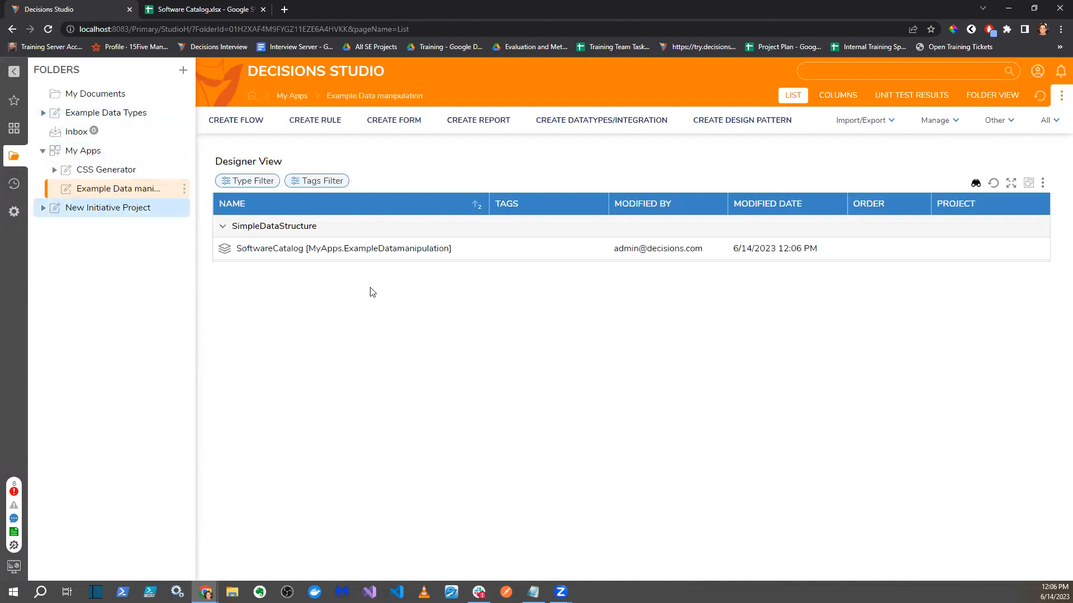
# - Move the Example Data manipulation folder to the root of the folder tree
pyautogui.click(184, 188)
pyautogui.moveTo(235, 223)
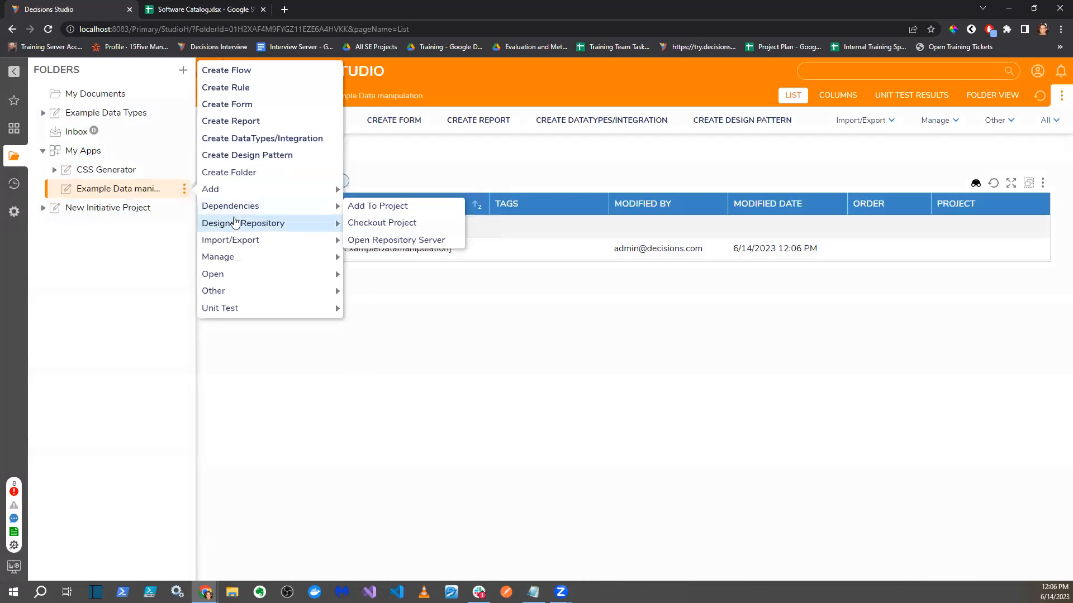
pyautogui.moveTo(249, 258)
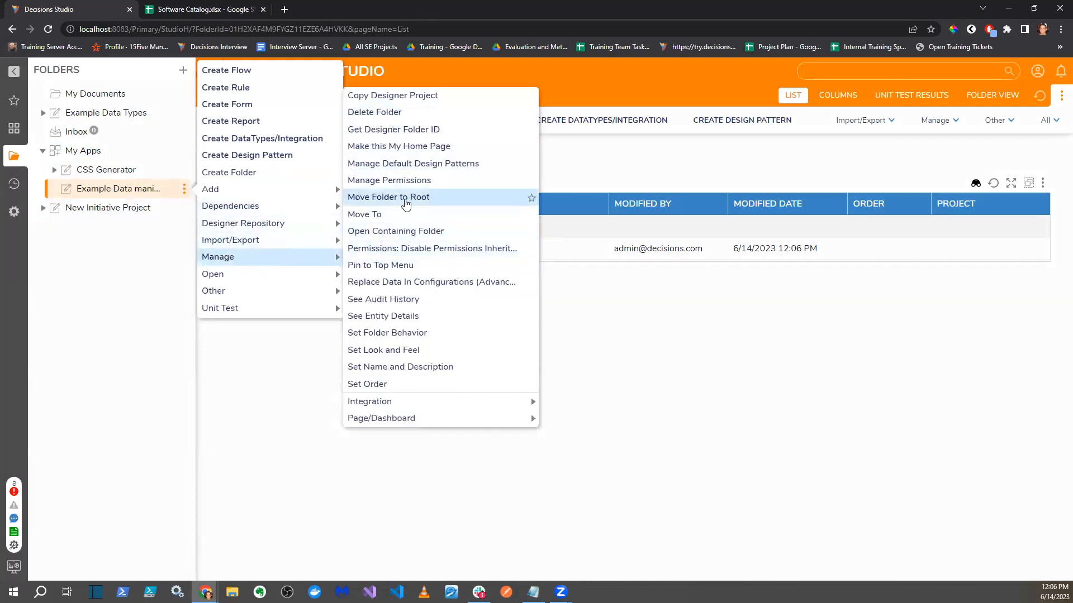
pyautogui.click(405, 198)
pyautogui.click(626, 352)
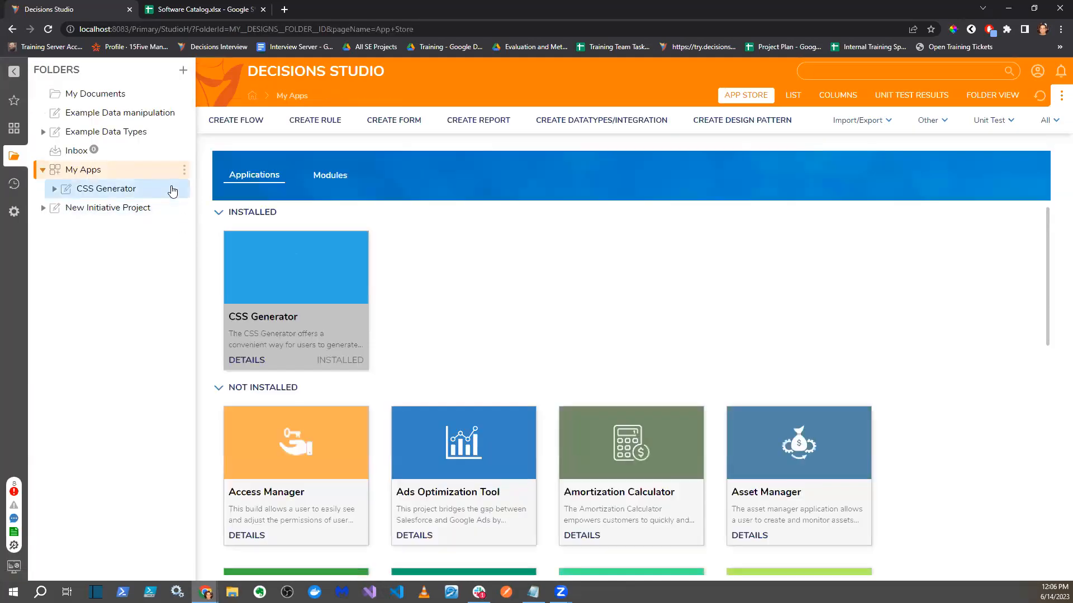
# - Create a flow named "Convert My Excel Data to DS" in the Example Data manipulation folder
pyautogui.click(115, 112)
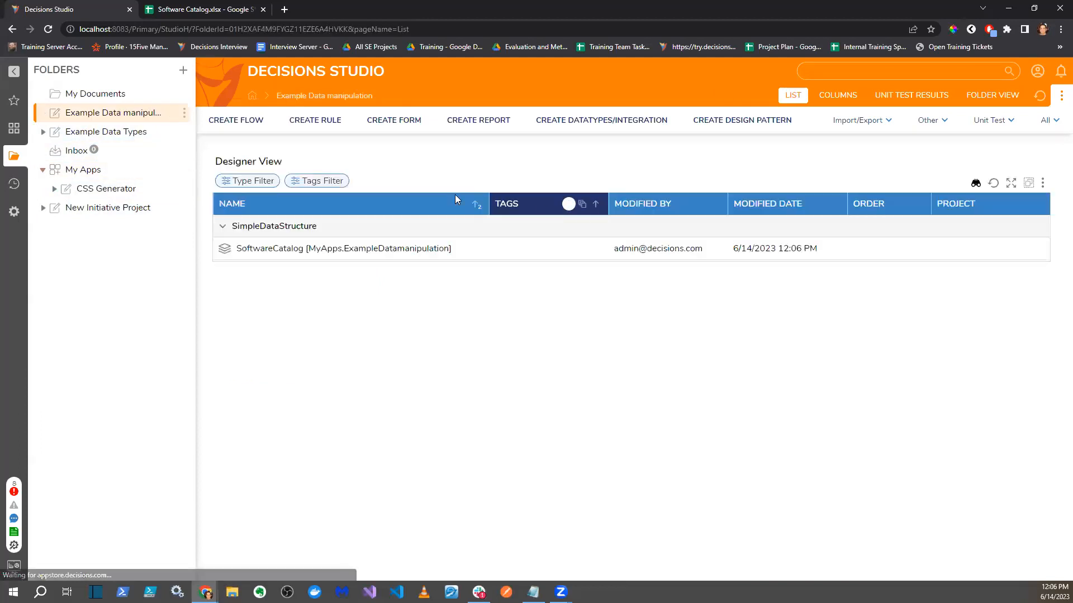
pyautogui.click(226, 122)
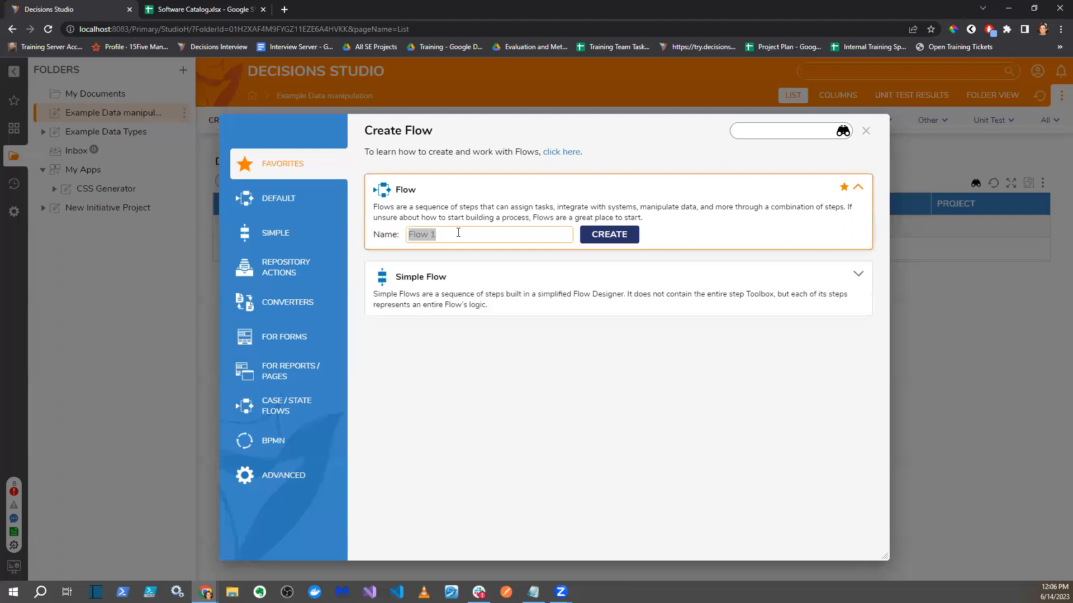
pyautogui.write('Convert Flow')
pyautogui.press('BackSpace')
pyautogui.press('BackSpace')
pyautogui.press('BackSpace')
pyautogui.press('BackSpace')
pyautogui.write('My Excel Data to DS')
pyautogui.press('Return')
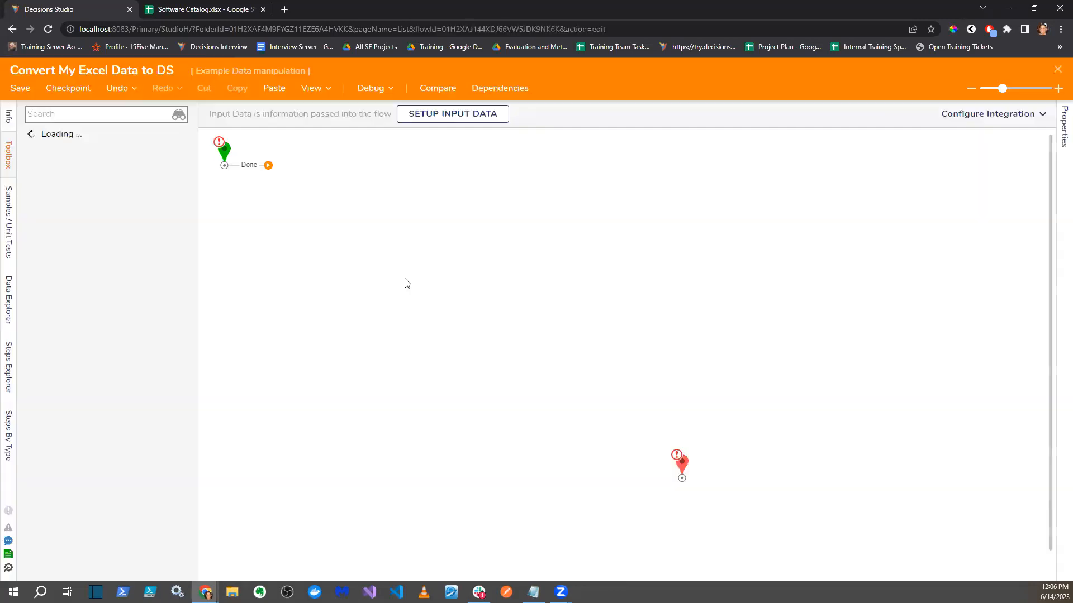
# - Search the step toolbox for "Csv to Object mapping" and place the CSV to Object Mapping step right after the flow's start
pyautogui.click(115, 114)
pyautogui.write('CS')
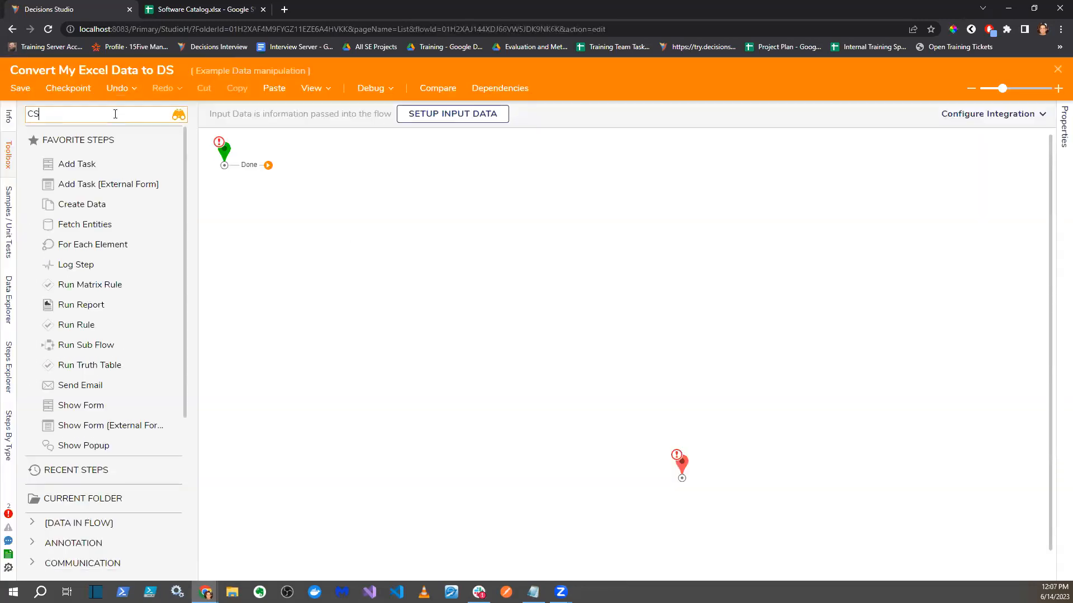
pyautogui.press('BackSpace')
pyautogui.write('sv Obje')
pyautogui.write('ct mapping')
pyautogui.press('BackSpace')
pyautogui.press('BackSpace')
pyautogui.press('BackSpace')
pyautogui.press('BackSpace')
pyautogui.press('BackSpace')
pyautogui.press('BackSpace')
pyautogui.press('BackSpace')
pyautogui.press('BackSpace')
pyautogui.press('BackSpace')
pyautogui.press('BackSpace')
pyautogui.press('BackSpace')
pyautogui.press('BackSpace')
pyautogui.press('BackSpace')
pyautogui.press('BackSpace')
pyautogui.write('to Object maping')
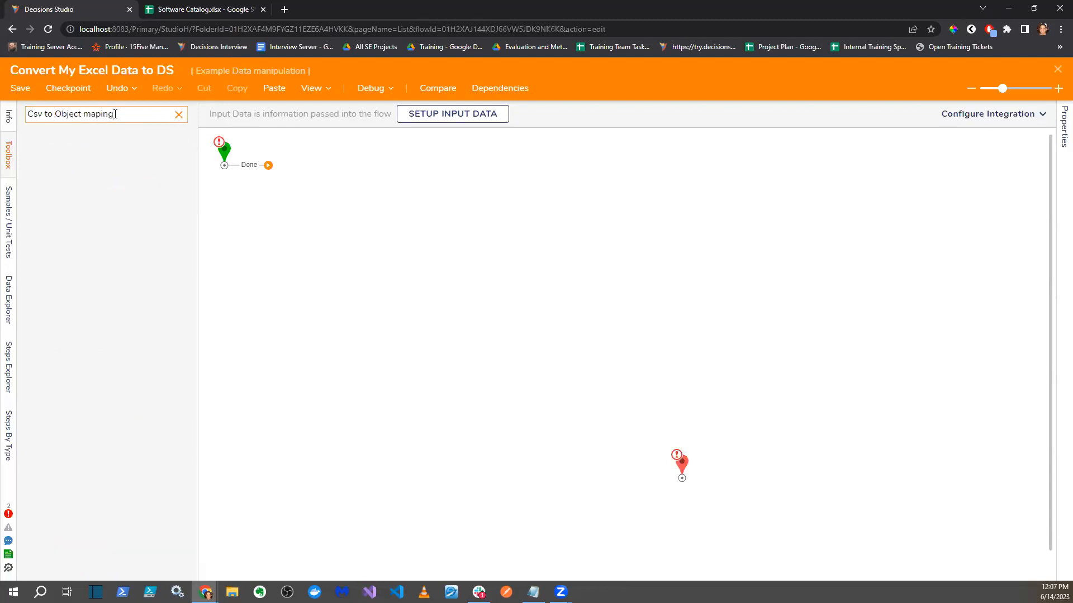
pyautogui.press('Left')
pyautogui.press('Left')
pyautogui.press('Left')
pyautogui.write('p')
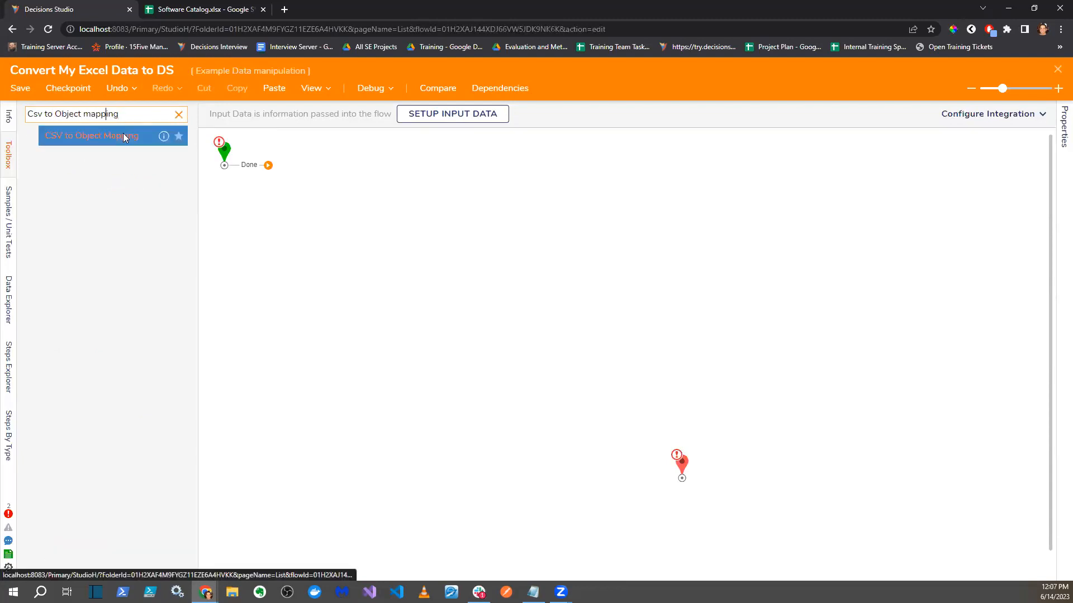
pyautogui.moveTo(112, 136); pyautogui.dragTo(380, 180)
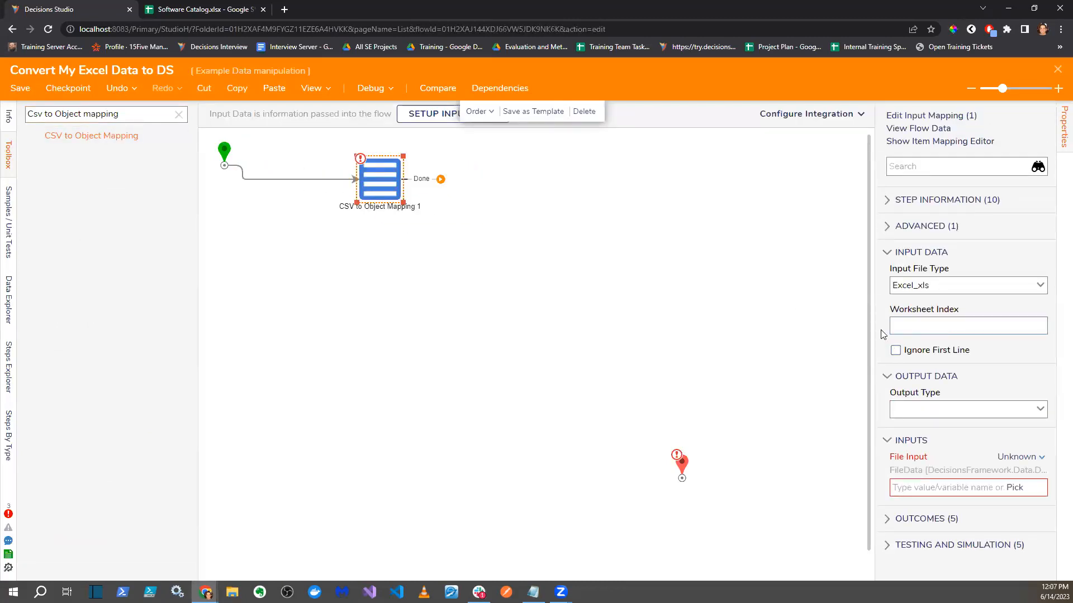
# - Set the CSV to Object Mapping step's input file type to AutoSelect
pyautogui.moveTo(941, 283); pyautogui.dragTo(874, 289)
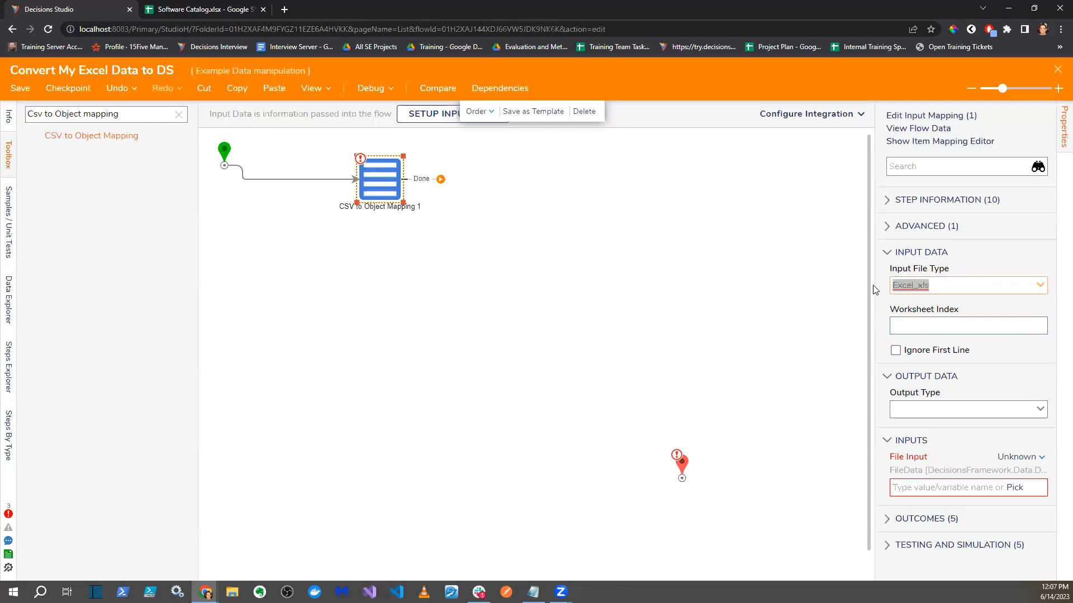
pyautogui.click(1038, 284)
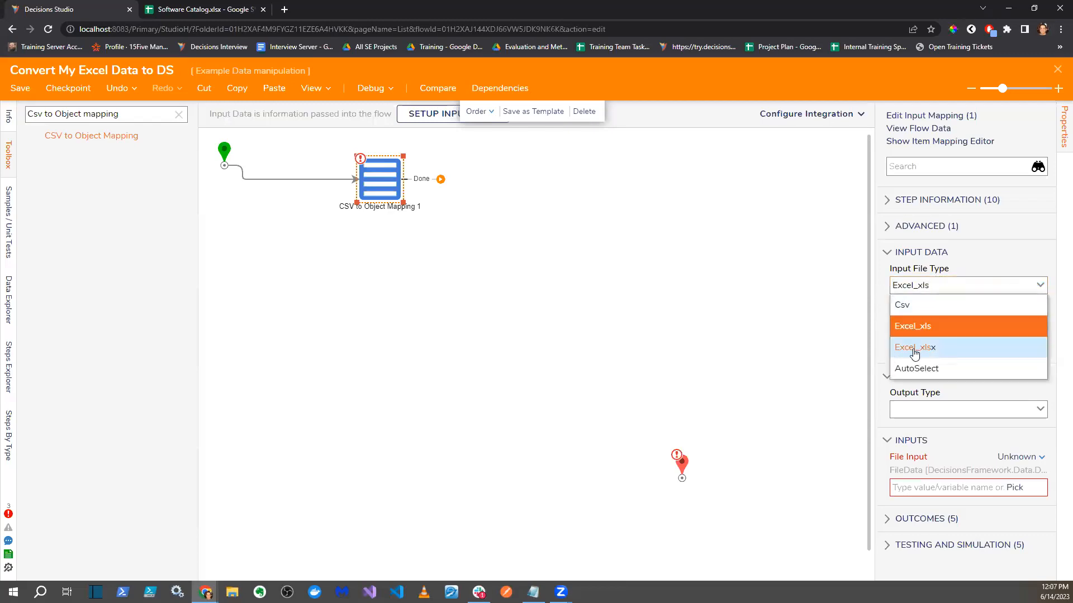
pyautogui.click(922, 307)
pyautogui.click(1040, 286)
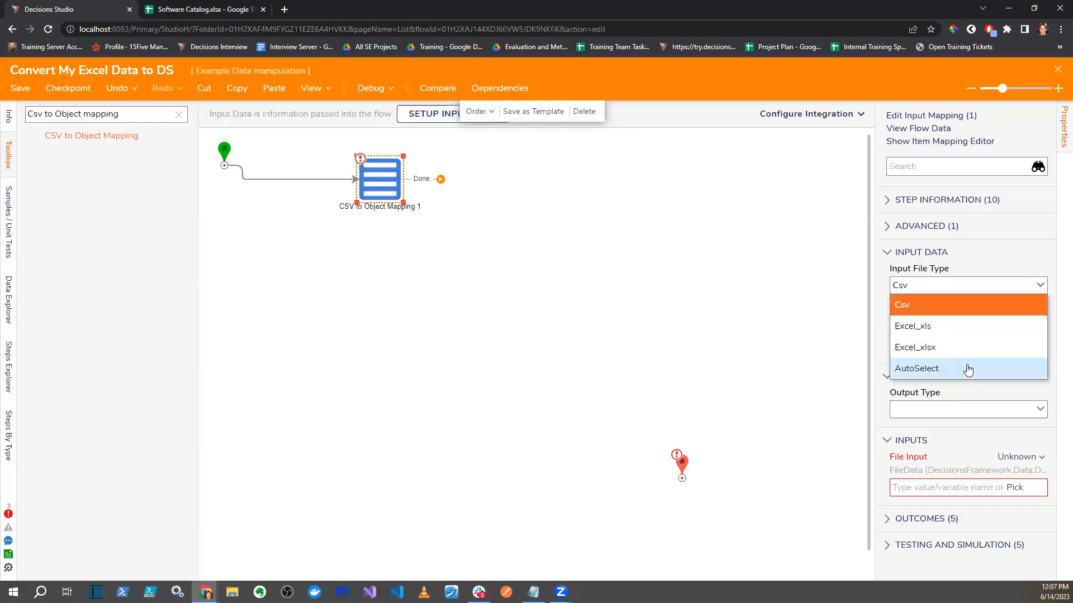
pyautogui.click(968, 368)
pyautogui.click(1040, 285)
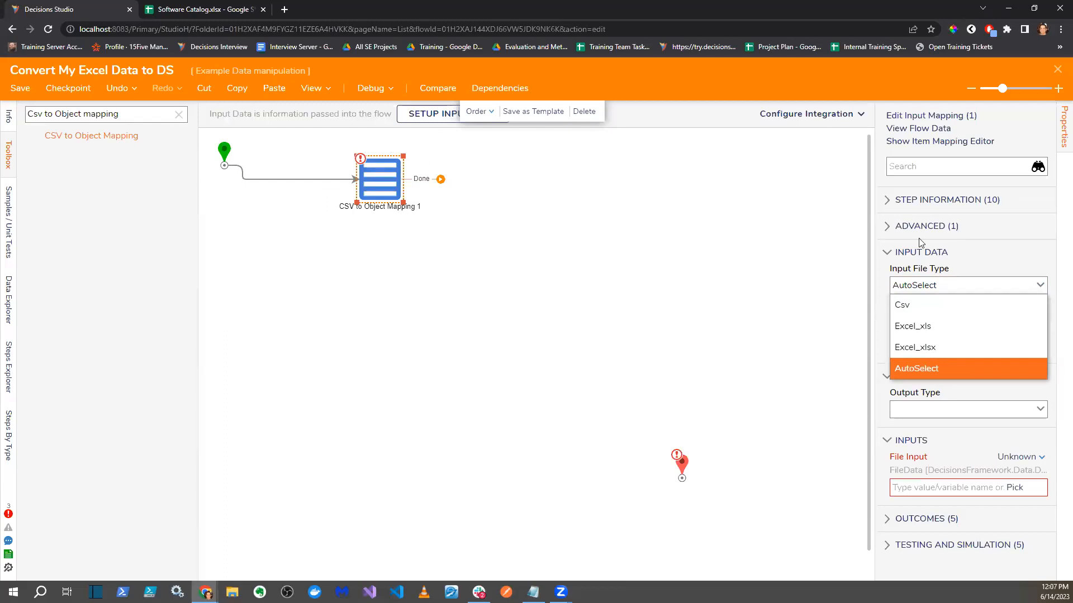
pyautogui.click(941, 370)
# - Search the output types for "Software" and set the mapping step's output type to SoftwareCatalog
pyautogui.click(1039, 410)
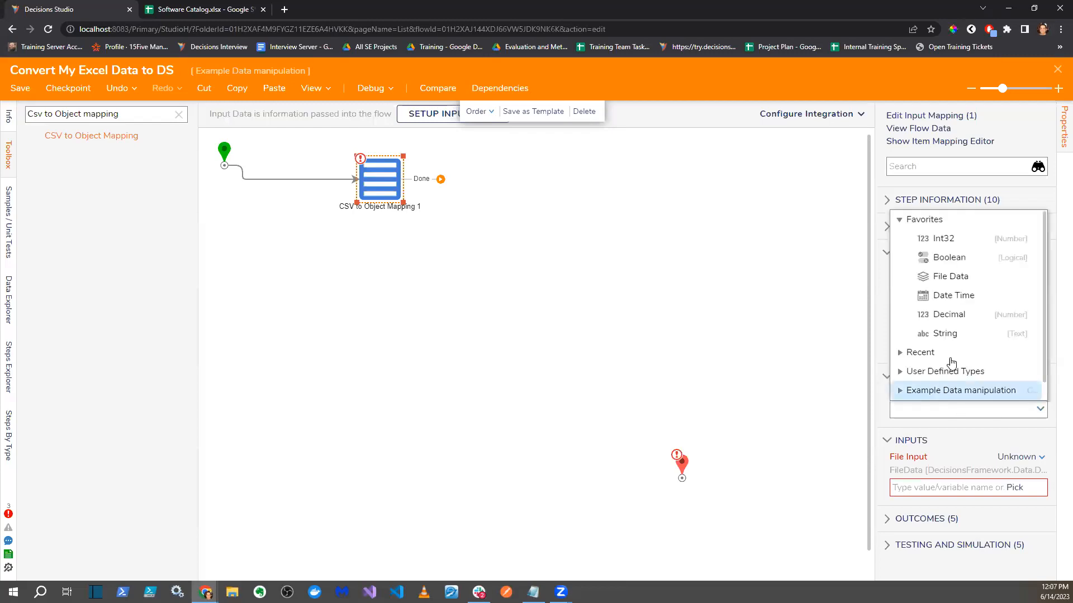
pyautogui.write('S')
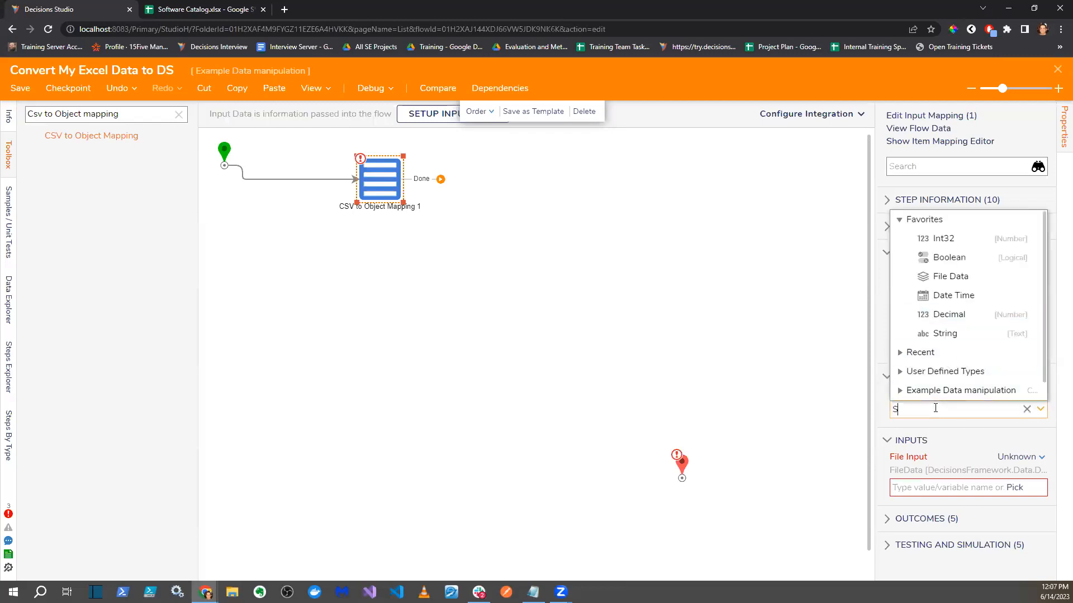
pyautogui.write('oftware')
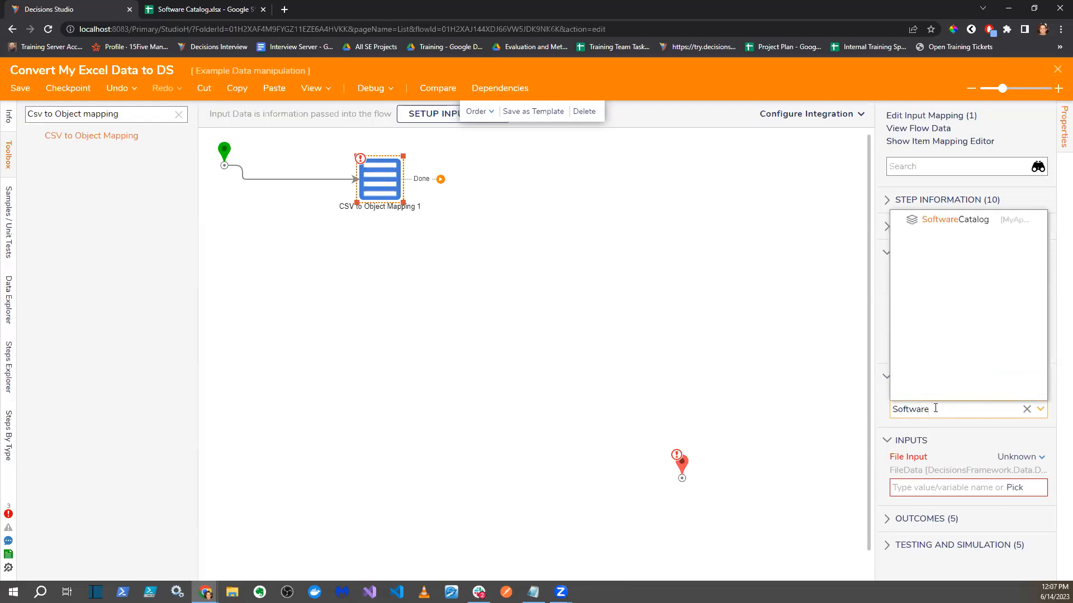
pyautogui.click(922, 218)
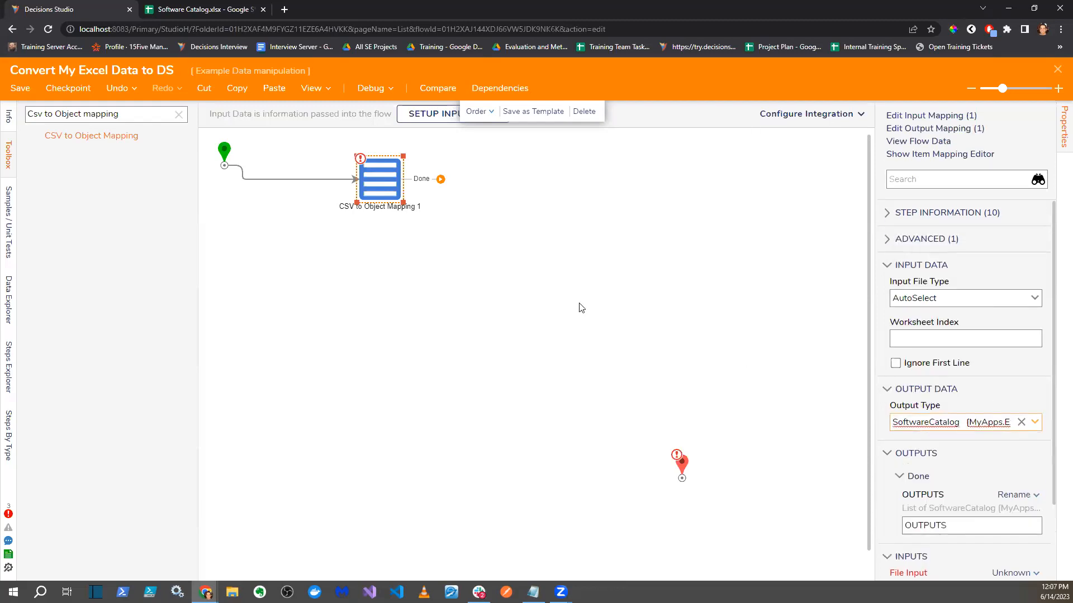
pyautogui.moveTo(959, 297); pyautogui.dragTo(809, 301)
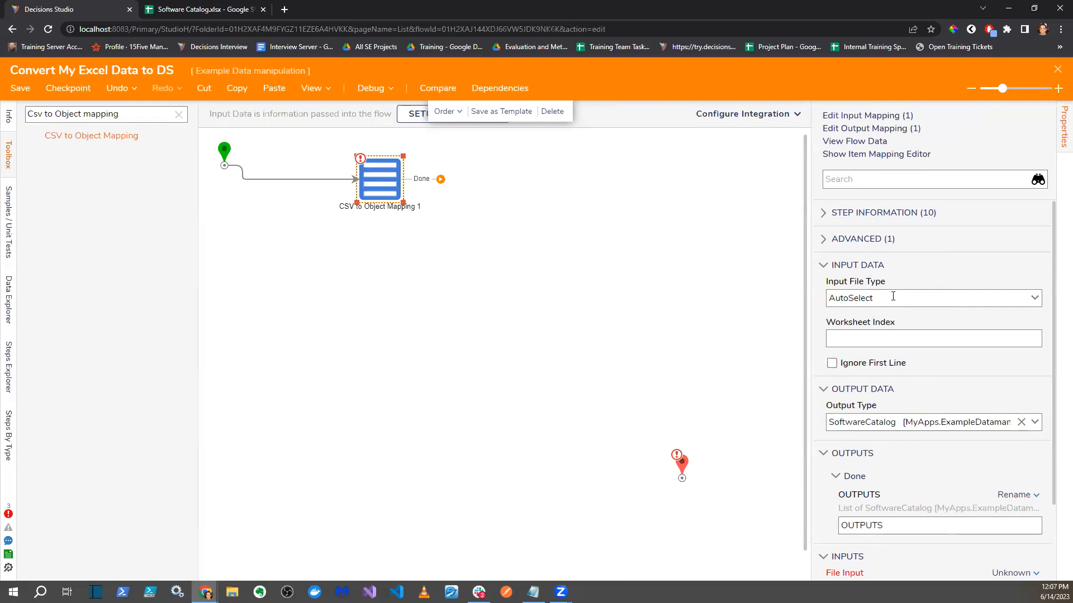
pyautogui.moveTo(934, 300); pyautogui.dragTo(828, 298)
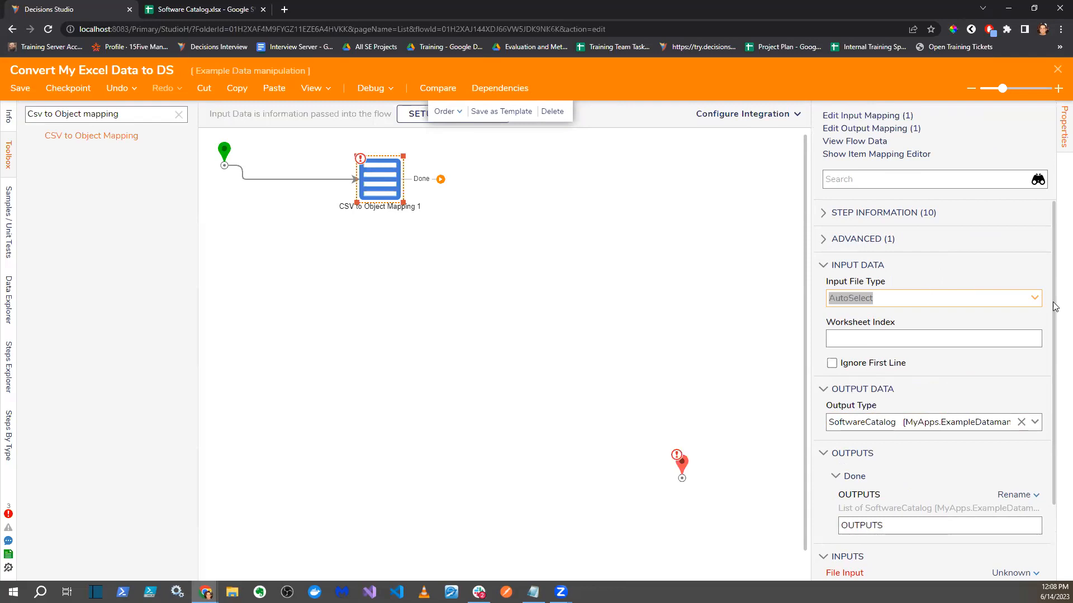
pyautogui.click(1034, 298)
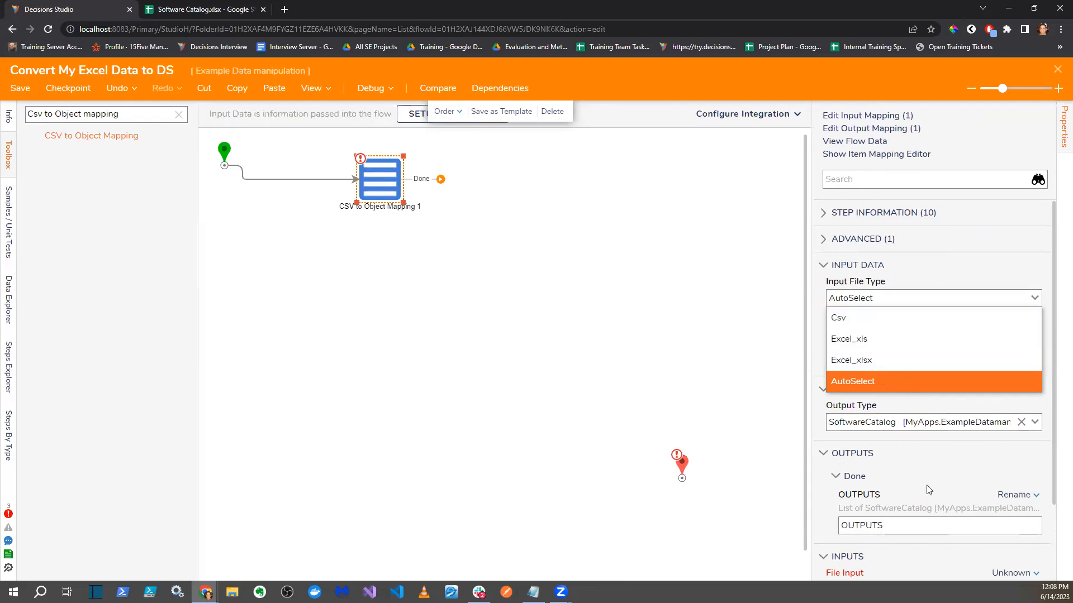
pyautogui.click(670, 316)
pyautogui.click(406, 187)
pyautogui.moveTo(441, 179); pyautogui.dragTo(527, 271)
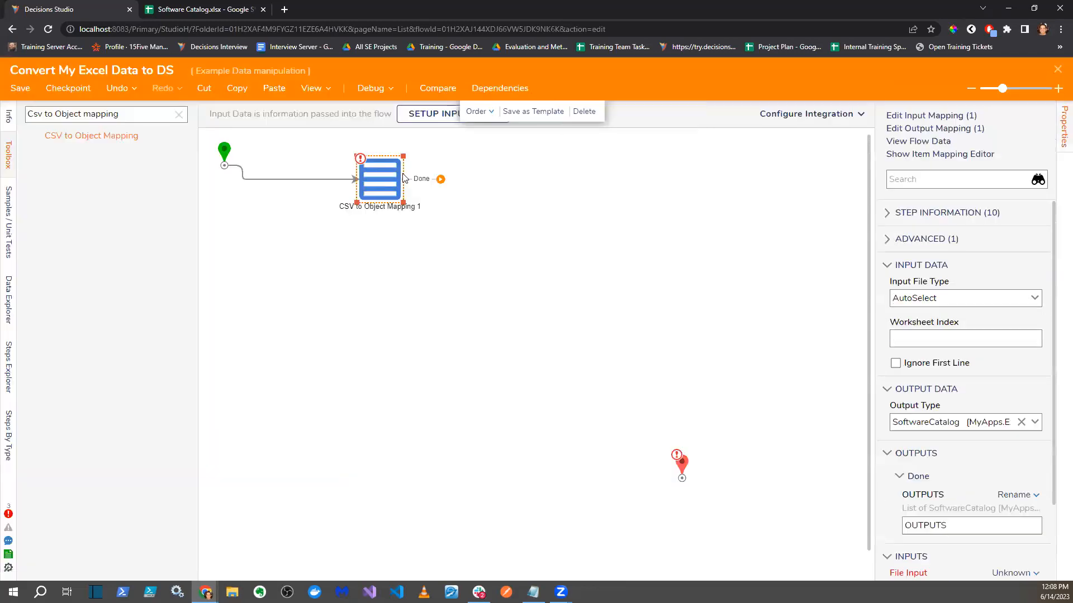
pyautogui.click(674, 129)
# - Define a flow input named "File" of type File Data and save the input data definition
pyautogui.click(429, 113)
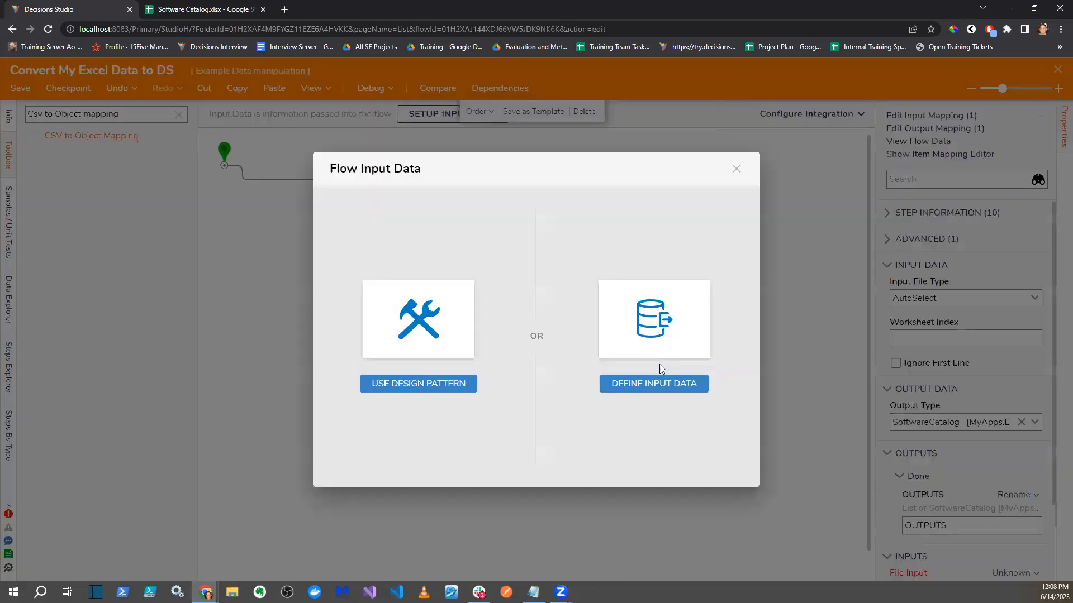
pyautogui.click(652, 384)
pyautogui.click(267, 197)
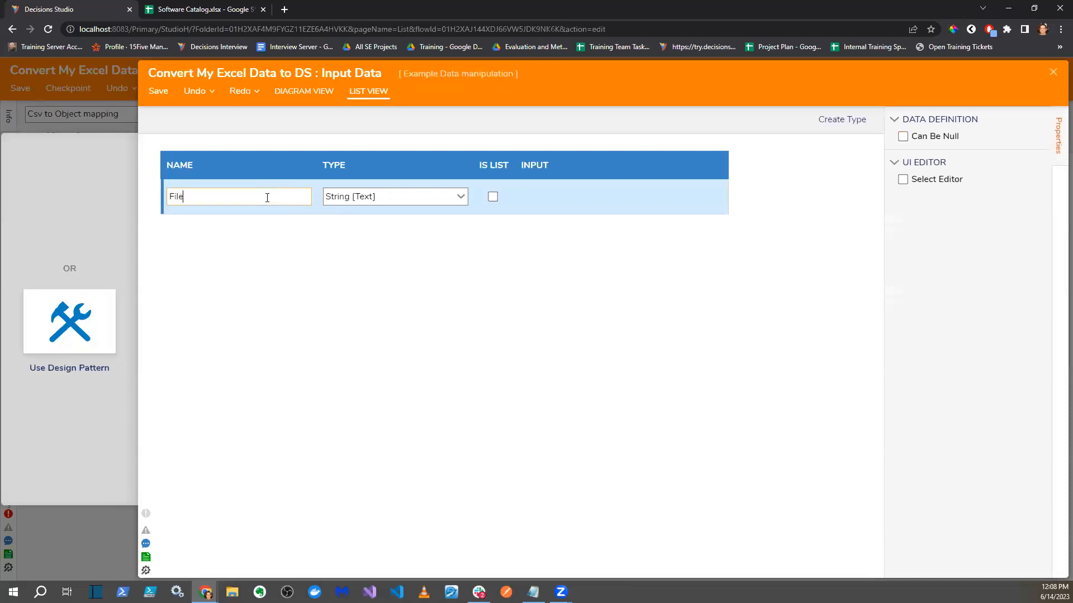
pyautogui.write('File')
pyautogui.click(459, 196)
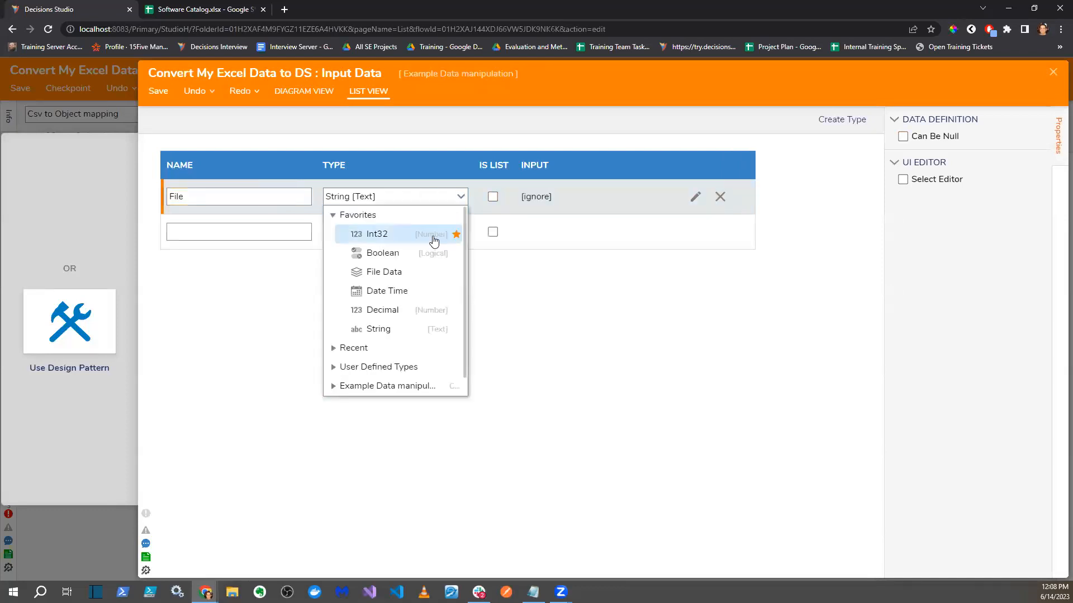
pyautogui.click(384, 274)
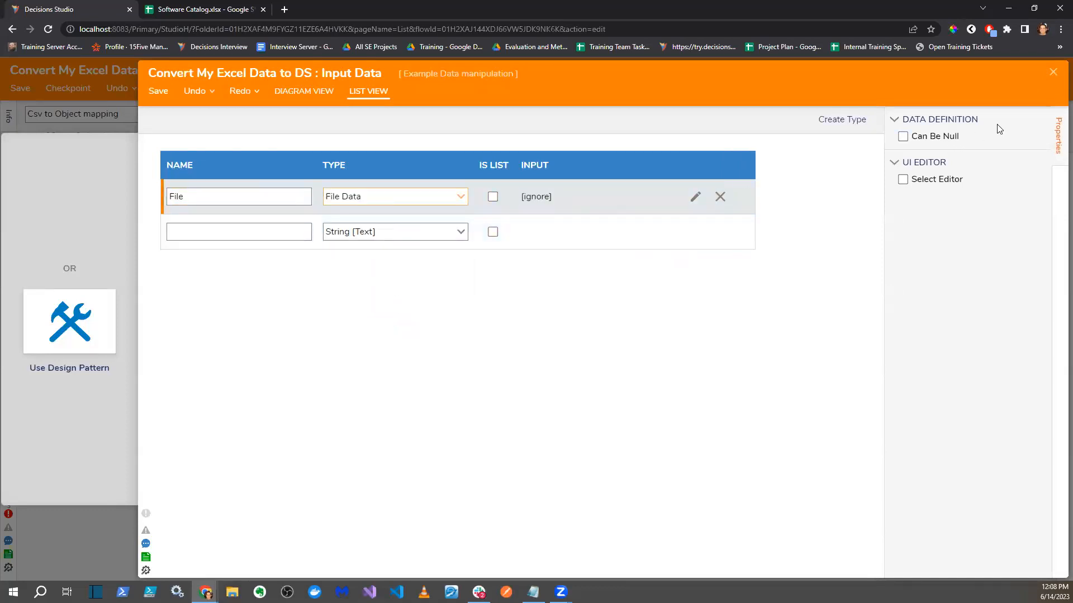
pyautogui.click(1056, 68)
pyautogui.click(684, 348)
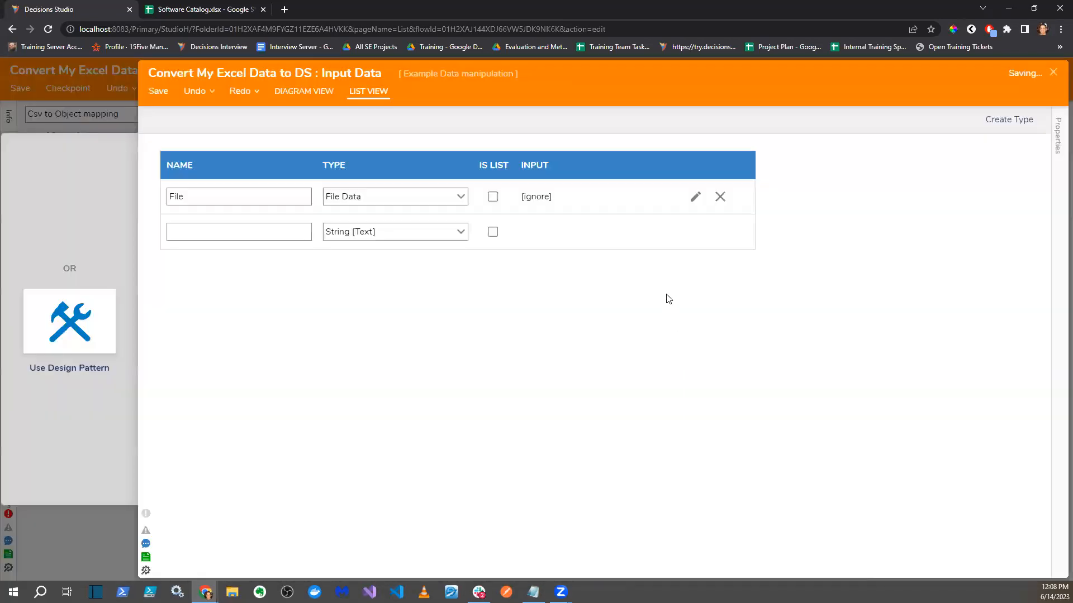
# - Map the CSV to Object Mapping step's File Input to the flow's File data
pyautogui.scroll(-2, 972, 391)
pyautogui.click(1012, 479)
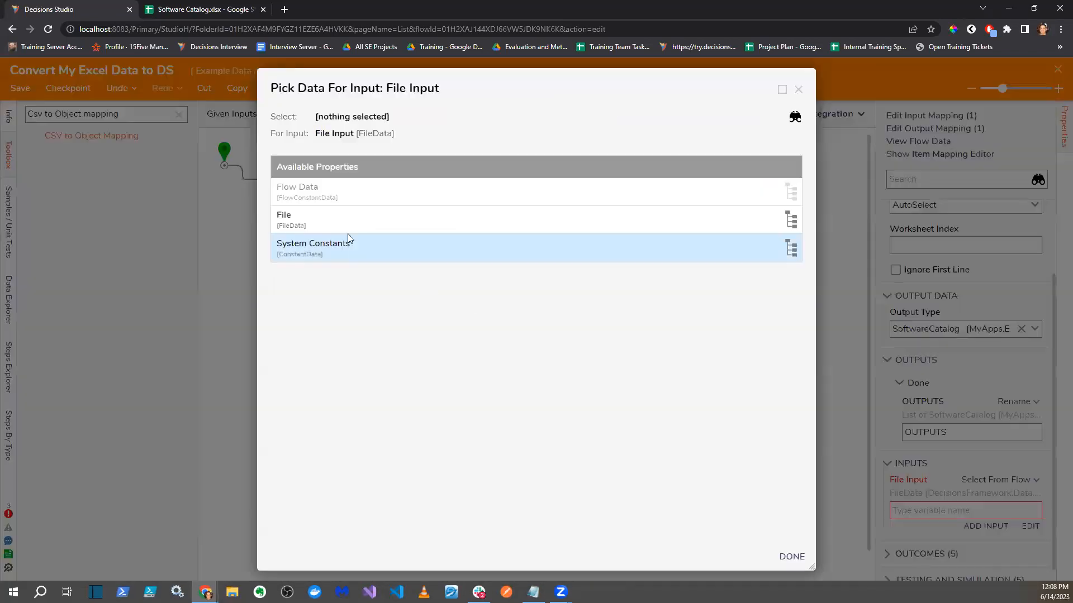
pyautogui.click(347, 219)
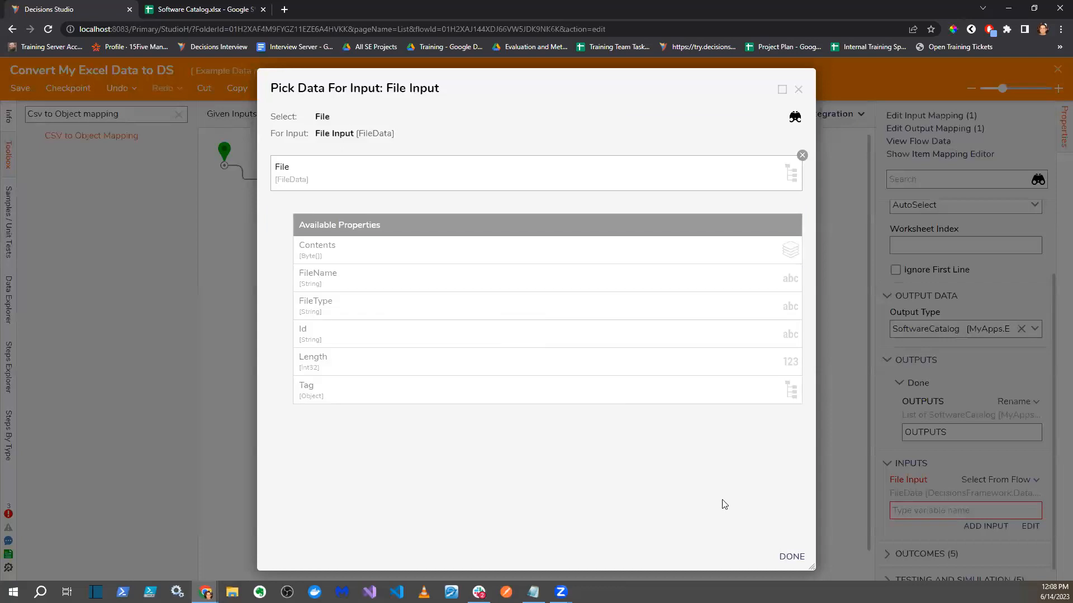
pyautogui.click(790, 556)
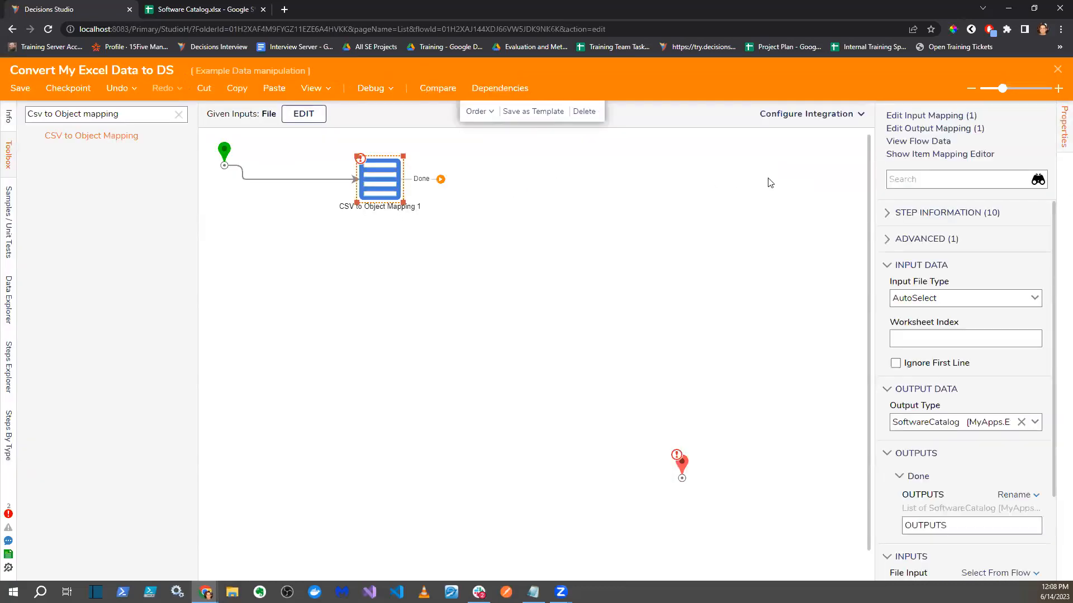
# - Open the step's Item Mapping Editor, set ITEM to Build Data and expand the __INPUT row's fields
pyautogui.click(947, 159)
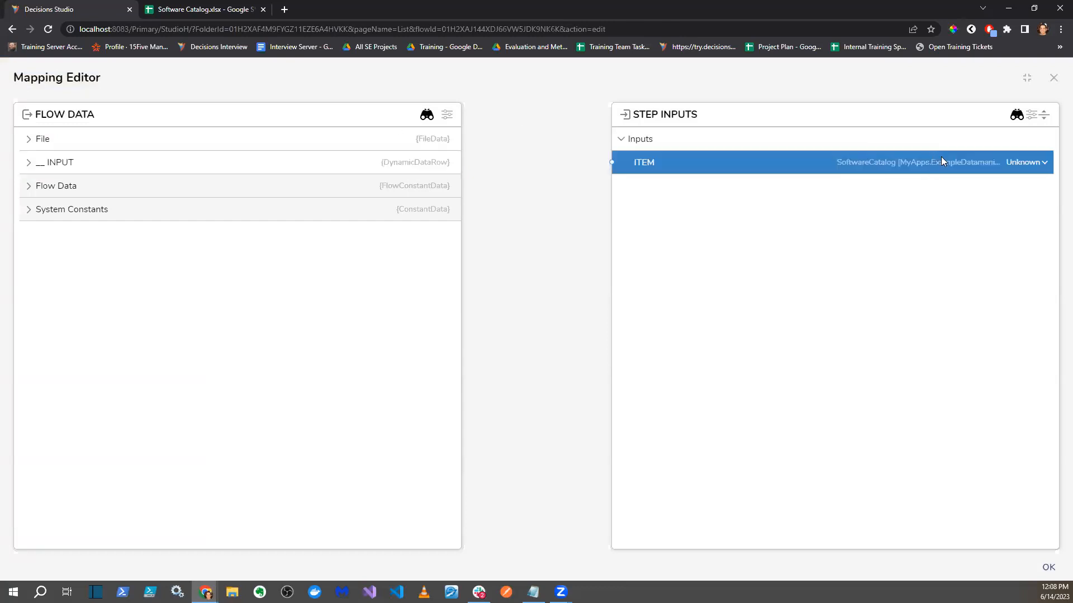
pyautogui.click(1024, 163)
pyautogui.click(644, 163)
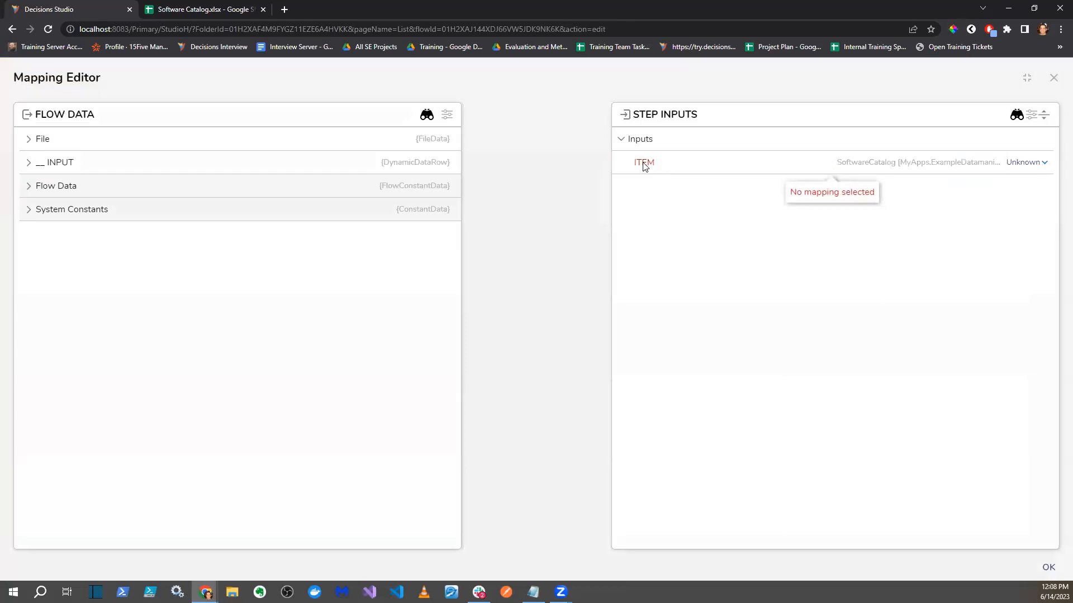
pyautogui.click(1024, 162)
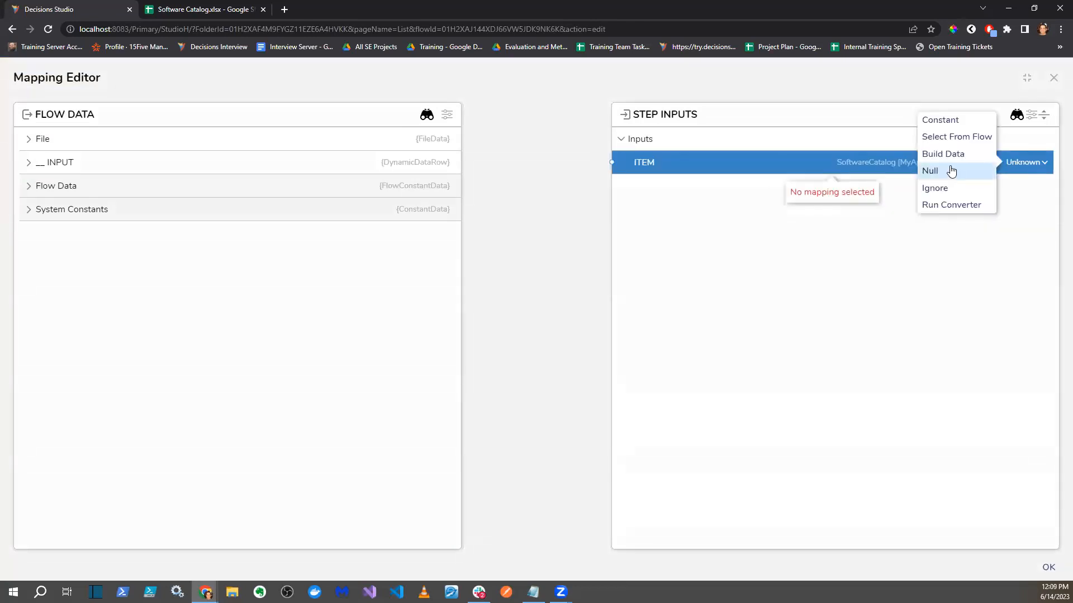
pyautogui.click(950, 153)
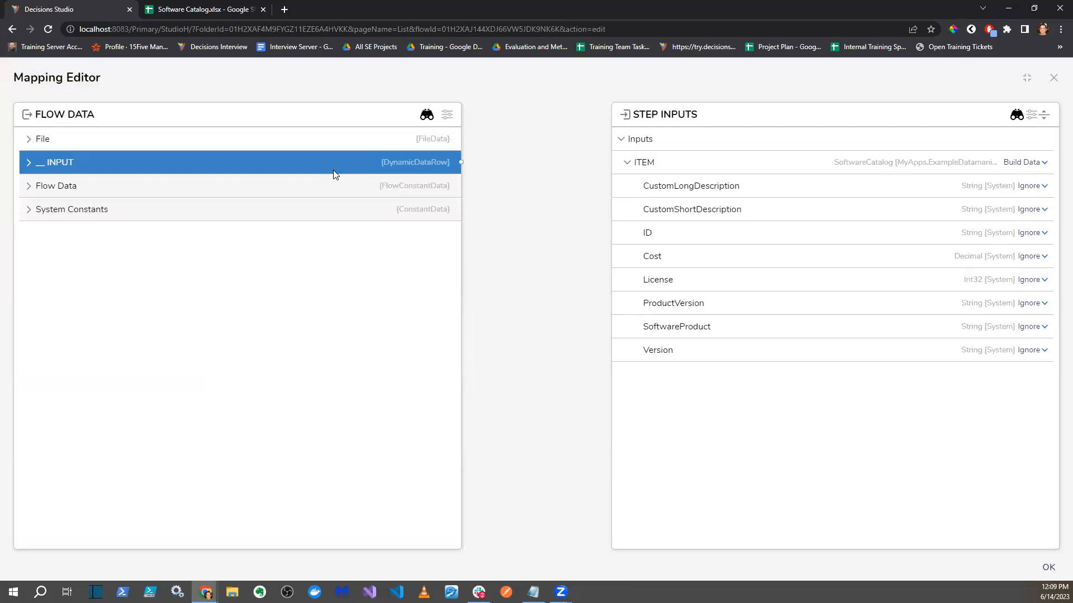
pyautogui.click(32, 163)
# - Review the order of the Software Catalog spreadsheet's header columns against the mapping editor's numbered fields, and return to Decisions Studio
pyautogui.click(176, 12)
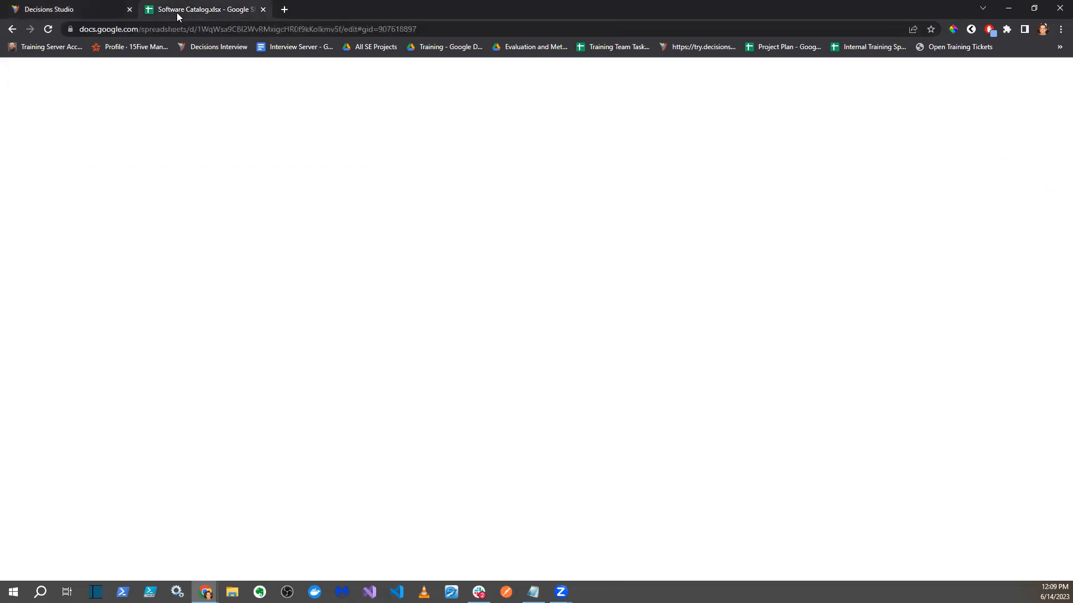
pyautogui.click(69, 5)
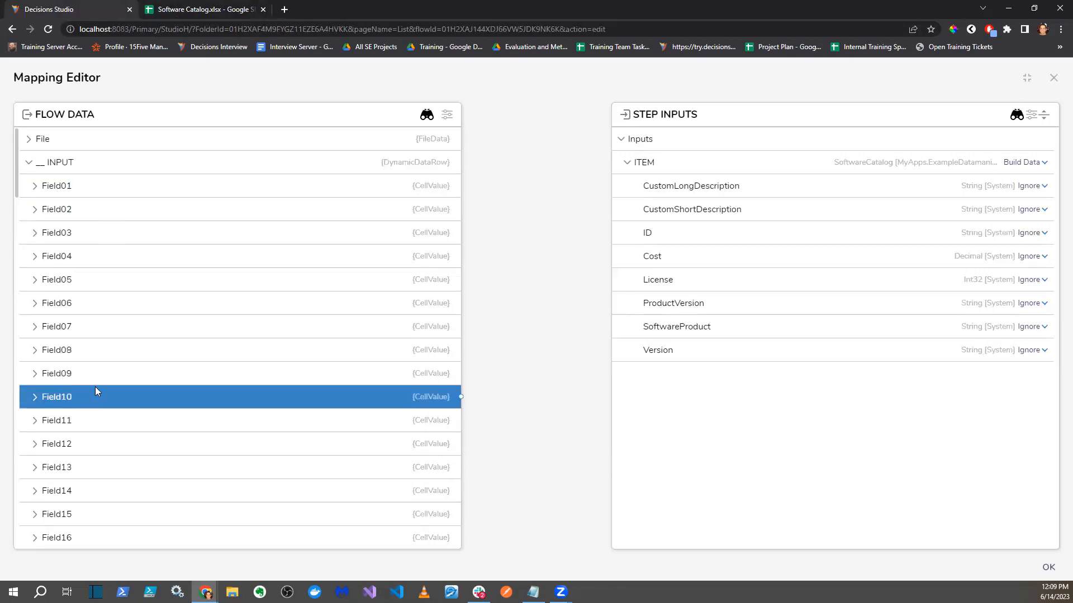
pyautogui.click(170, 9)
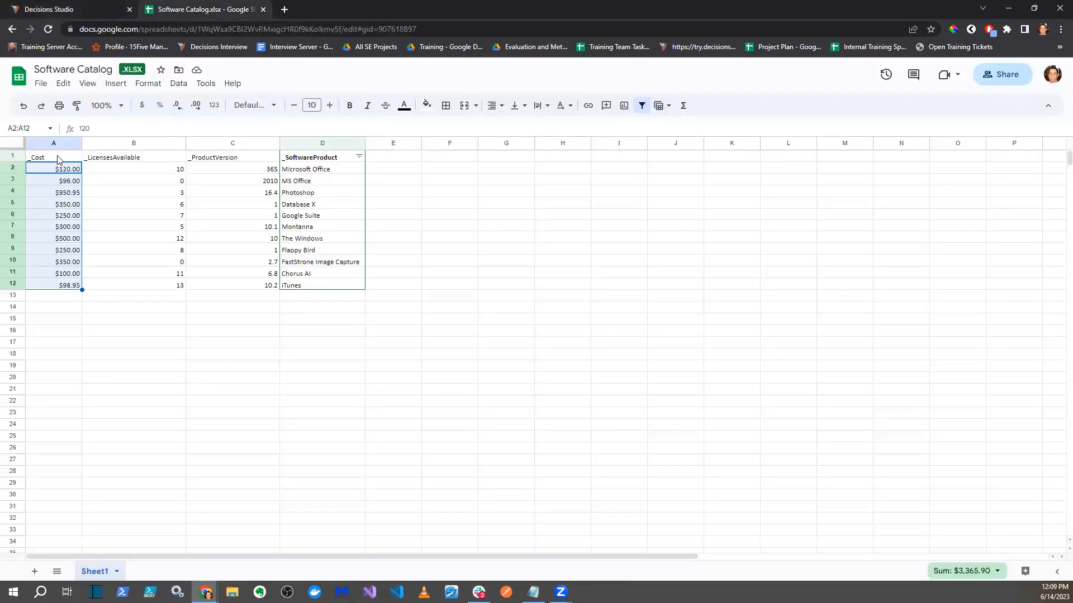
pyautogui.click(105, 157)
pyautogui.click(53, 159)
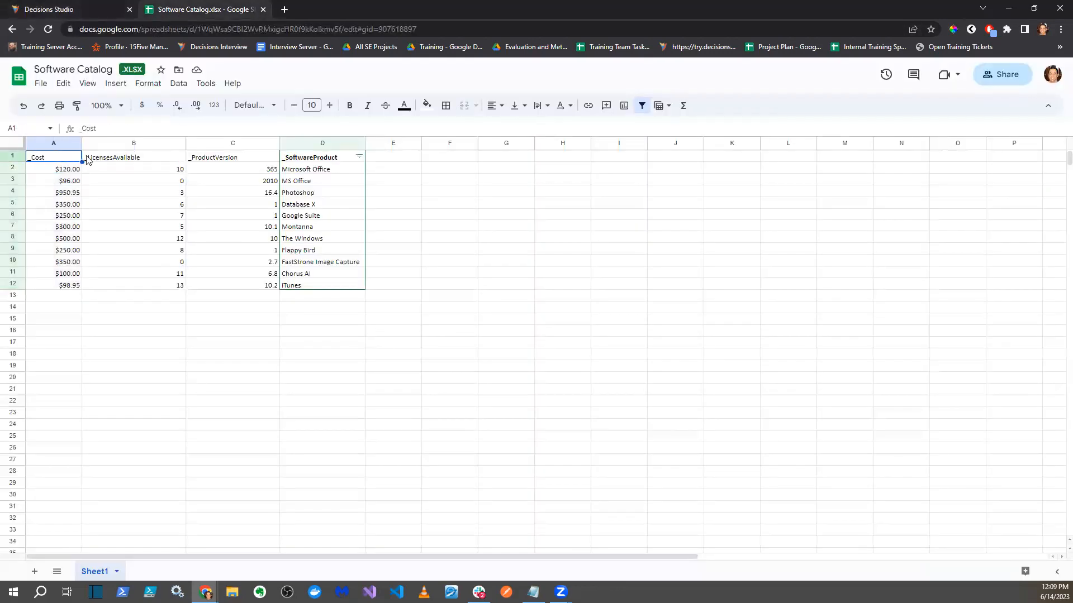
pyautogui.click(120, 159)
pyautogui.click(226, 159)
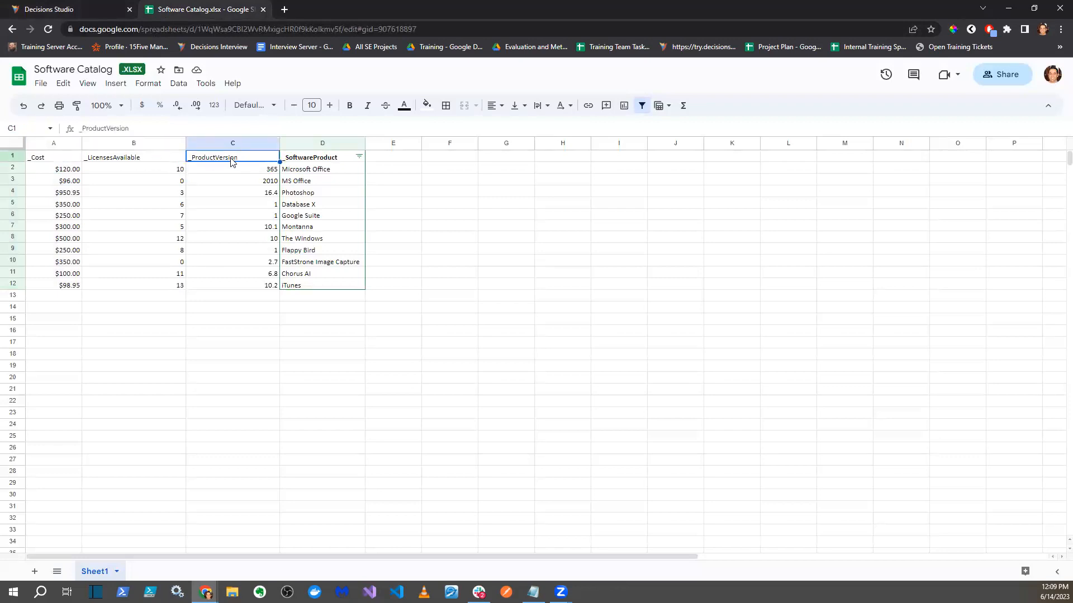
pyautogui.click(300, 158)
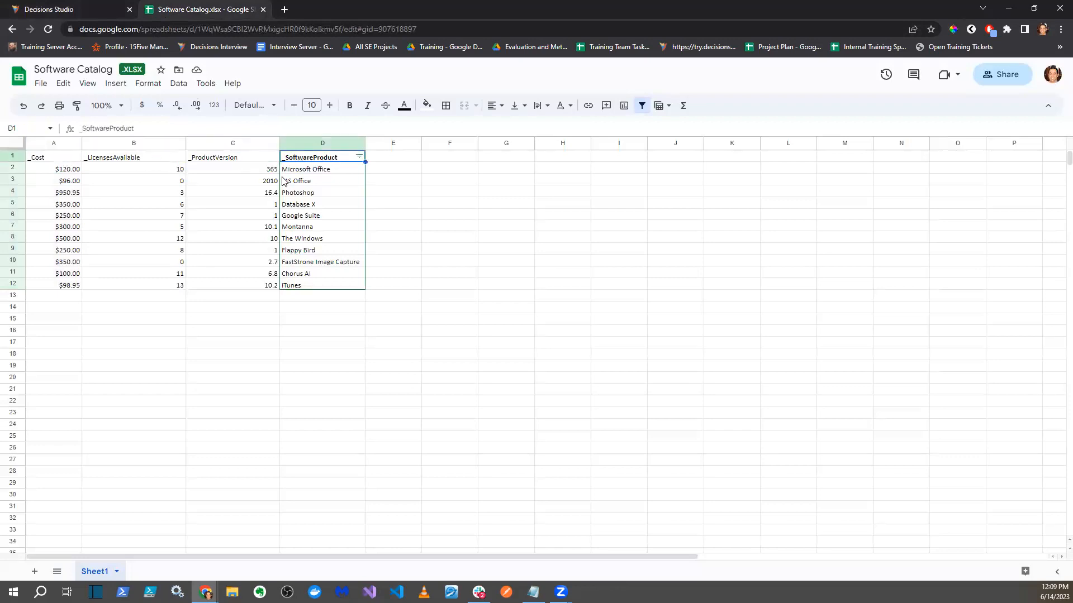
pyautogui.click(42, 162)
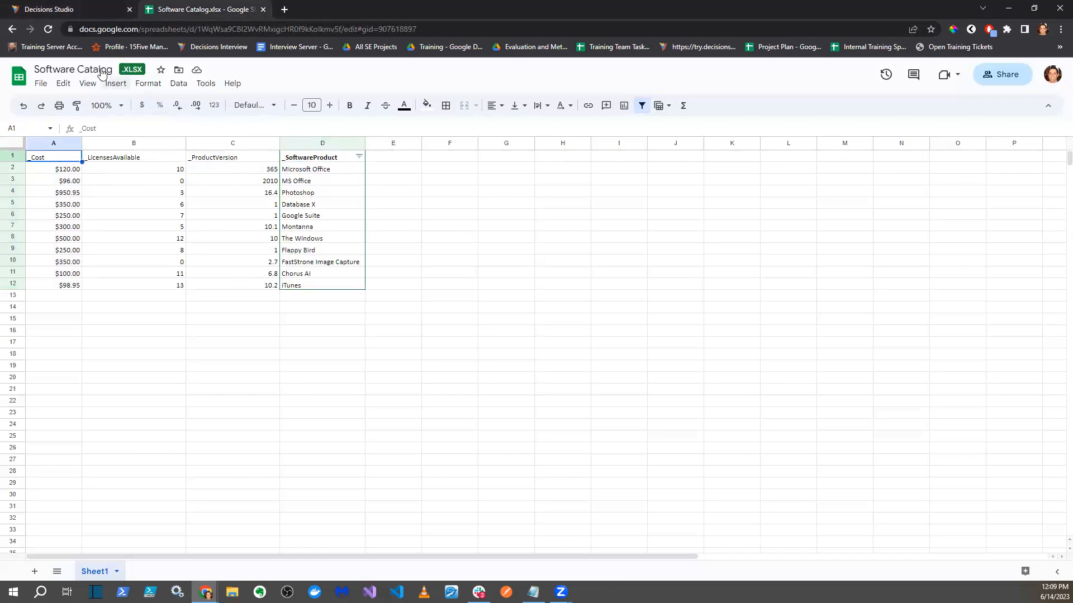
pyautogui.click(87, 7)
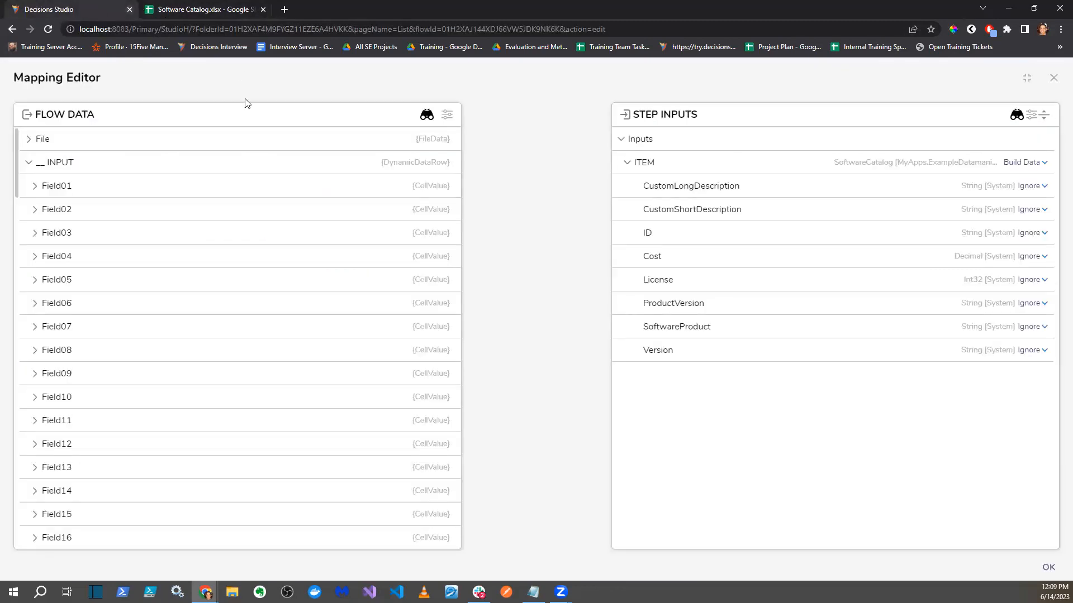
# - Map the NumberValue of Field01 to the Cost input, checking the spreadsheet's first column header
pyautogui.click(34, 186)
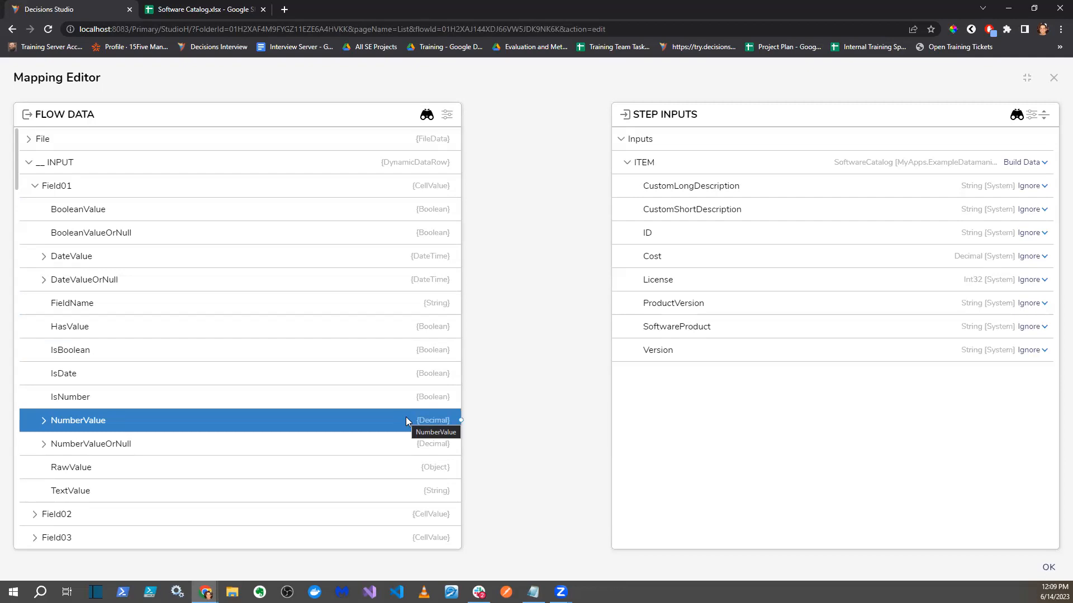
pyautogui.moveTo(406, 420); pyautogui.dragTo(400, 362)
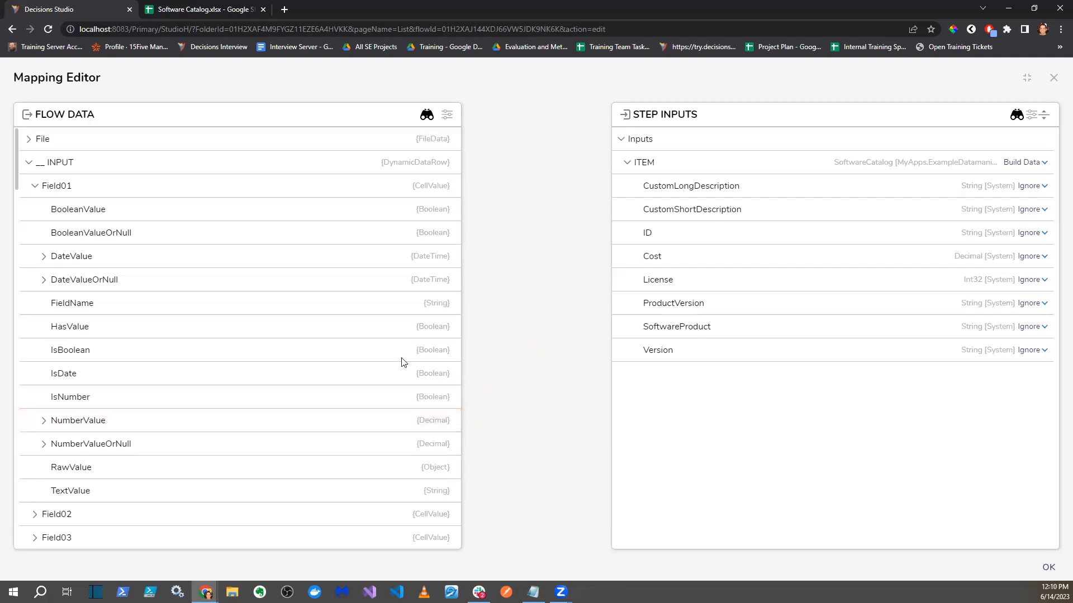
pyautogui.click(204, 10)
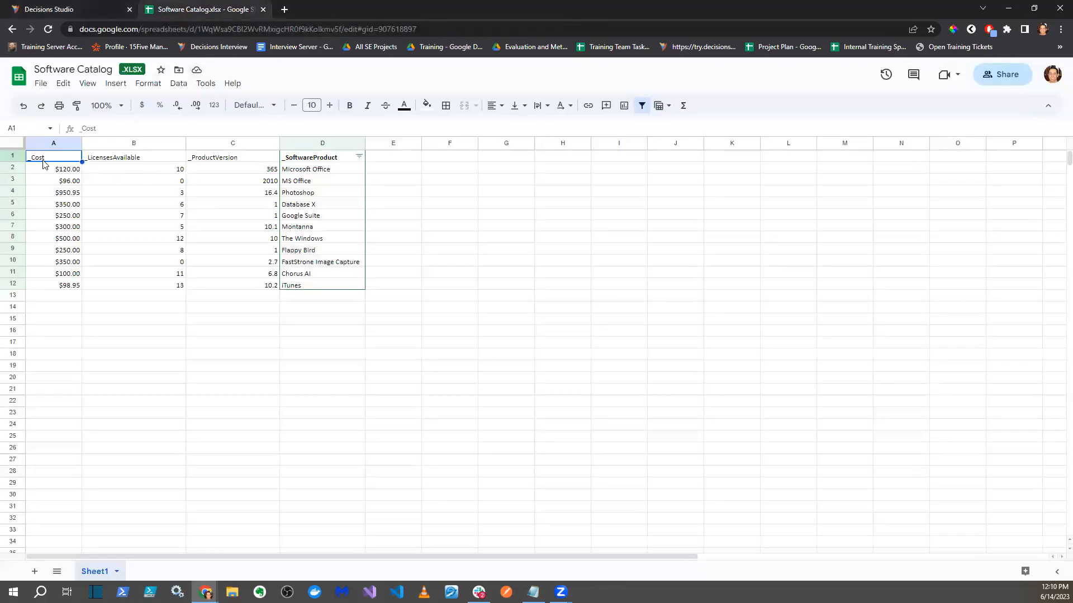
pyautogui.click(51, 9)
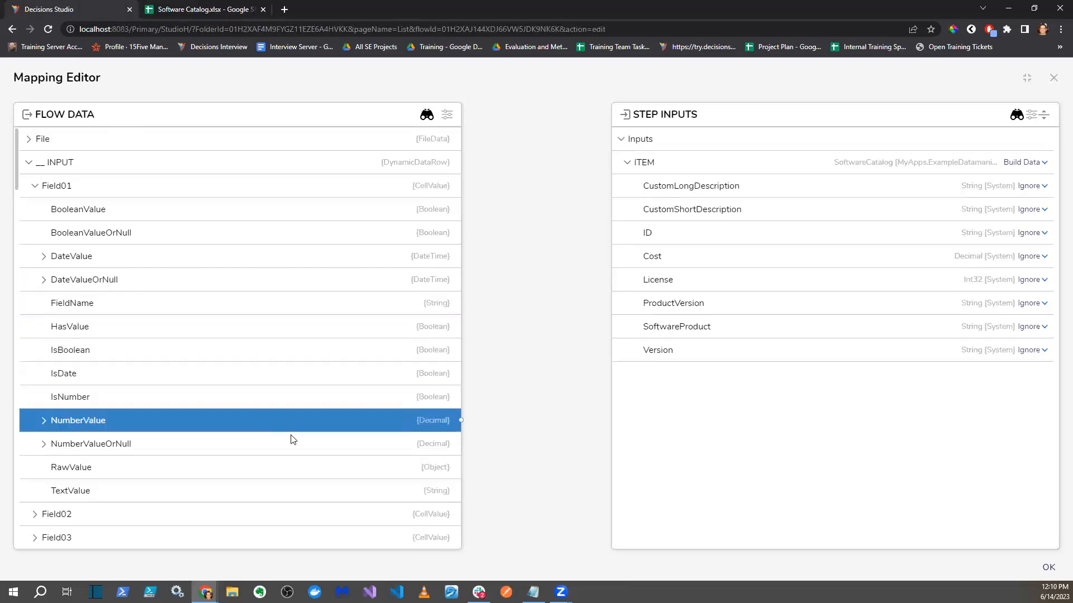
pyautogui.moveTo(461, 420); pyautogui.dragTo(614, 258)
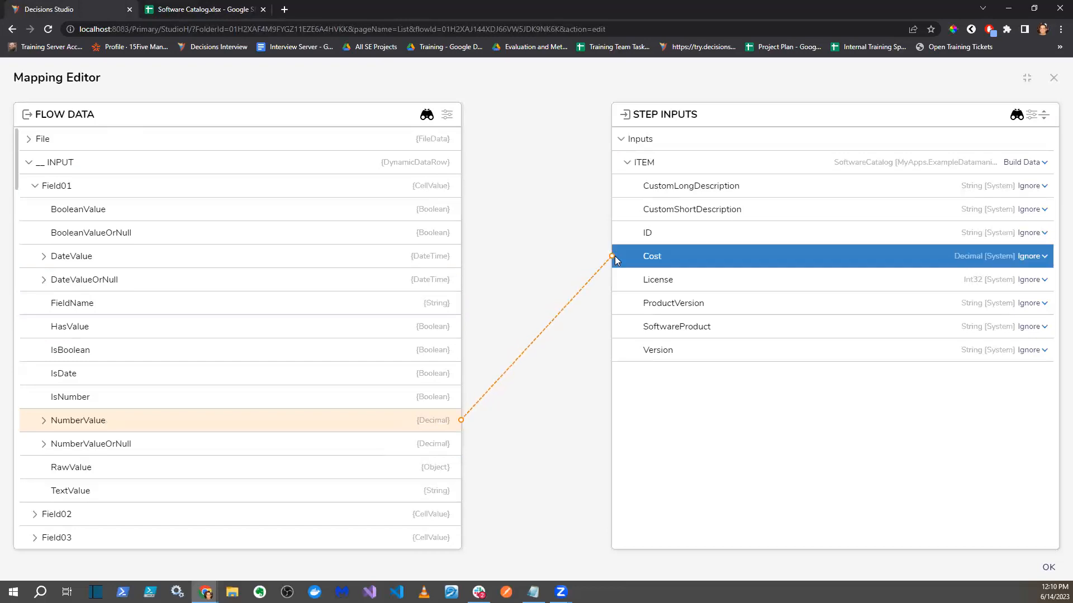
# - Check the spreadsheet's second column header and map the NumberValue of Field02 to the License input
pyautogui.click(35, 185)
pyautogui.click(33, 210)
pyautogui.click(207, 9)
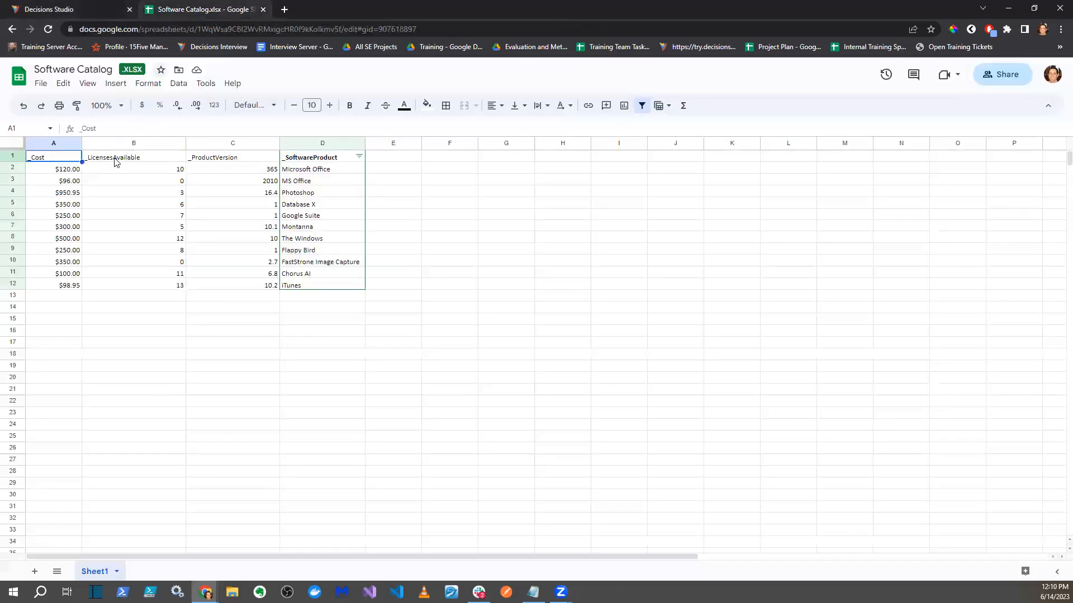
pyautogui.click(105, 7)
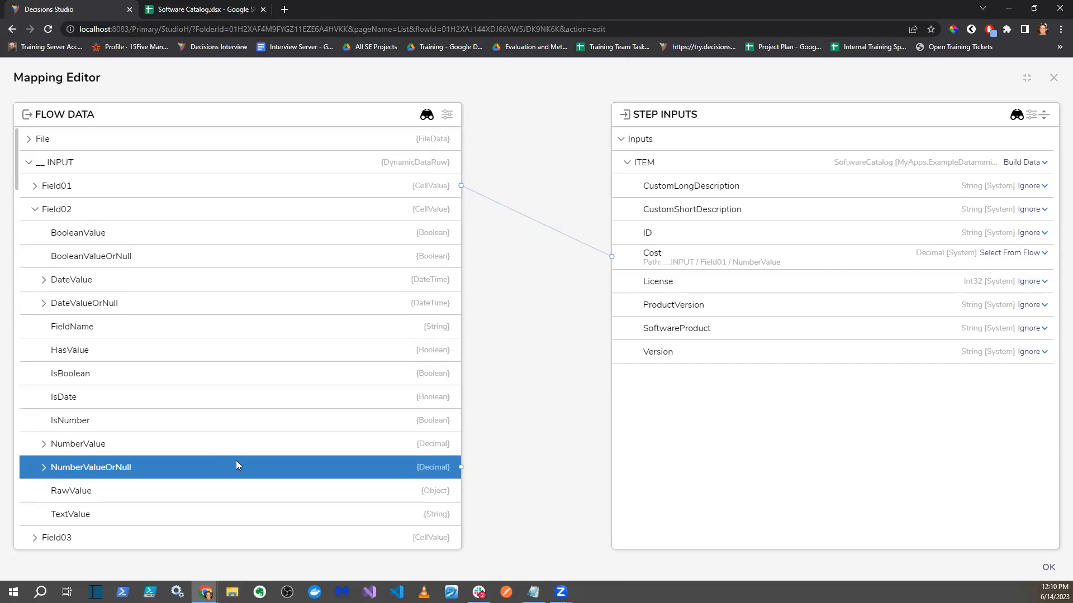
pyautogui.moveTo(393, 445); pyautogui.dragTo(614, 282)
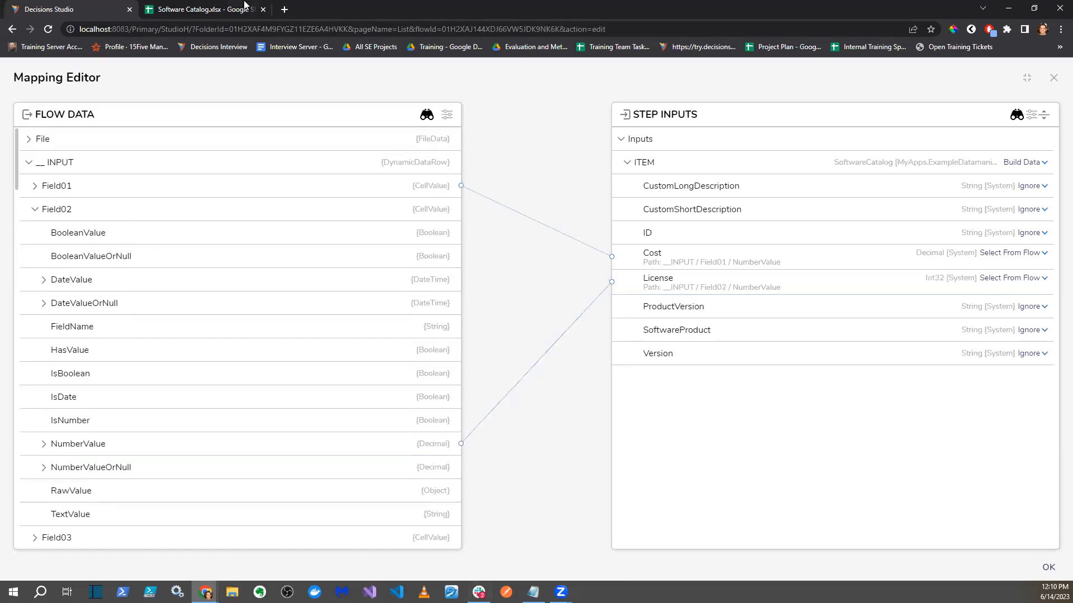
# - Check the spreadsheet's third column header and map the TextValue of Field03 to the ProductVersion input
pyautogui.click(201, 9)
pyautogui.click(44, 8)
pyautogui.click(34, 210)
pyautogui.click(34, 233)
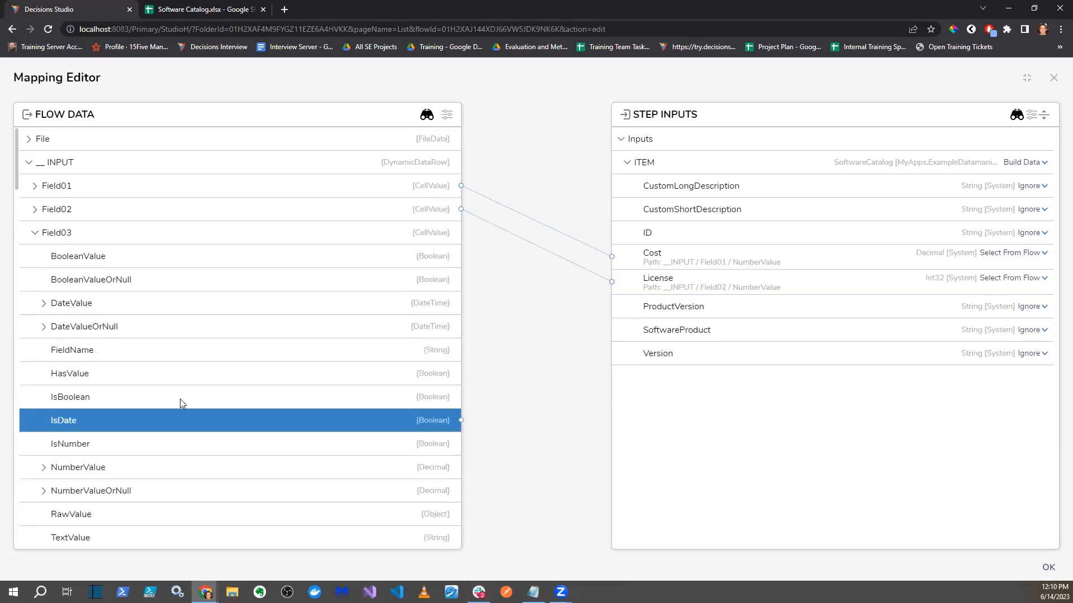
pyautogui.moveTo(461, 537); pyautogui.dragTo(605, 313)
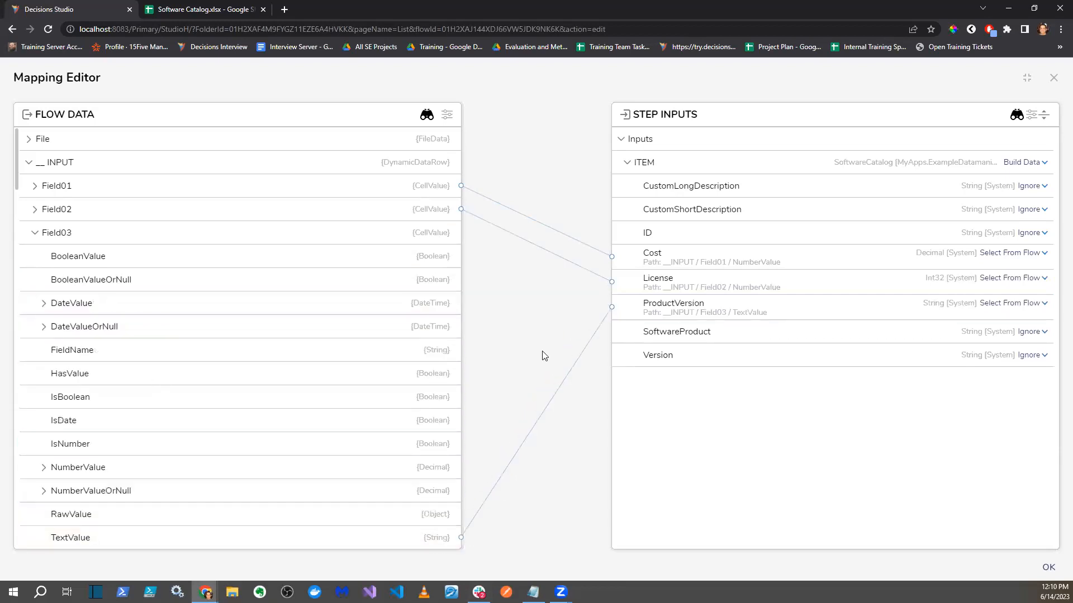
# - Check the spreadsheet's fourth column header, map the TextValue of Field04 to SoftwareProduct and accept the item mapping
pyautogui.click(230, 4)
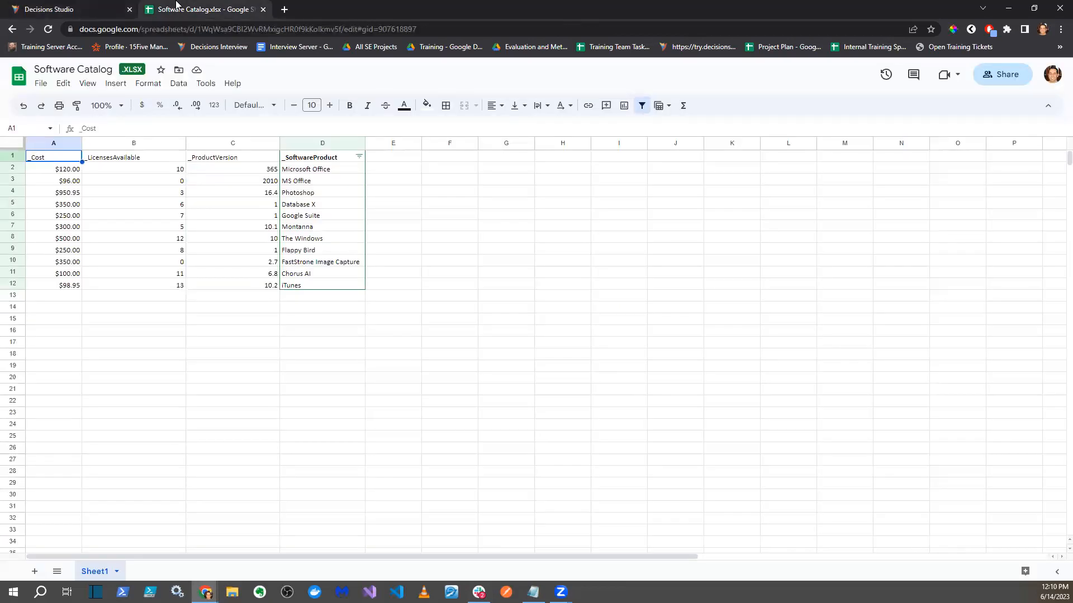
pyautogui.click(94, 6)
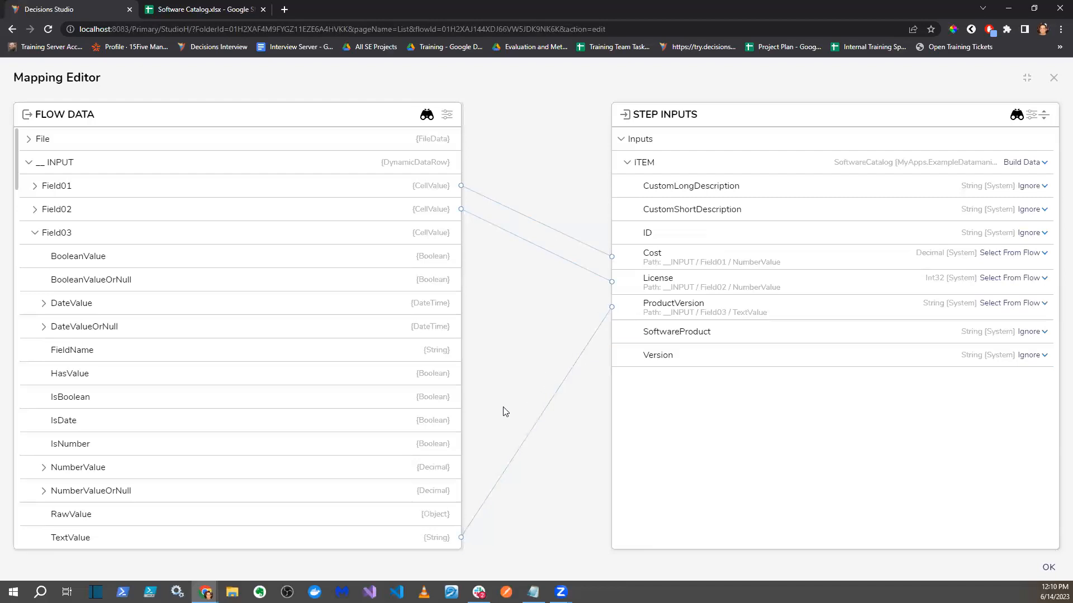
pyautogui.click(39, 236)
pyautogui.click(34, 256)
pyautogui.scroll(-1, 285, 446)
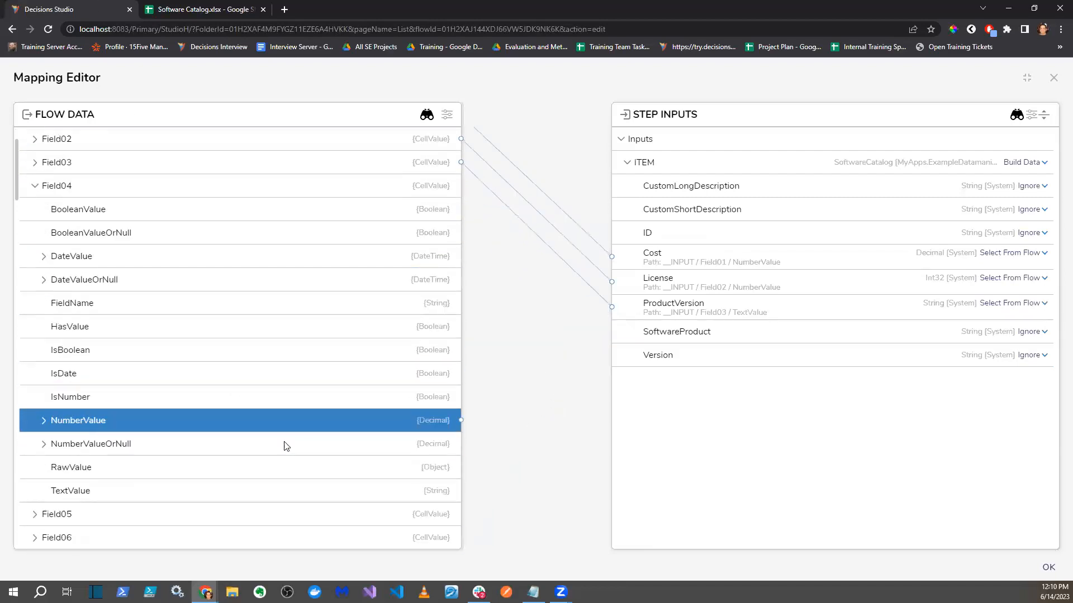
pyautogui.scroll(-1, 284, 445)
pyautogui.moveTo(460, 449); pyautogui.dragTo(619, 337)
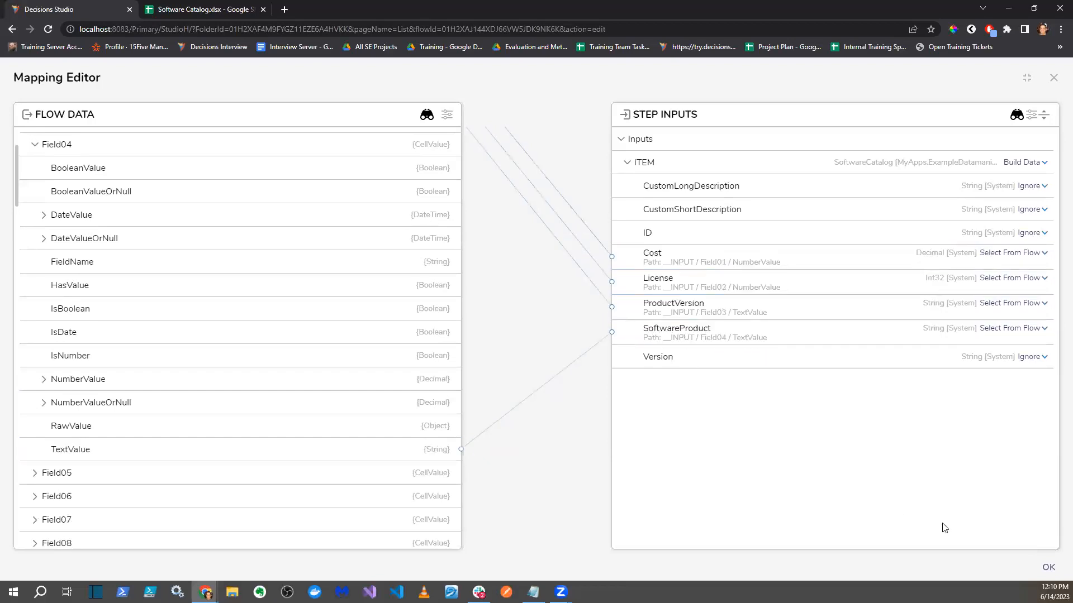
pyautogui.click(1048, 567)
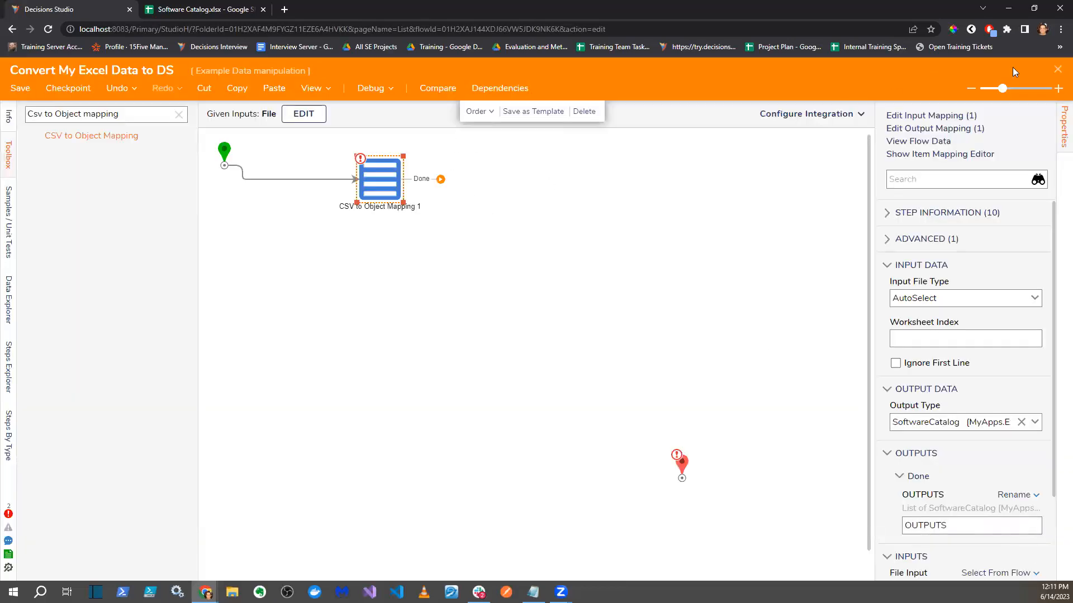
# - Close the flow, remove the Version member from the SoftwareCatalog data structure and save the structure
pyautogui.click(1058, 70)
pyautogui.click(673, 382)
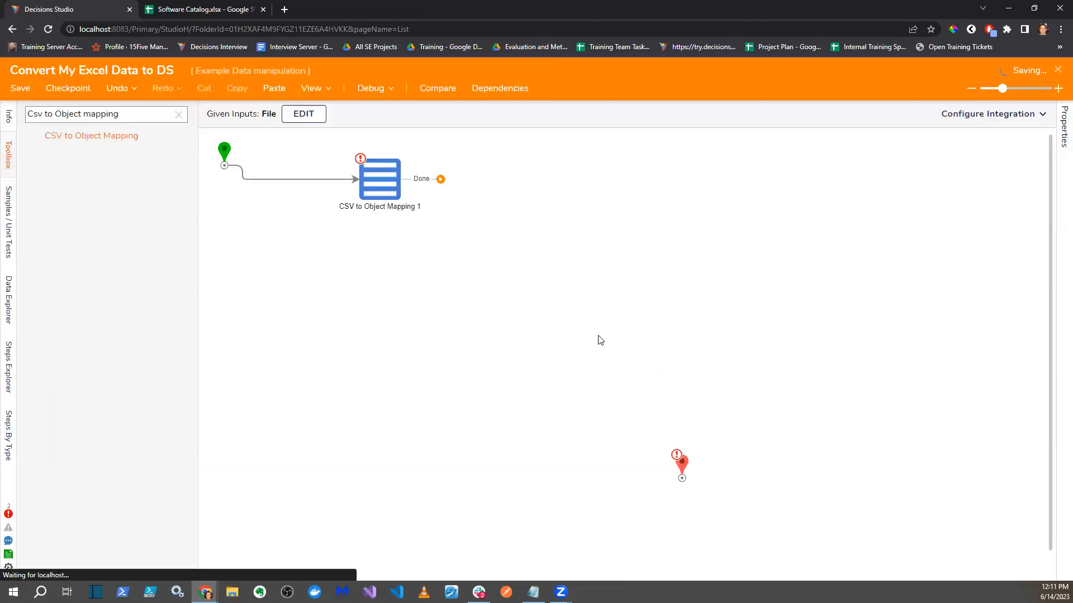
pyautogui.rightClick(281, 294)
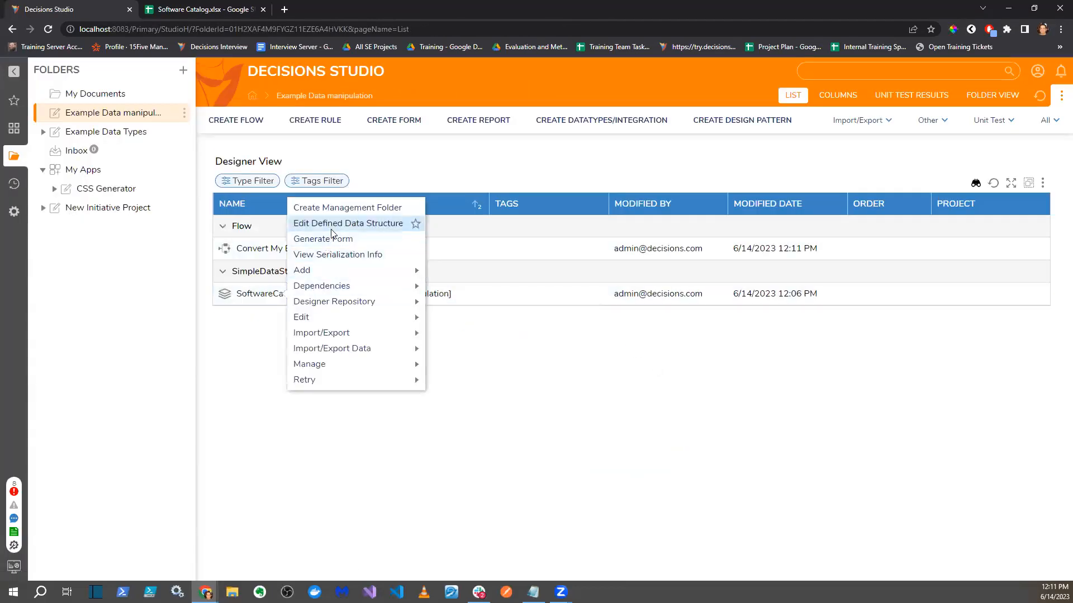
pyautogui.click(410, 223)
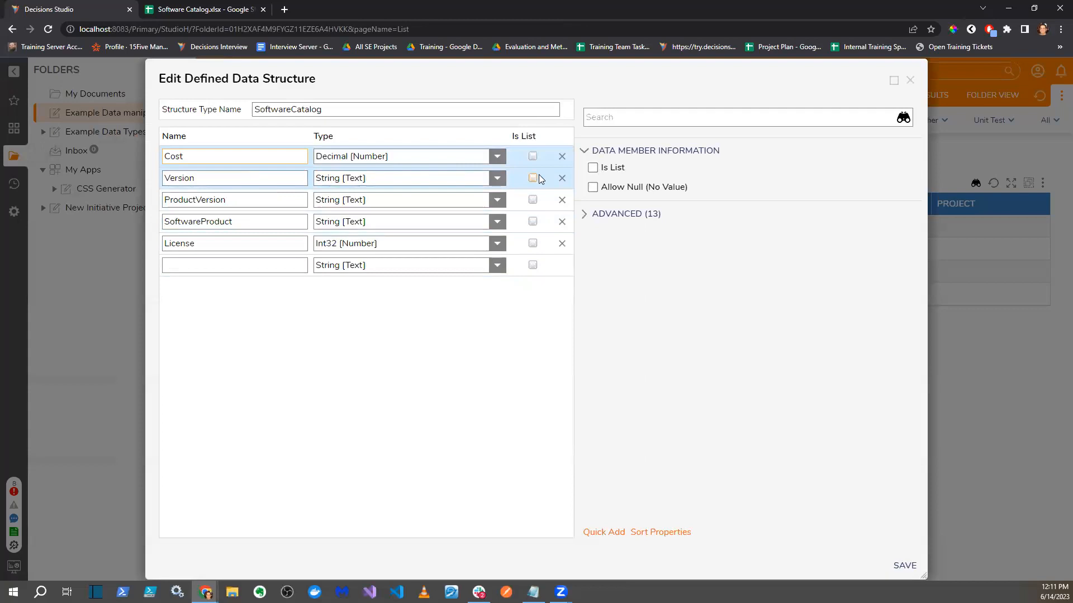
pyautogui.click(562, 177)
pyautogui.click(629, 363)
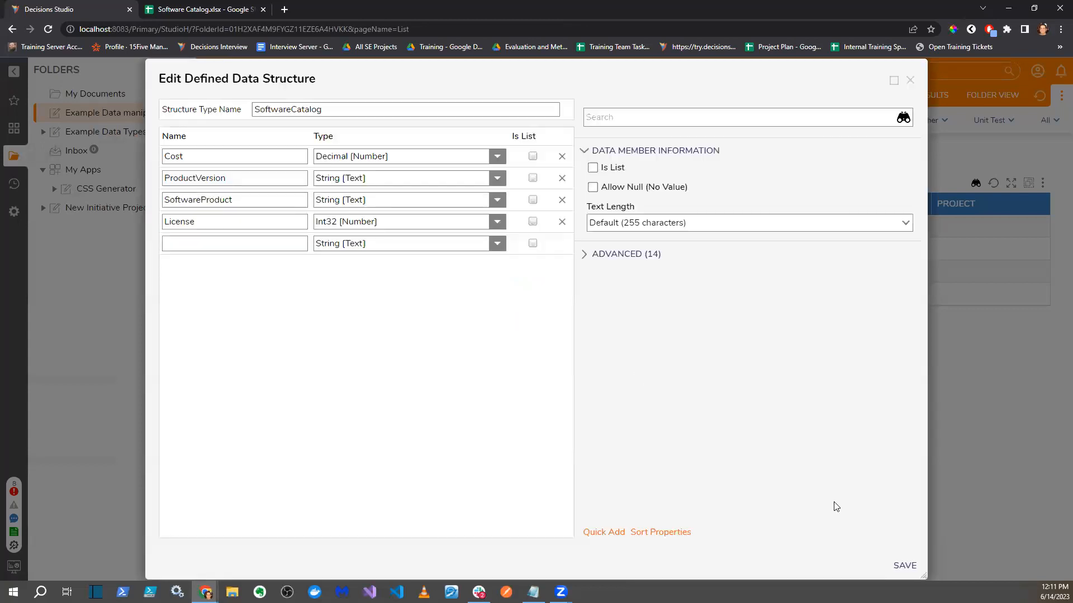
pyautogui.click(904, 565)
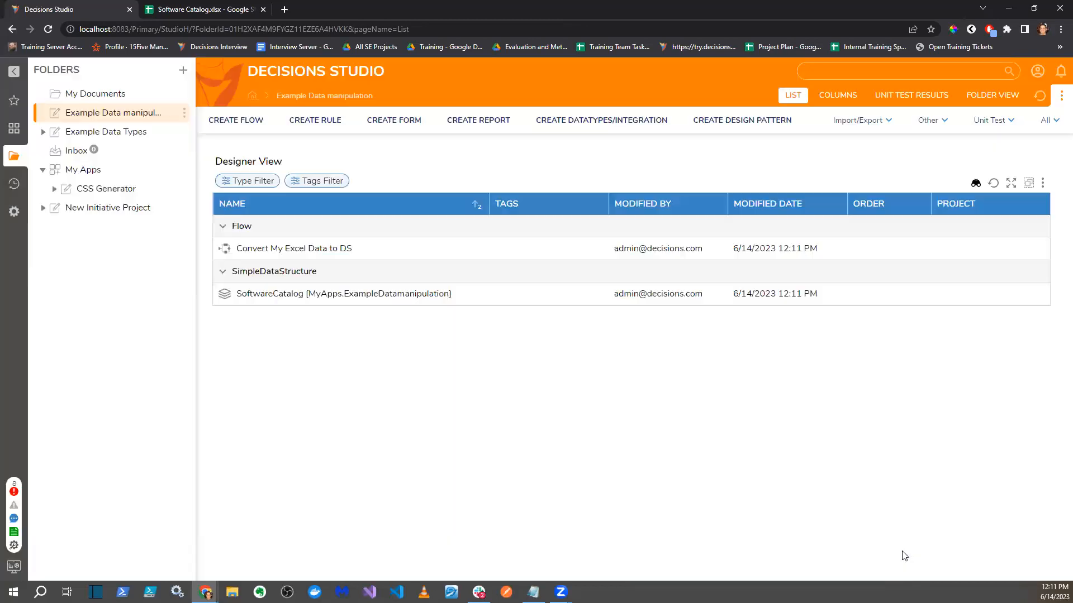
# - Reopen the Convert My Excel Data to DS flow and review the CSV step's item mapping without the Version member
pyautogui.click(331, 249)
pyautogui.doubleClick(379, 179)
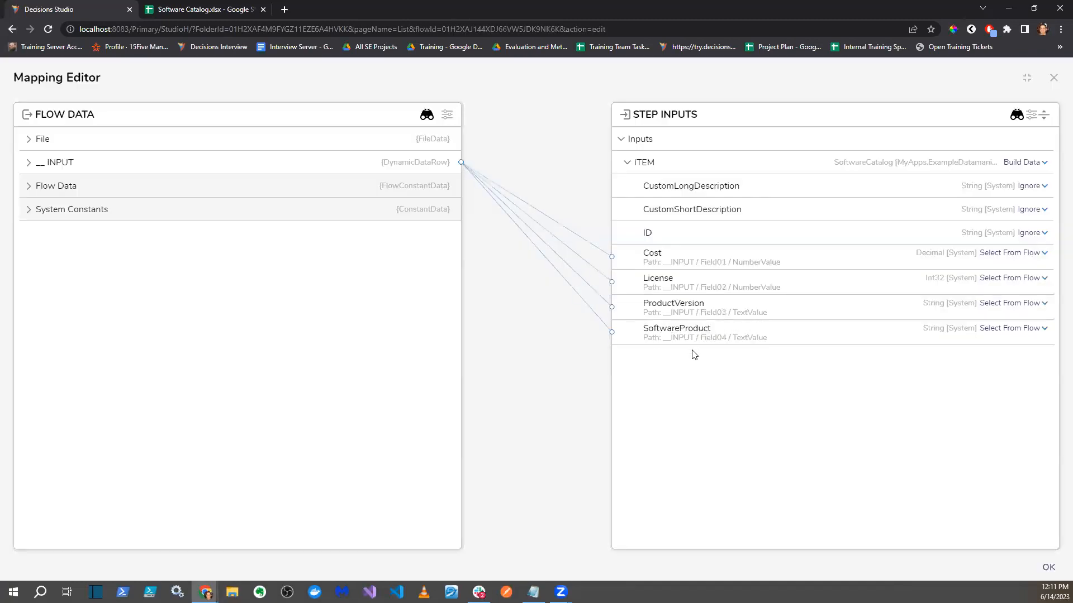
pyautogui.click(1053, 76)
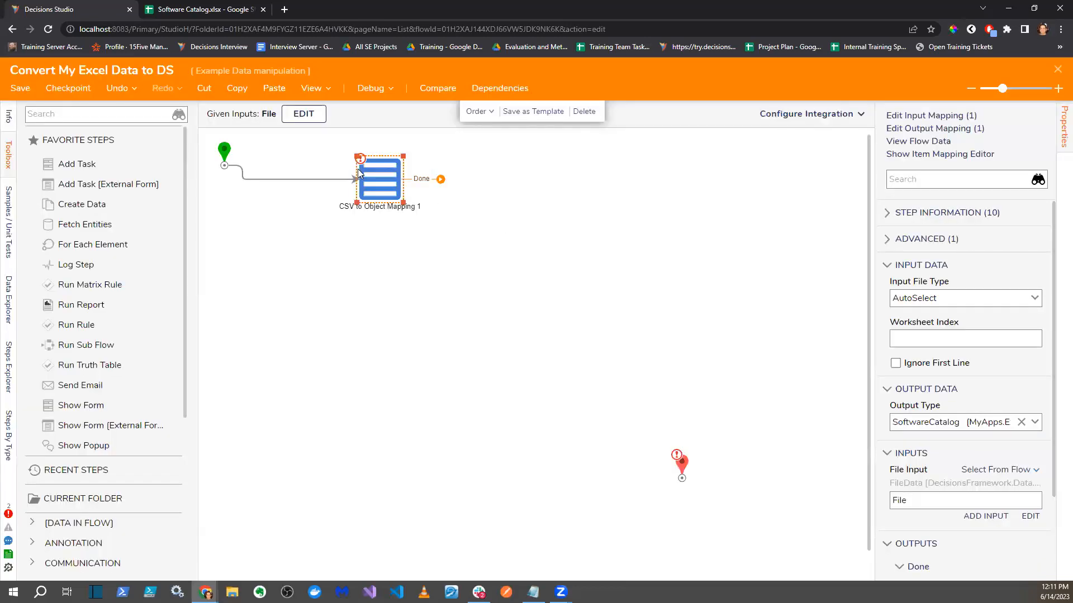
# - Add a Batch Insert Entities step after CSV to Object Mapping and connect it through to the flow's end step
pyautogui.click(106, 114)
pyautogui.write('batch')
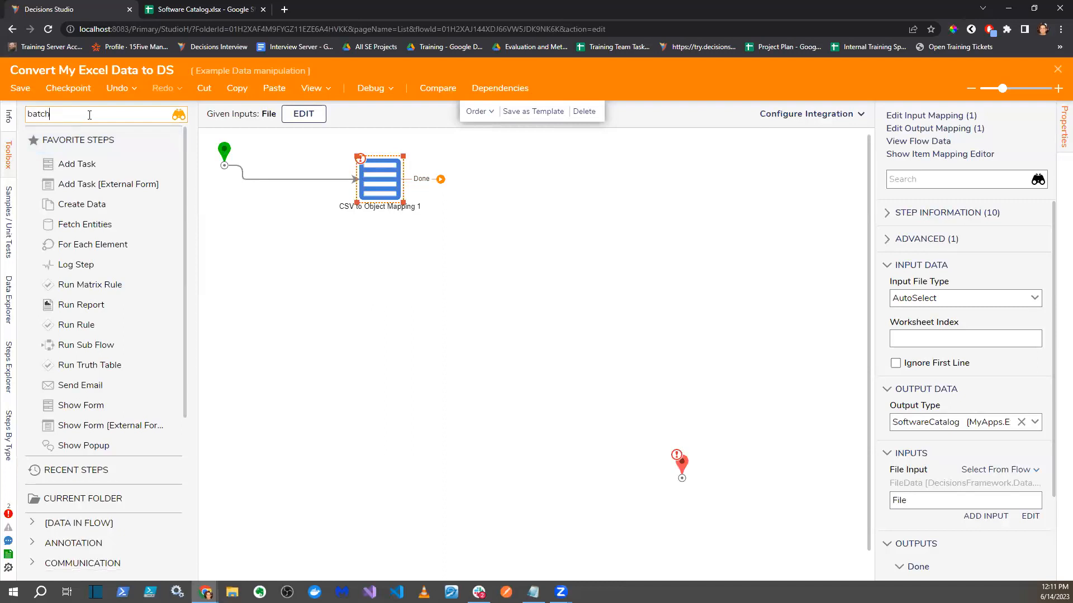
pyautogui.write(' insert')
pyautogui.moveTo(324, 197); pyautogui.dragTo(523, 202)
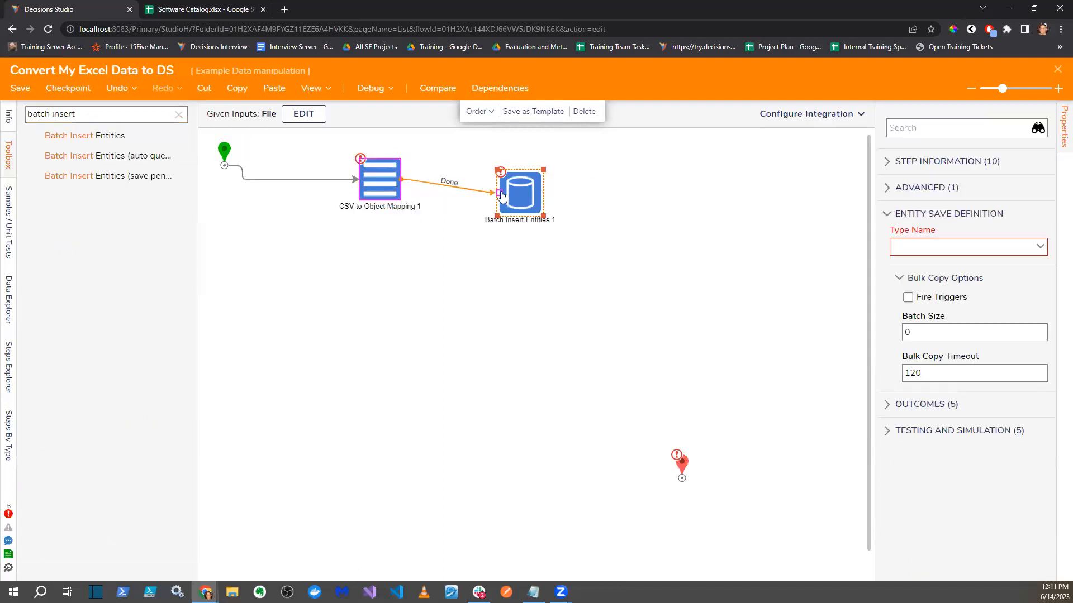
pyautogui.moveTo(582, 274); pyautogui.dragTo(681, 461)
pyautogui.click(1038, 260)
# - Replace the Batch Insert Entities step with a Save Entities step between CSV to Object Mapping and the end step
pyautogui.click(531, 209)
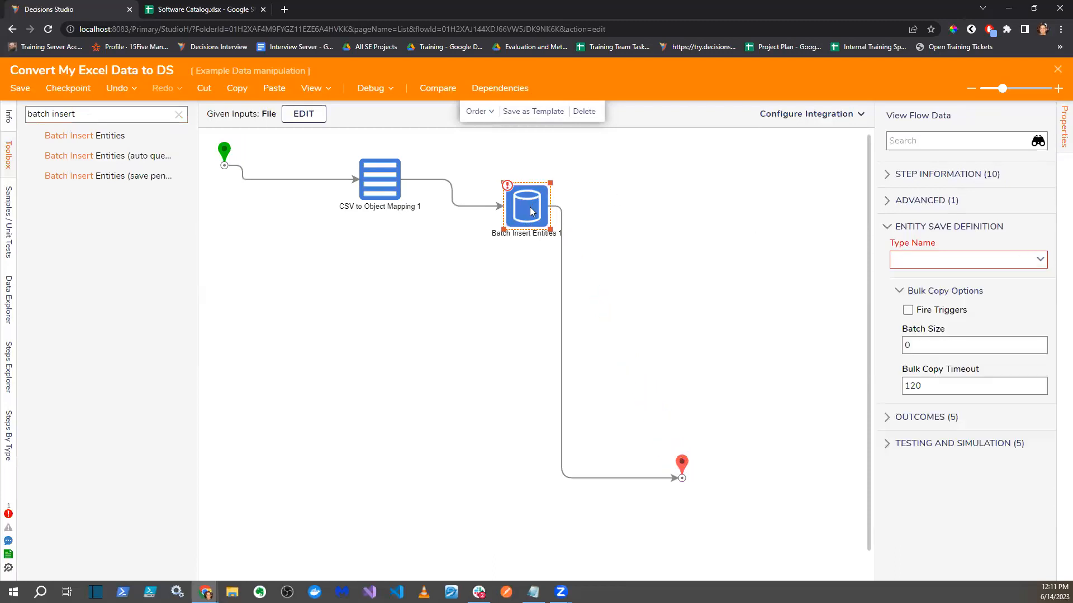
pyautogui.press('Delete')
pyautogui.tripleClick(75, 113)
pyautogui.write('Seve')
pyautogui.press('BackSpace')
pyautogui.press('BackSpace')
pyautogui.press('BackSpace')
pyautogui.write('ave')
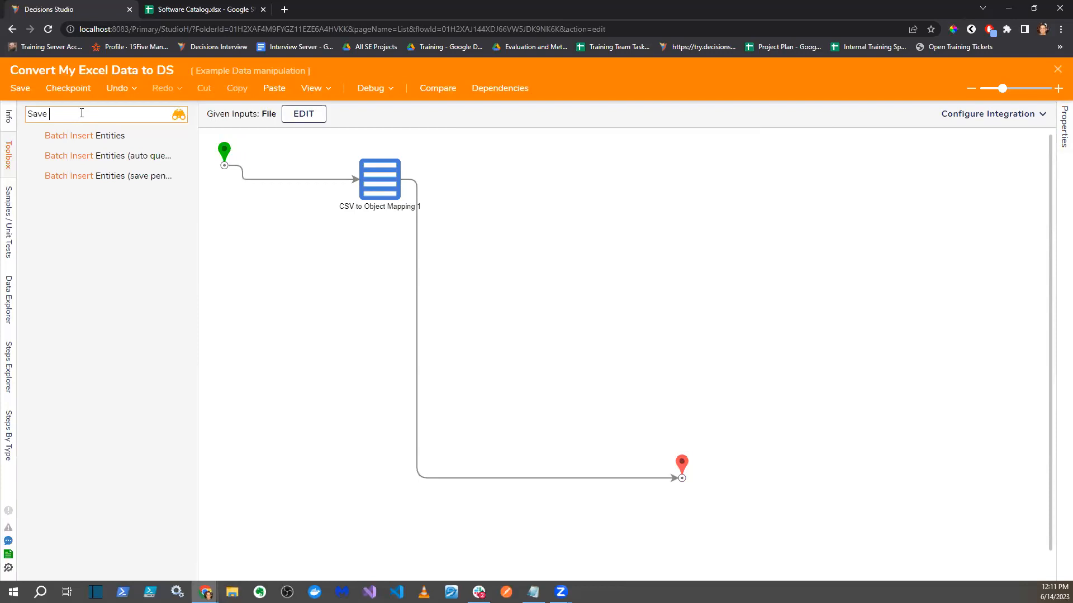
pyautogui.write(' Entities')
pyautogui.moveTo(79, 162); pyautogui.dragTo(430, 338)
# - Enable Save Multiple Entities on the Save Entities step and set its Type Name to SoftwareCatalog
pyautogui.click(951, 278)
pyautogui.click(913, 246)
pyautogui.click(964, 279)
pyautogui.write('software')
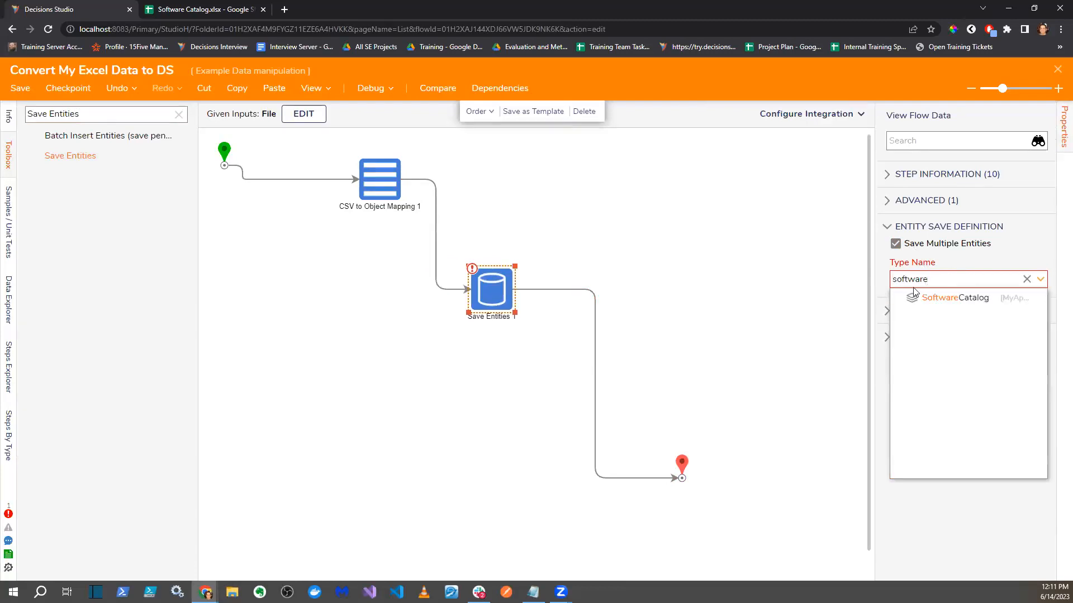
pyautogui.click(920, 292)
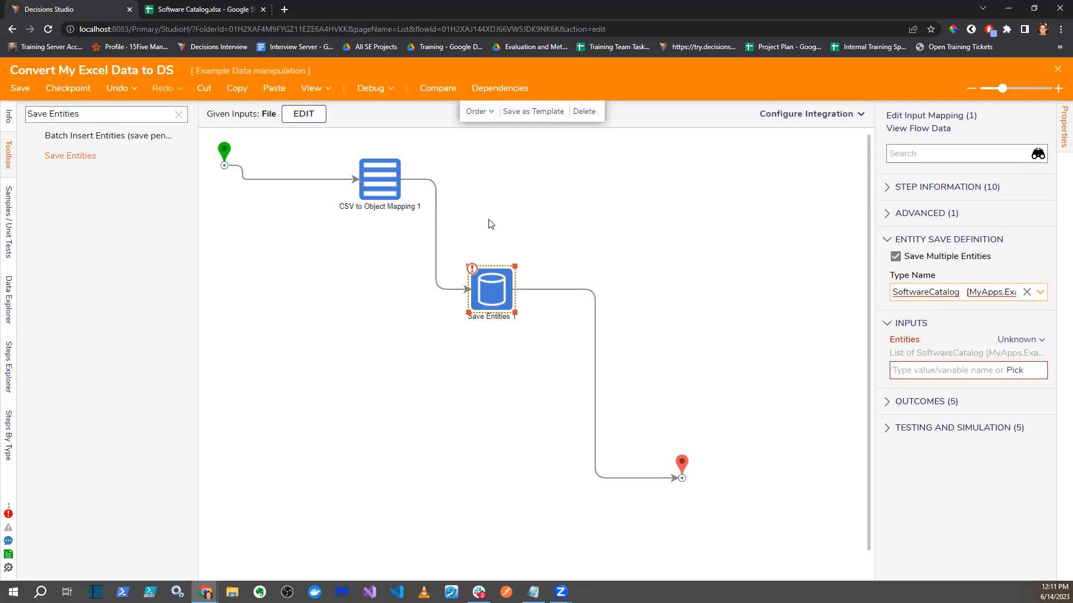
# - Set the Save Entities step's Entities input to Select From Flow with the OUTPUTS list
pyautogui.click(1009, 339)
pyautogui.click(942, 306)
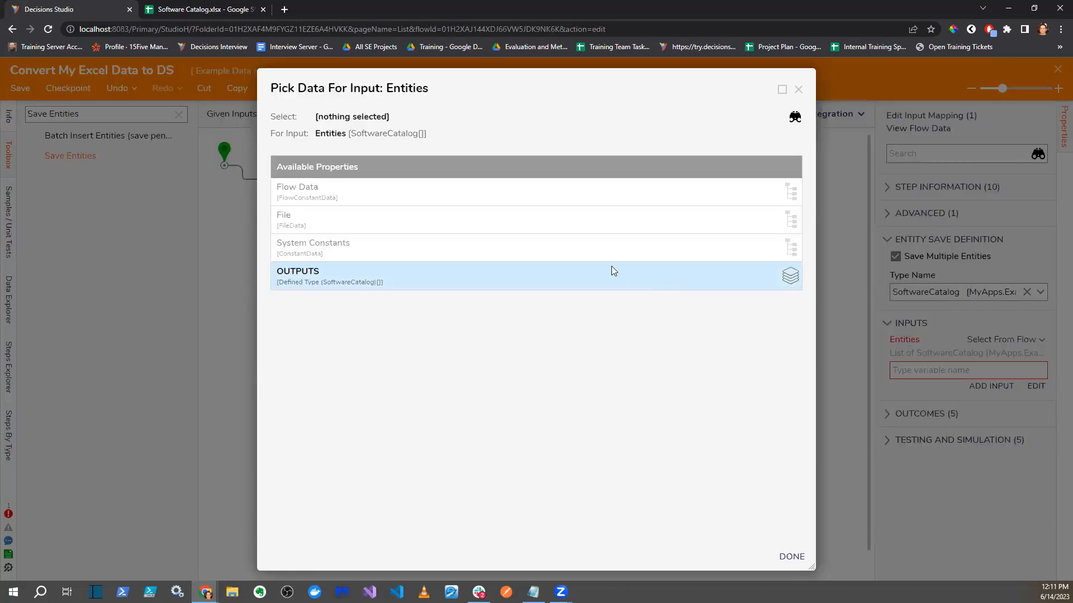
pyautogui.click(611, 268)
pyautogui.click(789, 556)
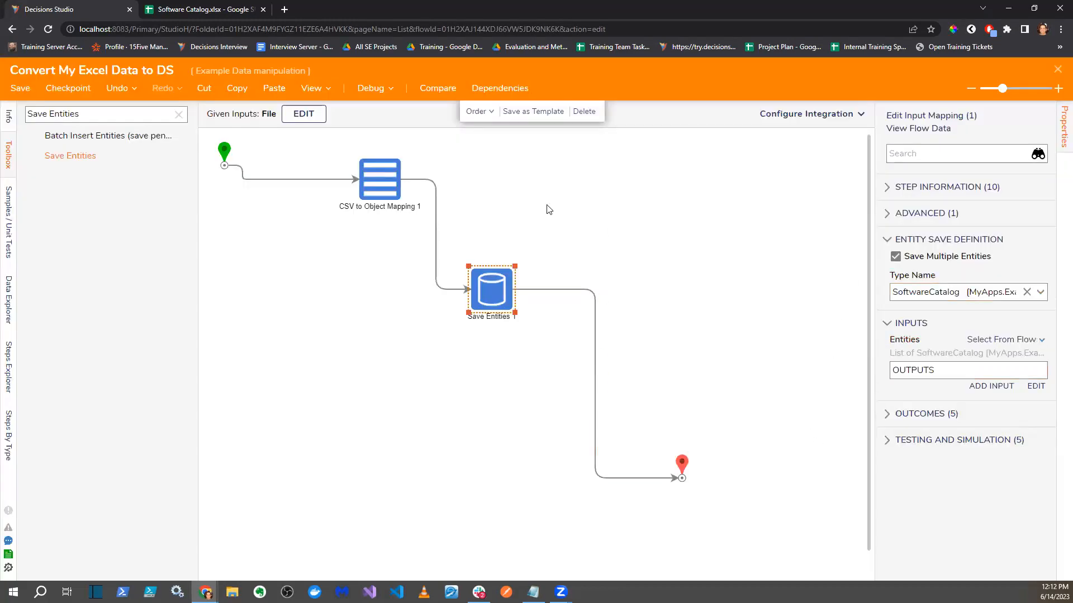
# - Open the flow's debugging window, download the Software Catalog spreadsheet from Google Sheets as an .xlsx file and return to the debugger
pyautogui.click(534, 193)
pyautogui.click(377, 95)
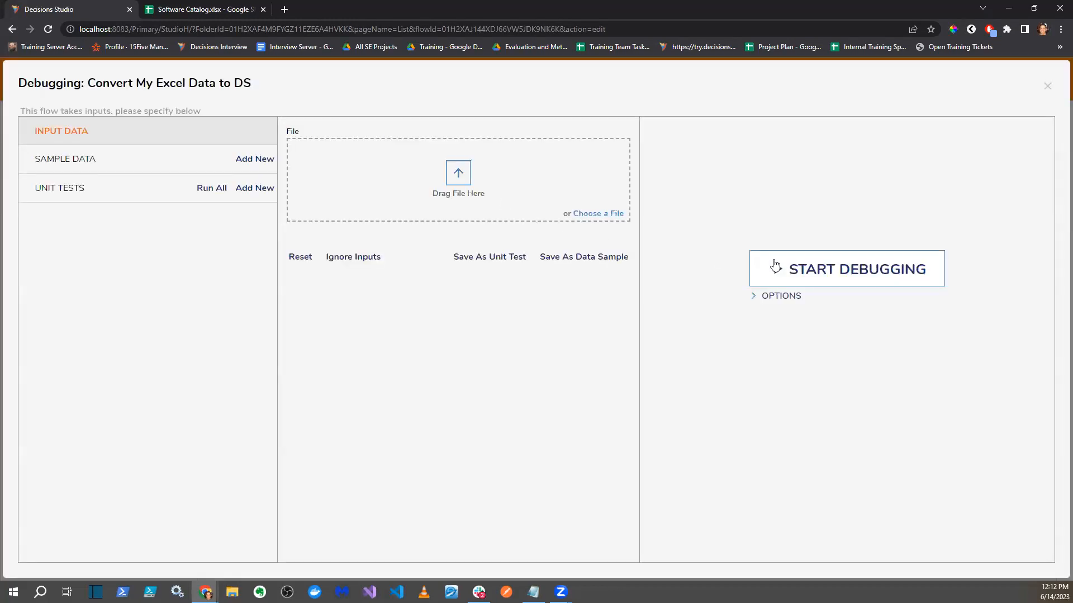
pyautogui.click(162, 13)
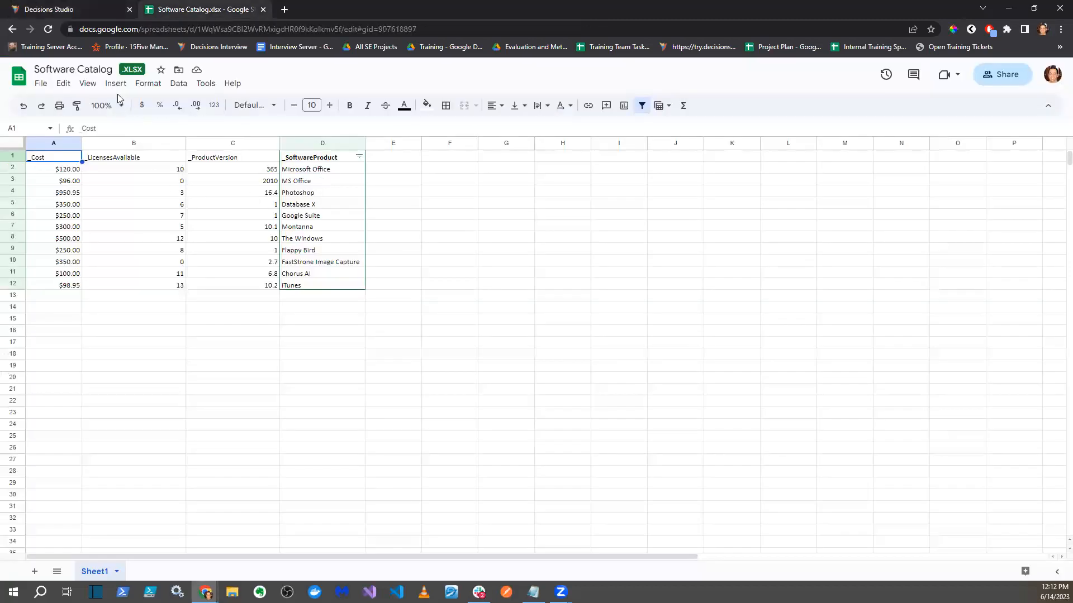
pyautogui.click(41, 83)
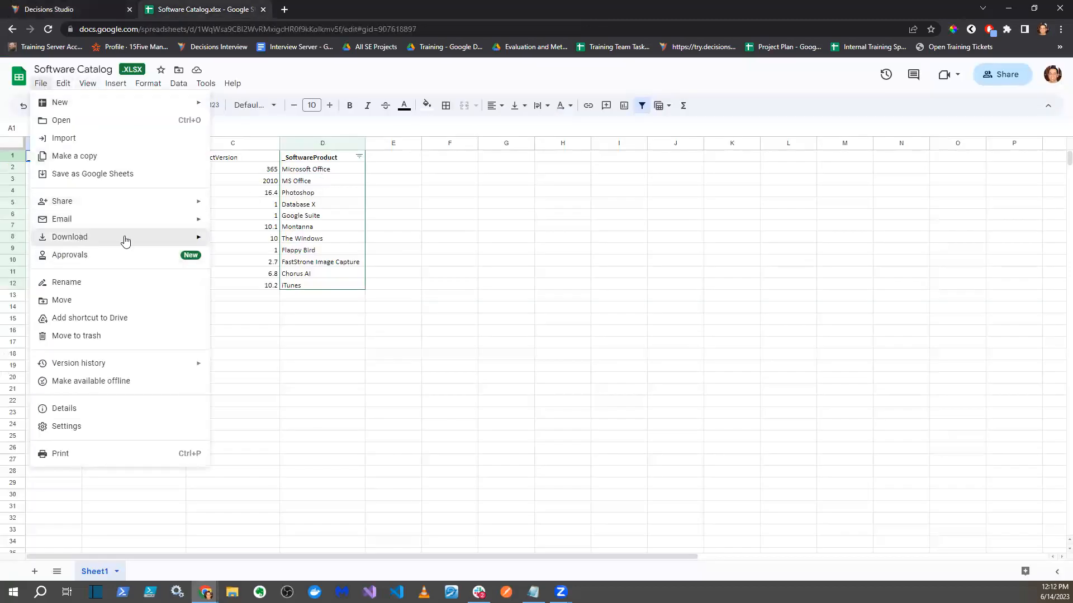
pyautogui.moveTo(124, 237)
pyautogui.click(287, 241)
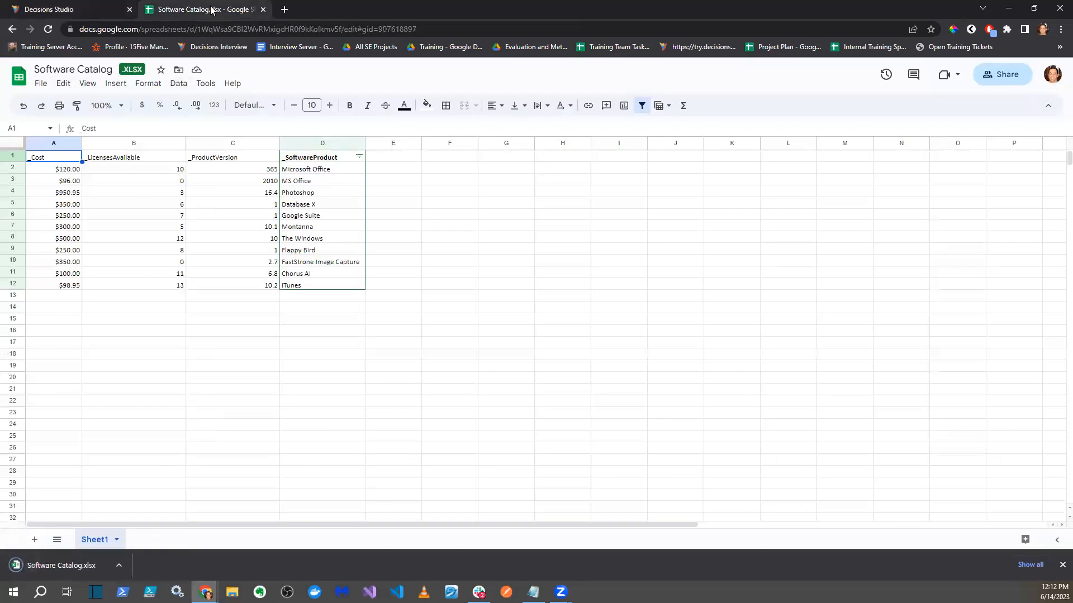
pyautogui.moveTo(184, 8); pyautogui.dragTo(0, 50)
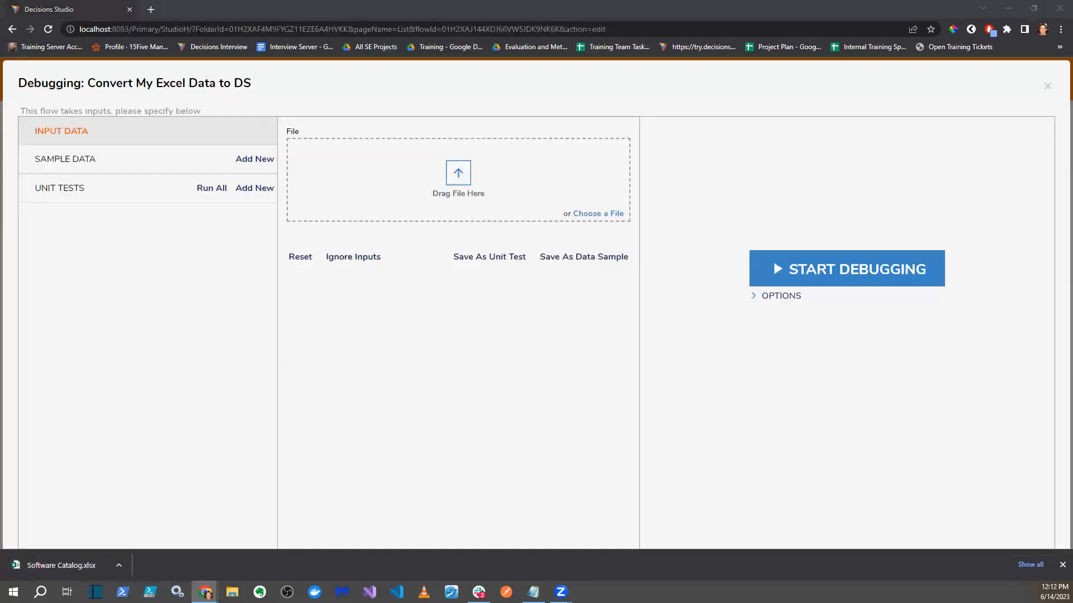
# - Debug the flow with Software Catalog.xlsx as the File input and read the exception details of the CSV to Object Mapping step
pyautogui.moveTo(61, 566); pyautogui.dragTo(441, 187)
pyautogui.click(843, 259)
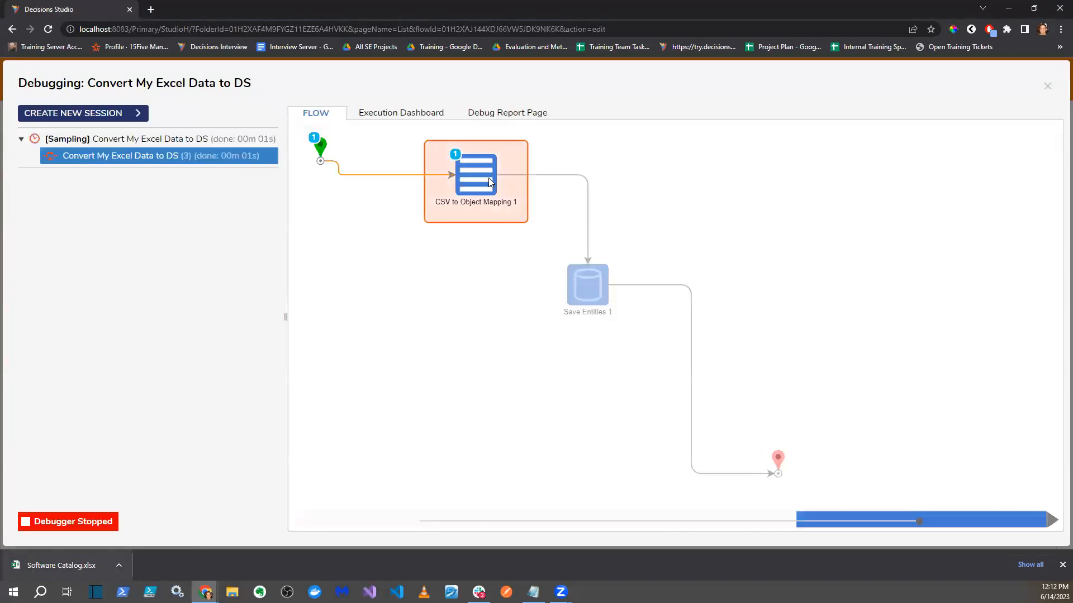
pyautogui.click(488, 177)
pyautogui.moveTo(592, 202)
pyautogui.click(635, 208)
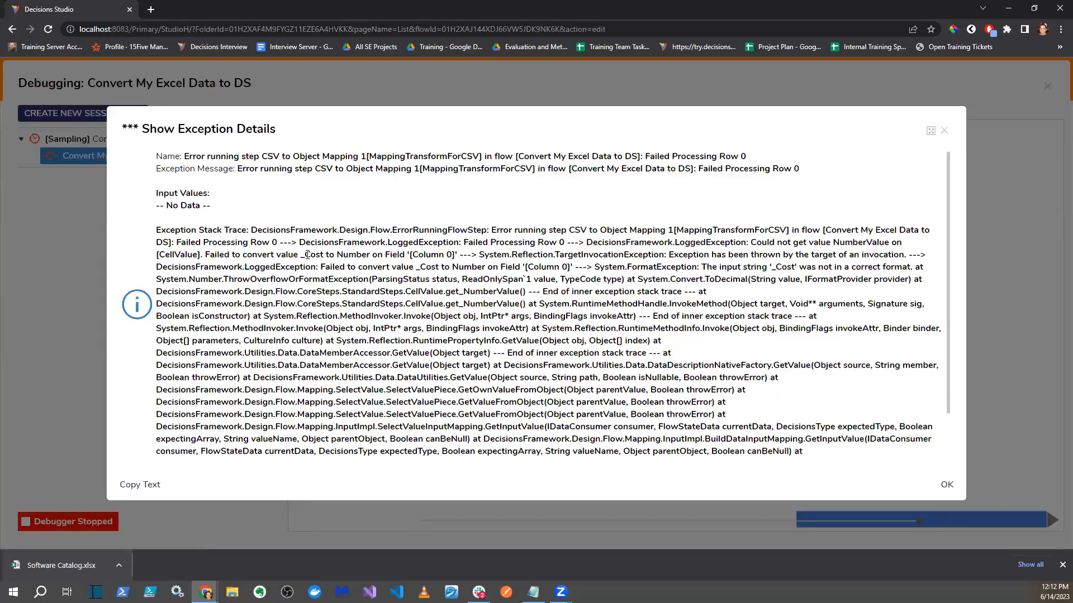
pyautogui.click(944, 131)
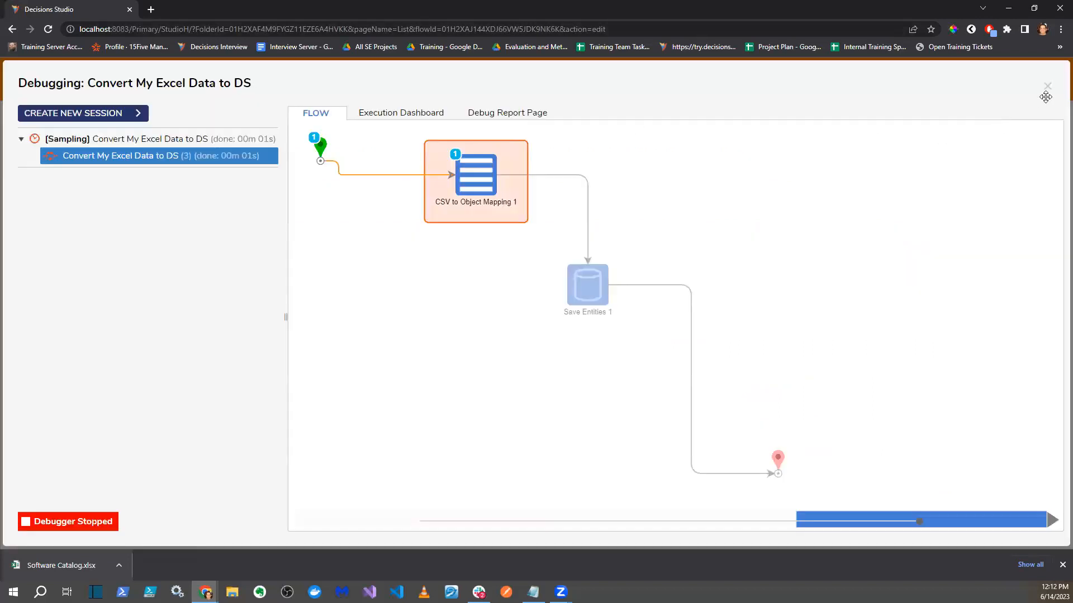
# - Leave the debugger and enable Ignore First Line on the CSV to Object Mapping step
pyautogui.click(1047, 85)
pyautogui.click(373, 193)
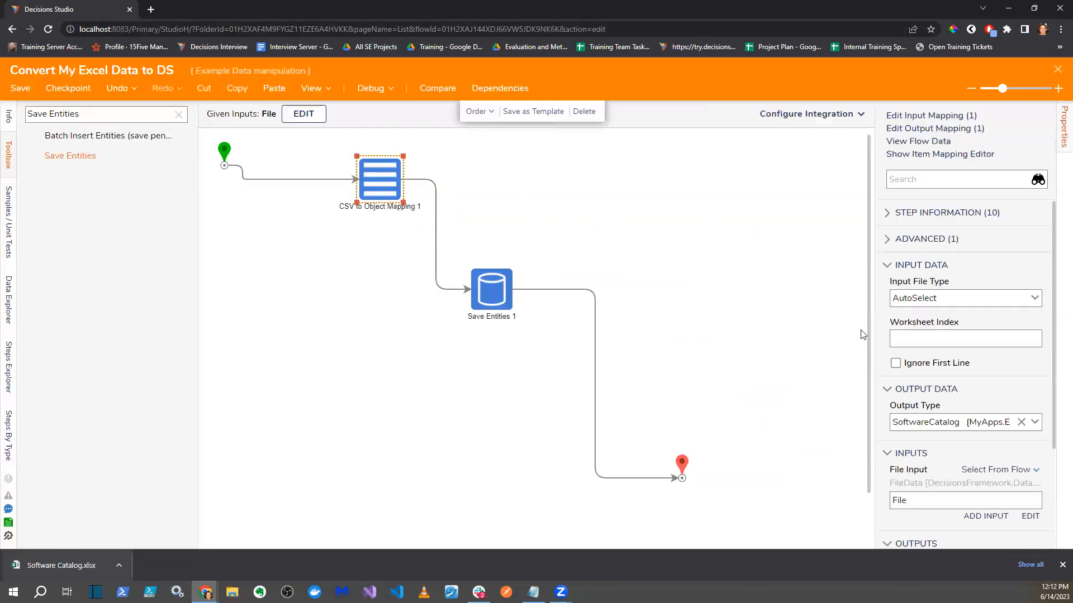
pyautogui.click(896, 363)
# - Debug the flow again with the downloaded Software Catalog.xlsx as the File input
pyautogui.click(369, 88)
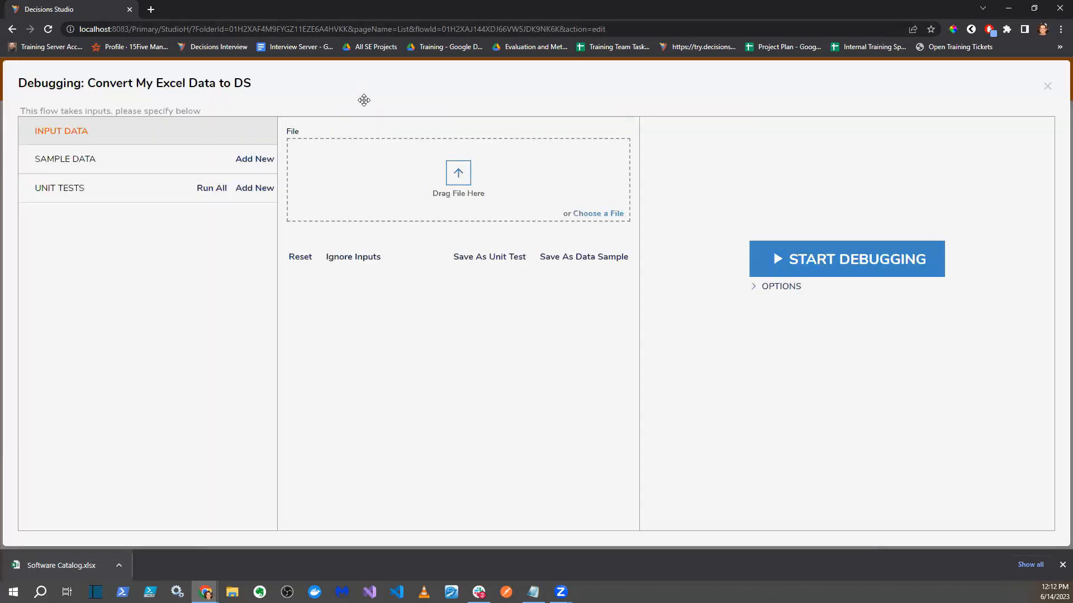
pyautogui.click(589, 214)
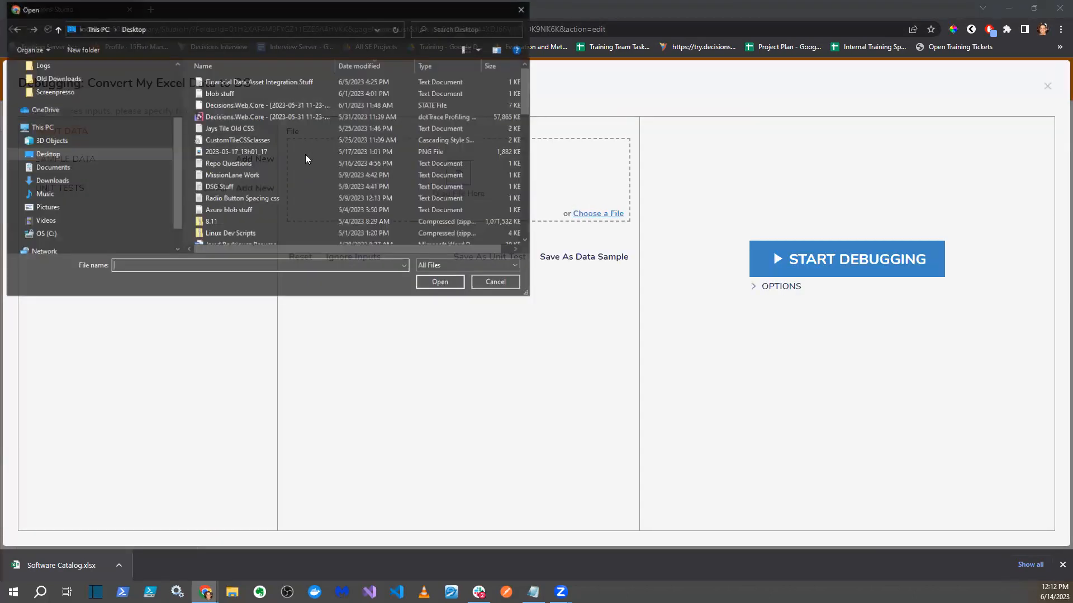
pyautogui.click(523, 8)
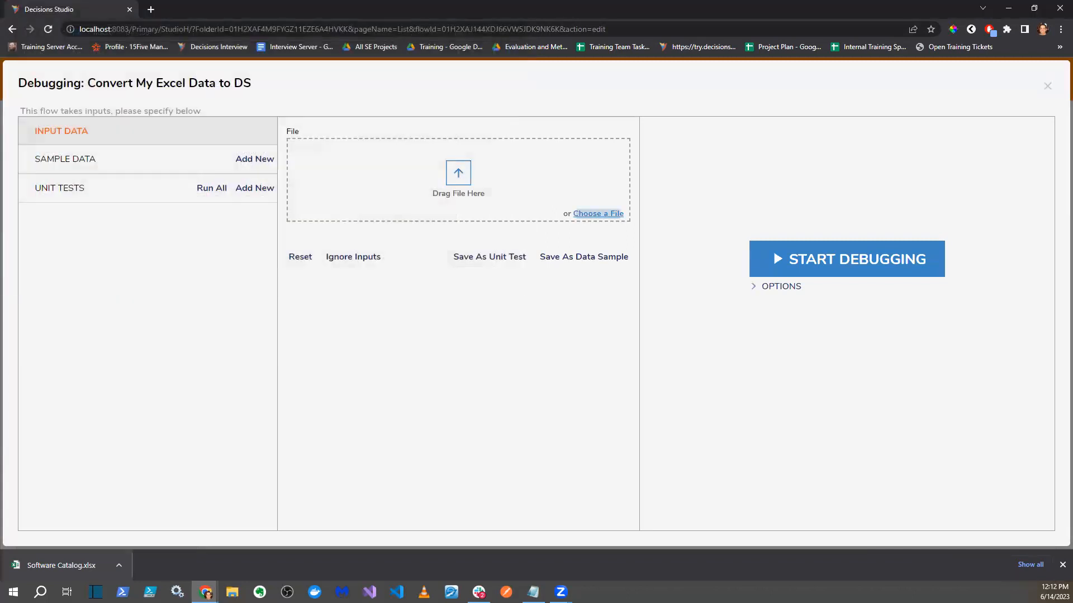
pyautogui.moveTo(79, 562); pyautogui.dragTo(457, 173)
pyautogui.click(810, 256)
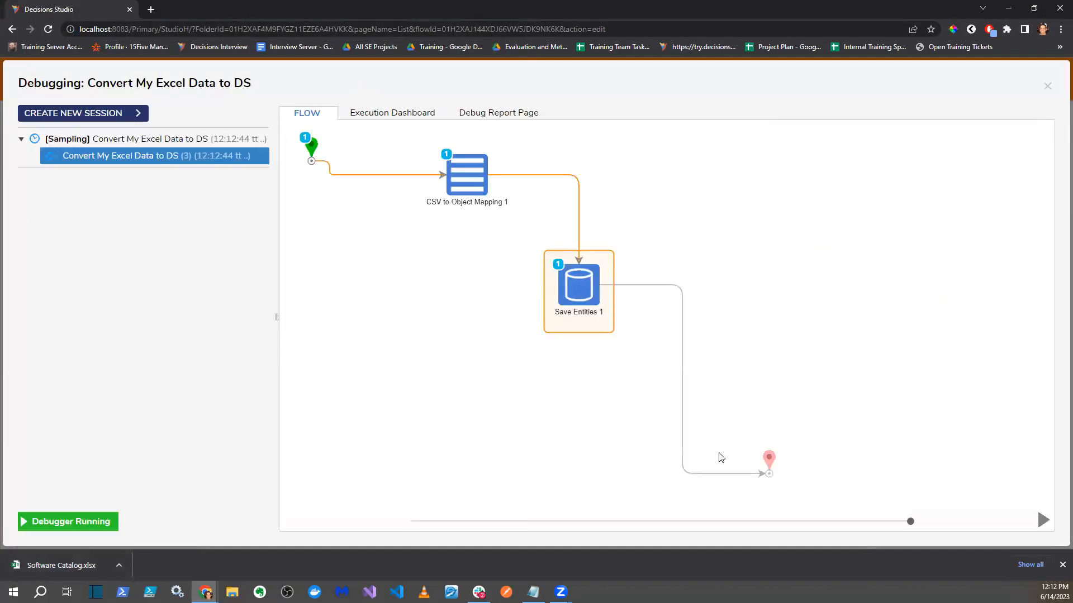
# - View the input/output data of the CSV to Object Mapping step and examine the mapped records
pyautogui.click(470, 183)
pyautogui.click(561, 200)
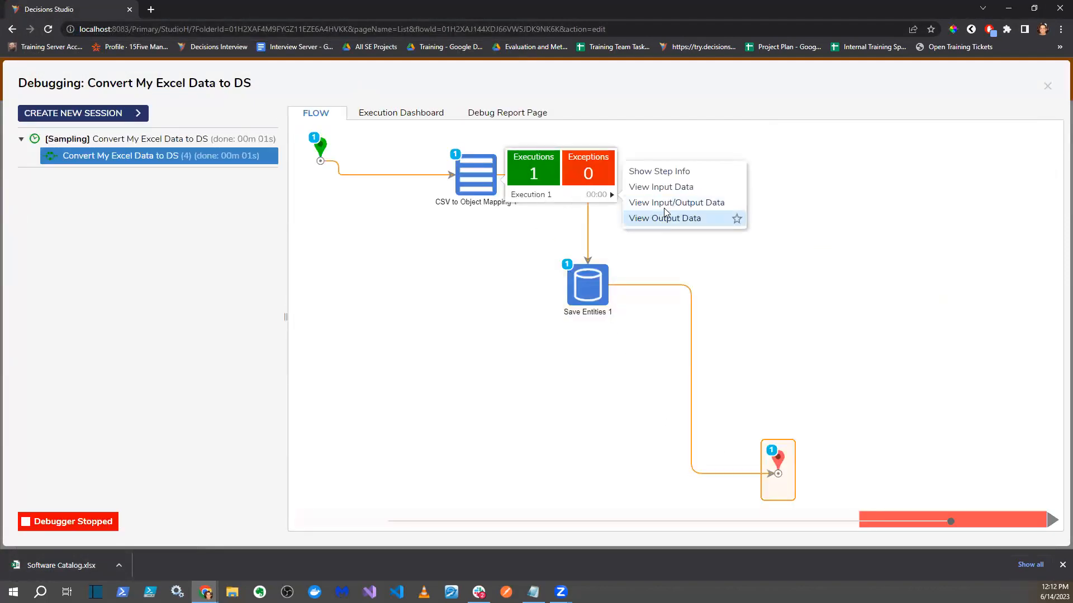
pyautogui.click(648, 202)
pyautogui.scroll(-2, 599, 310)
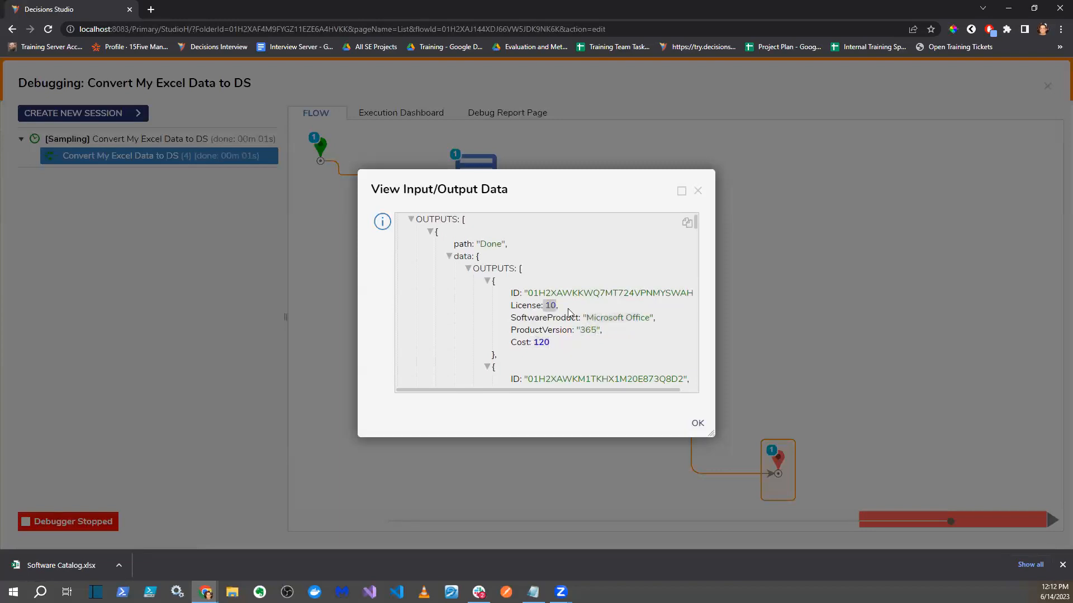
pyautogui.scroll(-3, 583, 301)
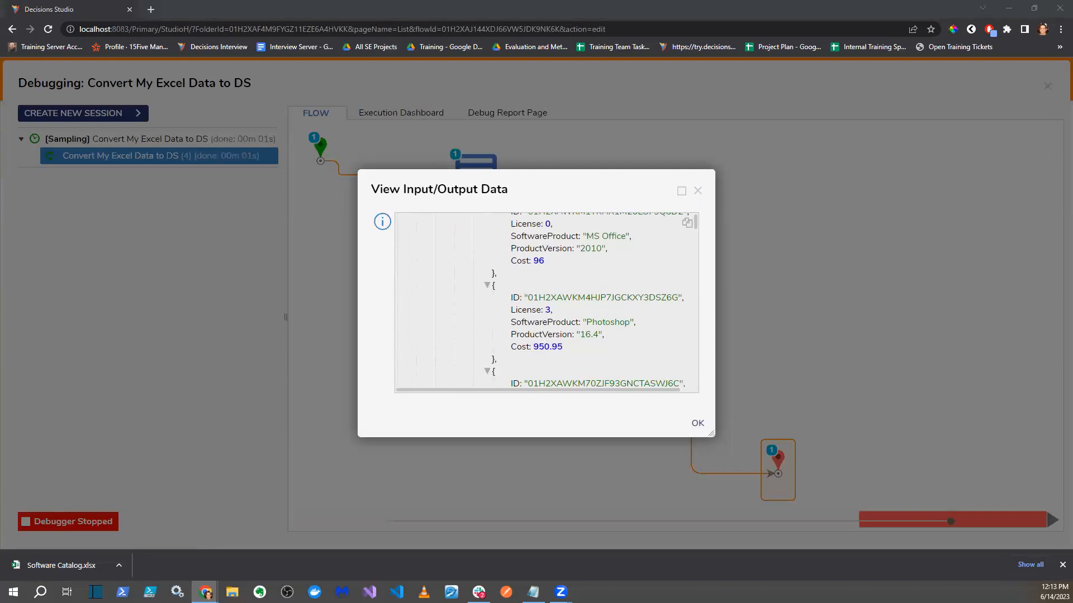
# - Compare the first Cost values in the Google Sheets catalog with the mapped output, ending with the Photoshop record, and close the output data
pyautogui.hotkey('alt', 'Tab')
pyautogui.click(334, 263)
pyautogui.click(334, 270)
pyautogui.click(335, 284)
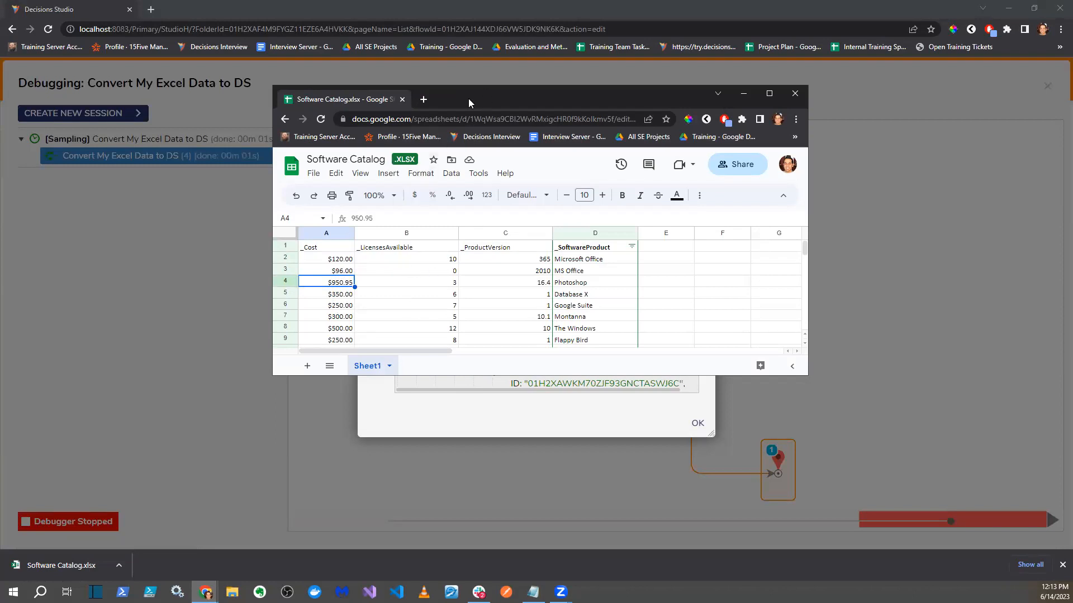
pyautogui.click(743, 94)
pyautogui.moveTo(532, 348); pyautogui.dragTo(592, 352)
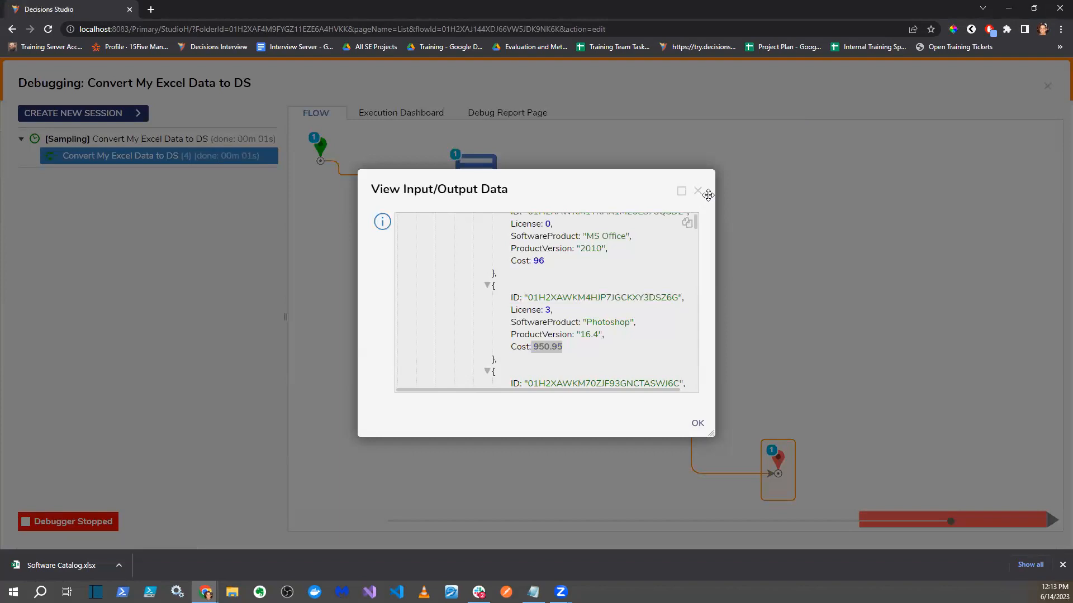
pyautogui.click(697, 423)
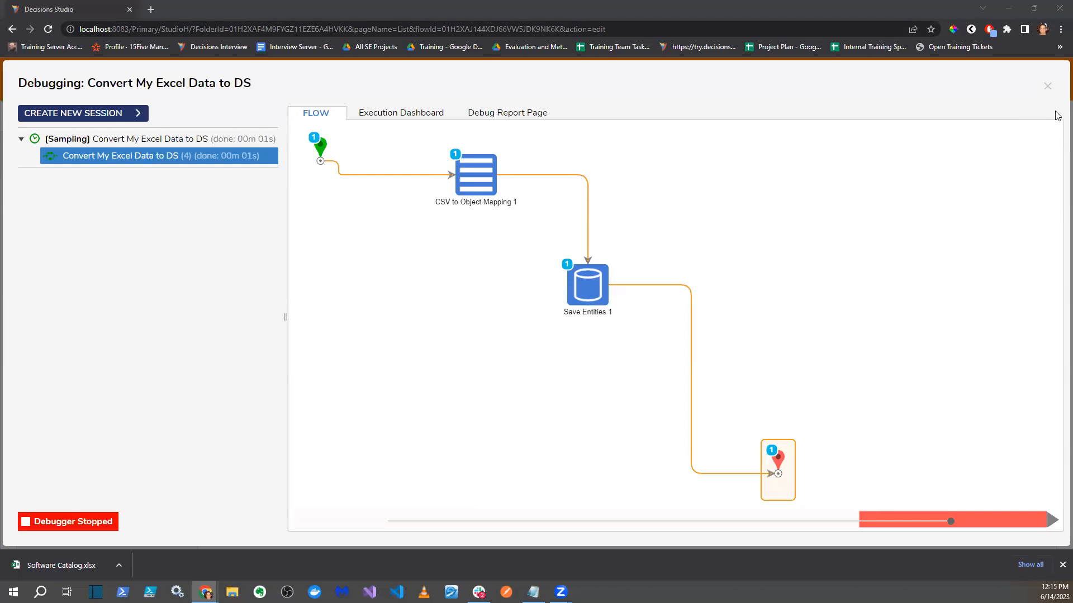
# - Close the debugger and the flow designer to return to the Example Data manipulation folder
pyautogui.click(1047, 85)
pyautogui.click(1057, 70)
pyautogui.click(676, 344)
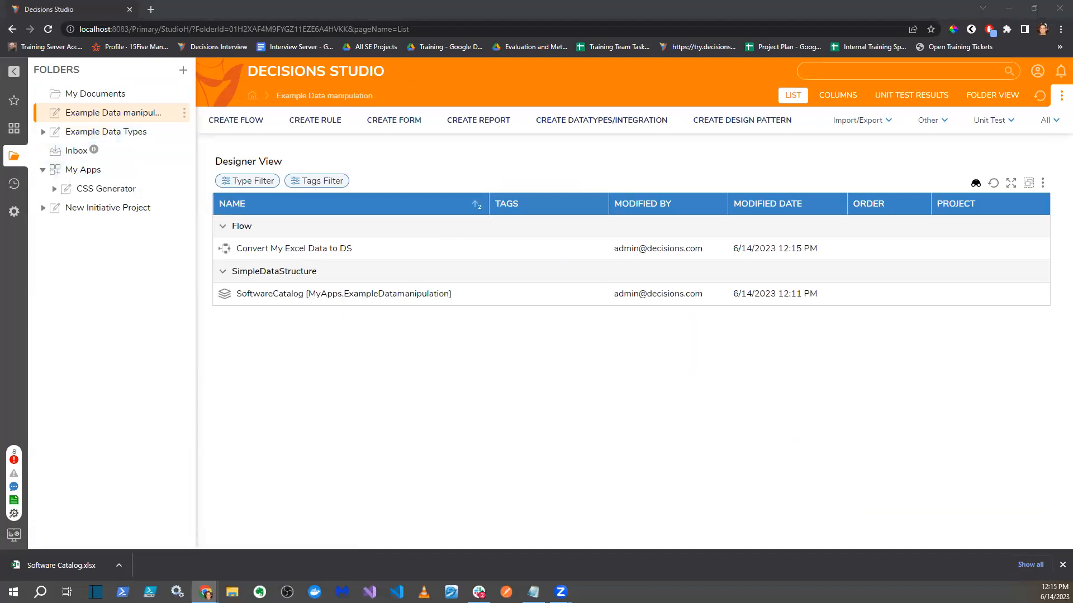
# - Bring the Software Catalog sheet into the main browser window and enter 100 as the _Cost in row 13
pyautogui.moveTo(558, 4); pyautogui.dragTo(296, 10)
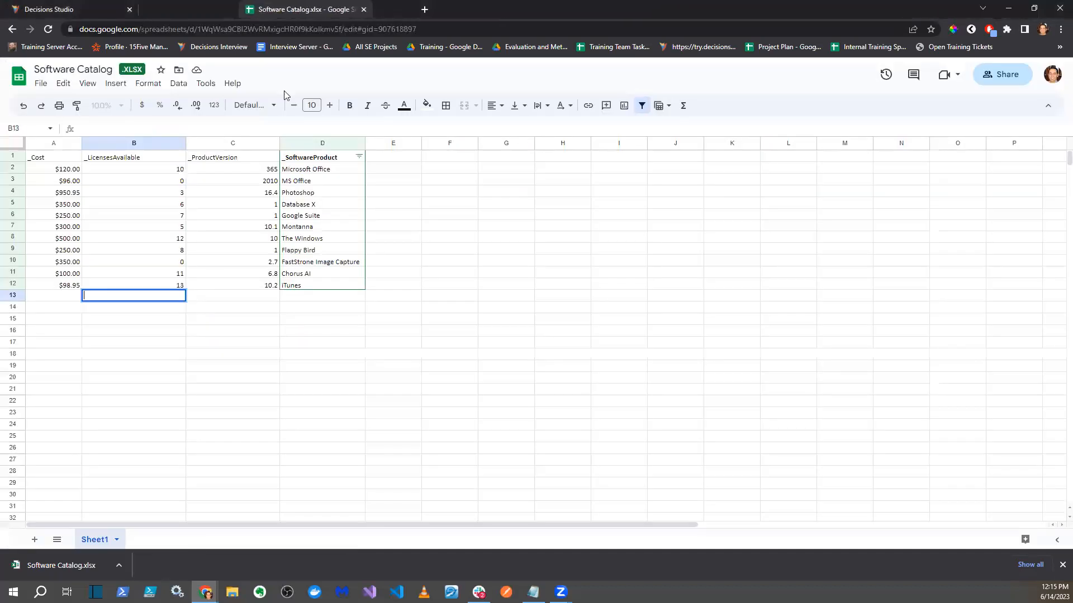
pyautogui.doubleClick(62, 296)
pyautogui.write('100o')
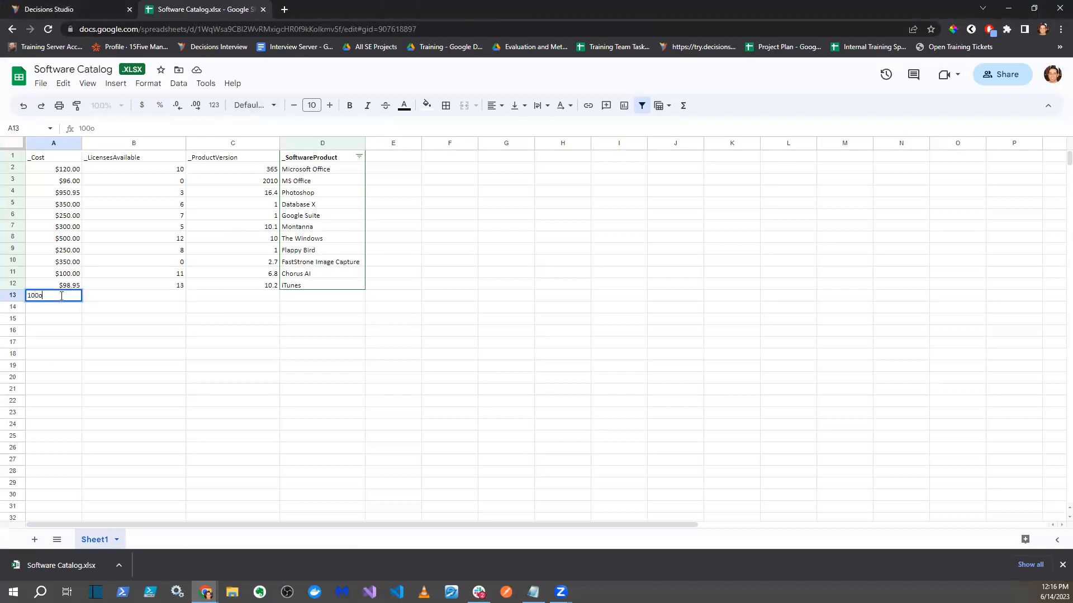
pyautogui.click(255, 296)
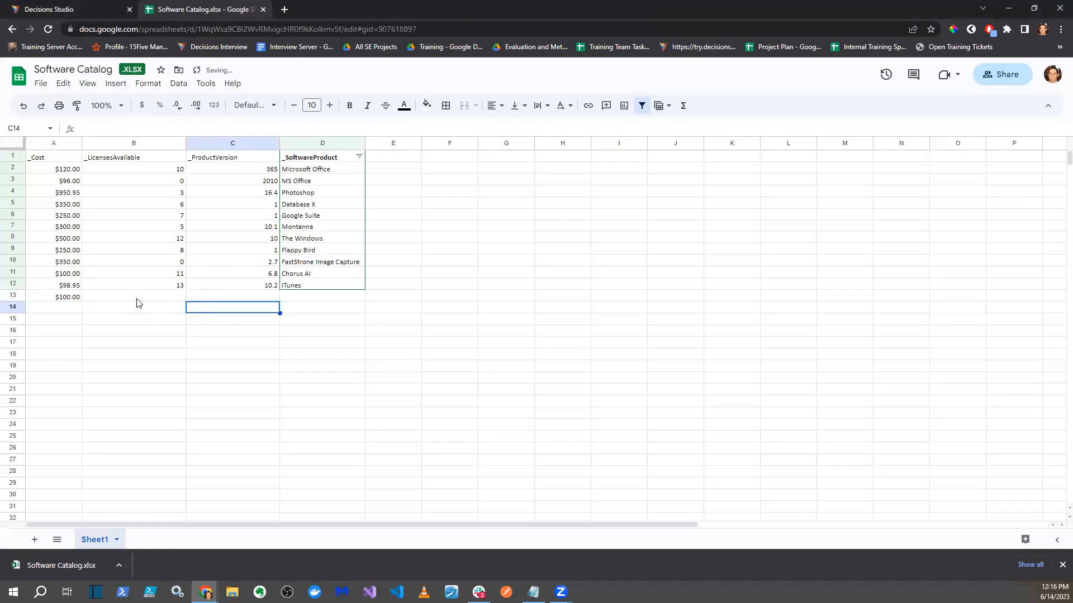
# - Enter 00000345 as the _SoftwareProduct in row 13 and reopen the cell to check its leading zeros
pyautogui.click(155, 298)
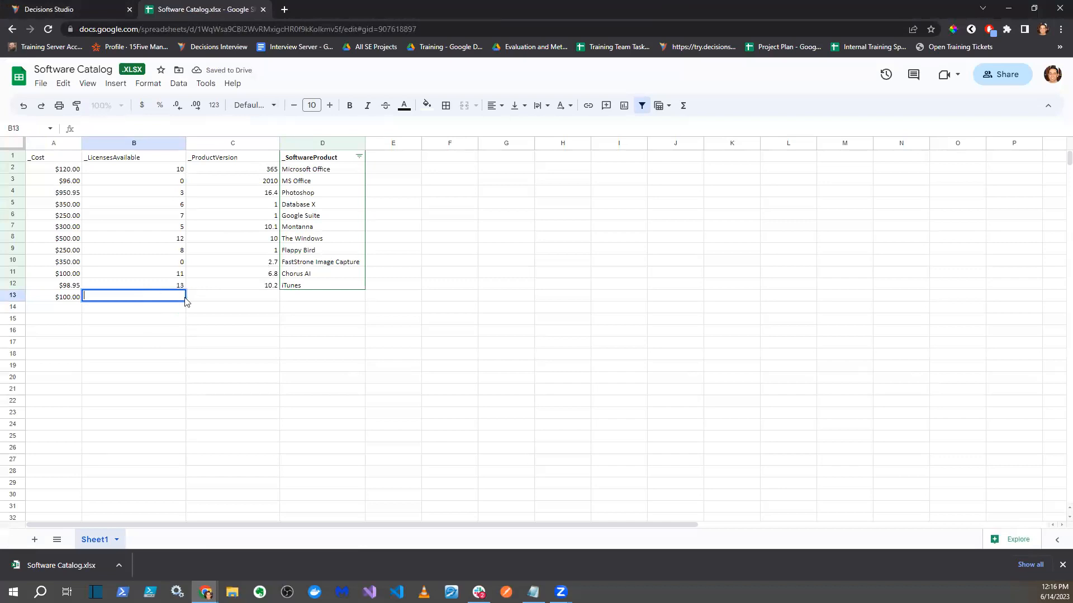
pyautogui.doubleClick(296, 298)
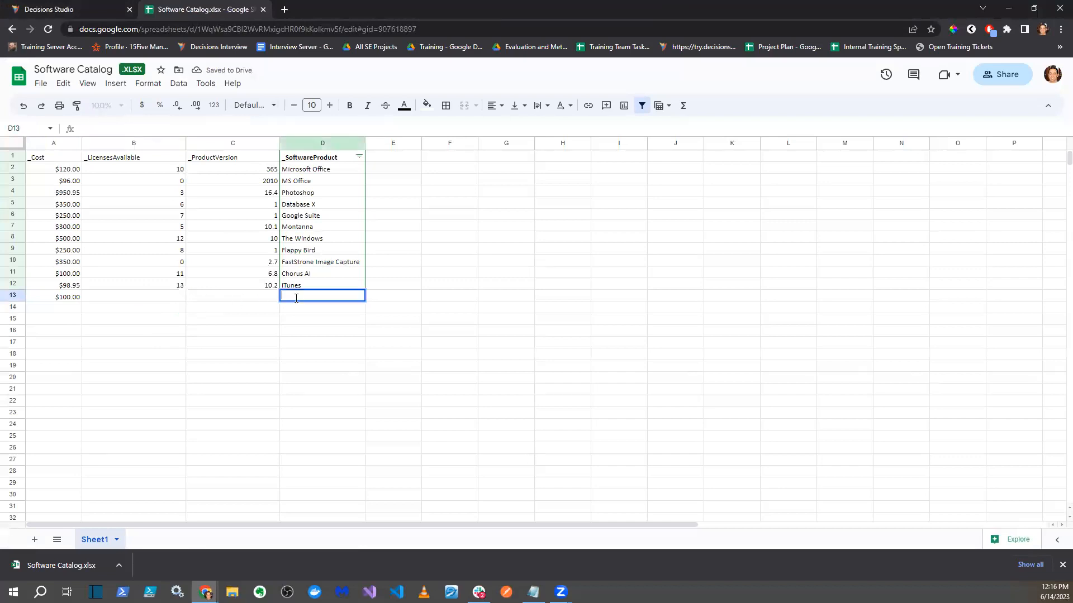
pyautogui.write('0111001')
pyautogui.press('BackSpace')
pyautogui.press('BackSpace')
pyautogui.press('BackSpace')
pyautogui.press('BackSpace')
pyautogui.press('BackSpace')
pyautogui.write('00000345')
pyautogui.click(408, 395)
pyautogui.doubleClick(341, 296)
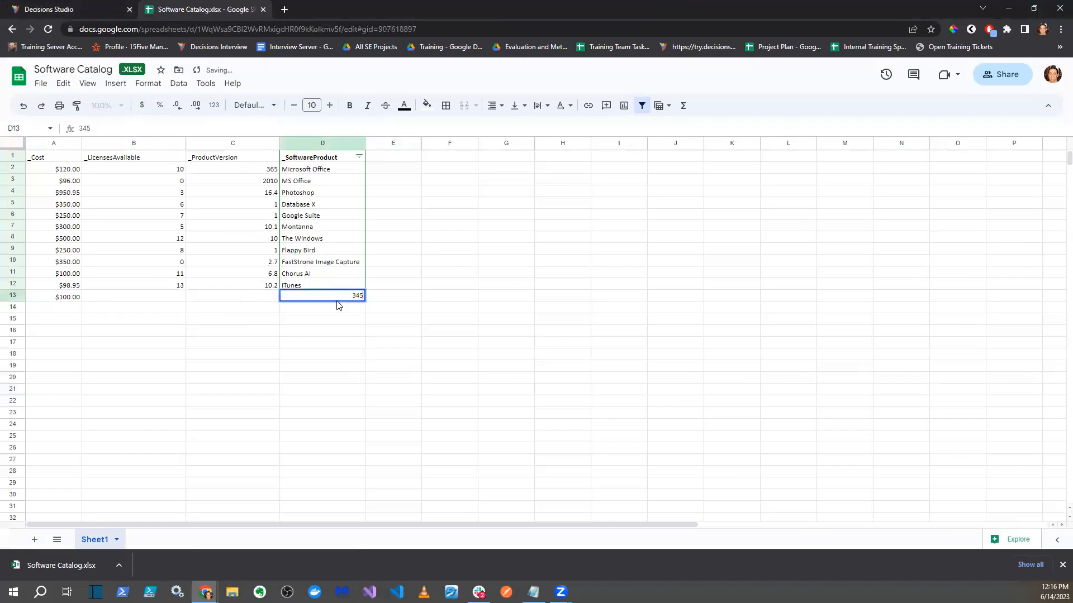
pyautogui.press('Return')
pyautogui.doubleClick(353, 298)
pyautogui.press('Return')
pyautogui.click(342, 299)
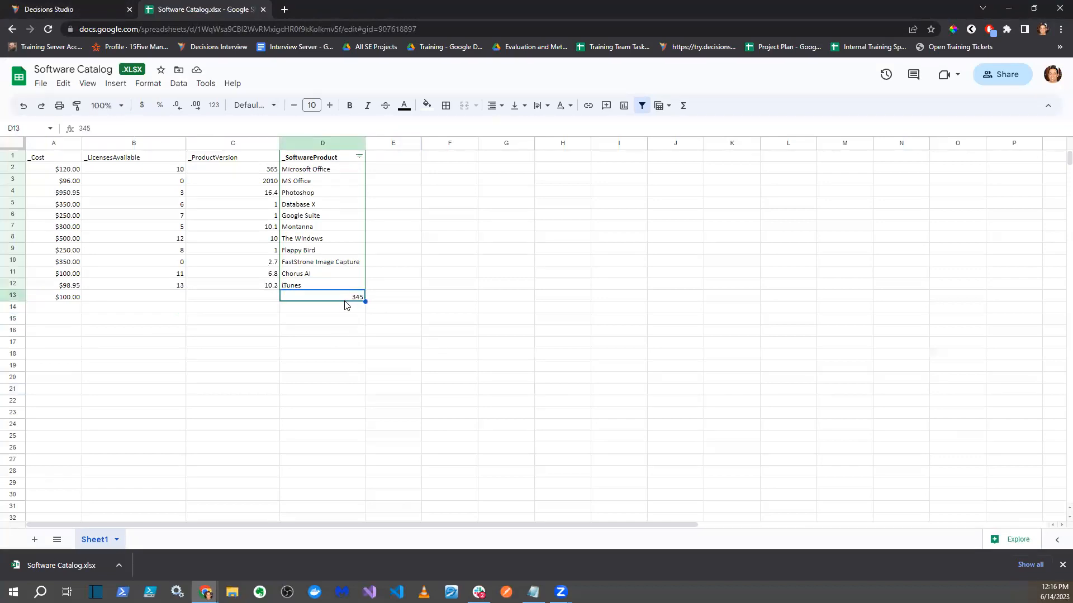
pyautogui.click(268, 108)
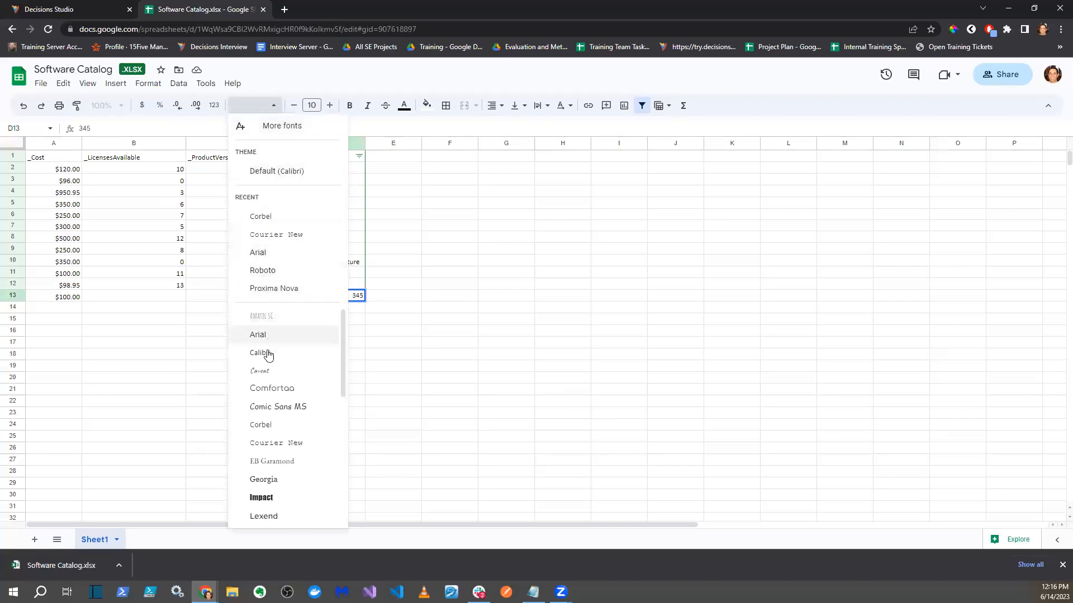
pyautogui.scroll(-5, 282, 480)
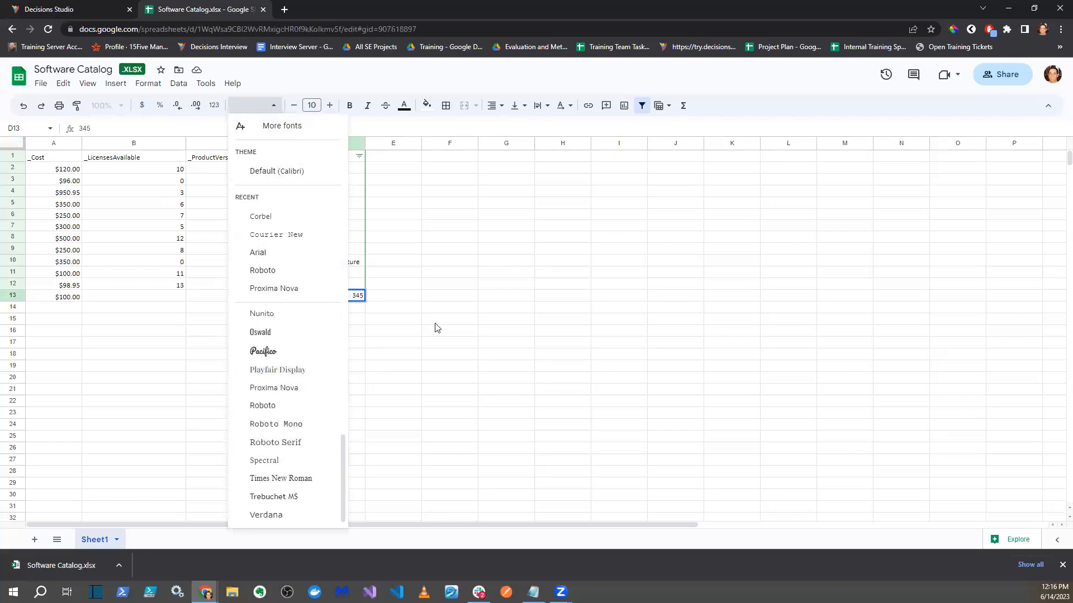
pyautogui.click(332, 300)
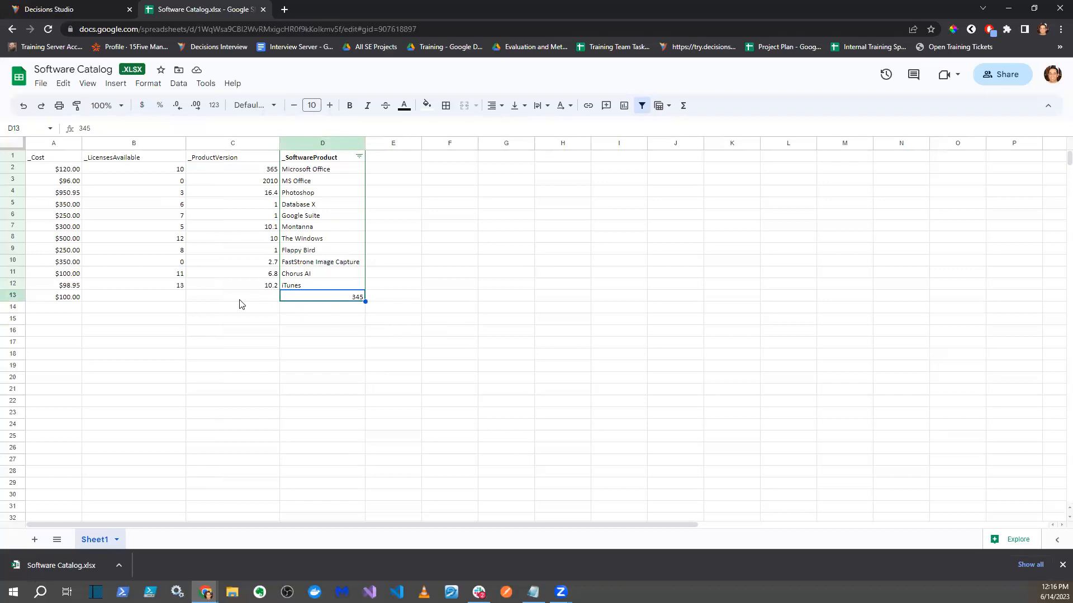
pyautogui.click(160, 299)
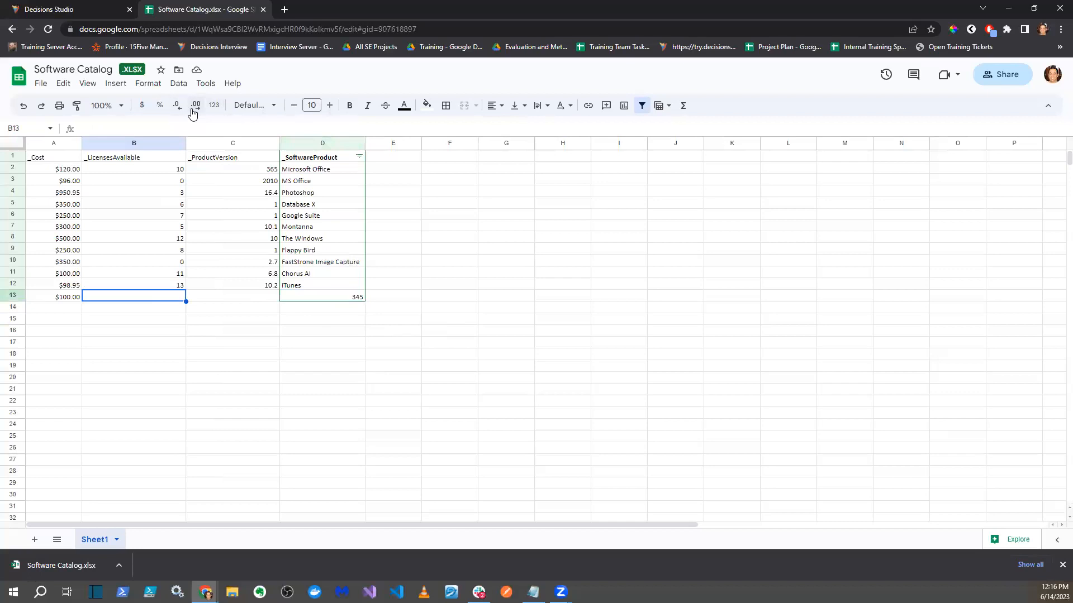
# - Replace the _SoftwareProduct value in cell D13 with 0123 and open the number format options for that cell
pyautogui.doubleClick(336, 296)
pyautogui.press('BackSpace')
pyautogui.press('BackSpace')
pyautogui.press('BackSpace')
pyautogui.write('0123')
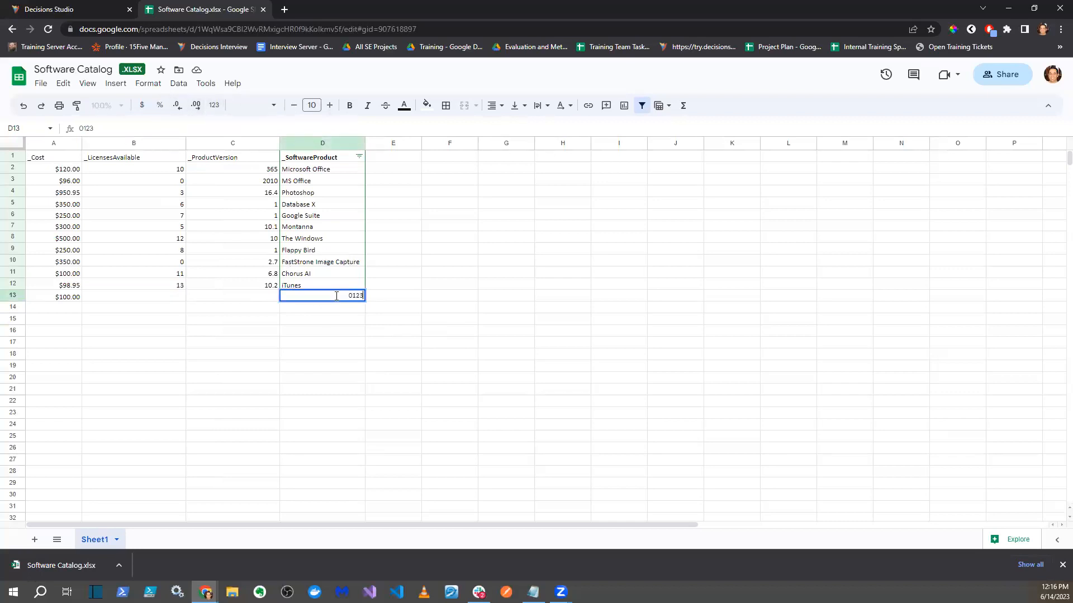
pyautogui.moveTo(413, 386); pyautogui.dragTo(409, 380)
pyautogui.click(348, 288)
pyautogui.click(346, 298)
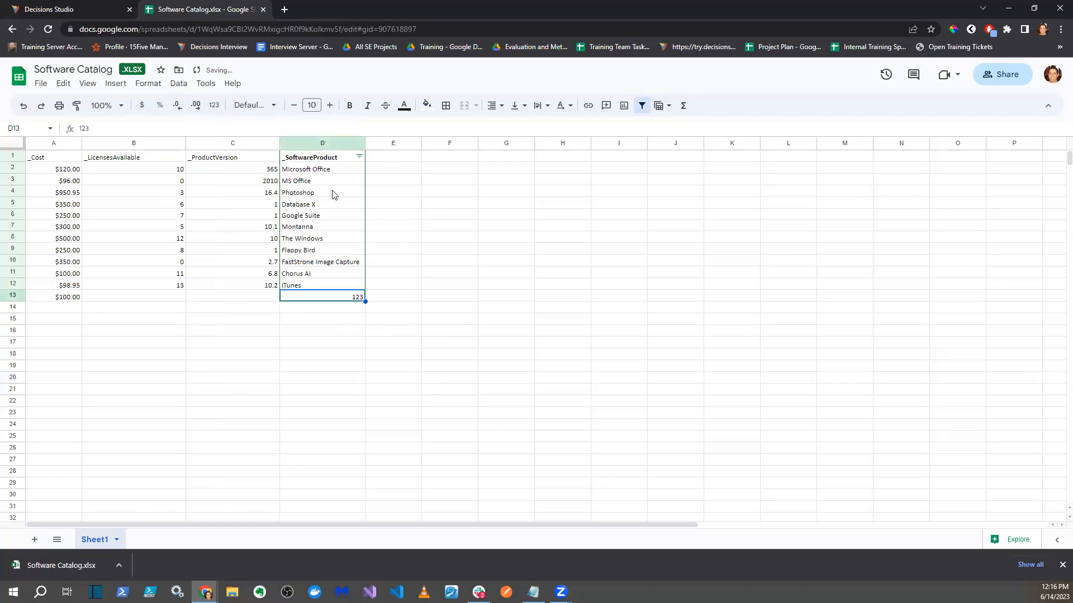
pyautogui.click(147, 84)
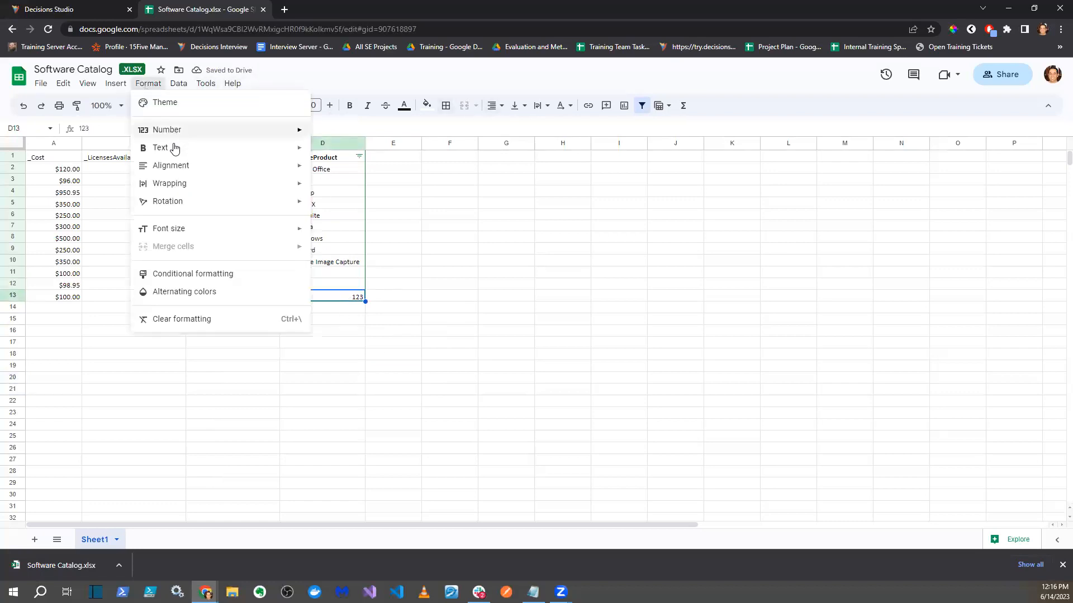
pyautogui.moveTo(205, 130)
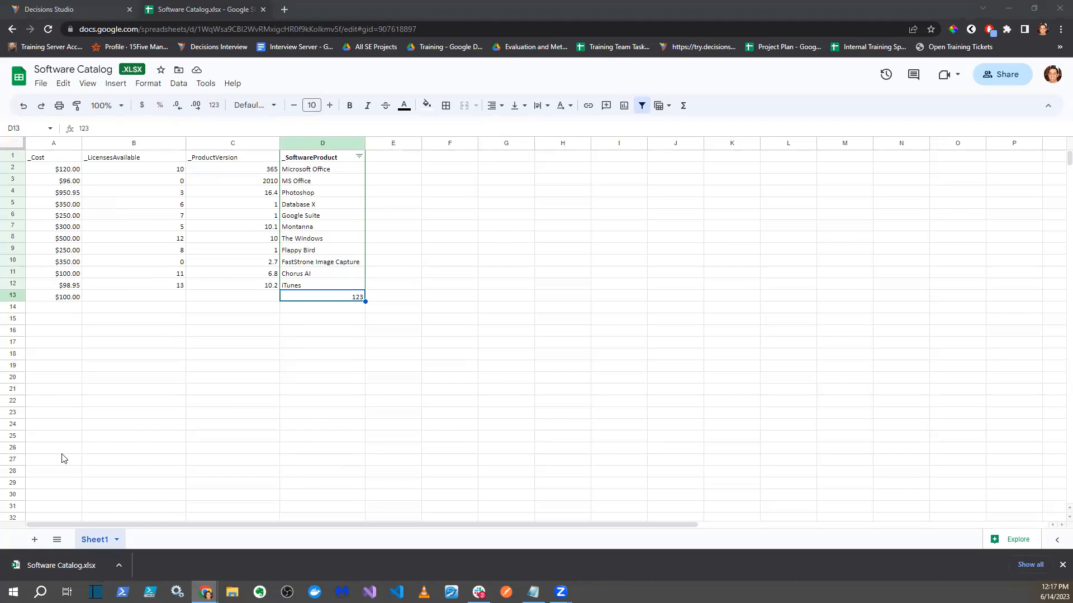
# - Return to Decisions Studio and open the Example Data manipulation folder
pyautogui.click(264, 10)
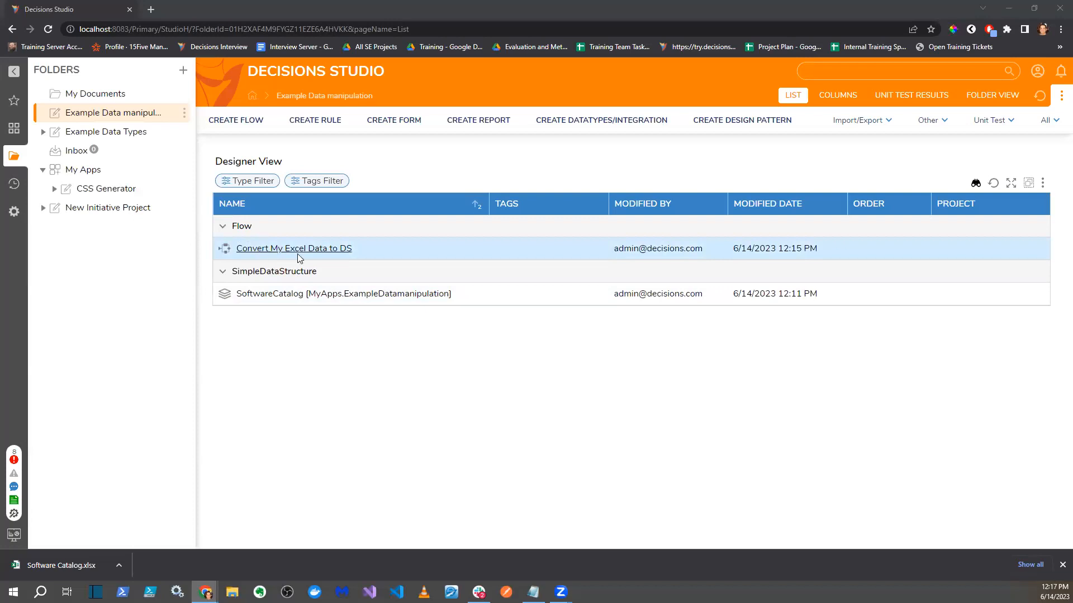
pyautogui.click(94, 134)
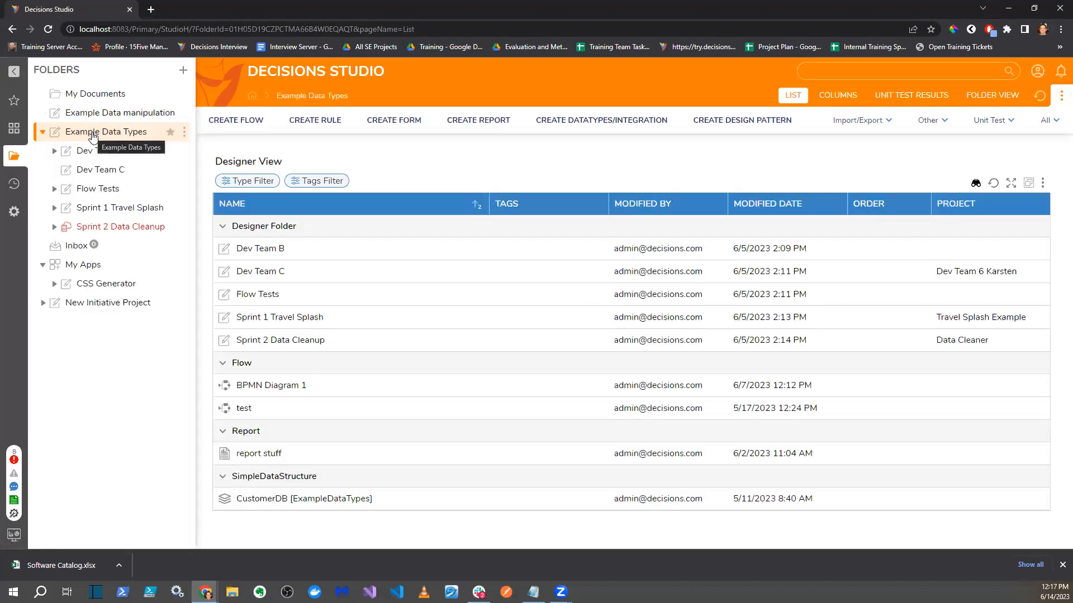
pyautogui.click(112, 113)
# - Create a standard Form named "Create a total cost field" in the Example Data manipulation folder
pyautogui.click(384, 110)
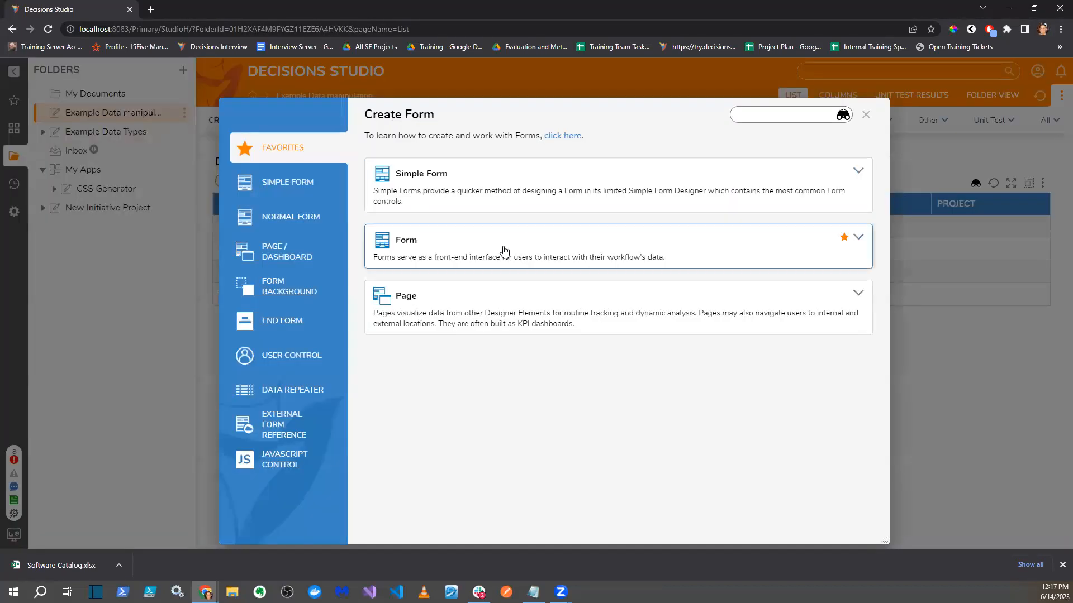
pyautogui.click(506, 254)
pyautogui.write('CR')
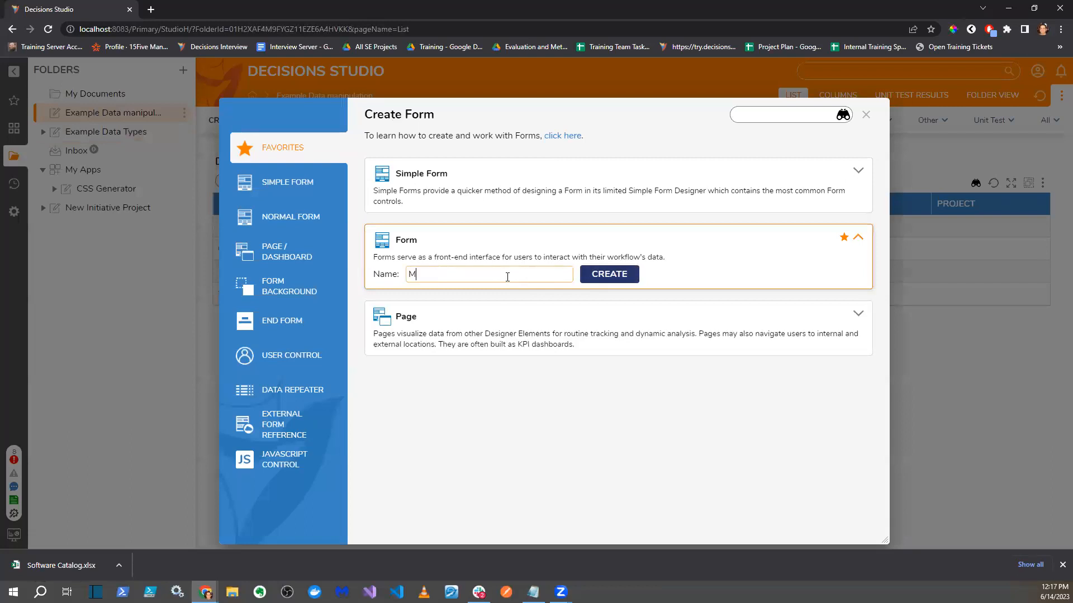
pyautogui.press('BackSpace')
pyautogui.press('BackSpace')
pyautogui.write('reat')
pyautogui.press('BackSpace')
pyautogui.press('BackSpace')
pyautogui.press('BackSpace')
pyautogui.press('BackSpace')
pyautogui.write('Create a total cost field')
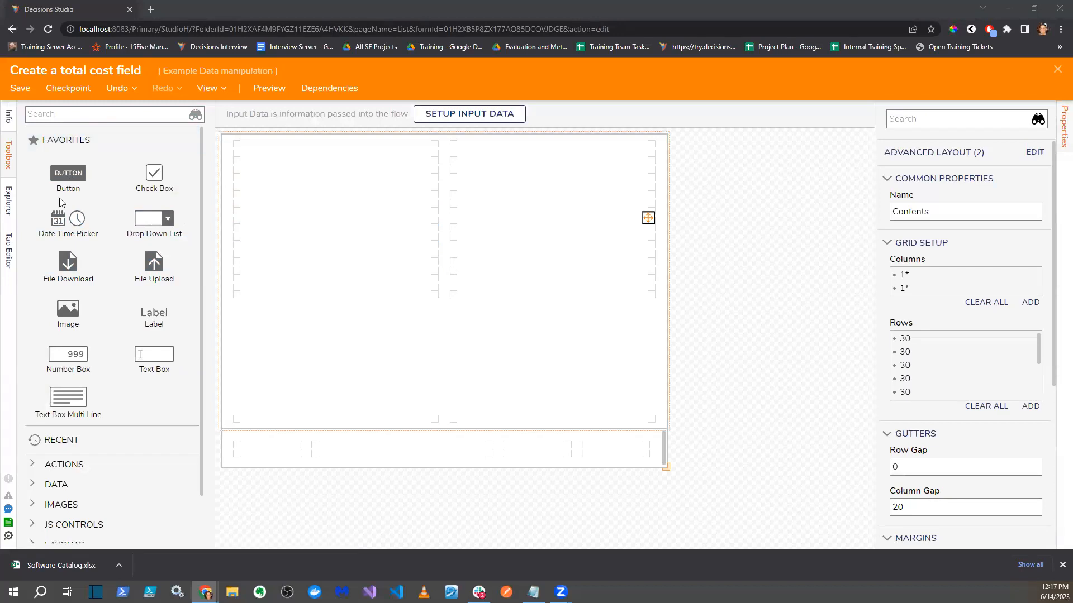
# - Place a Button in the form's bottom bar and add a Number Spinner to the first content column
pyautogui.moveTo(63, 173); pyautogui.dragTo(640, 461)
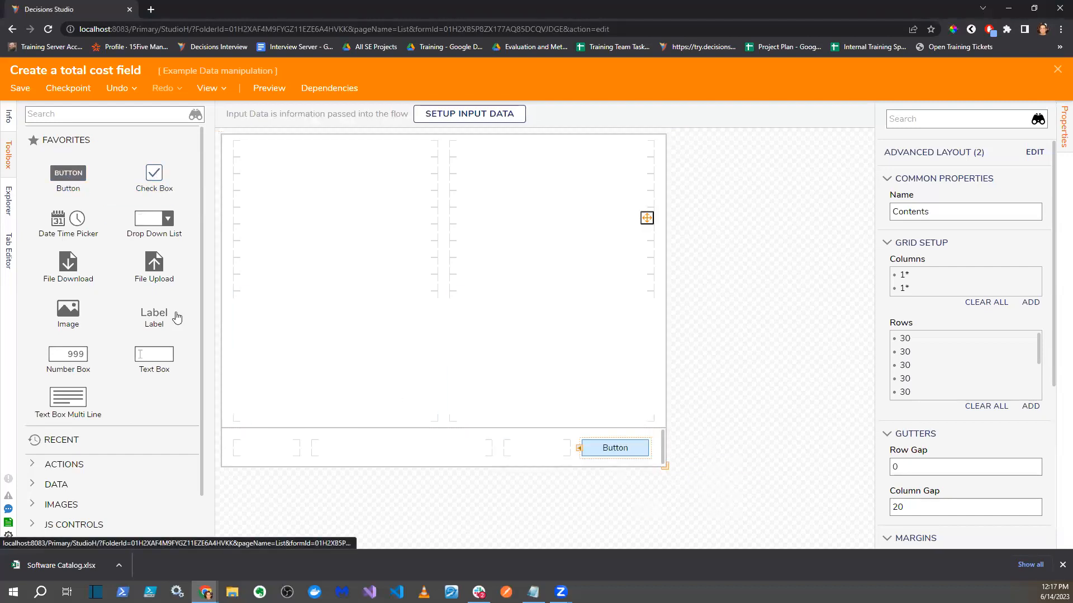
pyautogui.click(272, 223)
pyautogui.click(116, 114)
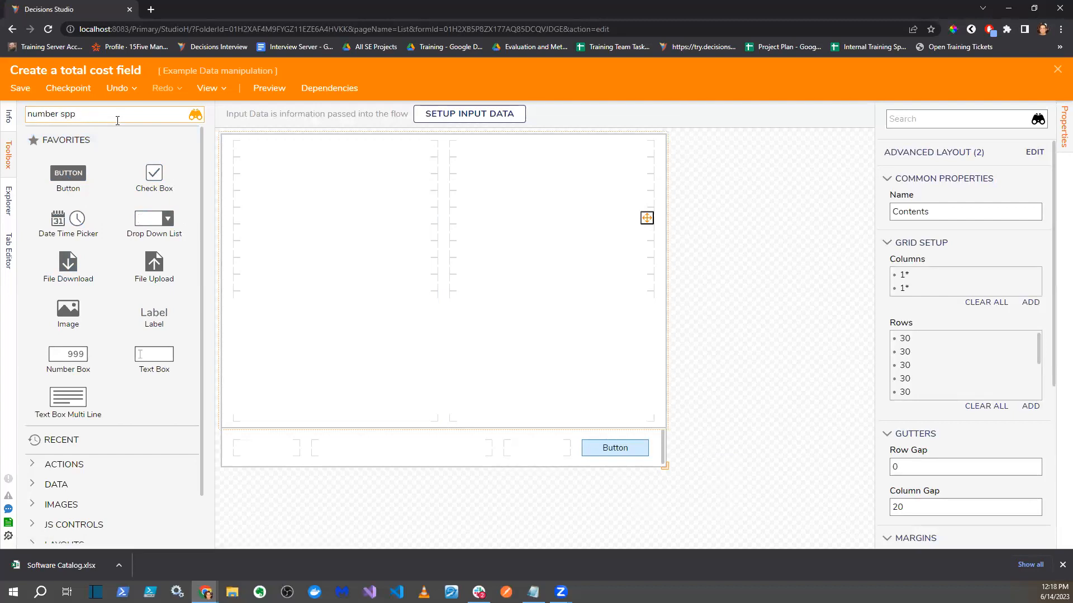
pyautogui.write('number spinner')
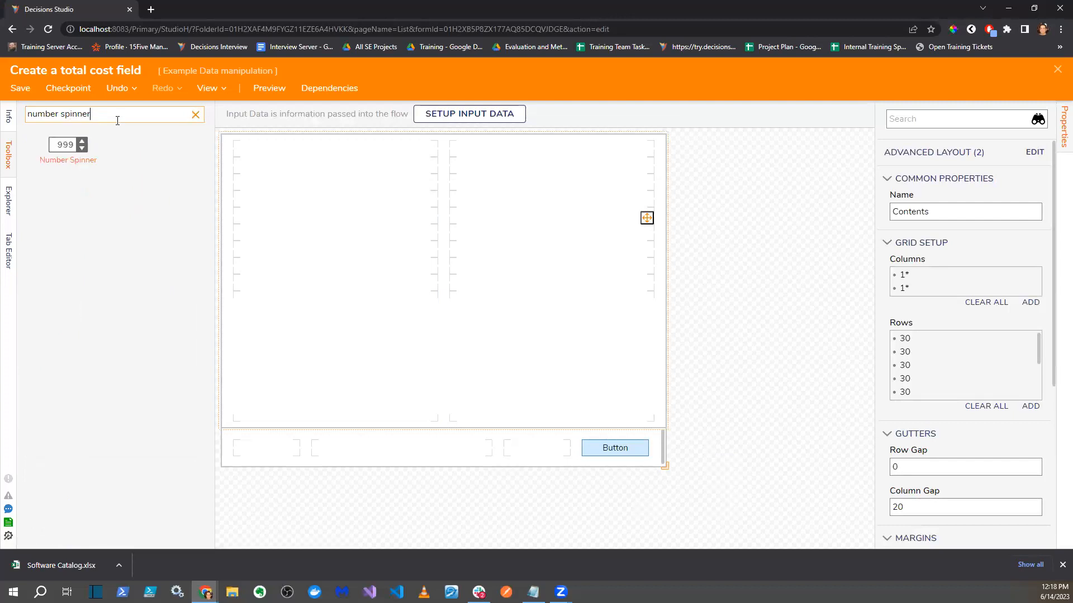
pyautogui.moveTo(78, 150); pyautogui.dragTo(275, 189)
# - Set the Number Spinner's Data Name to Quantity
pyautogui.click(354, 184)
pyautogui.click(927, 226)
pyautogui.write('Quan')
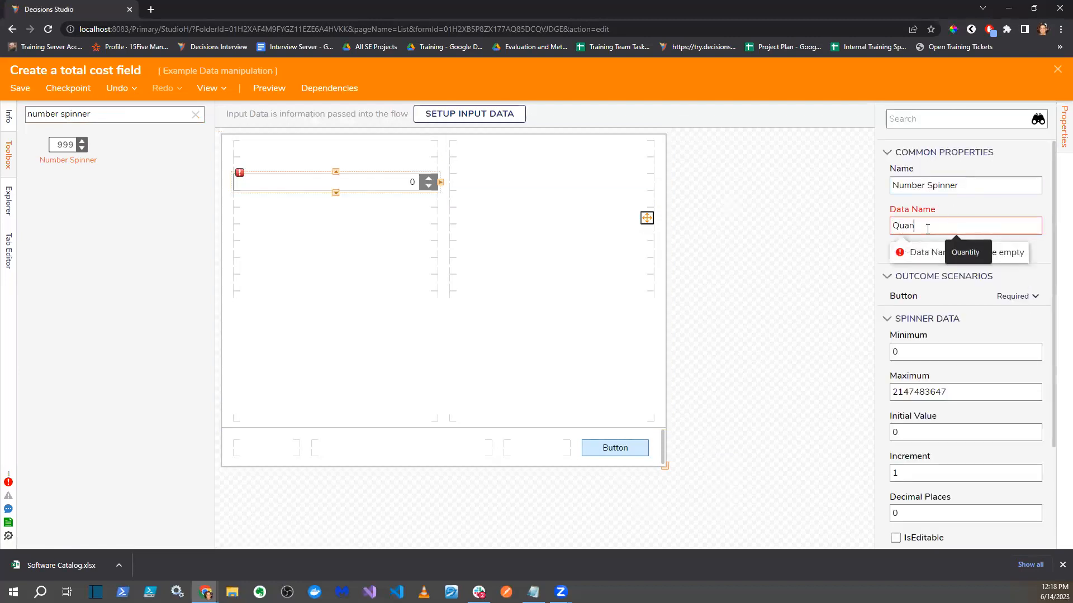
pyautogui.write('tity')
pyautogui.click(439, 207)
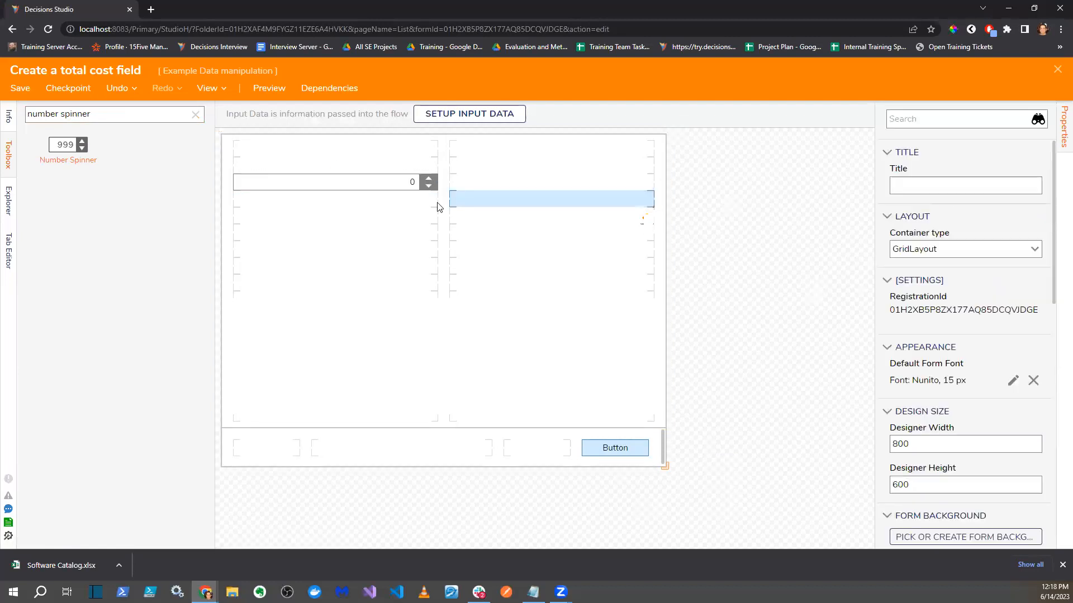
pyautogui.click(374, 192)
pyautogui.click(363, 185)
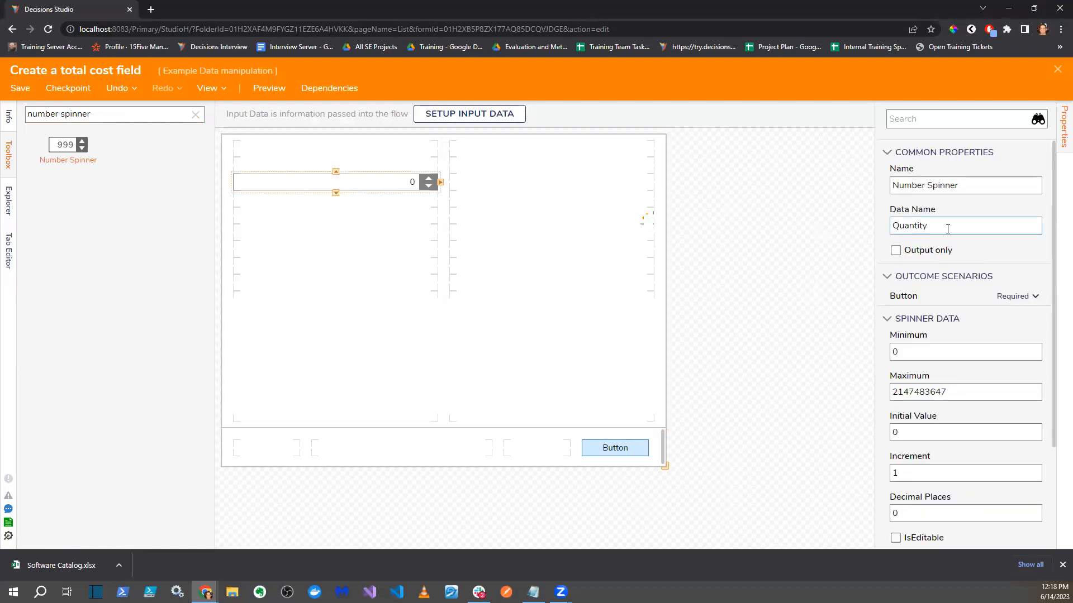
# - Add a Number Box with the Data Name TotalCost in the second column and move it and the spinner down to a lower row
pyautogui.click(195, 114)
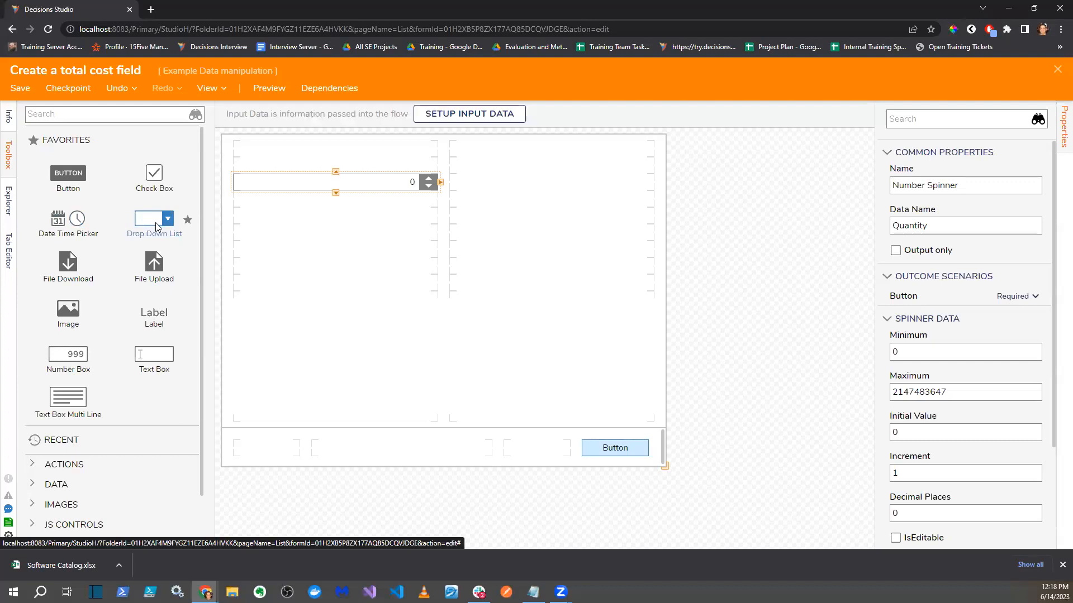
pyautogui.moveTo(67, 354); pyautogui.dragTo(525, 195)
pyautogui.click(928, 226)
pyautogui.write('TotalCost')
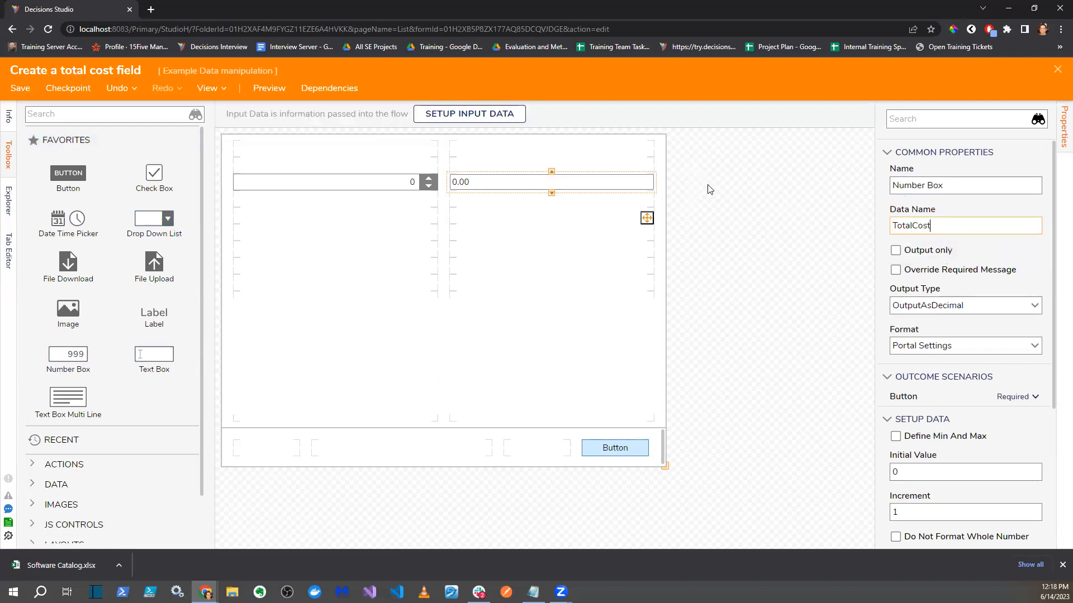
pyautogui.moveTo(391, 184); pyautogui.dragTo(385, 249)
pyautogui.moveTo(491, 232); pyautogui.dragTo(492, 251)
# - Add a Drop Down List above the spinner in the first column and set its type to SoftwareCatalog
pyautogui.moveTo(154, 219); pyautogui.dragTo(392, 193)
pyautogui.click(930, 270)
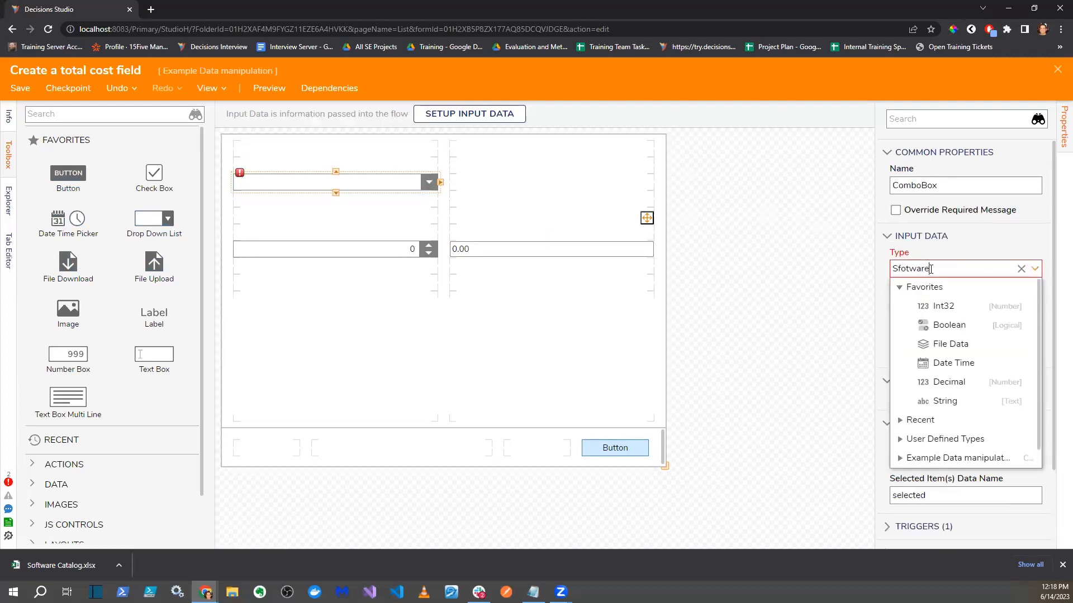
pyautogui.write('Sfotware')
pyautogui.press('BackSpace')
pyautogui.press('BackSpace')
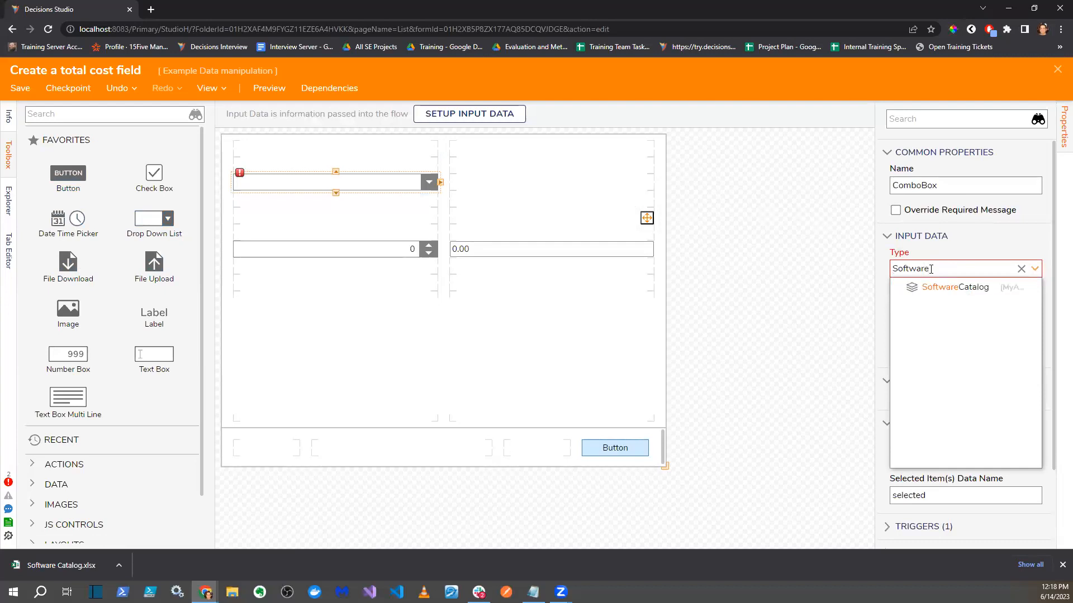
pyautogui.click(944, 289)
# - Set the drop-down's display field to SoftwareProduct, its list input source to DataName and its List Items DataName to Softwares
pyautogui.click(1032, 310)
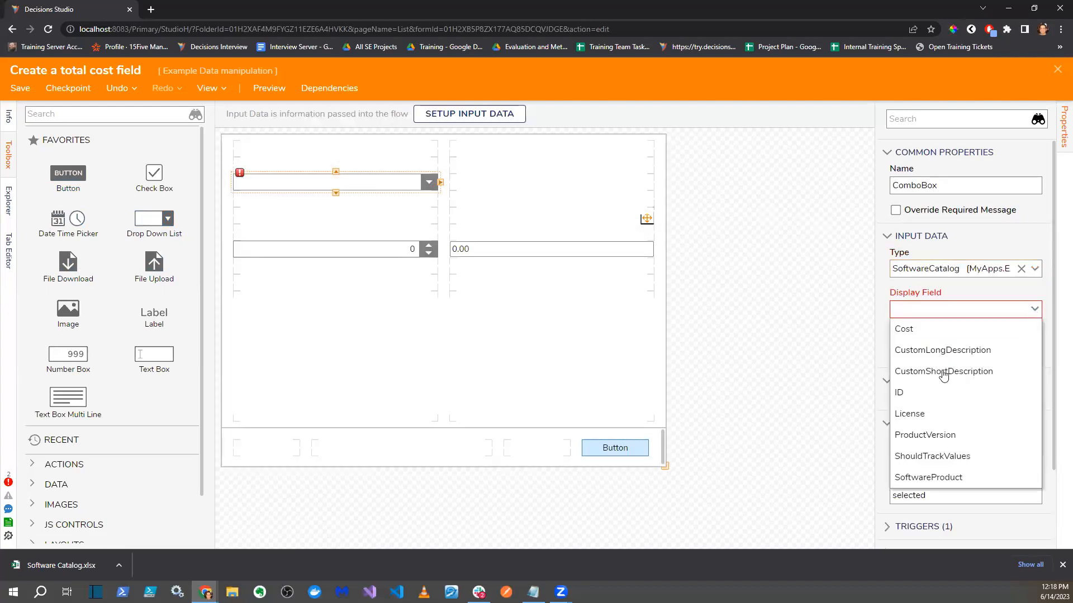
pyautogui.click(943, 479)
pyautogui.click(1033, 350)
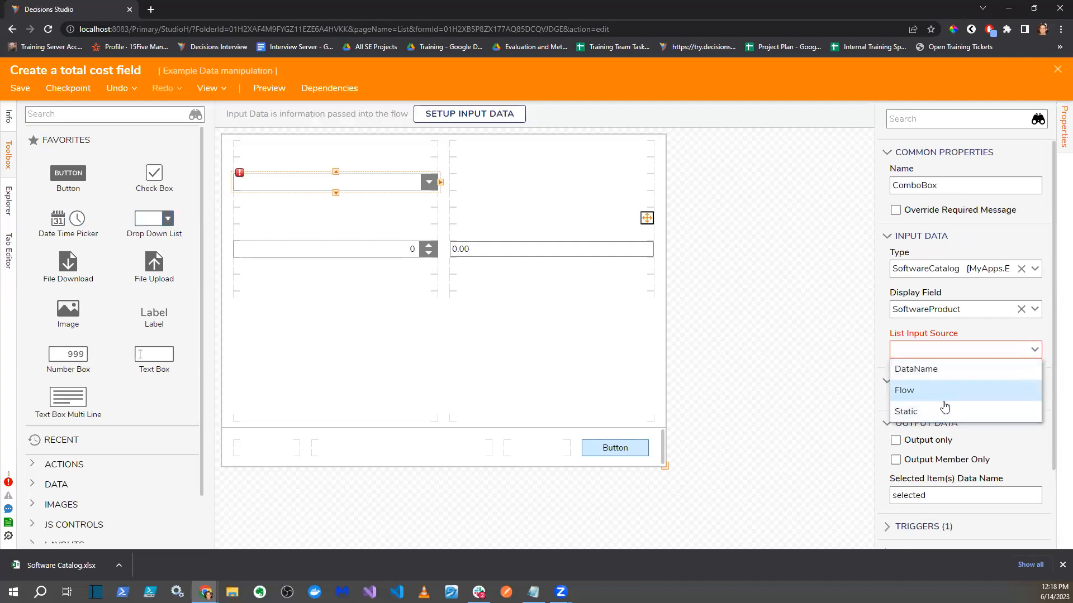
pyautogui.click(925, 370)
pyautogui.click(941, 267)
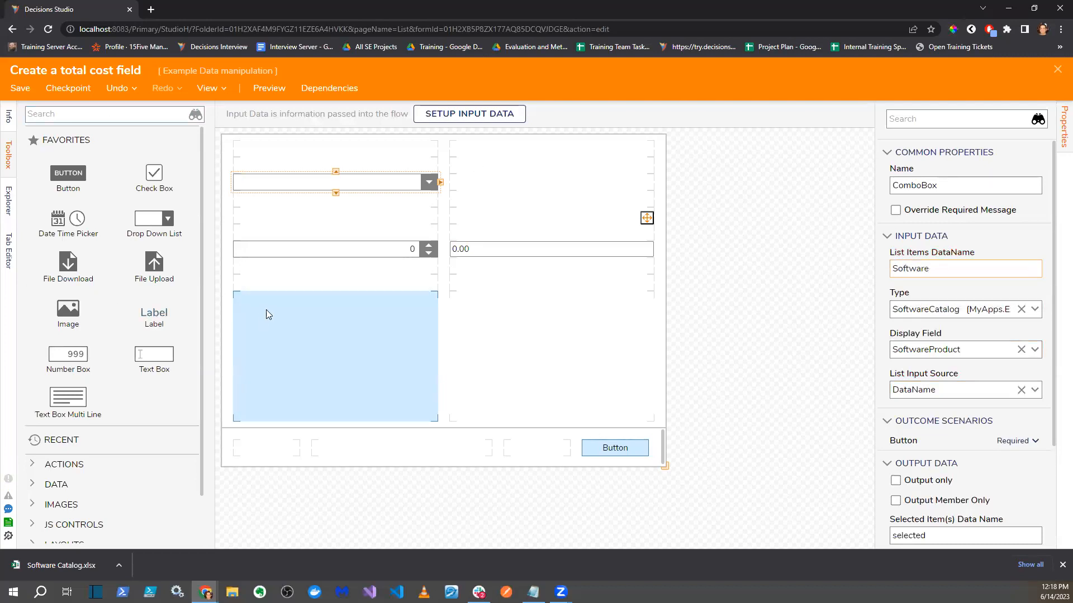
pyautogui.click(830, 339)
pyautogui.click(426, 189)
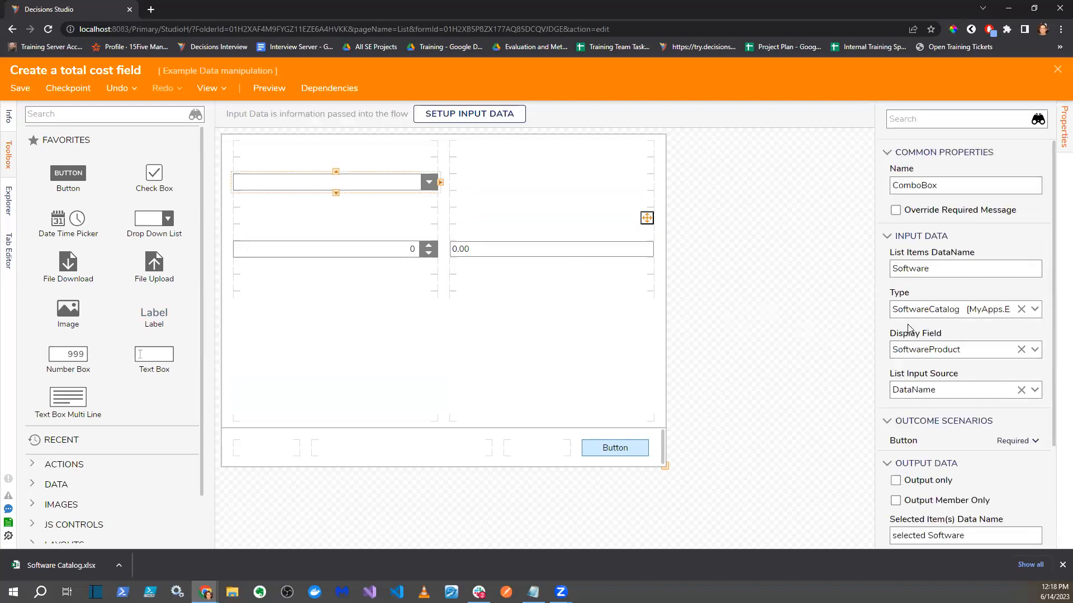
# - Add an Active Form Flow named "Fetch my Software data" to the form and set it to run at startup
pyautogui.click(721, 327)
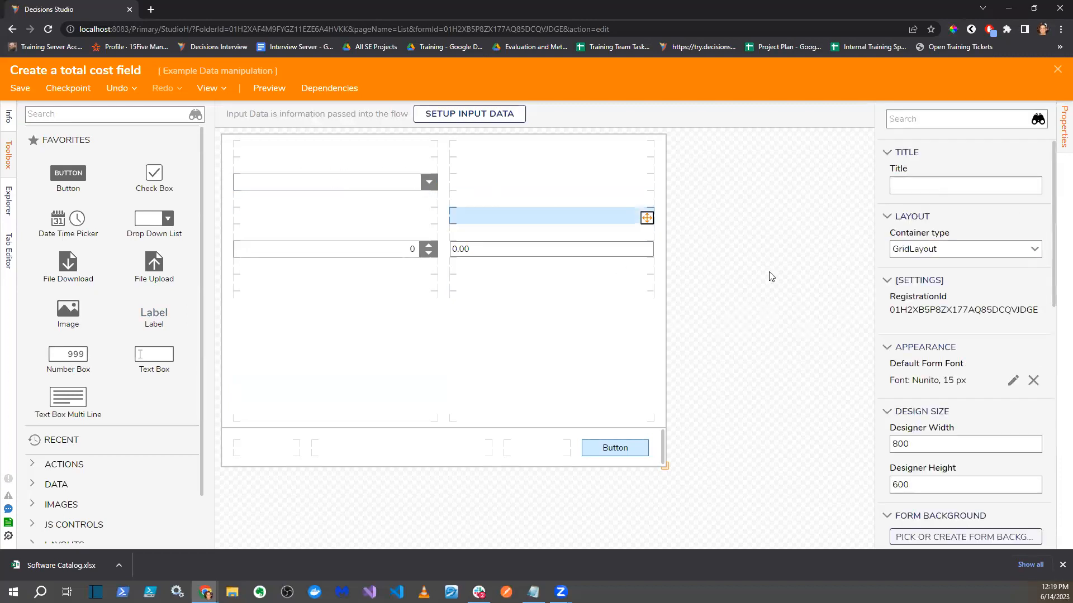
pyautogui.scroll(-1, 986, 401)
pyautogui.scroll(-5, 985, 396)
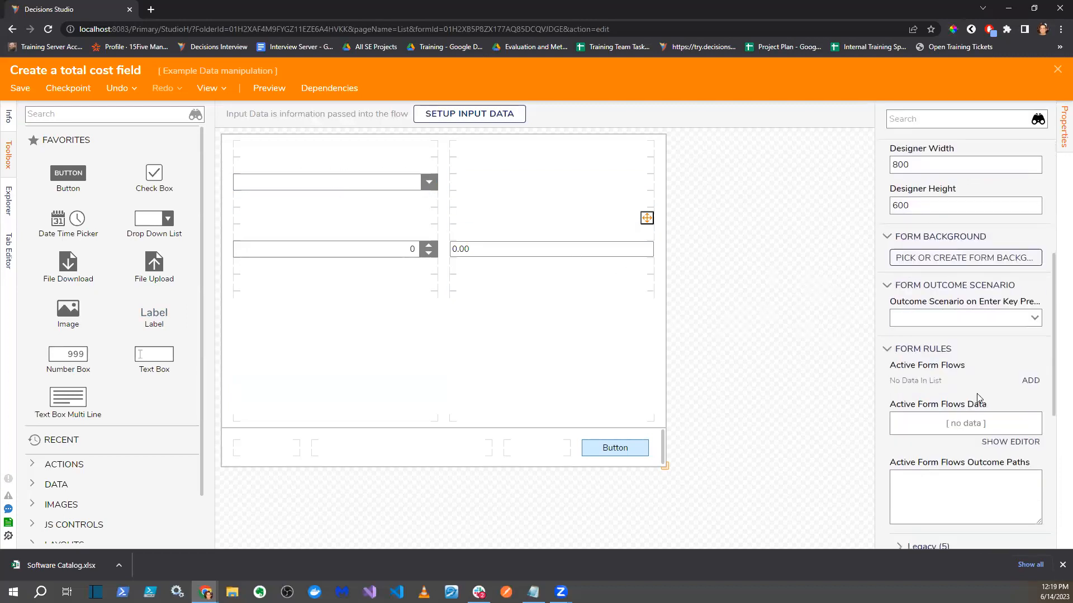
pyautogui.click(1024, 390)
pyautogui.write('Fet')
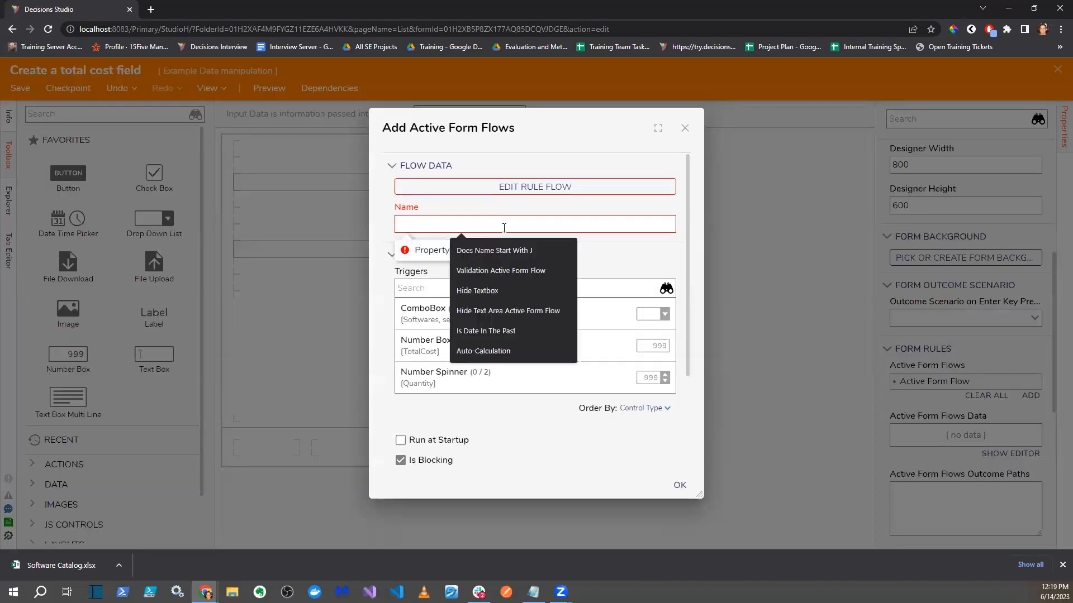
pyautogui.write('ch my Software data')
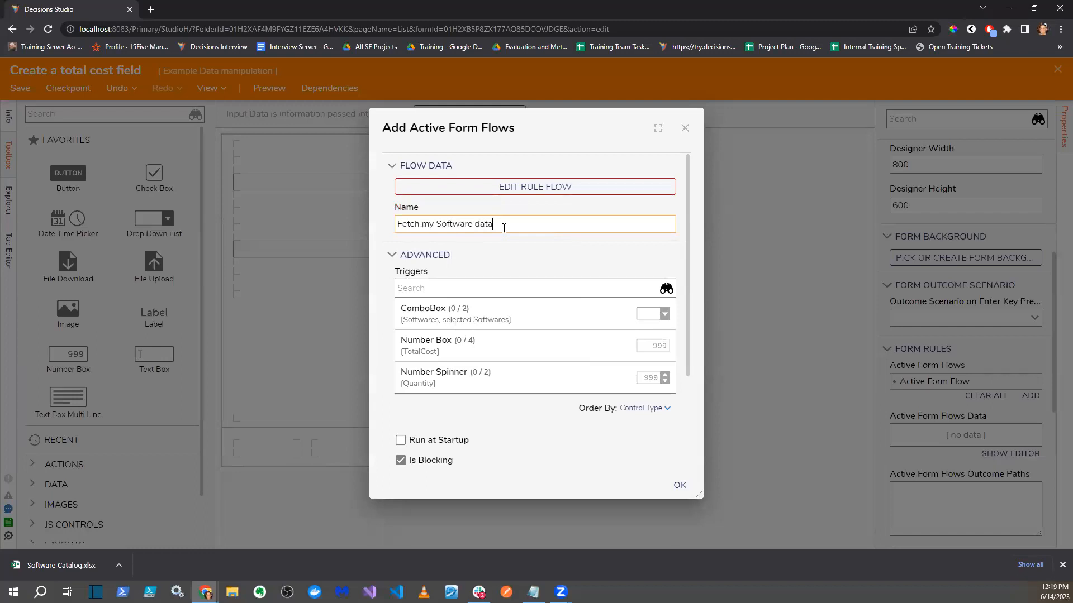
pyautogui.scroll(-3, 538, 417)
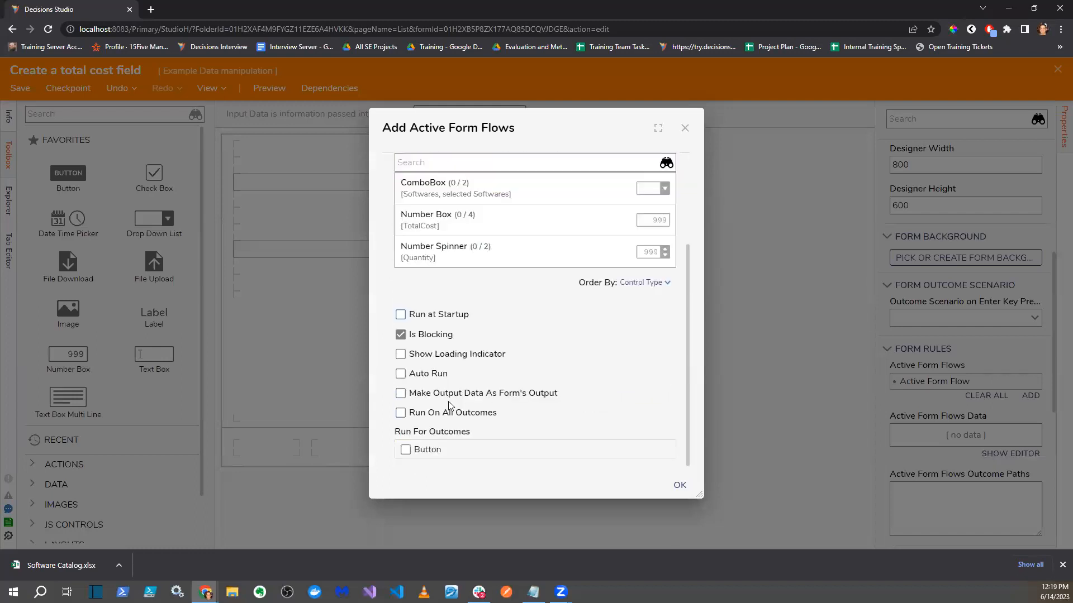
pyautogui.click(401, 314)
pyautogui.scroll(5, 527, 235)
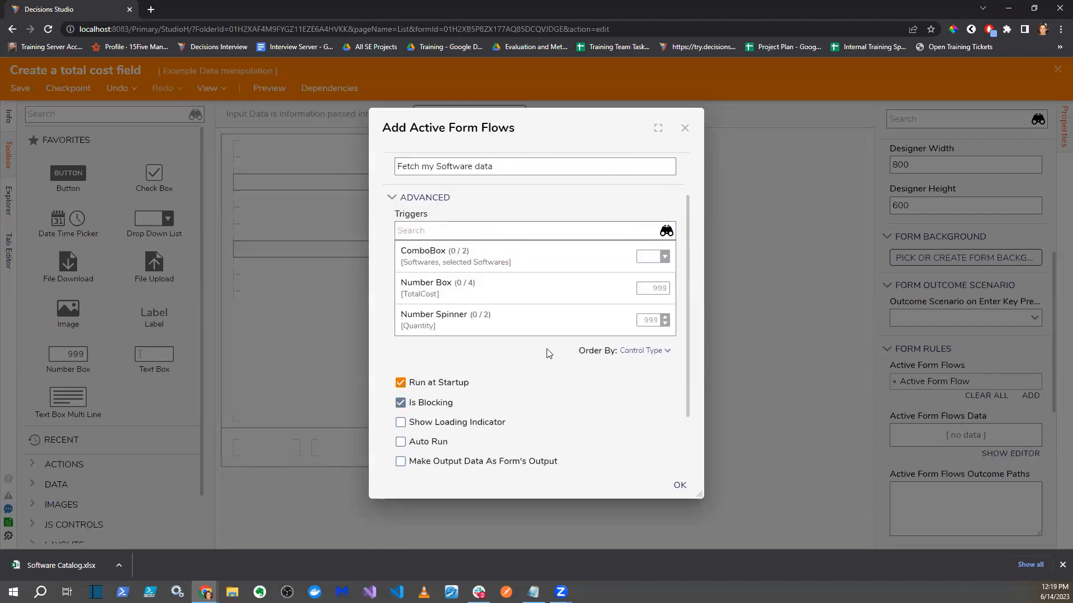
# - Edit its rule flow, insert a Fetch Entities step between start and end, and route its Results and No Results paths separately to the end step
pyautogui.click(526, 188)
pyautogui.click(152, 111)
pyautogui.write('fetch entities')
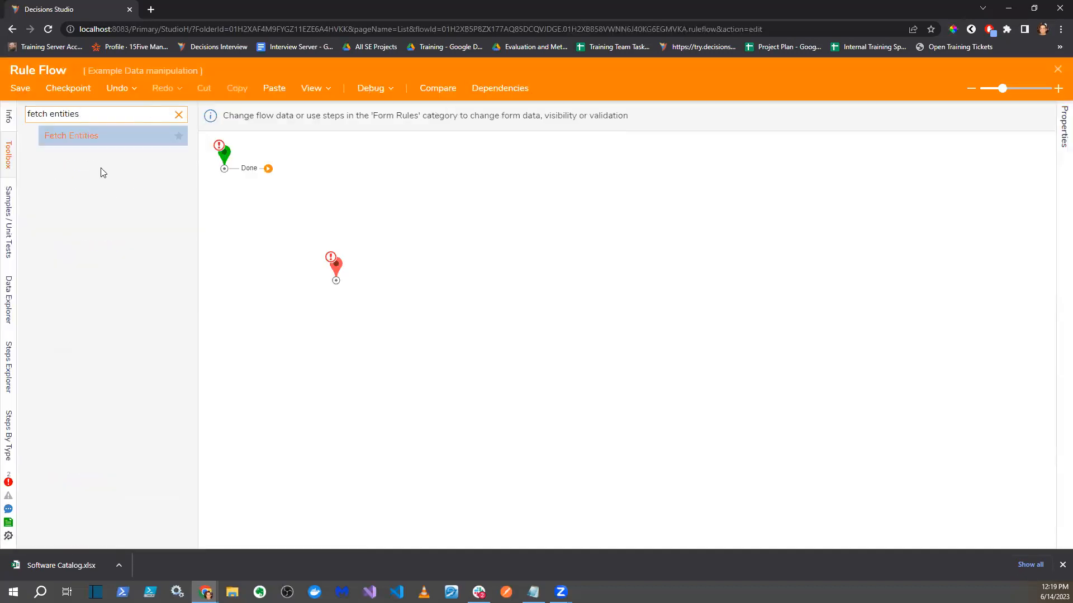
pyautogui.moveTo(107, 137)
pyautogui.mouseDown()
pyautogui.moveTo(336, 186)
pyautogui.moveTo(440, 276)
pyautogui.mouseUp()
pyautogui.moveTo(366, 212); pyautogui.dragTo(476, 246)
pyautogui.moveTo(475, 234); pyautogui.dragTo(485, 276)
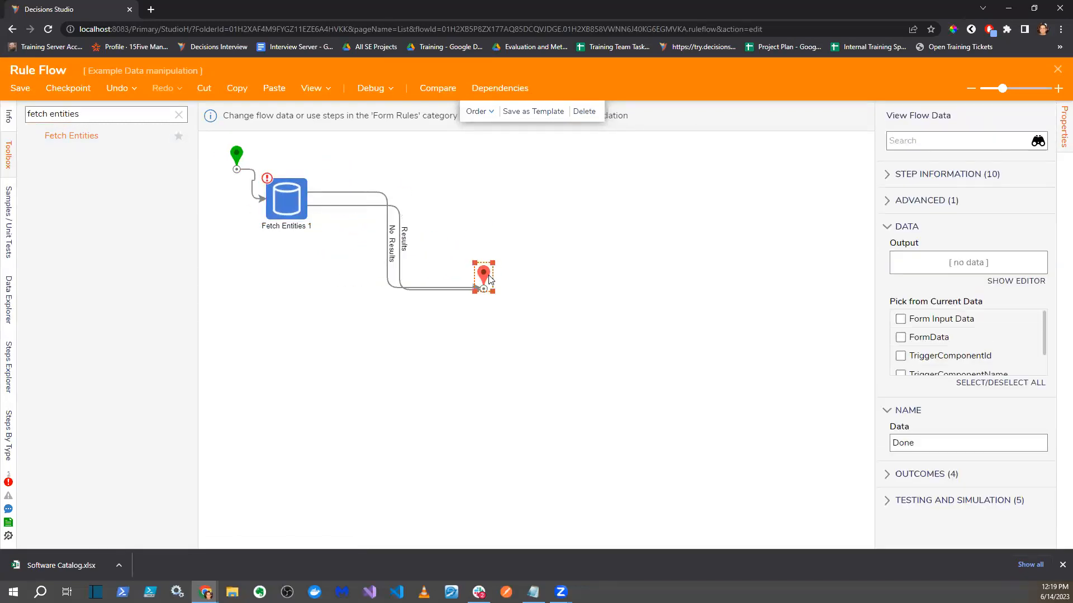
pyautogui.click(336, 193)
pyautogui.moveTo(309, 192); pyautogui.dragTo(286, 230)
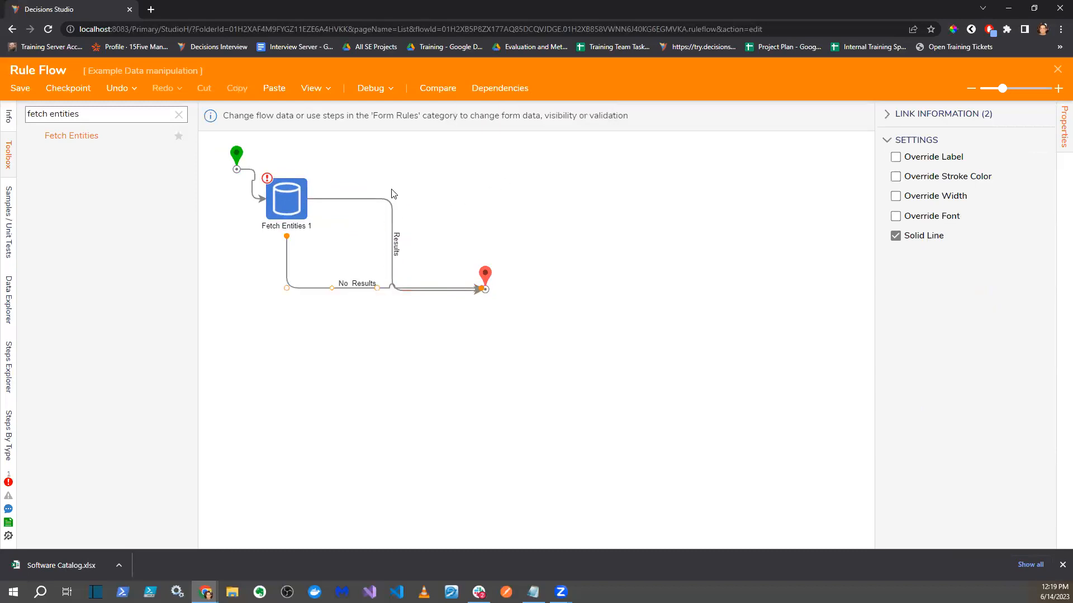
# - Set the Fetch Entities step's Type Name to SoftwareCatalog
pyautogui.click(284, 199)
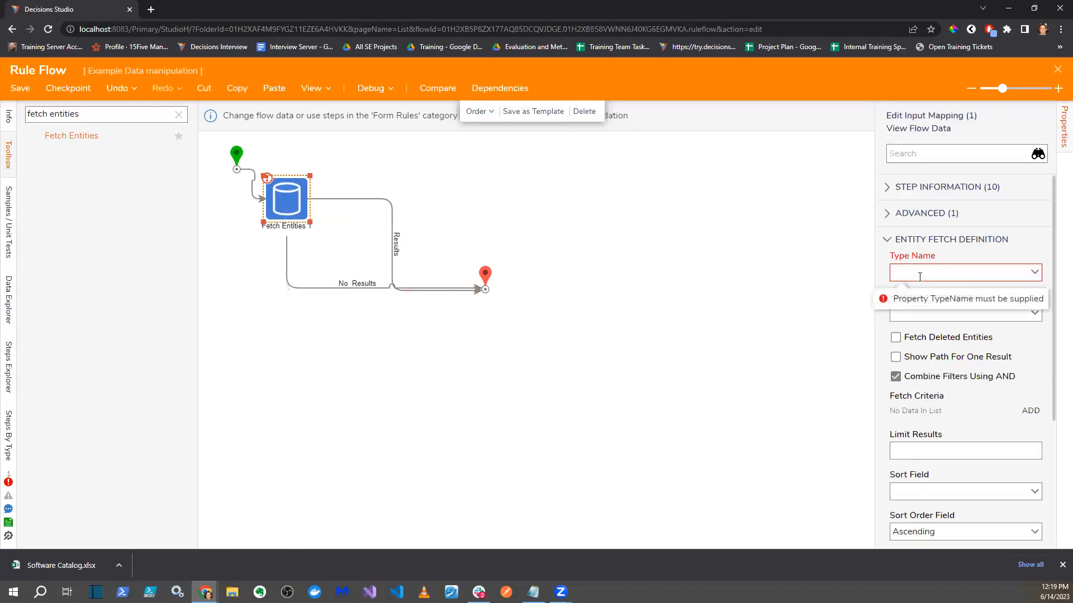
pyautogui.click(1034, 272)
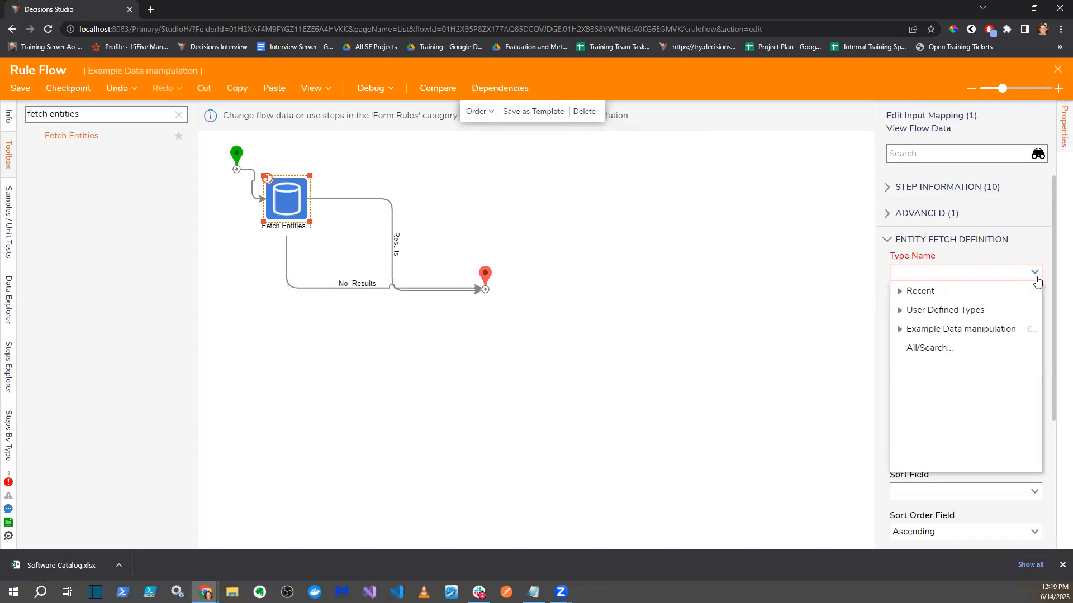
pyautogui.click(917, 291)
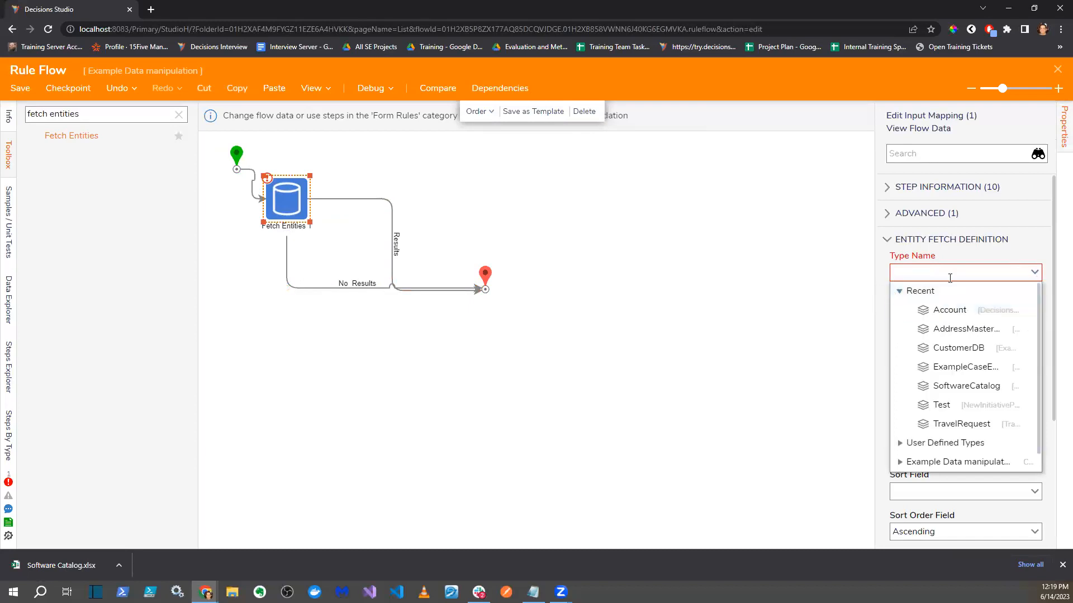
pyautogui.click(966, 385)
pyautogui.click(617, 303)
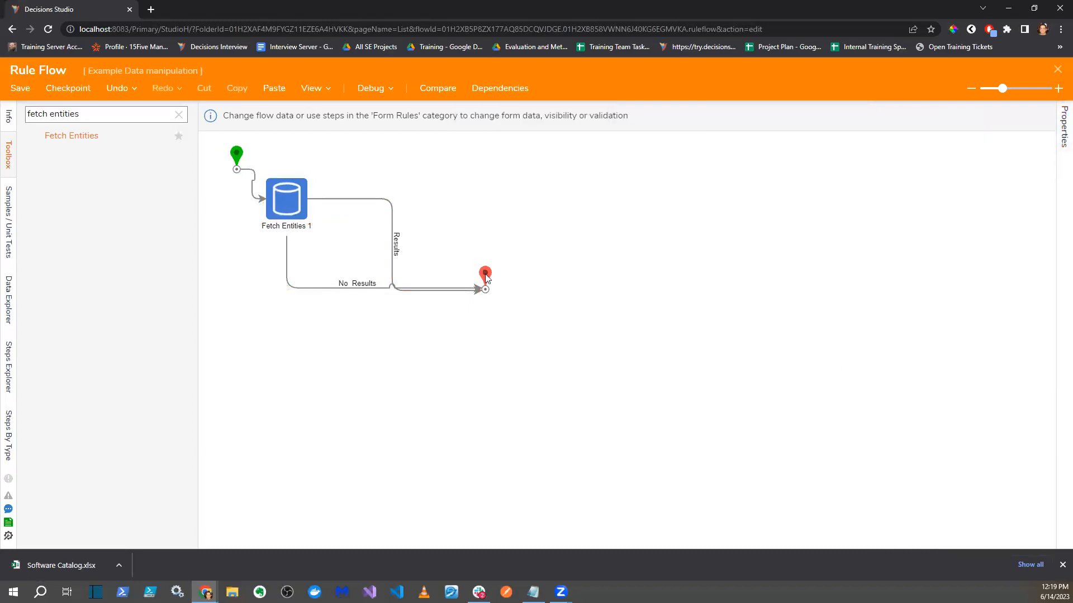
# - Set the Fetch Entities step's Entity Results output to Change Value and map it to the ComboBox's item source in the form data
pyautogui.click(288, 214)
pyautogui.scroll(-5, 948, 447)
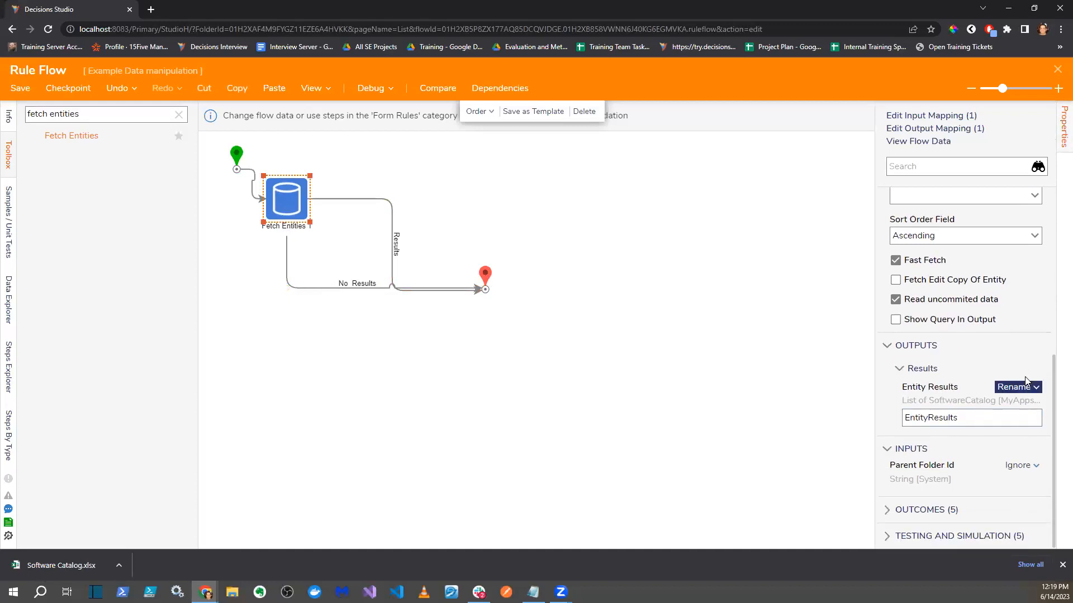
pyautogui.click(913, 423)
pyautogui.click(1016, 439)
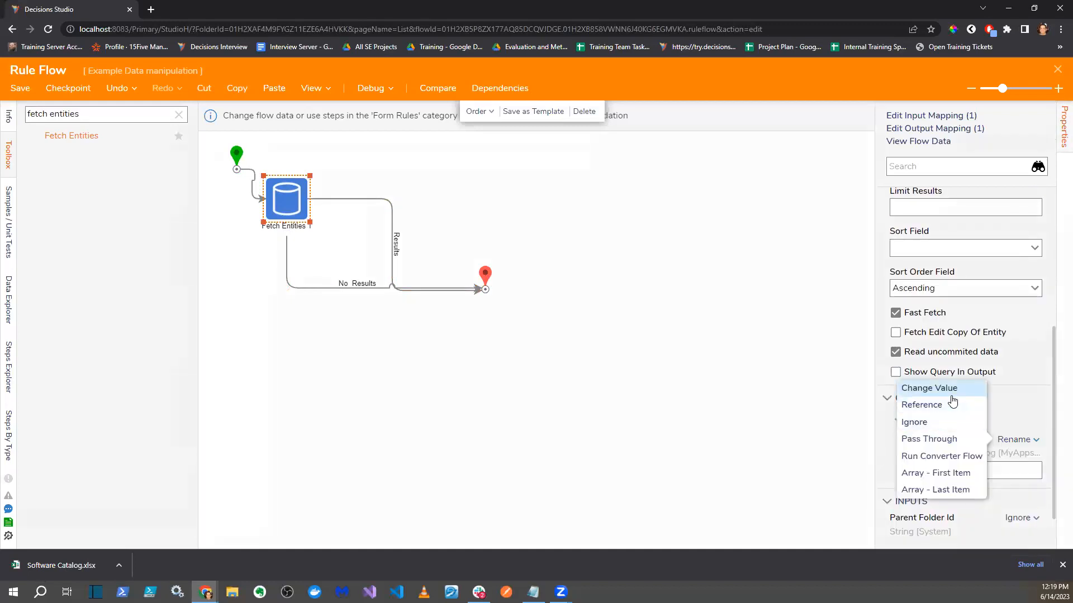
pyautogui.click(950, 391)
pyautogui.click(968, 132)
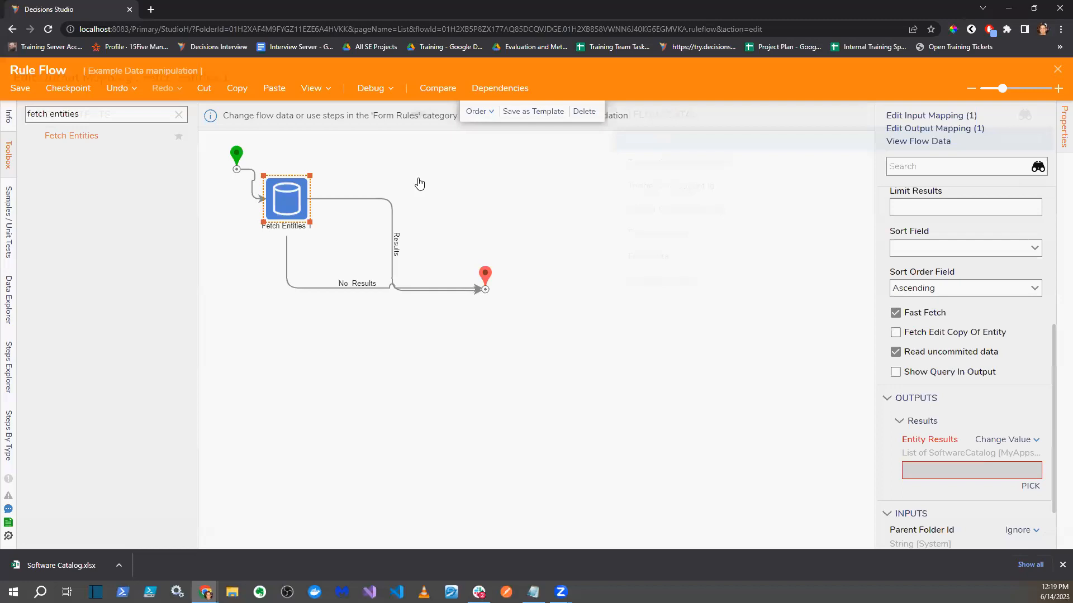
pyautogui.click(616, 138)
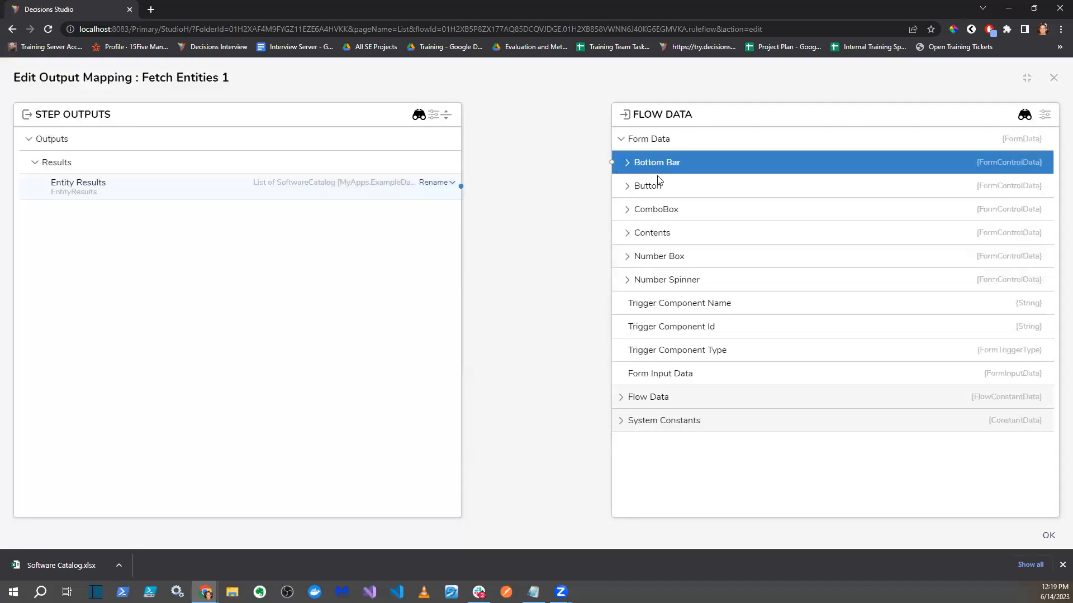
pyautogui.click(624, 209)
pyautogui.moveTo(461, 186); pyautogui.dragTo(648, 256)
pyautogui.click(1048, 535)
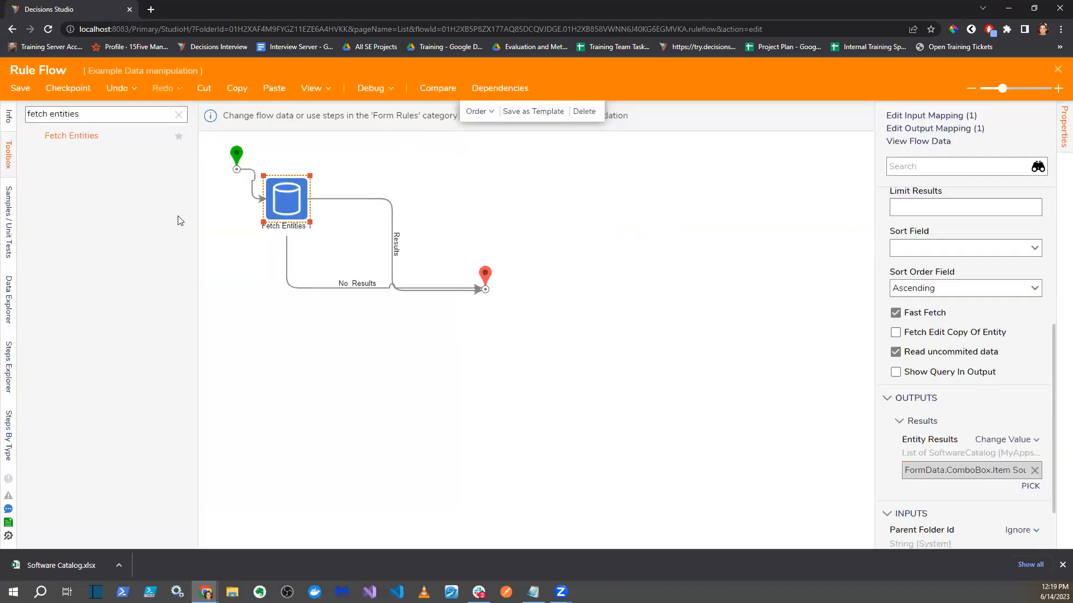
# - Save and close the rule flow, then accept the new Active Form Flow on the form
pyautogui.click(19, 89)
pyautogui.click(675, 364)
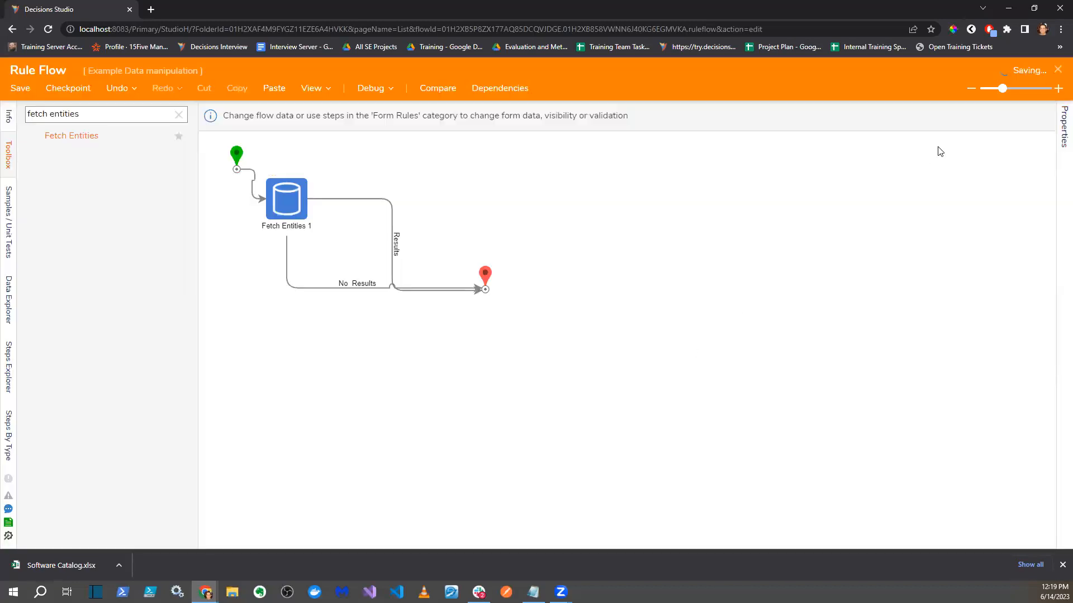
pyautogui.click(1057, 74)
pyautogui.click(677, 484)
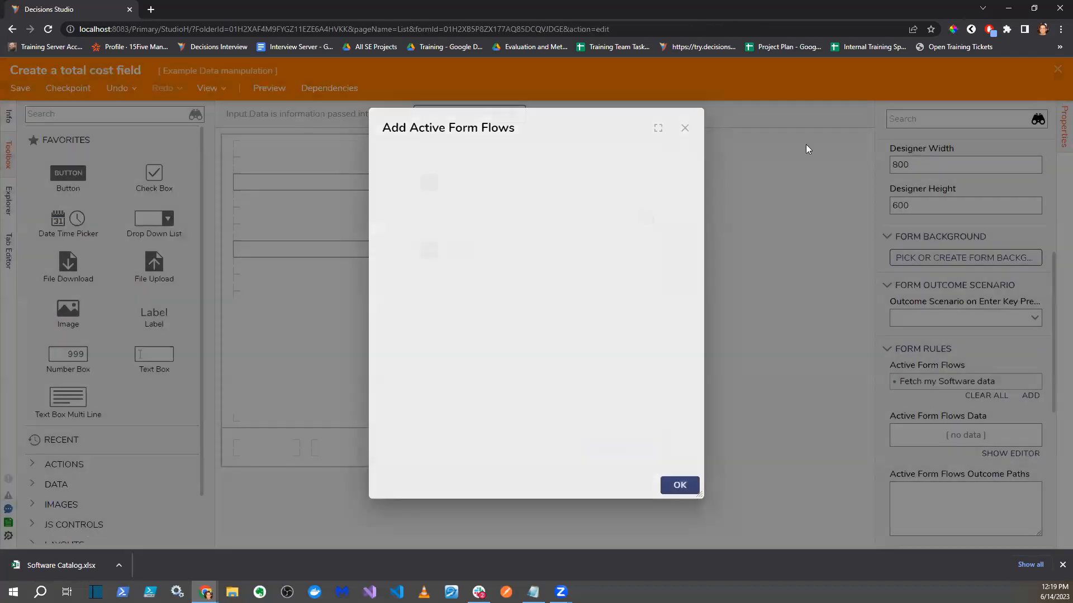
pyautogui.click(1057, 74)
pyautogui.click(682, 365)
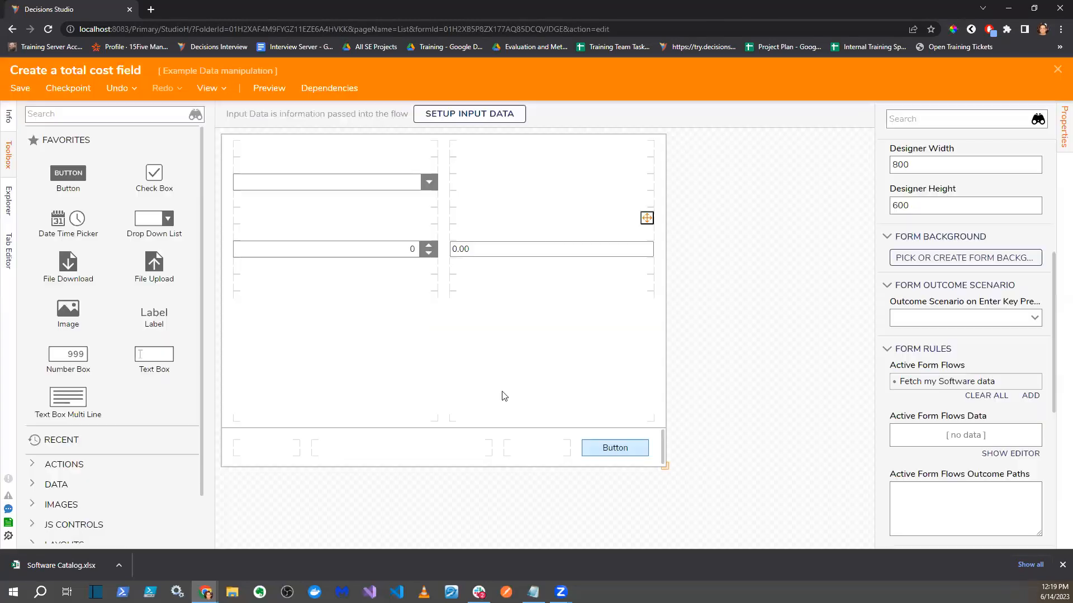
# - Create a new flow named Test form in the Example Data manipulation folder
pyautogui.click(243, 120)
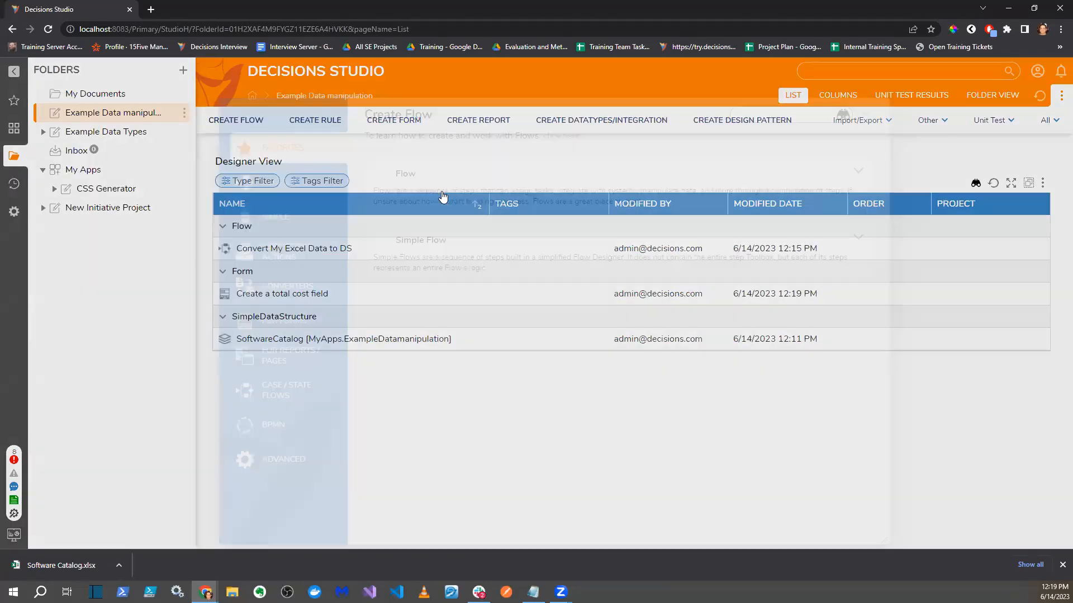
pyautogui.write('Test form')
pyautogui.press('Return')
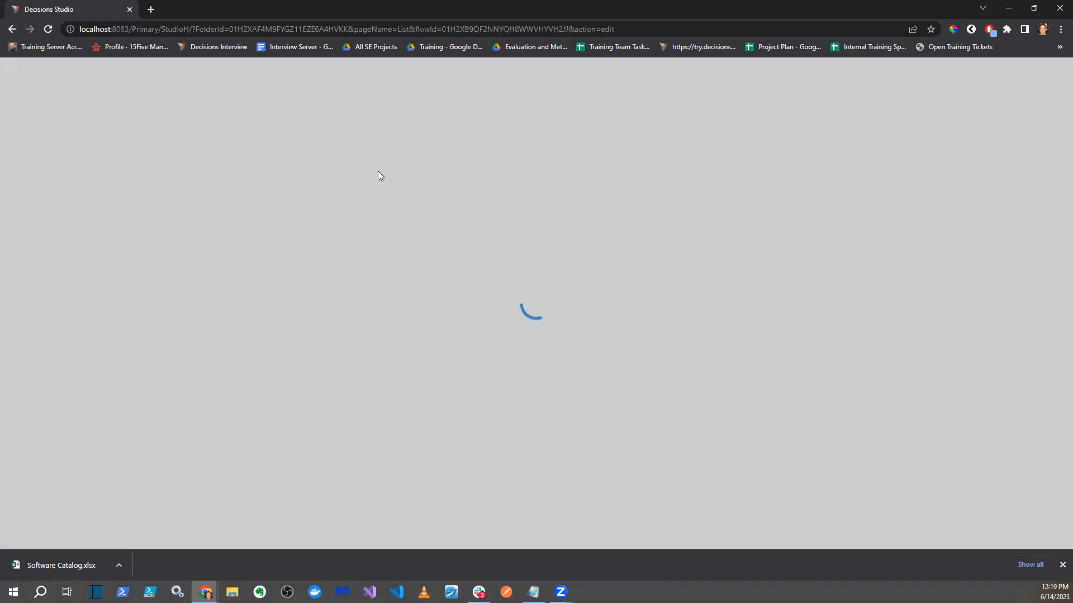
# - Add a Show Form step to the flow, connected to the start step
pyautogui.click(94, 114)
pyautogui.write('show f')
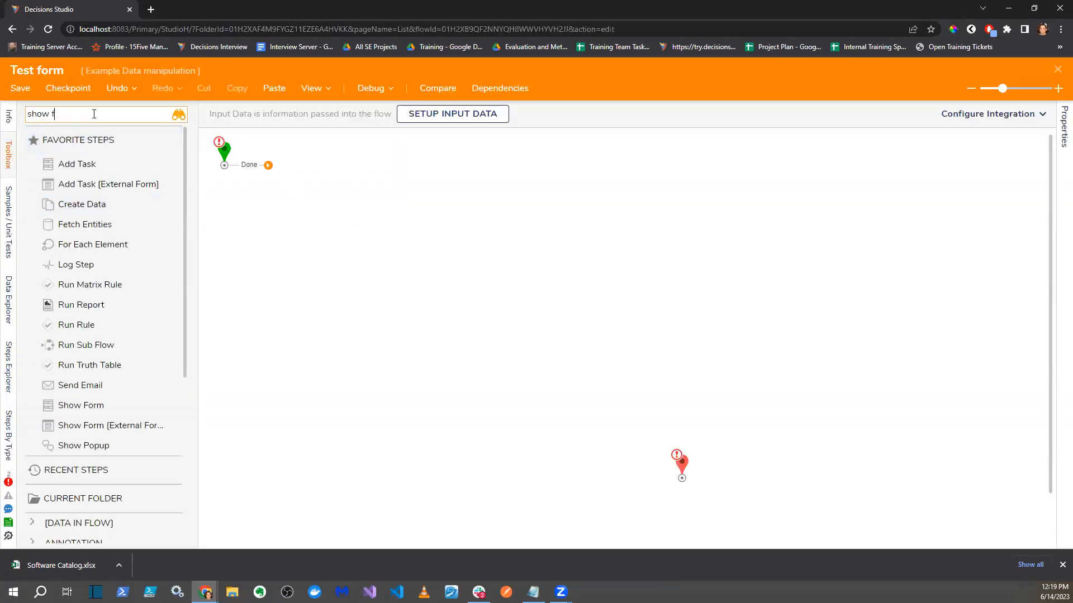
pyautogui.write('orm')
pyautogui.moveTo(84, 136); pyautogui.dragTo(407, 220)
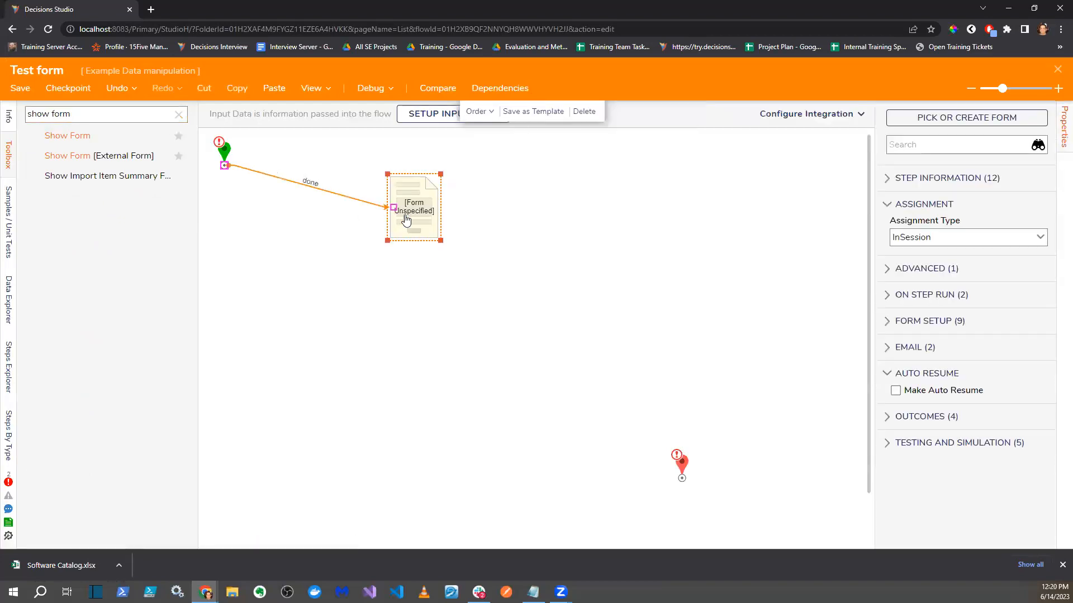
# - Assign the existing form Create a total cost field to the Show Form step and connect its outcome to the end step
pyautogui.click(891, 117)
pyautogui.click(626, 333)
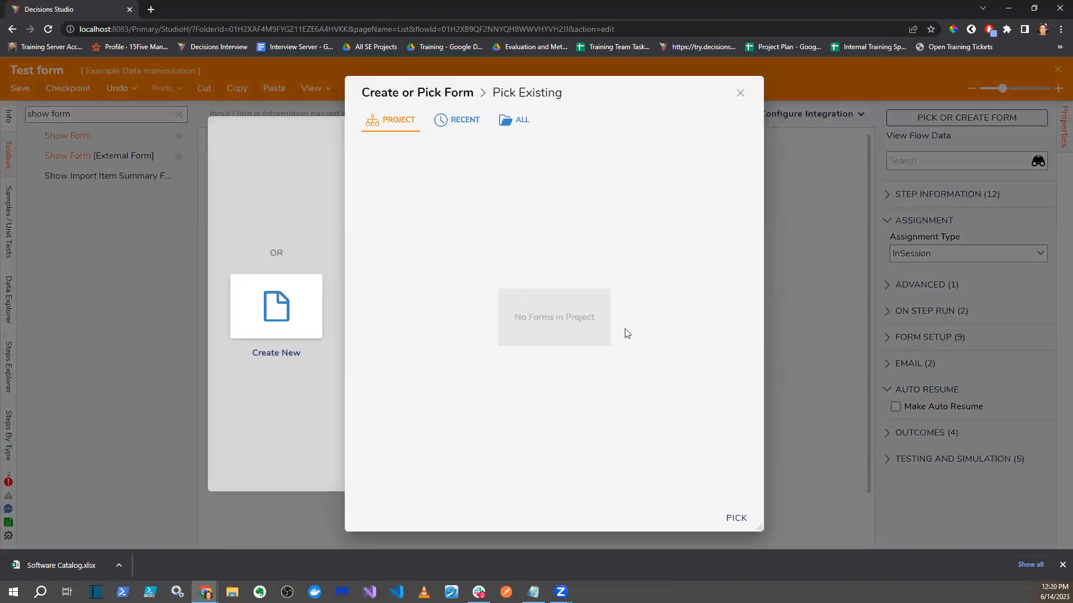
pyautogui.click(455, 120)
pyautogui.click(408, 193)
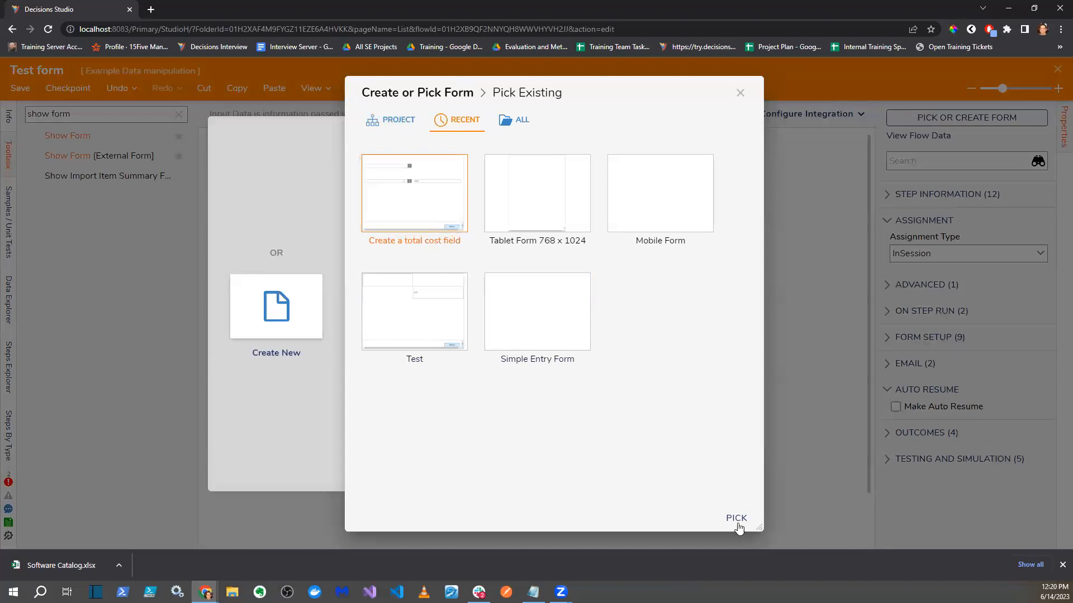
pyautogui.click(736, 518)
pyautogui.moveTo(442, 206); pyautogui.dragTo(682, 470)
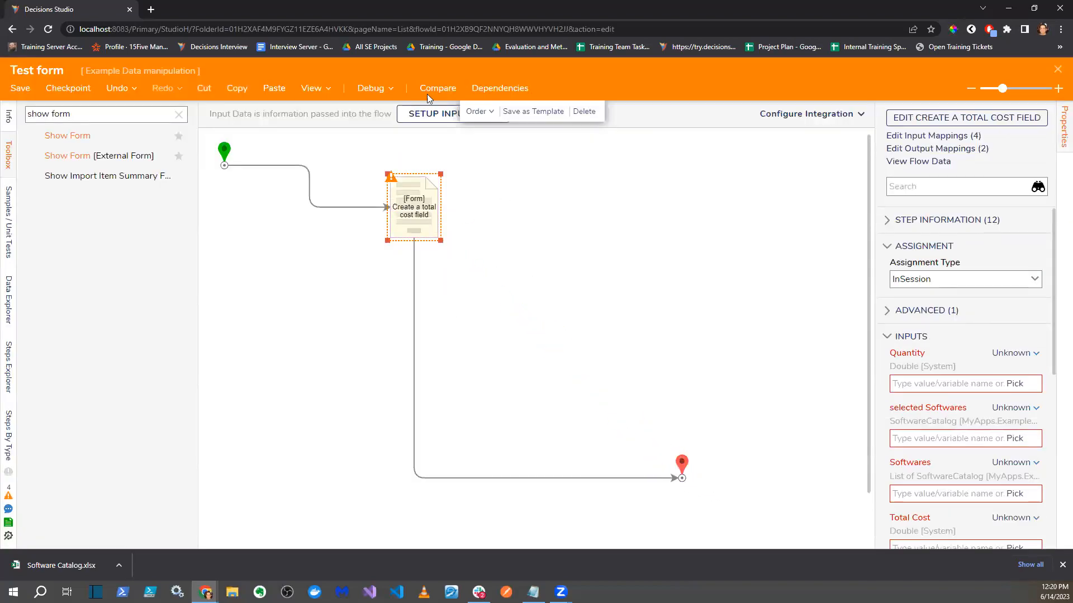
# - Debug the Test form flow, check the entries in the form's software drop-down, and close the debugger
pyautogui.click(370, 88)
pyautogui.click(549, 254)
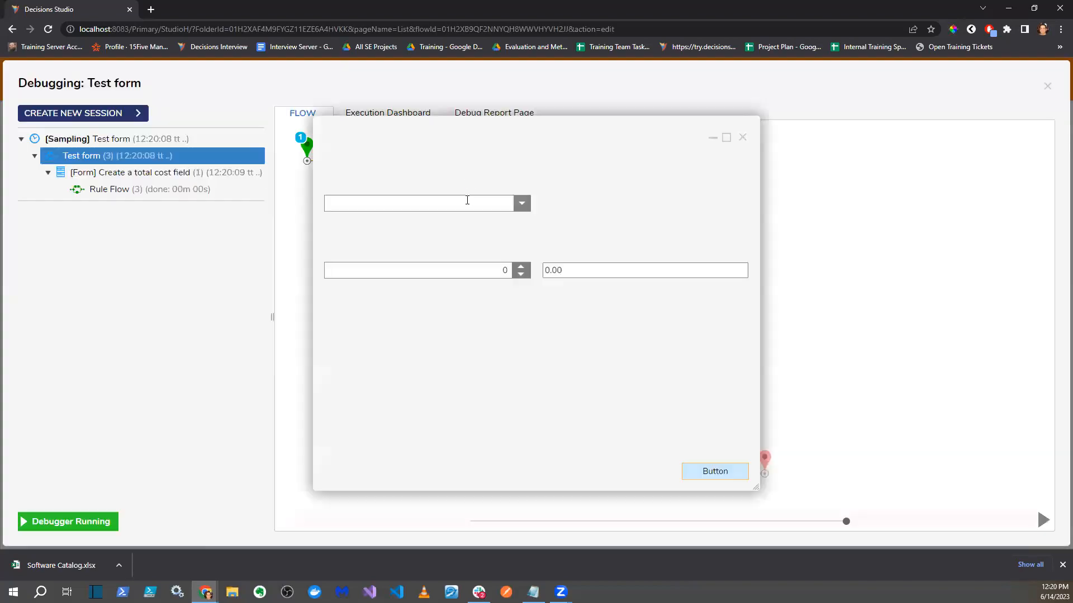
pyautogui.click(531, 212)
pyautogui.scroll(-3, 493, 271)
pyautogui.scroll(3, 410, 342)
pyautogui.scroll(-3, 391, 330)
pyautogui.scroll(3, 374, 330)
pyautogui.scroll(-3, 388, 335)
pyautogui.click(386, 330)
pyautogui.click(522, 204)
pyautogui.scroll(5, 404, 273)
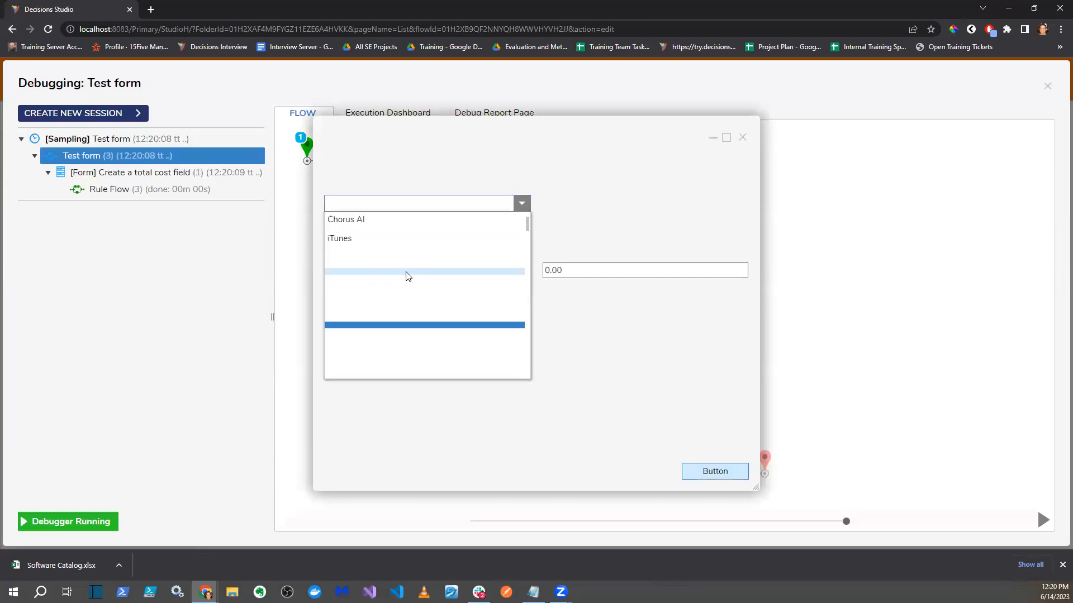
pyautogui.click(829, 153)
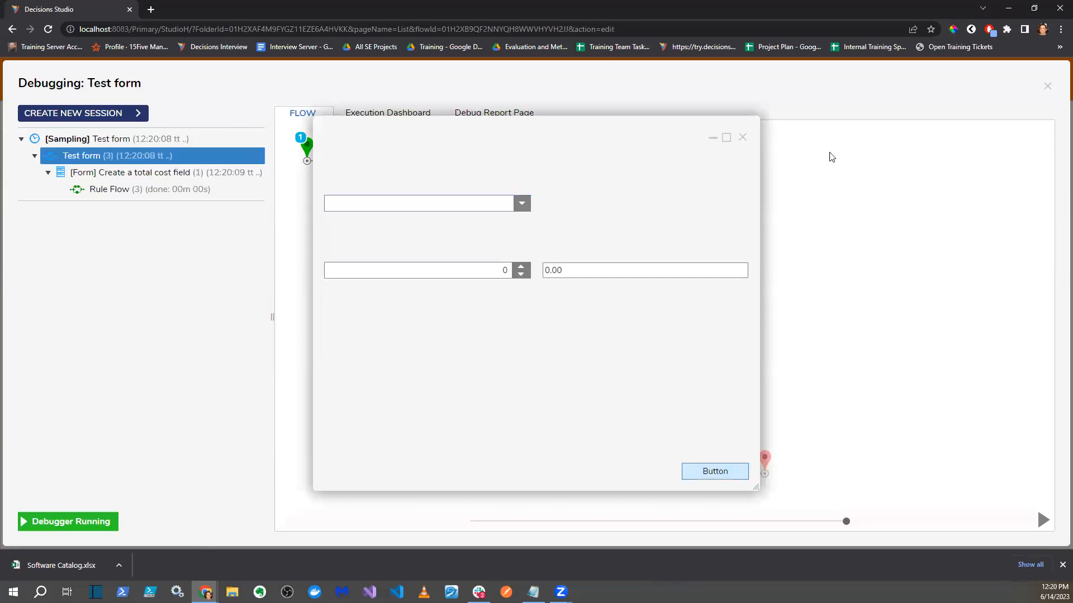
pyautogui.click(747, 138)
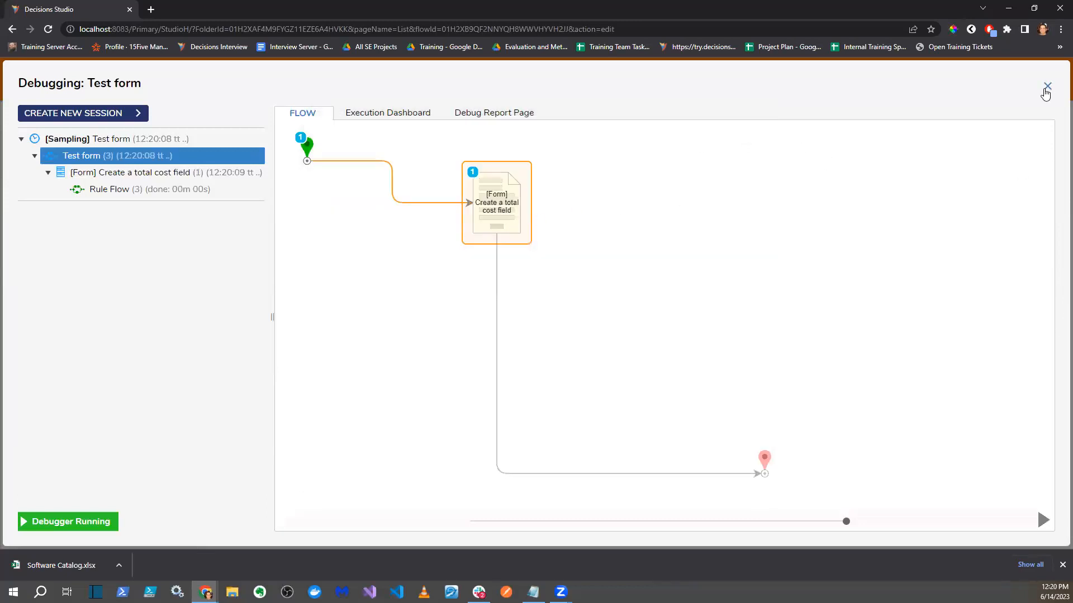
pyautogui.click(1046, 87)
pyautogui.click(416, 215)
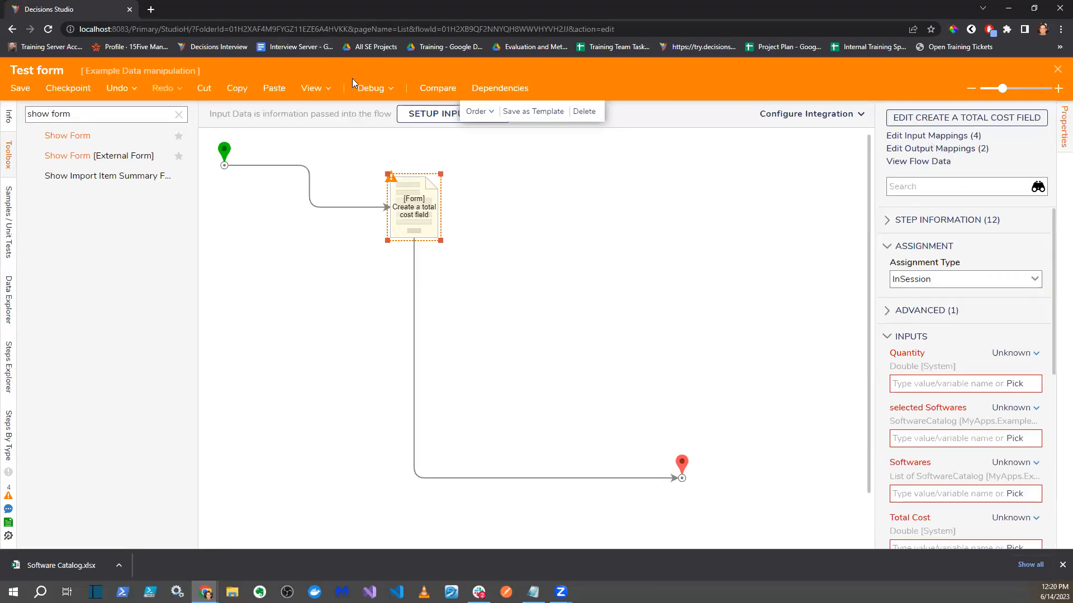
pyautogui.click(370, 88)
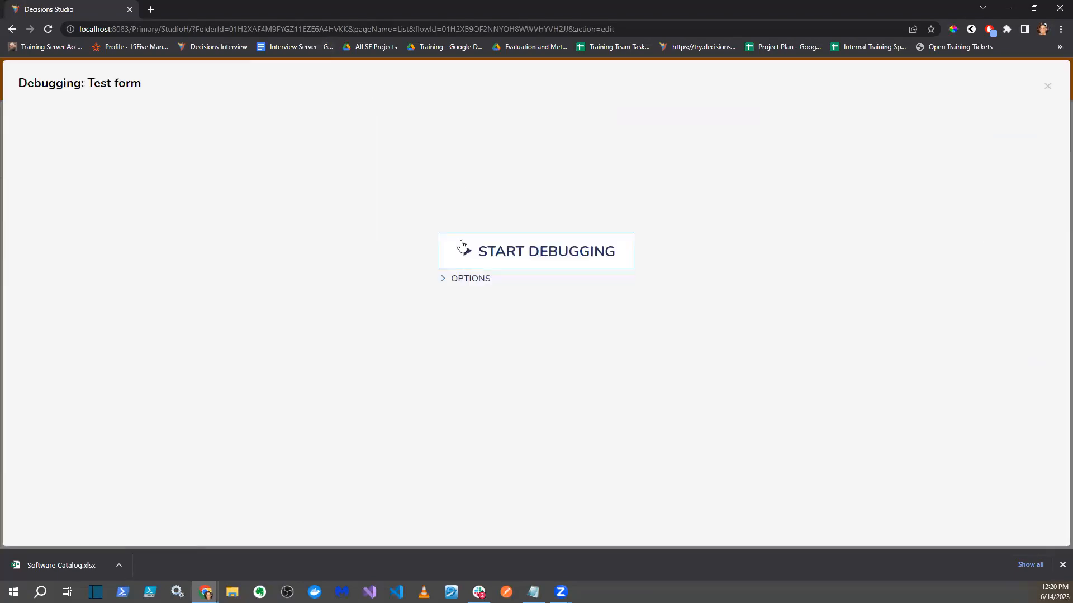
pyautogui.click(1047, 86)
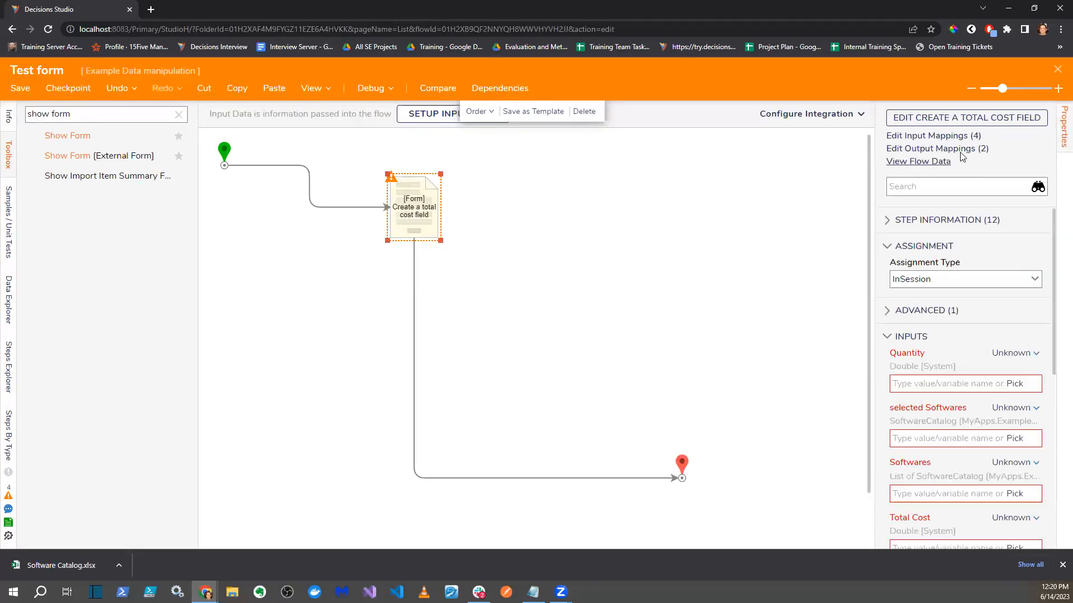
# - Open the Create a total cost field form for editing and review the properties of its ComboBox and Number Spinner
pyautogui.click(961, 118)
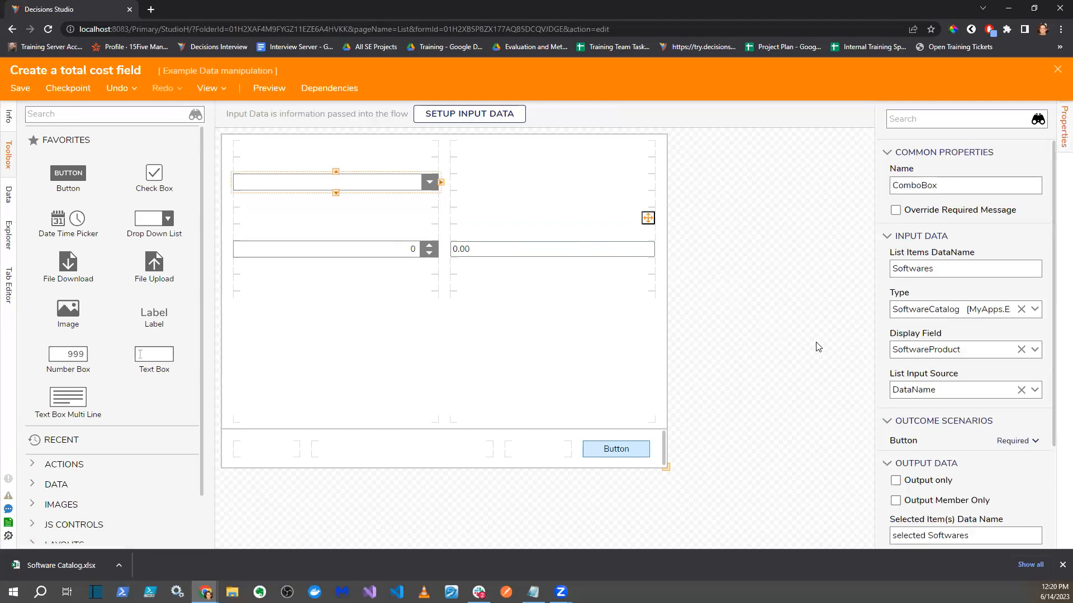
pyautogui.scroll(-2, 905, 478)
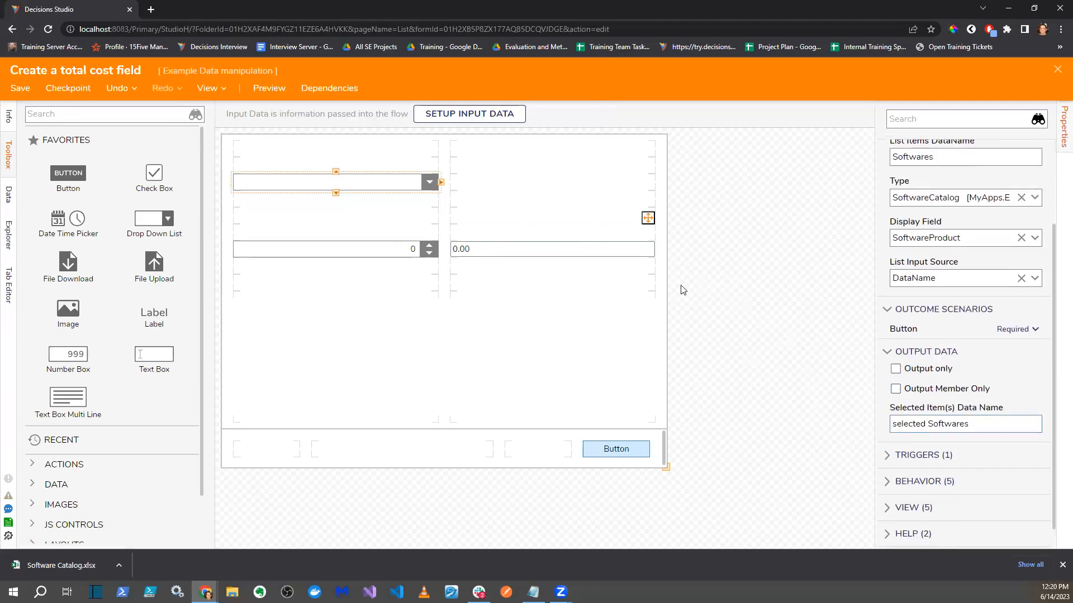
pyautogui.click(418, 251)
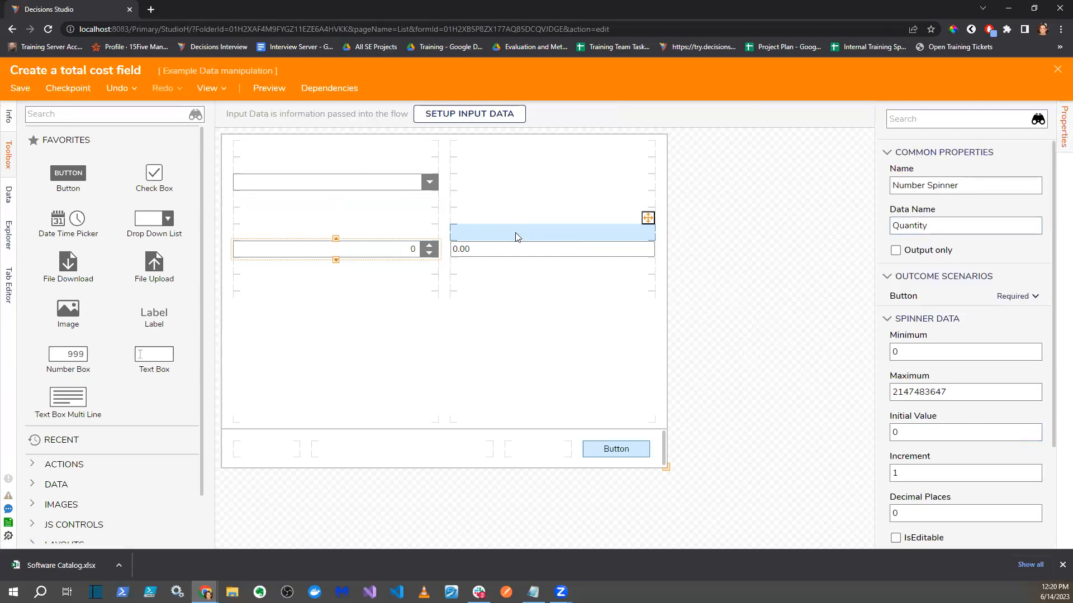
pyautogui.scroll(-2, 972, 335)
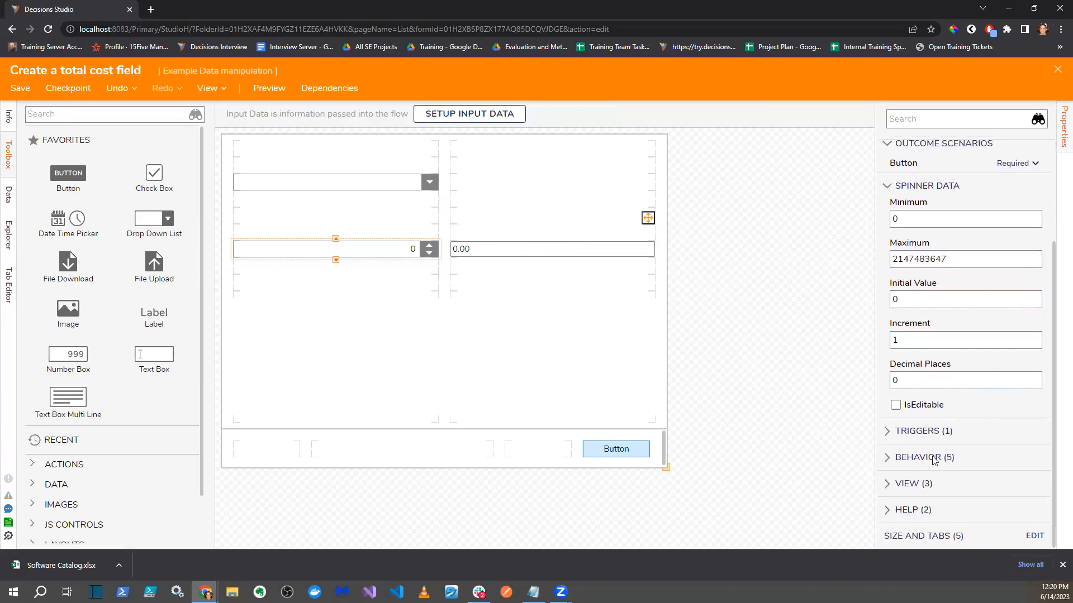
pyautogui.scroll(2, 927, 428)
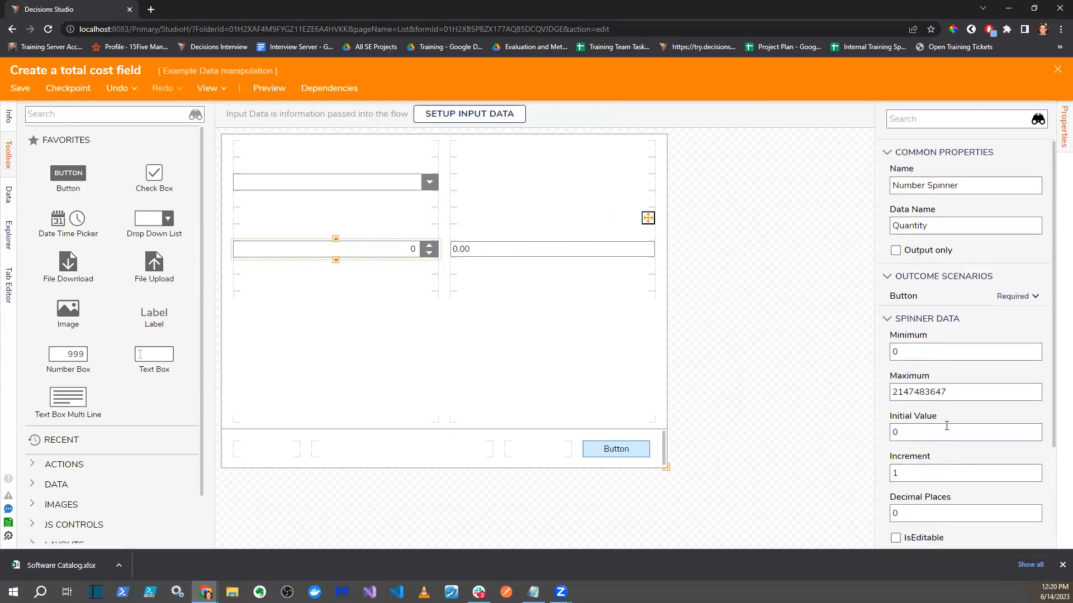
# - Add a second Active Form Flow to the form and name it Multiply Based on Selection
pyautogui.click(831, 341)
pyautogui.scroll(-5, 956, 360)
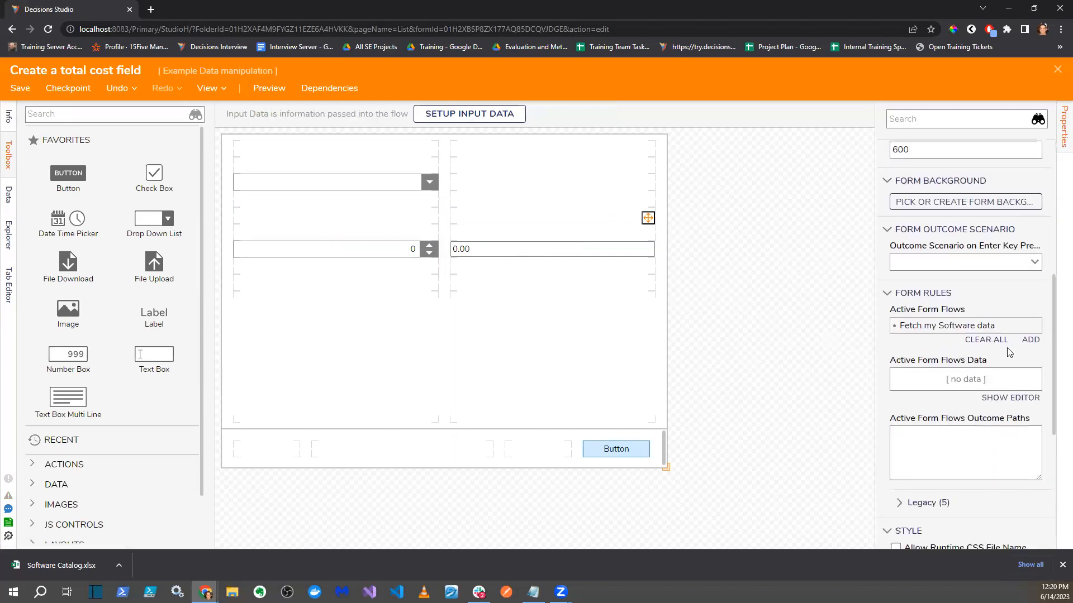
pyautogui.click(1030, 339)
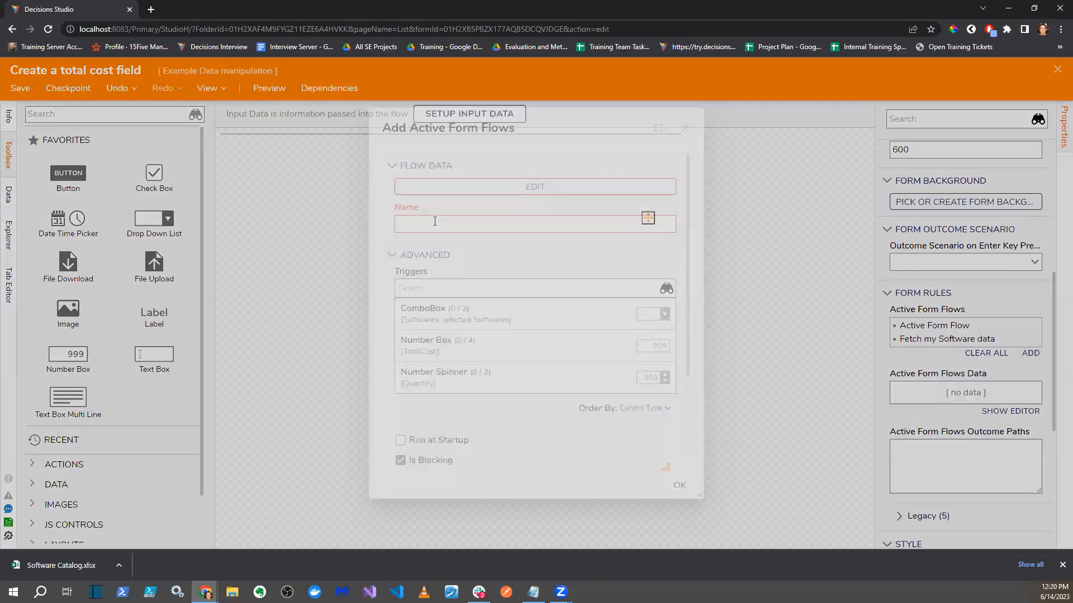
pyautogui.click(434, 223)
pyautogui.write('Mul')
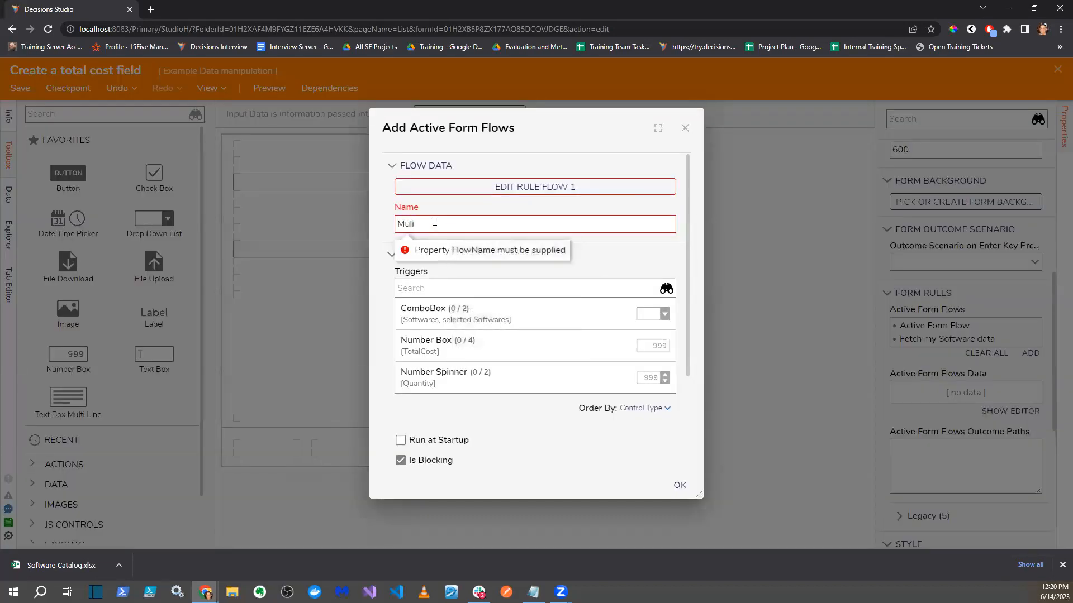
pyautogui.write('tiple')
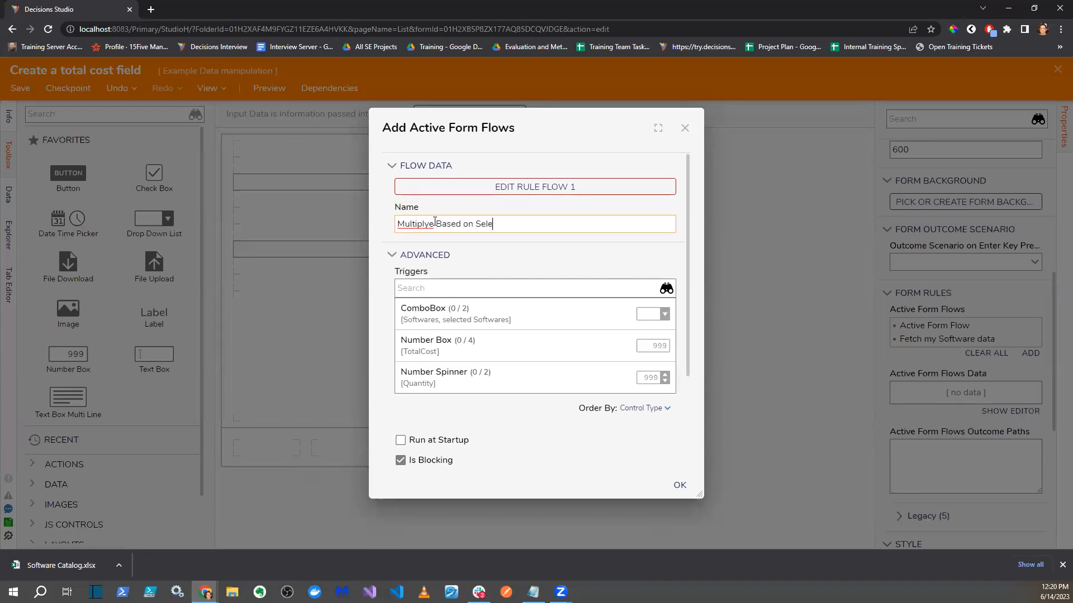
pyautogui.rightClick(421, 224)
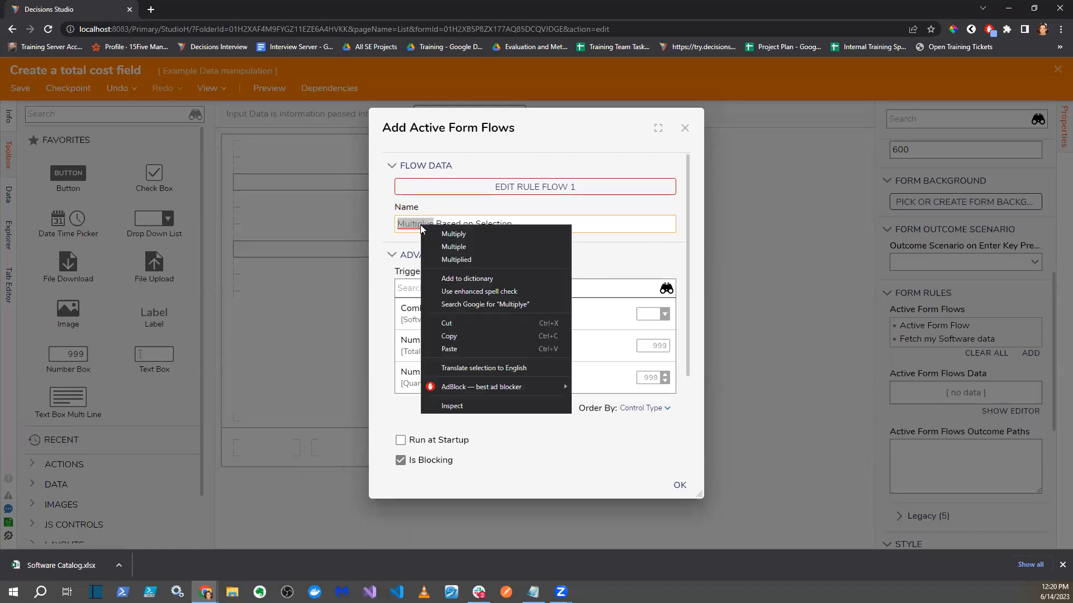
pyautogui.click(446, 244)
# - Trigger the flow on the ComboBox's SelectionChanged and the Number Spinner's ValueChanged events, and try to accept the dialog
pyautogui.click(506, 321)
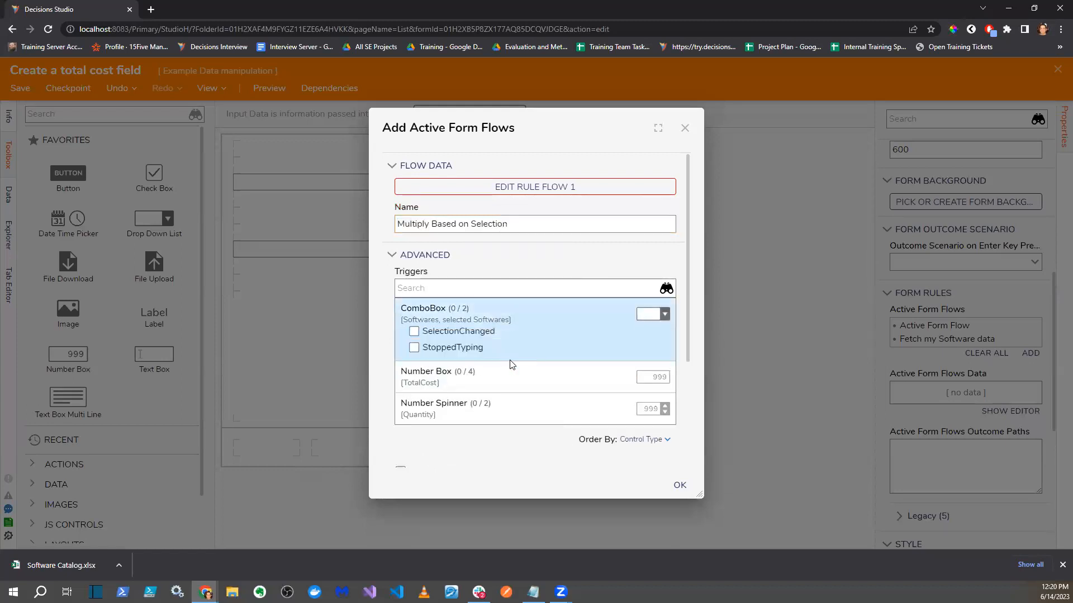
pyautogui.scroll(-1, 510, 379)
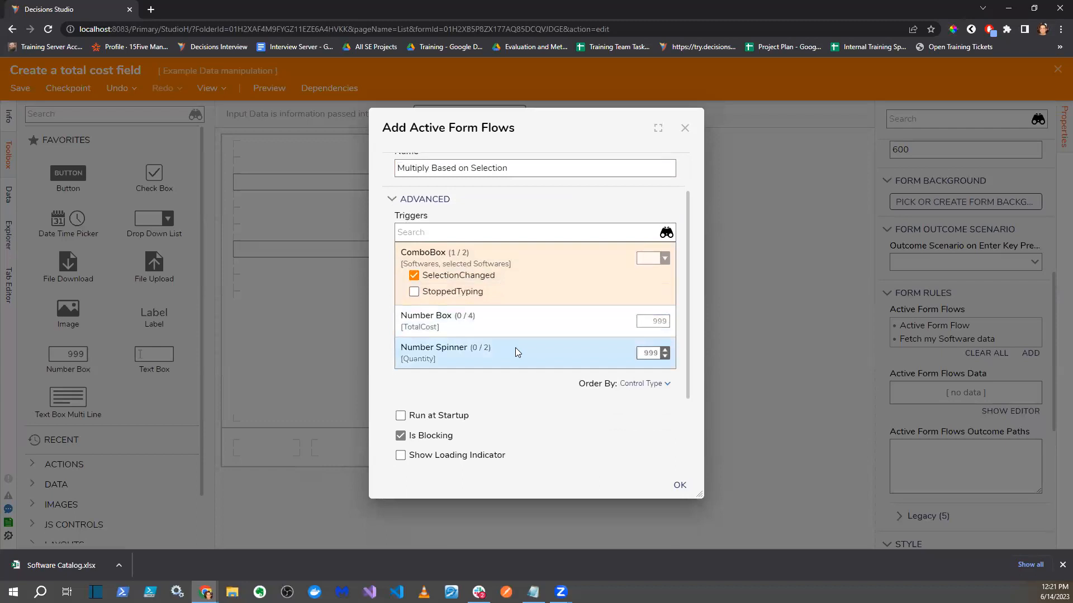
pyautogui.click(515, 349)
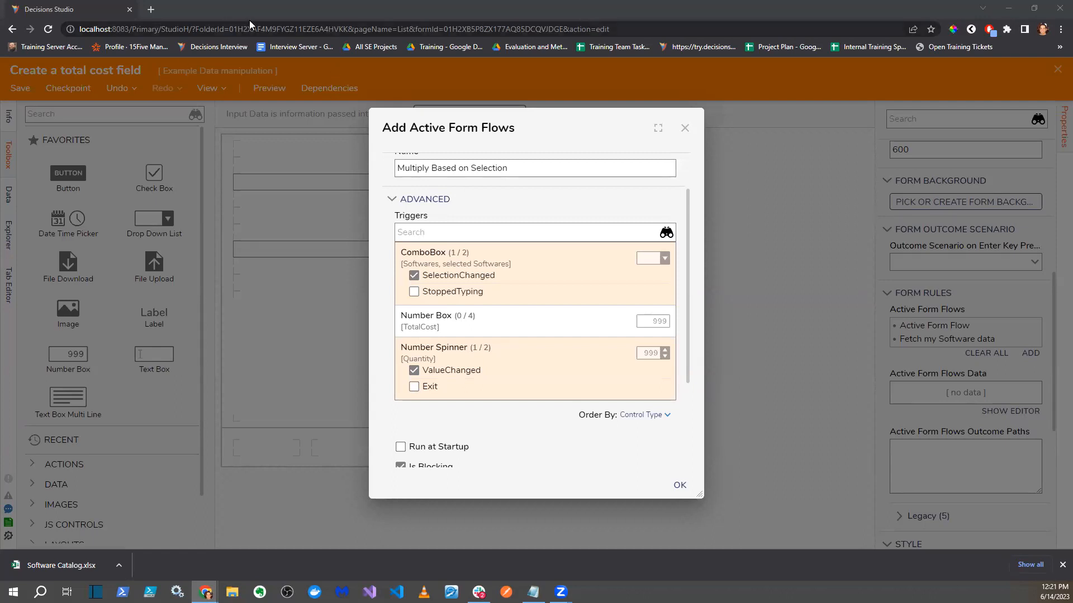
pyautogui.click(294, 16)
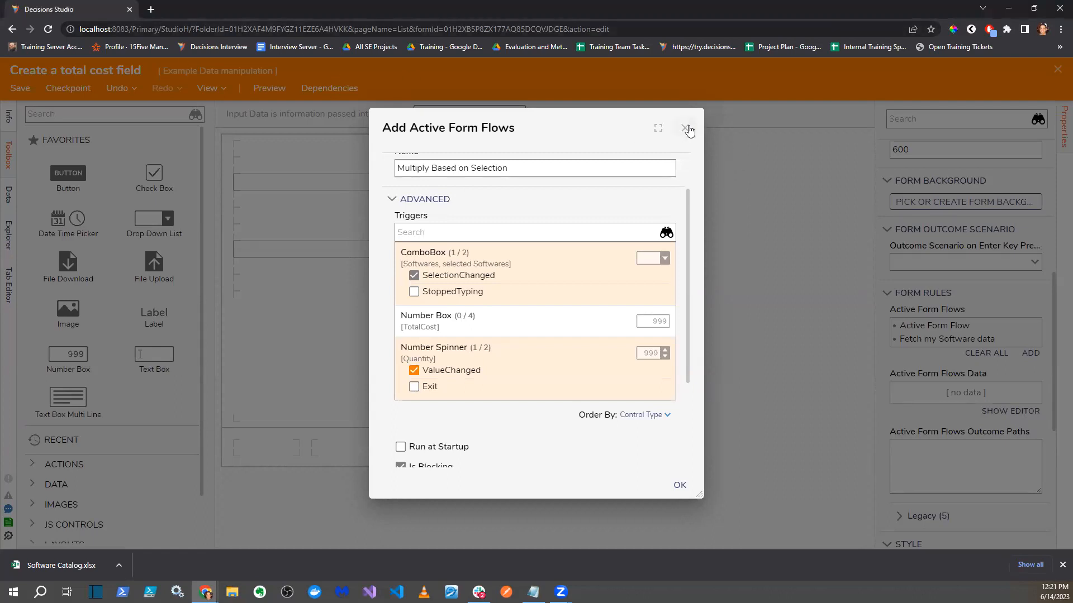
pyautogui.click(679, 489)
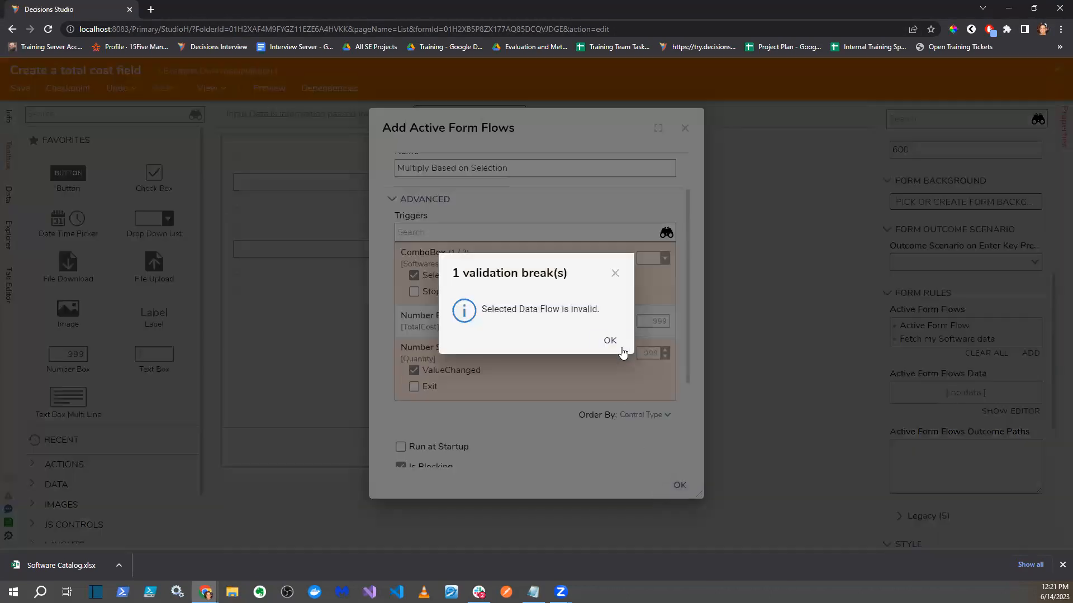
pyautogui.click(610, 341)
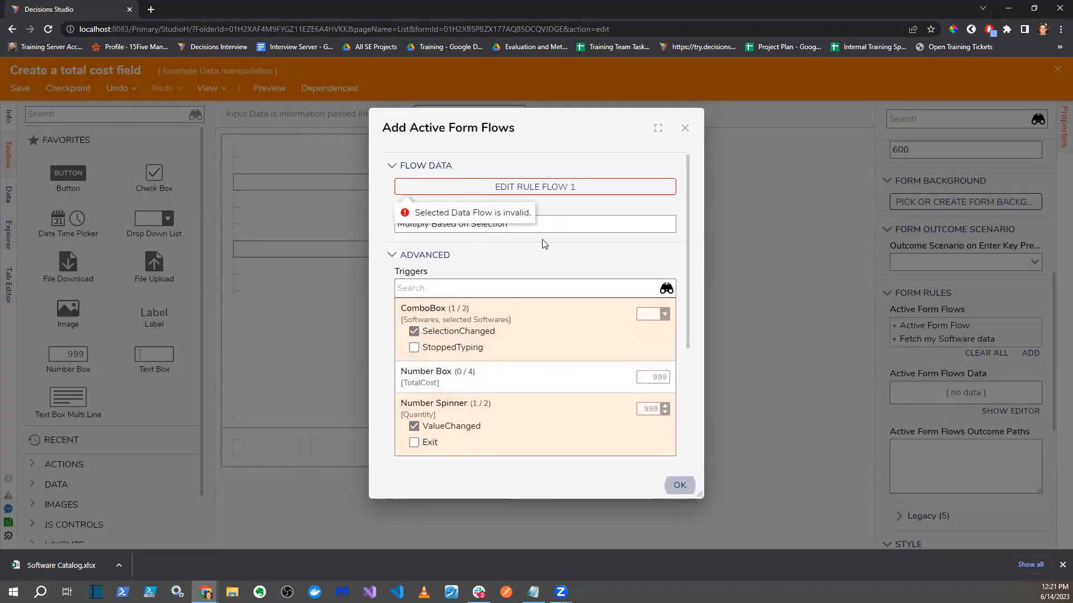
# - Open the Multiply Based on Selection rule flow for editing and space its start and end steps farther apart
pyautogui.click(550, 187)
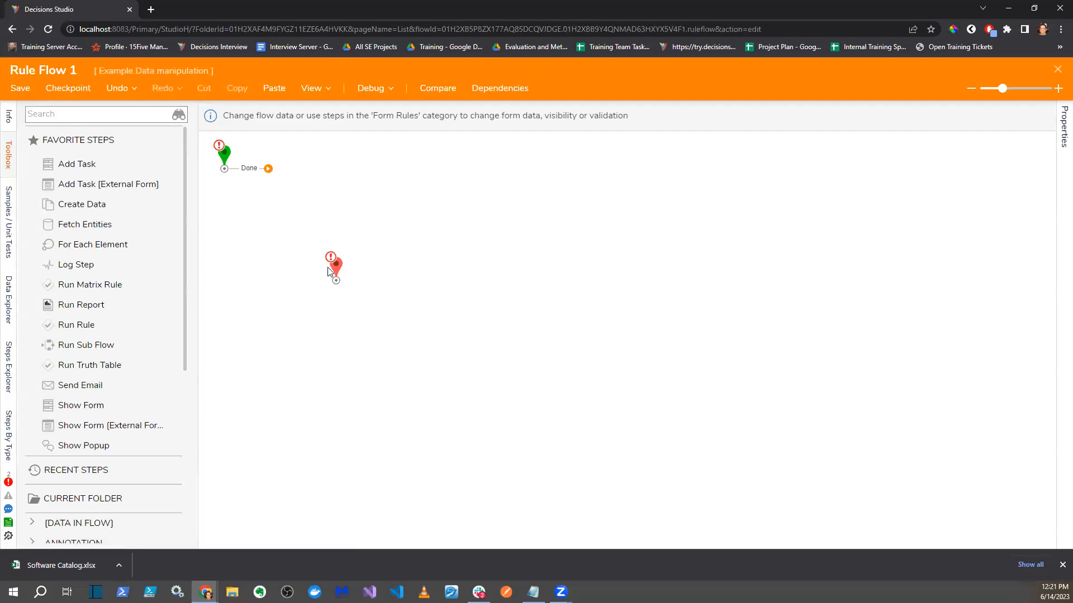
pyautogui.moveTo(335, 268); pyautogui.dragTo(488, 263)
pyautogui.moveTo(224, 157); pyautogui.dragTo(236, 230)
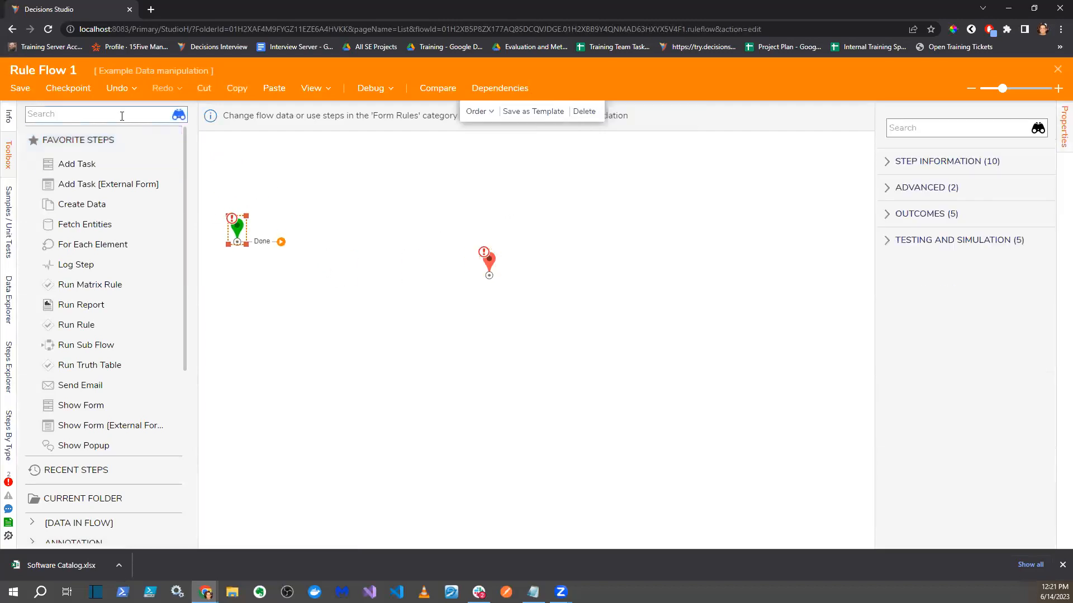
pyautogui.click(122, 116)
pyautogui.moveTo(478, 260); pyautogui.dragTo(547, 260)
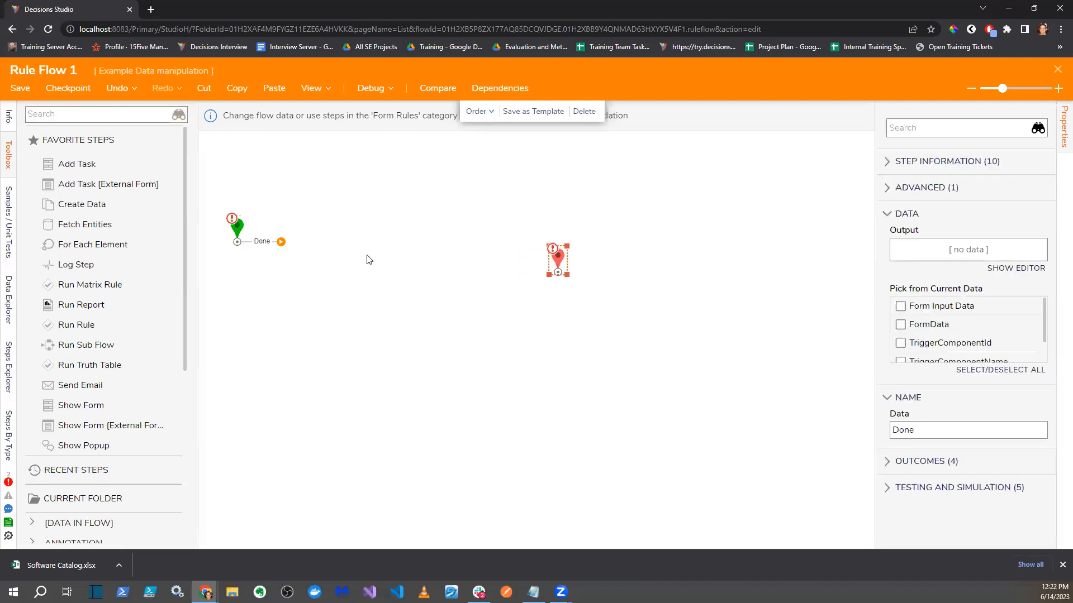
# - Find the Multiply step and insert it between start and end, connected to the start step
pyautogui.click(107, 115)
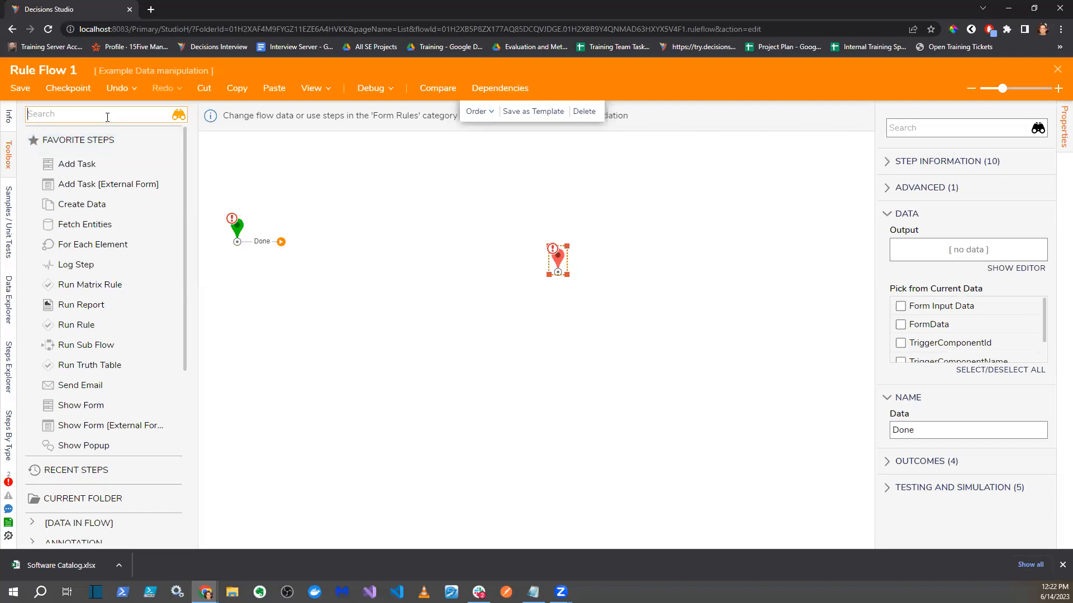
pyautogui.write('multiply')
pyautogui.moveTo(60, 136); pyautogui.dragTo(394, 243)
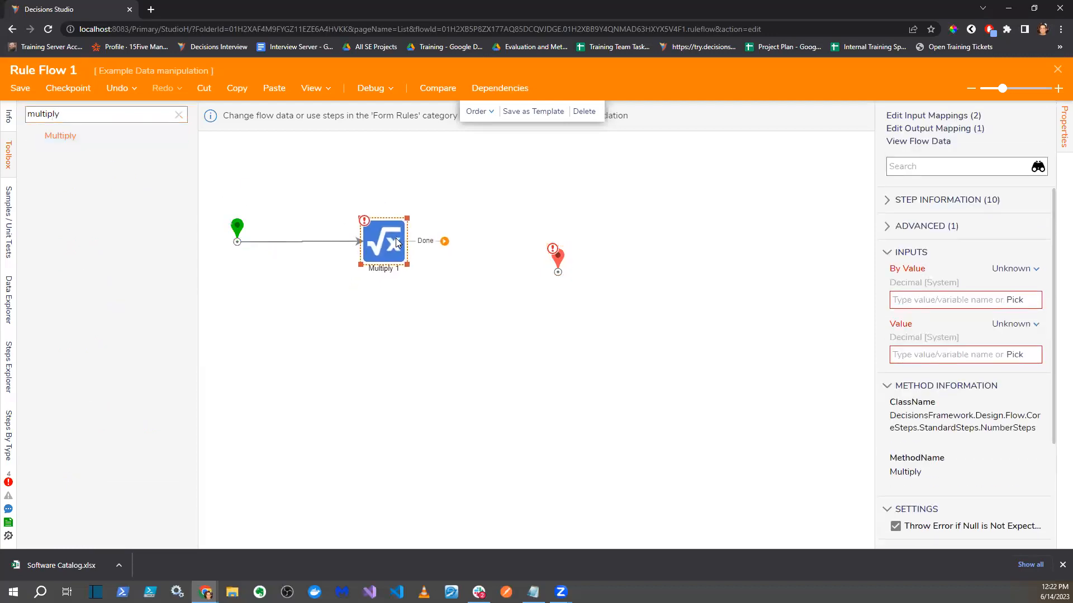
# - Map the Multiply step's Value input from the flow to FormData.ComboBox.Selected Item.Cost
pyautogui.click(1011, 324)
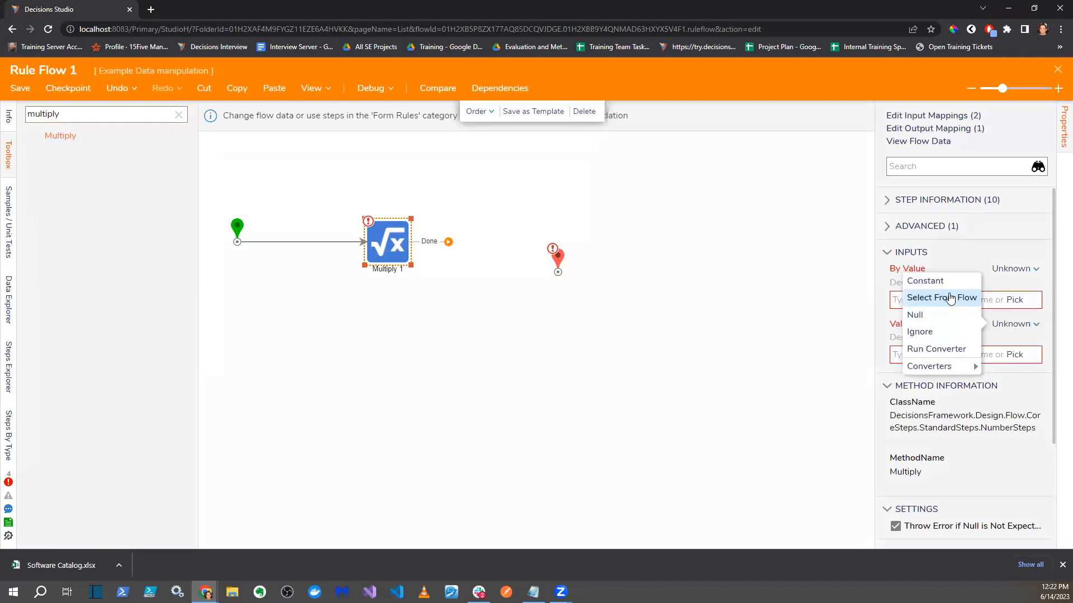
pyautogui.click(950, 298)
pyautogui.click(404, 180)
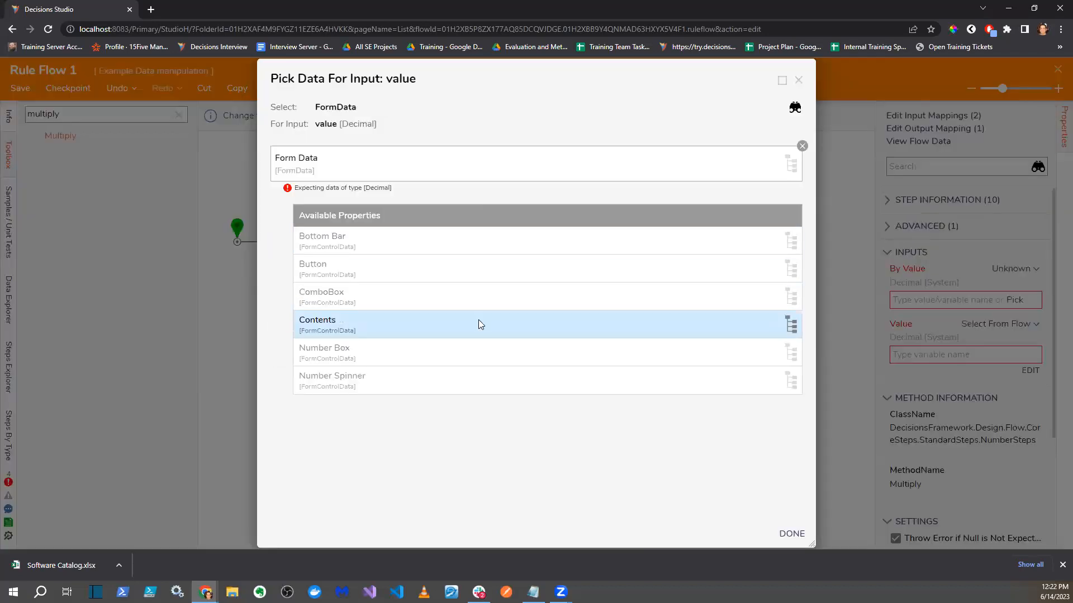
pyautogui.click(391, 298)
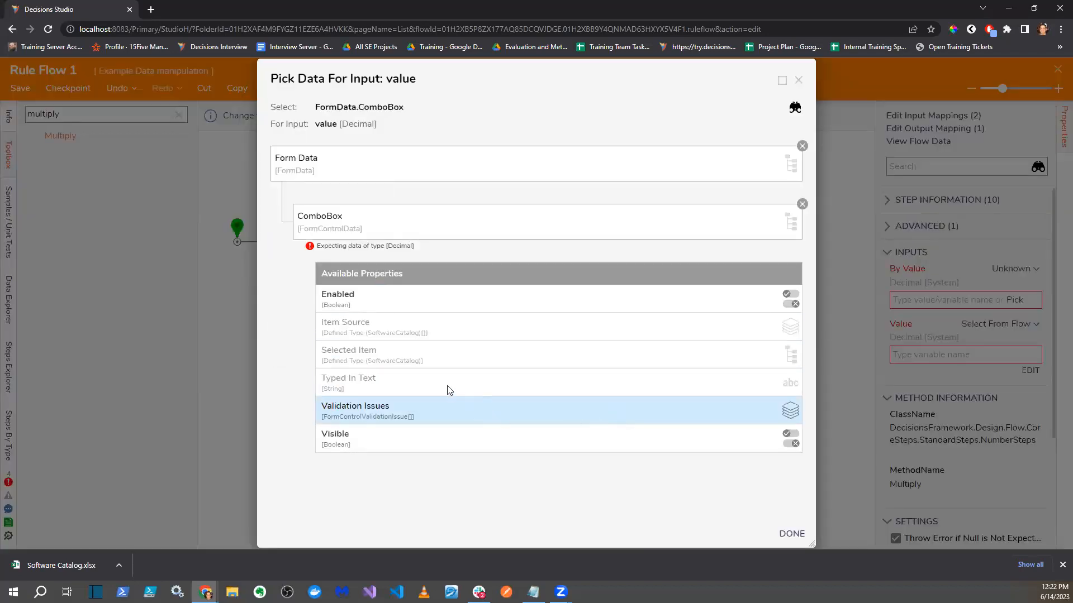
pyautogui.click(450, 355)
pyautogui.scroll(-1, 580, 451)
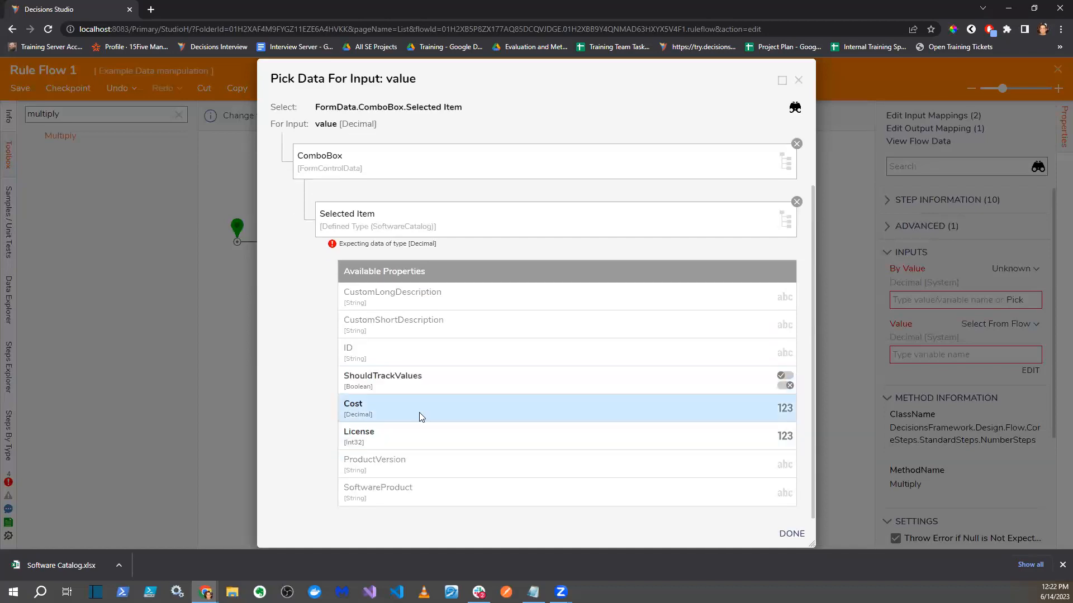
pyautogui.click(419, 413)
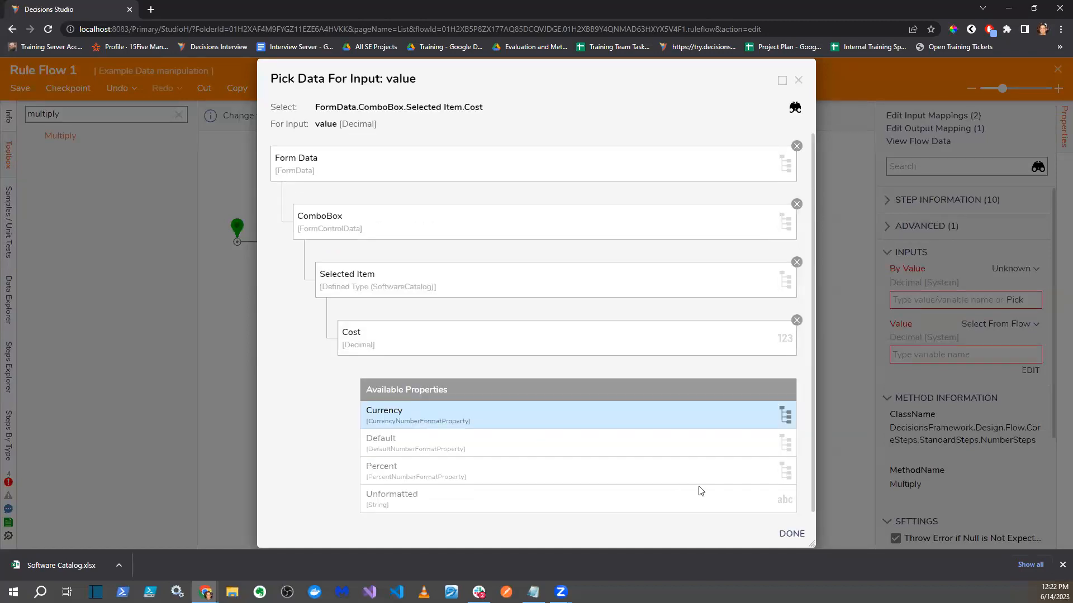
pyautogui.click(790, 534)
# - Map the Multiply step's By Value input from the flow to FormData.NumberSpinner.Value
pyautogui.moveTo(875, 411); pyautogui.dragTo(802, 407)
pyautogui.click(996, 269)
pyautogui.click(938, 243)
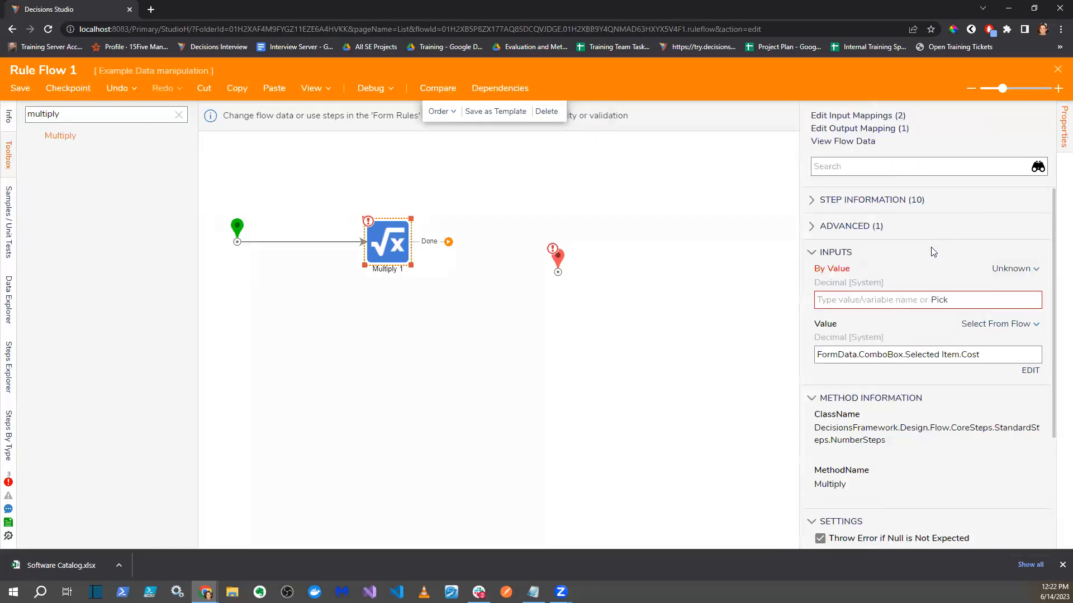
pyautogui.click(368, 184)
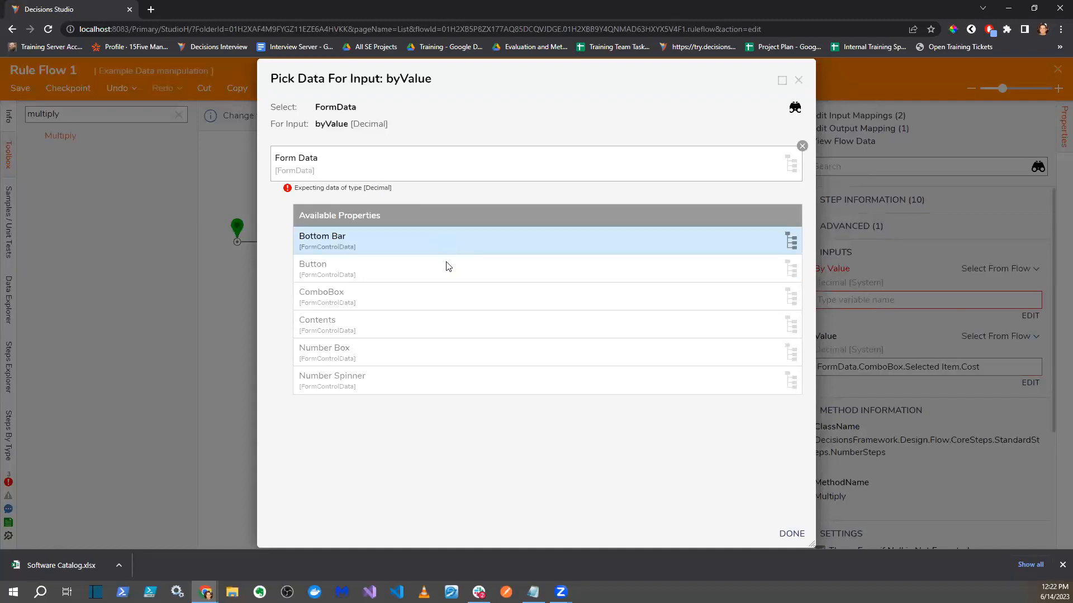
pyautogui.click(420, 297)
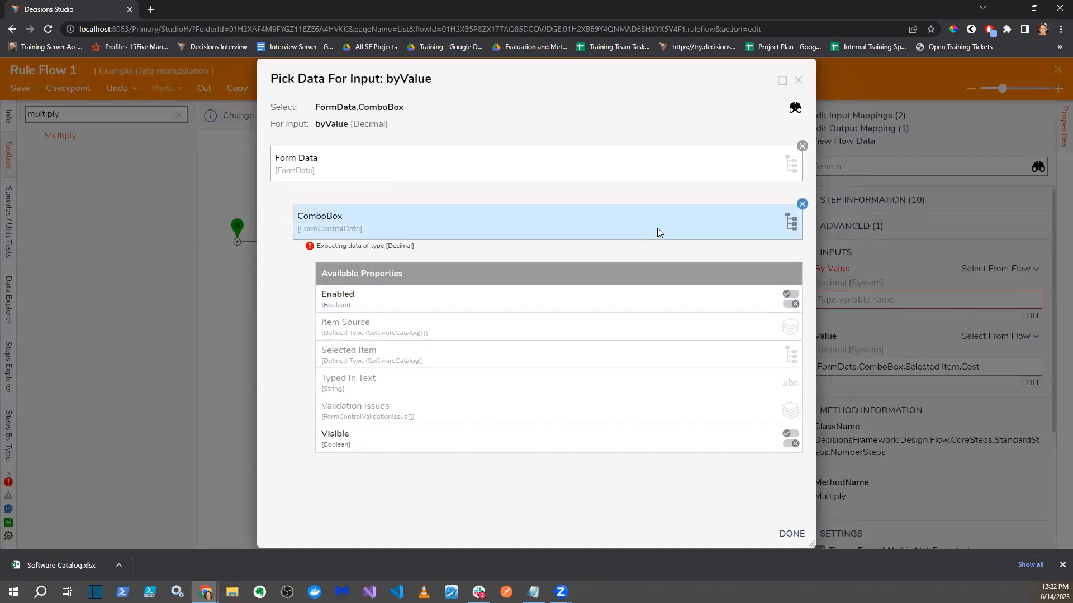
pyautogui.click(802, 204)
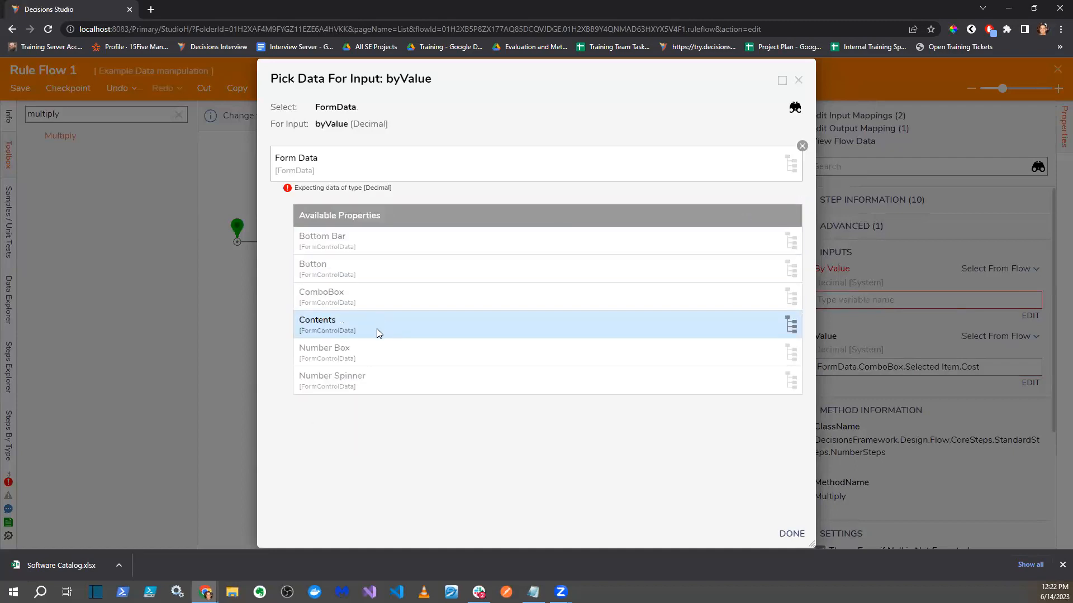
pyautogui.click(369, 375)
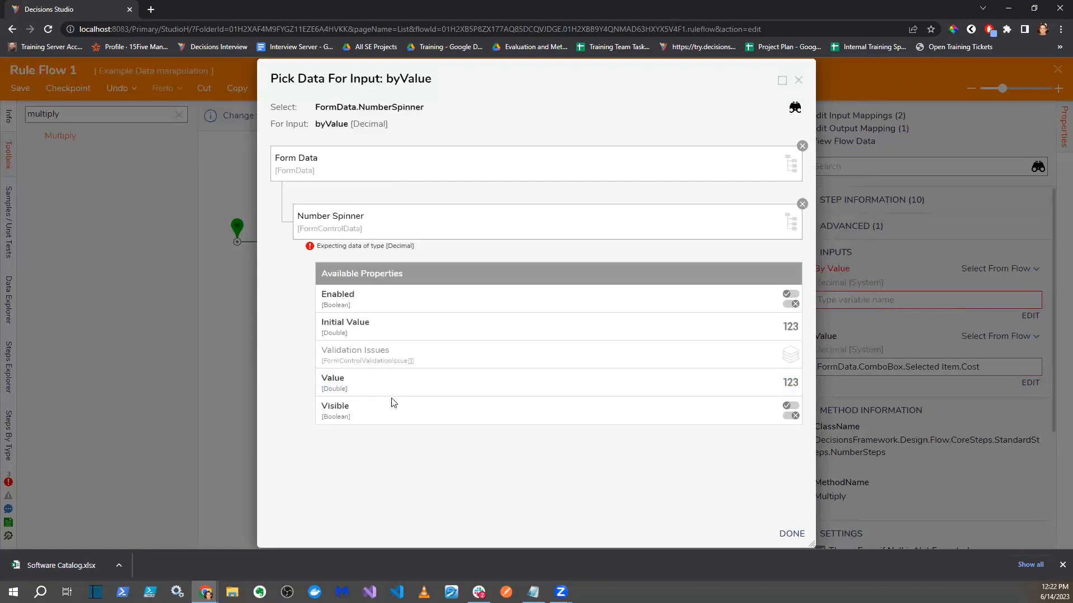
pyautogui.click(380, 383)
pyautogui.click(792, 533)
# - Align the end step with the Multiply step and connect Multiply's Done outcome to it
pyautogui.click(608, 332)
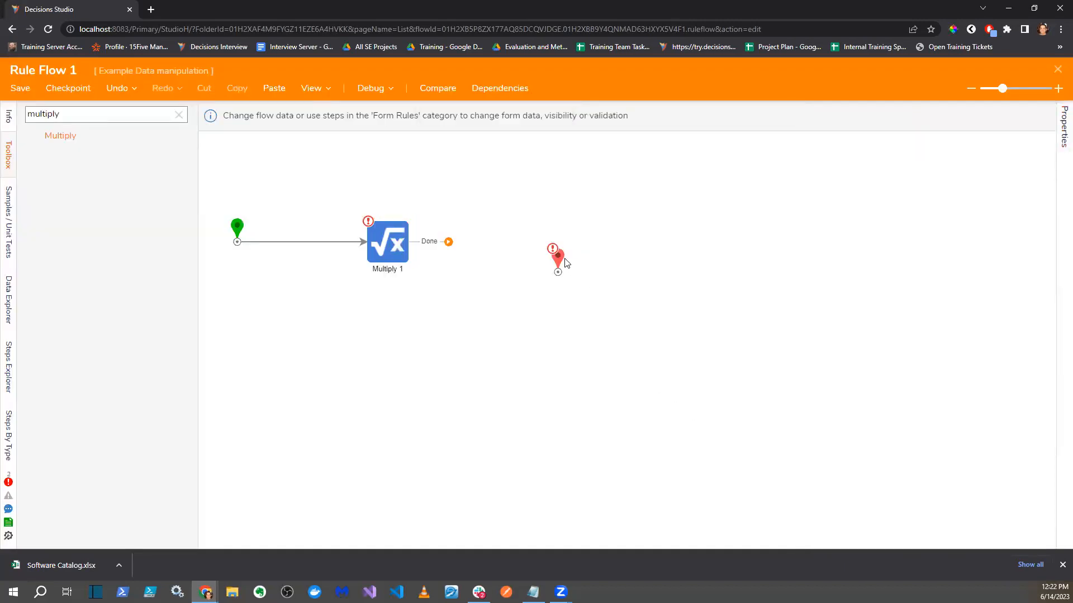
pyautogui.moveTo(564, 259); pyautogui.dragTo(555, 234)
pyautogui.moveTo(449, 242); pyautogui.dragTo(546, 229)
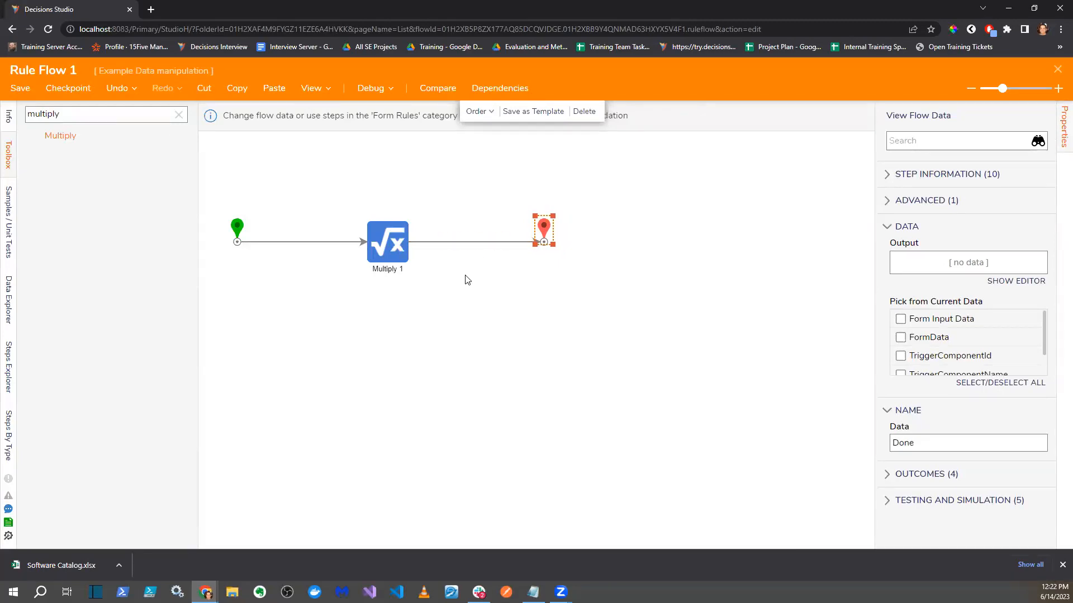
# - Map the Multiply step's Output to the Number Box's Value in the form data
pyautogui.click(393, 249)
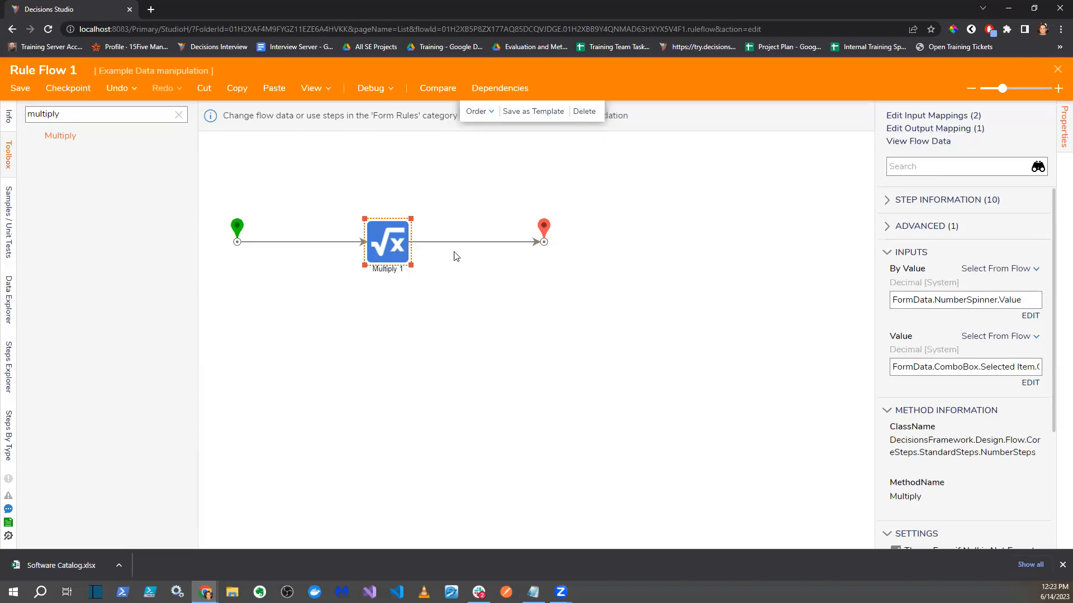
pyautogui.click(952, 129)
pyautogui.click(620, 138)
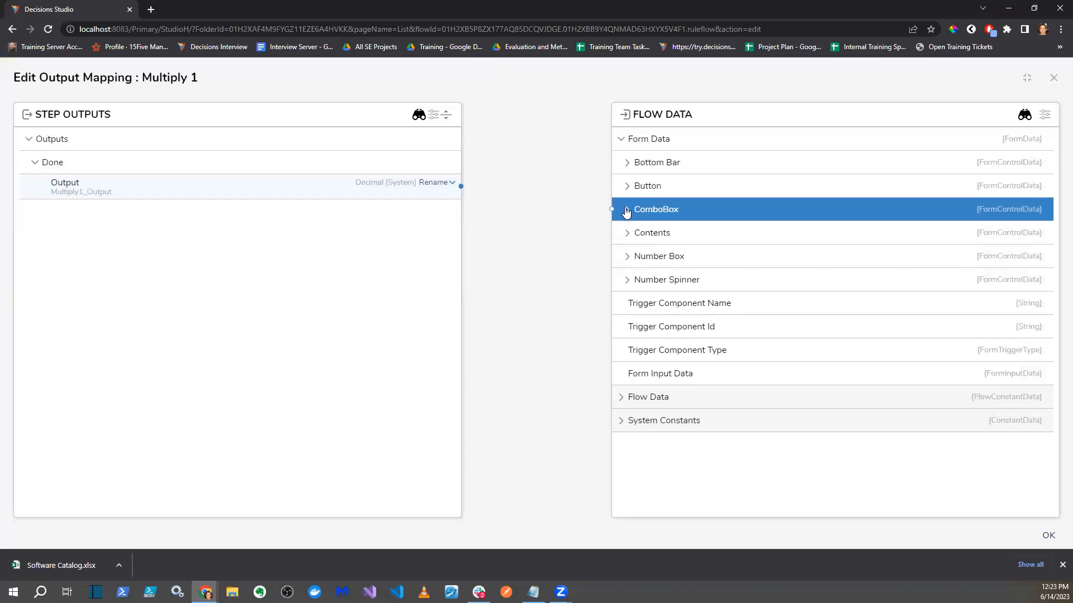
pyautogui.click(627, 257)
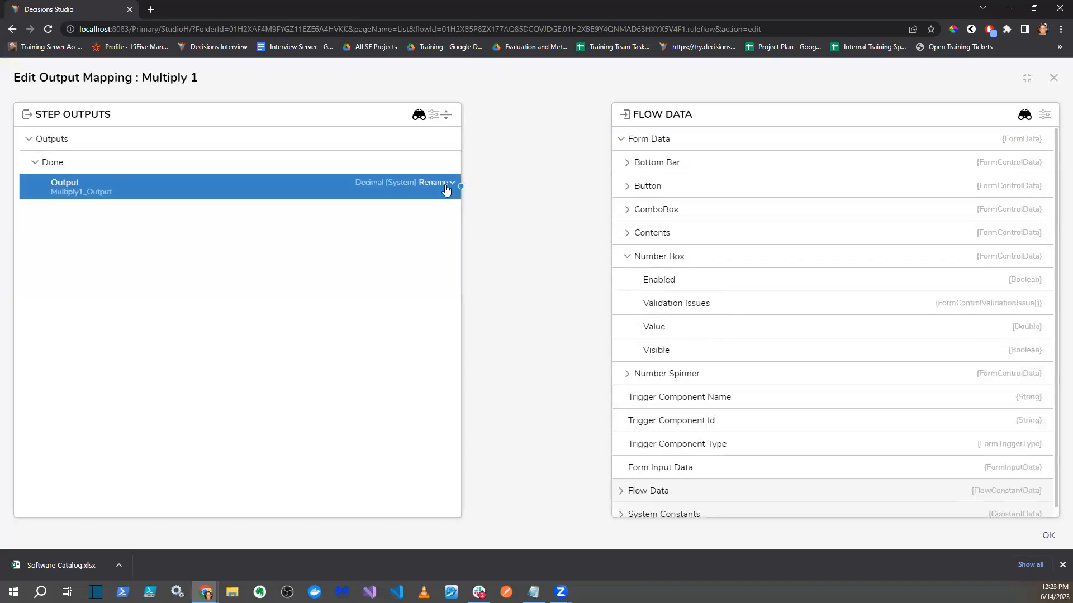
pyautogui.moveTo(459, 186); pyautogui.dragTo(615, 327)
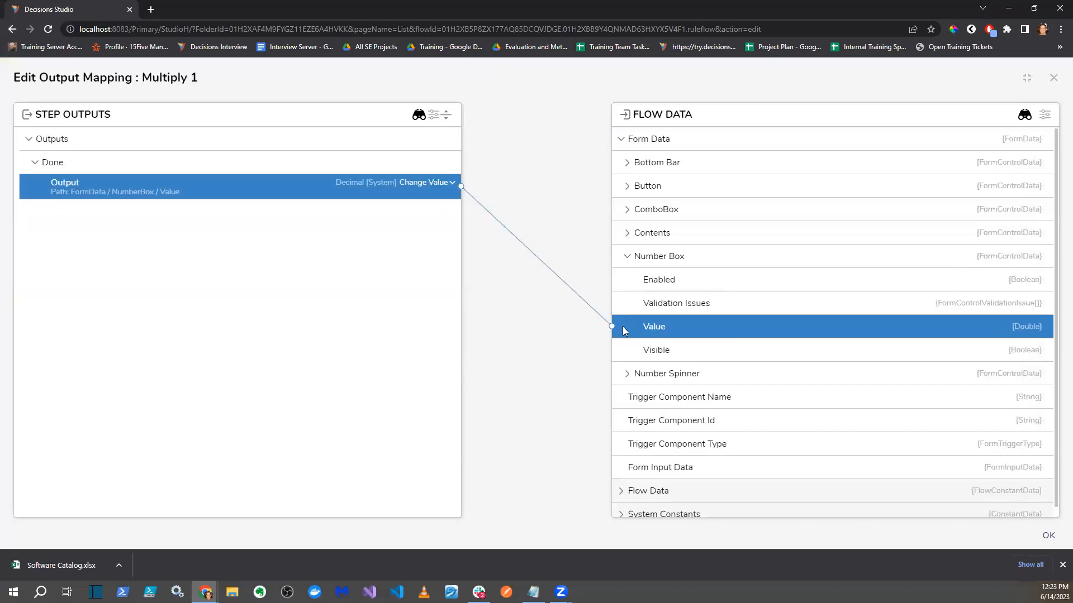
pyautogui.click(1048, 535)
# - Save and close both the rule flow and the form, accepting the Multiply Based on Selection dialog in between
pyautogui.click(1058, 69)
pyautogui.click(681, 366)
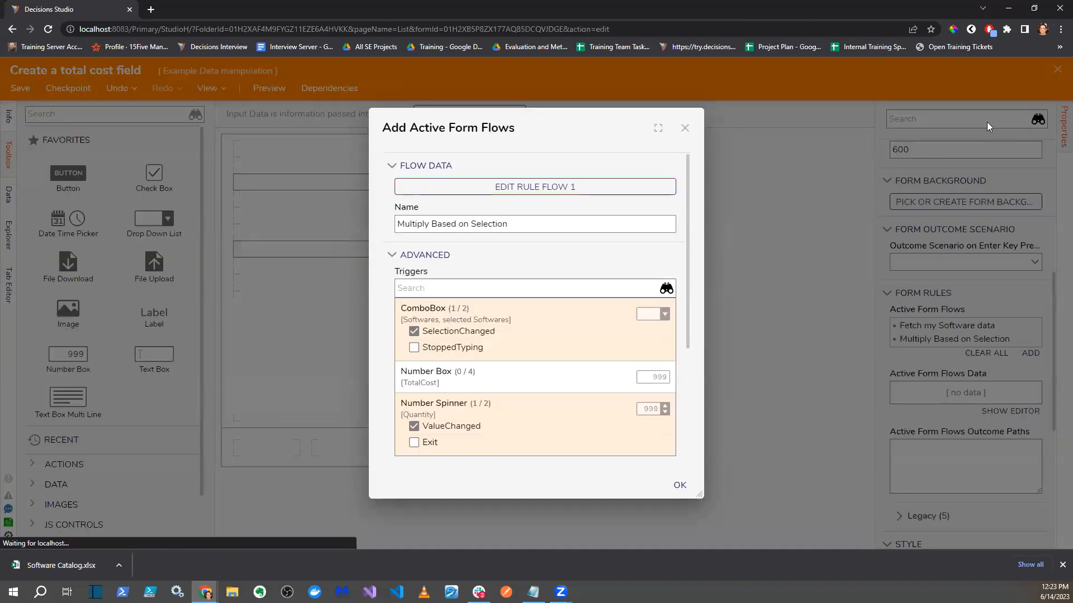
pyautogui.click(680, 485)
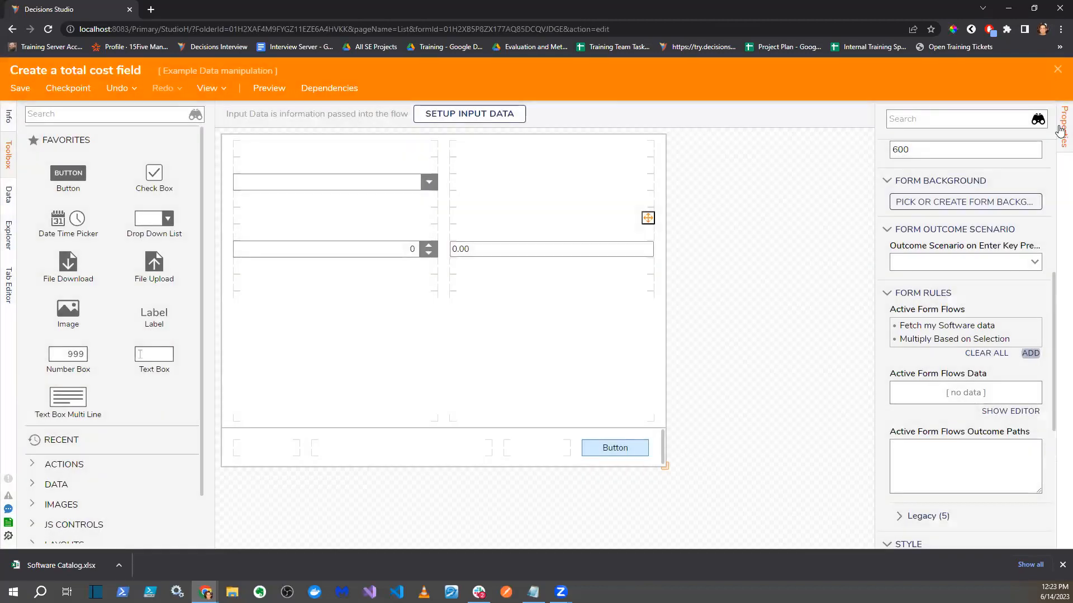
pyautogui.click(1058, 69)
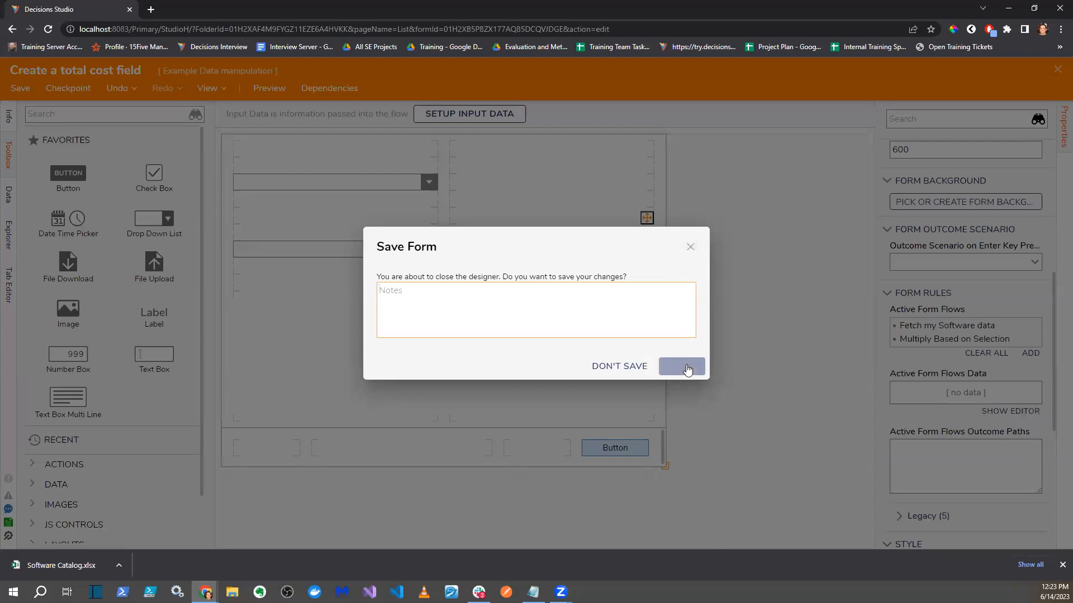
pyautogui.click(680, 367)
# - Debug the Test form flow and choose Microsoft Office in the form's software drop-down
pyautogui.click(373, 90)
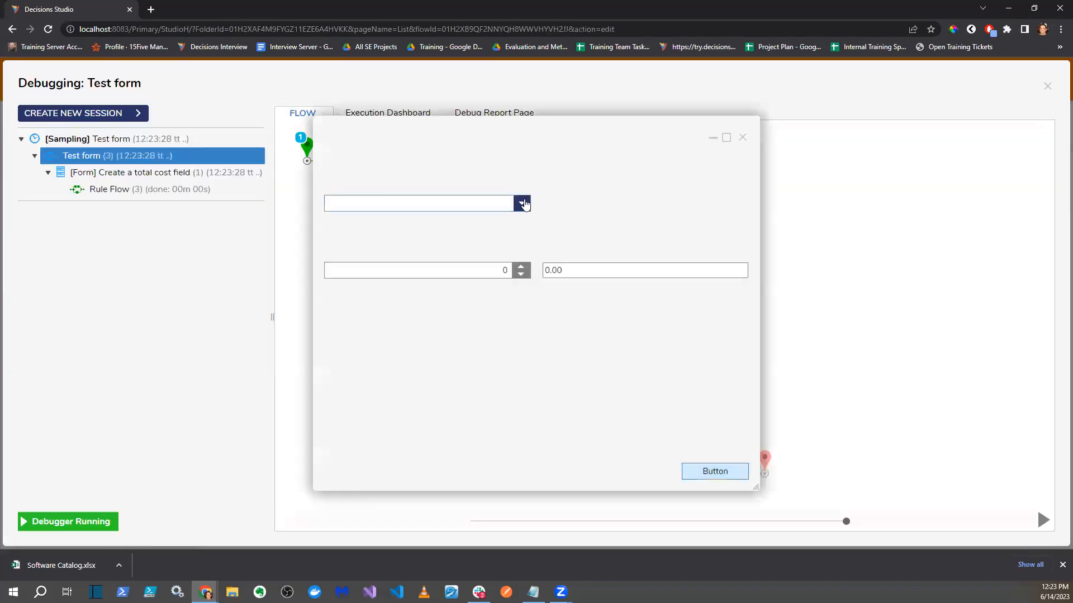
pyautogui.click(522, 203)
pyautogui.click(473, 227)
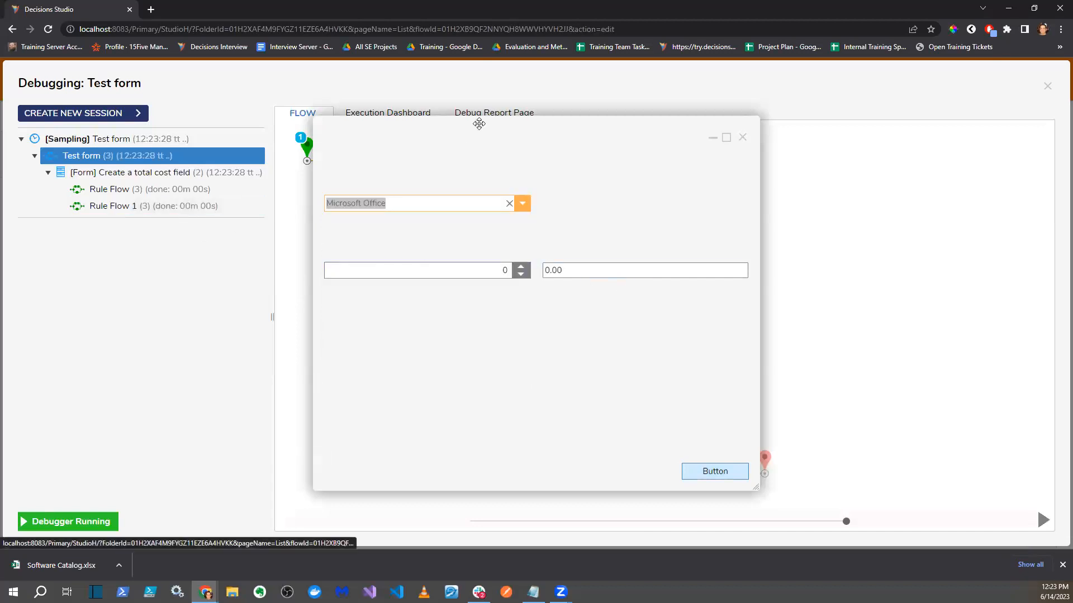
# - Examine the input and output data of the Multiply step in the Rule Flow 1 debug run
pyautogui.moveTo(479, 123); pyautogui.dragTo(701, 137)
pyautogui.click(193, 207)
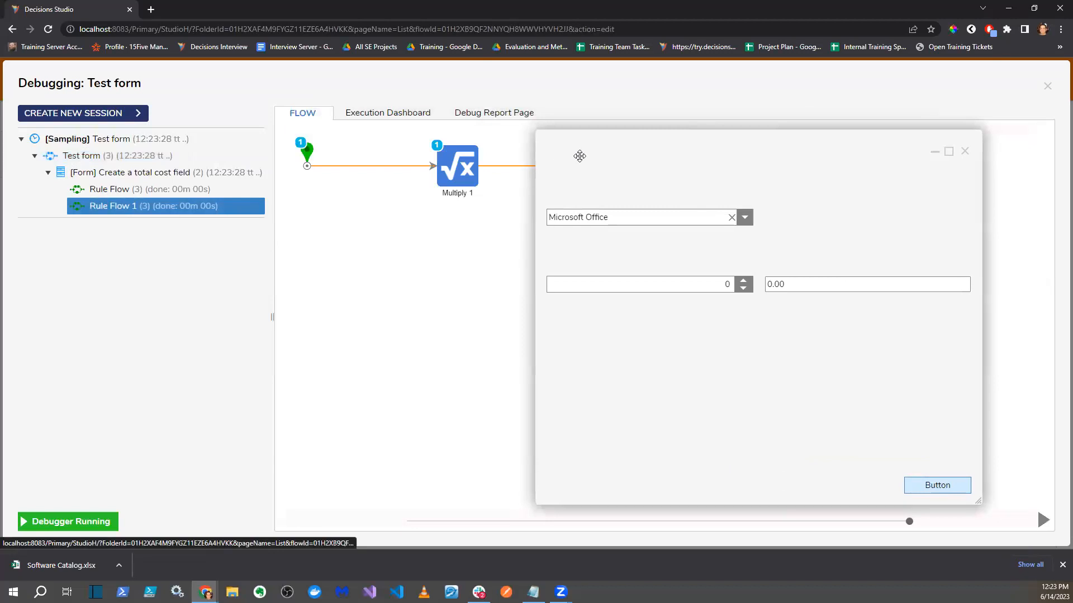
pyautogui.moveTo(579, 156); pyautogui.dragTo(609, 148)
pyautogui.moveTo(501, 187)
pyautogui.click(593, 186)
pyautogui.click(713, 192)
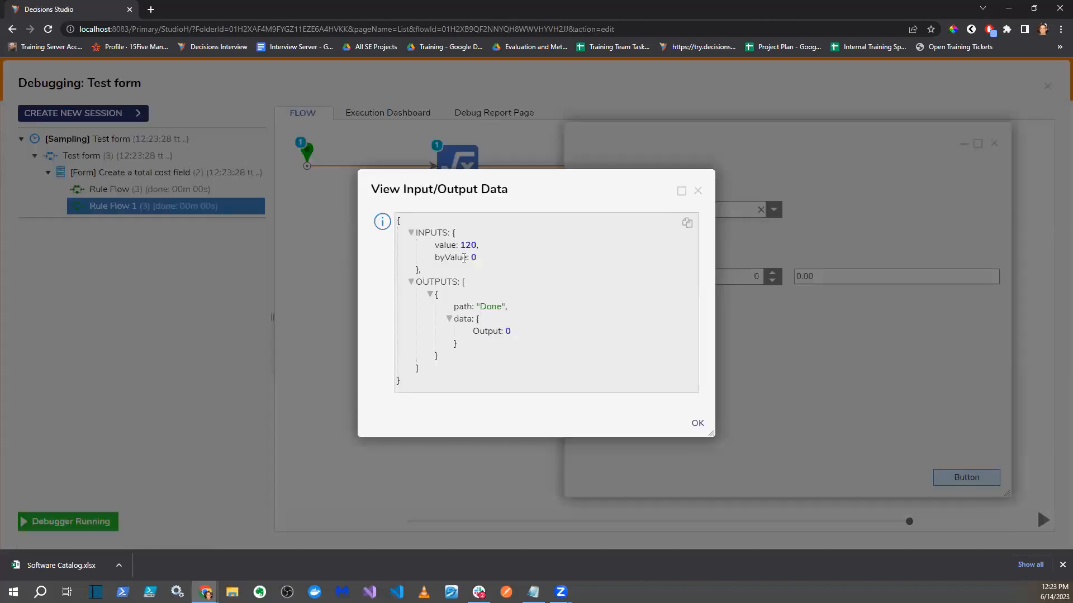
pyautogui.doubleClick(468, 245)
pyautogui.doubleClick(507, 330)
pyautogui.click(697, 191)
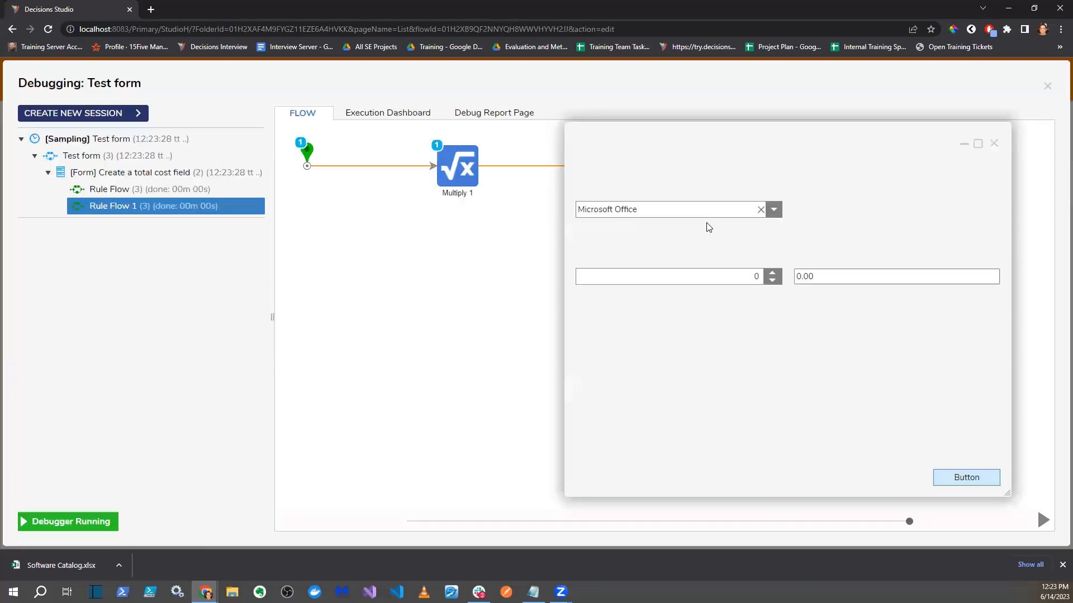
# - Raise the quantity to 3 in the running form and change the selected software to MS Office
pyautogui.click(772, 273)
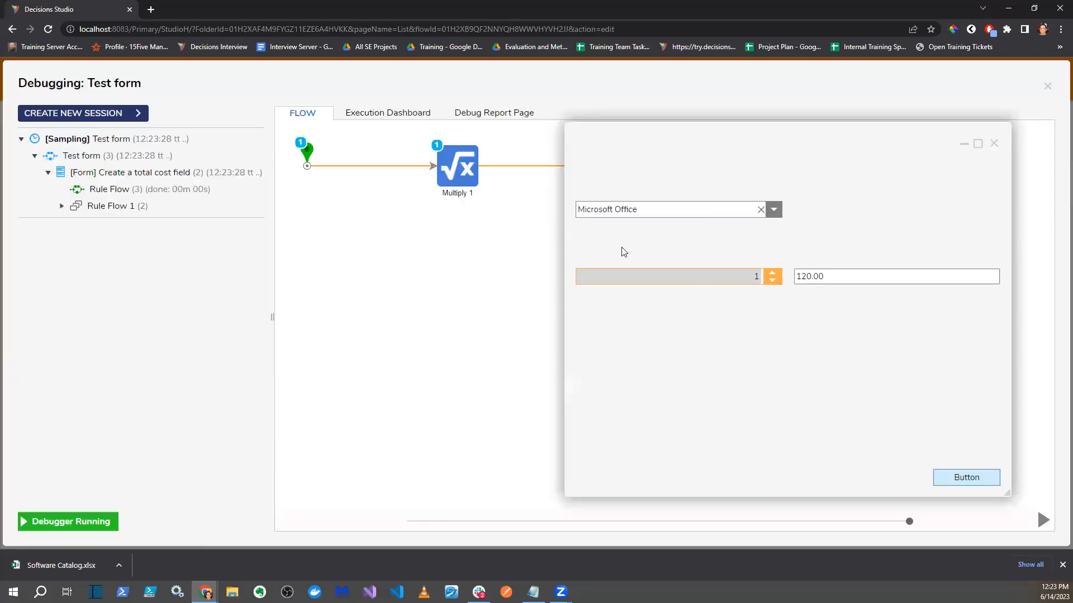
pyautogui.click(772, 276)
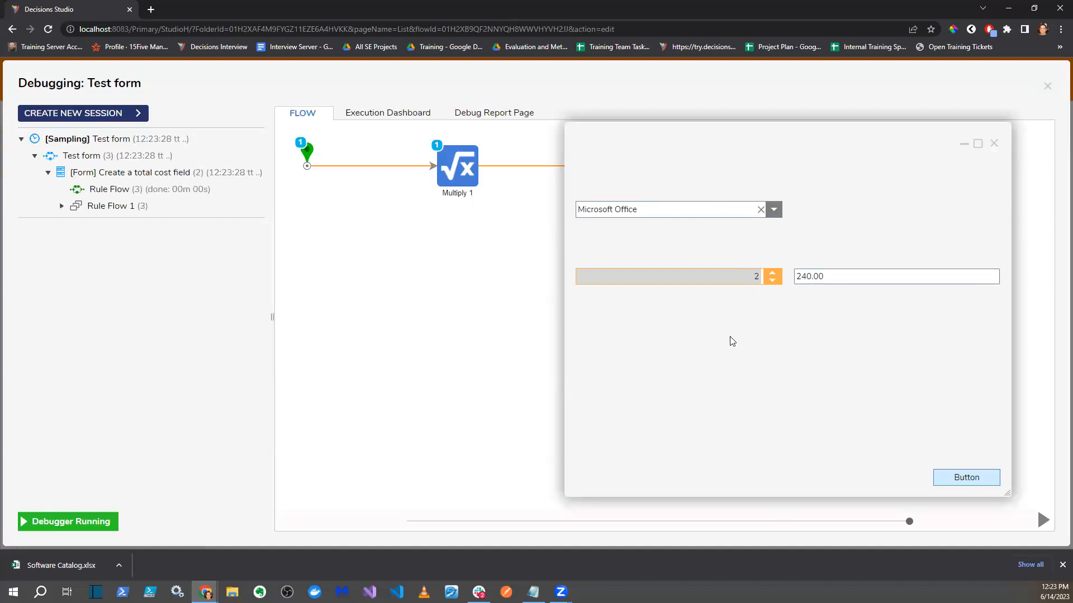
pyautogui.click(773, 274)
pyautogui.click(773, 209)
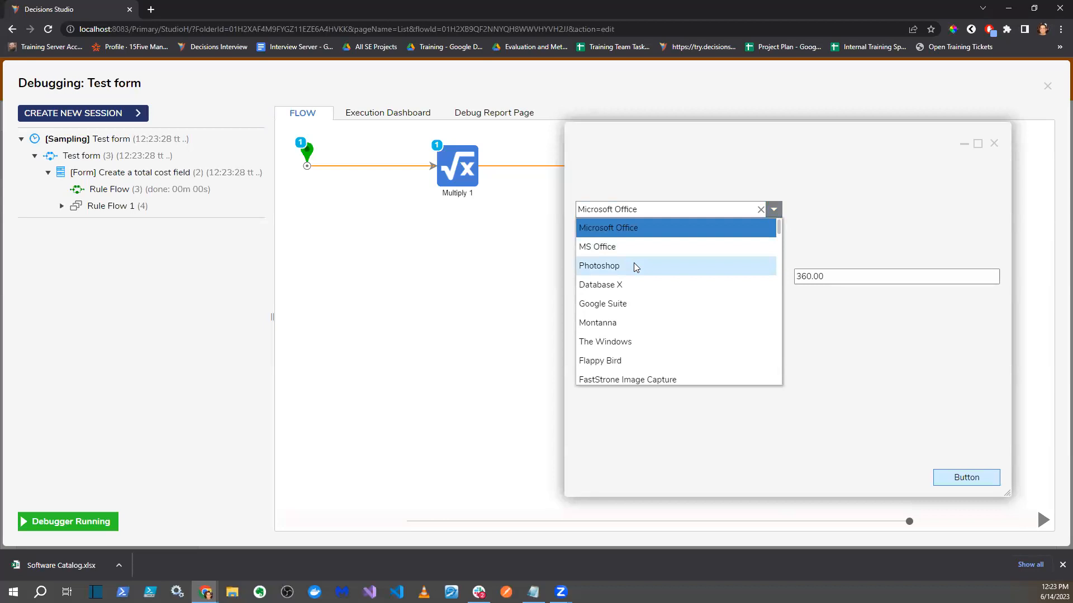
pyautogui.click(643, 246)
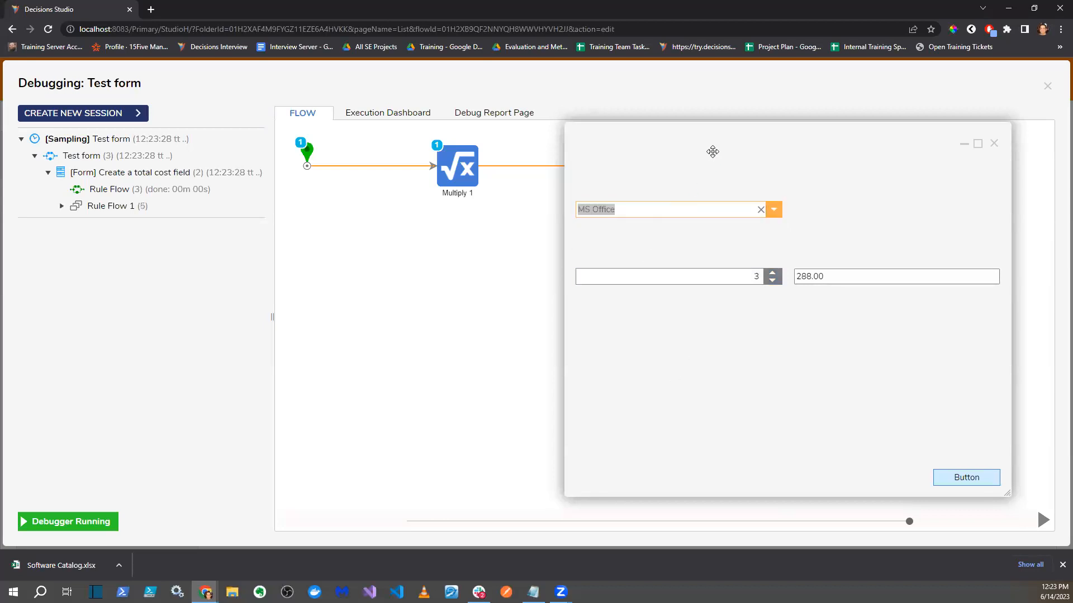
# - Switch to the Calculator, compute 96 × 3 to check the form's total cost, and close it
pyautogui.moveTo(711, 153); pyautogui.dragTo(683, 157)
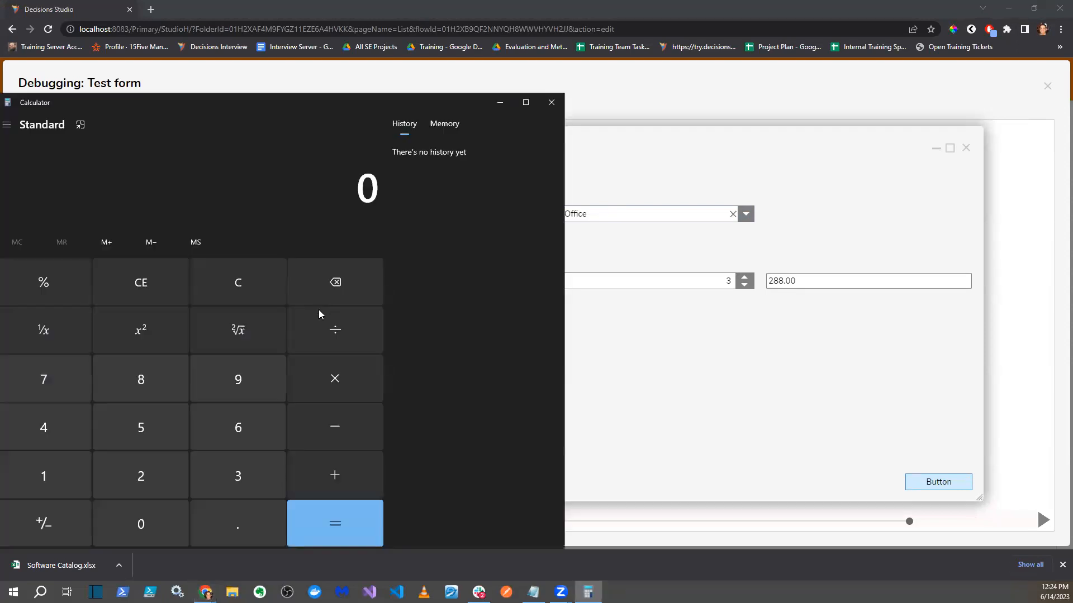
pyautogui.click(238, 379)
pyautogui.click(238, 428)
pyautogui.click(335, 379)
pyautogui.click(237, 476)
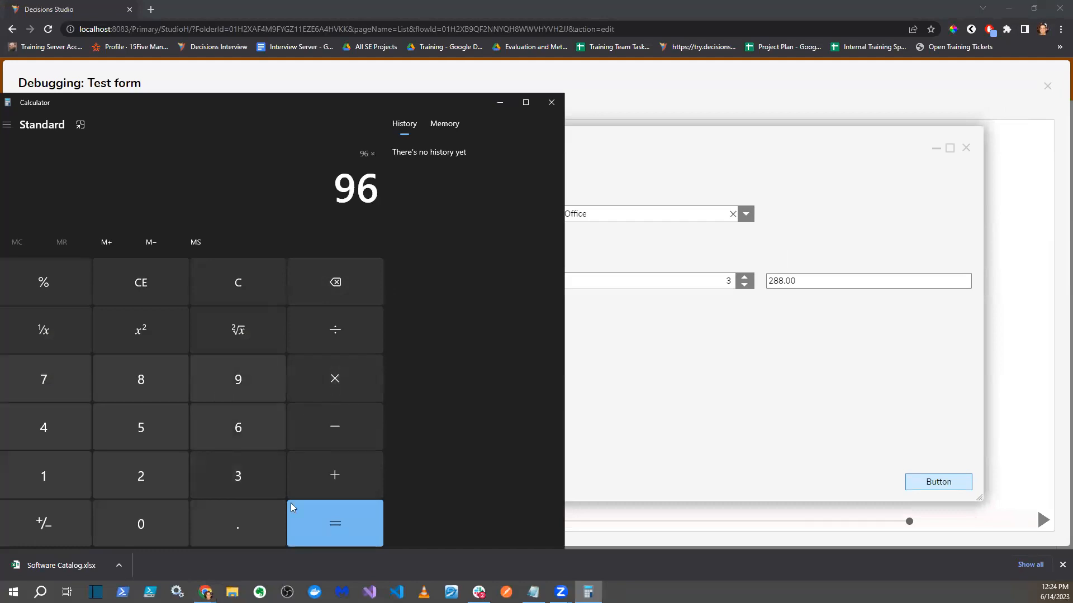
pyautogui.click(335, 524)
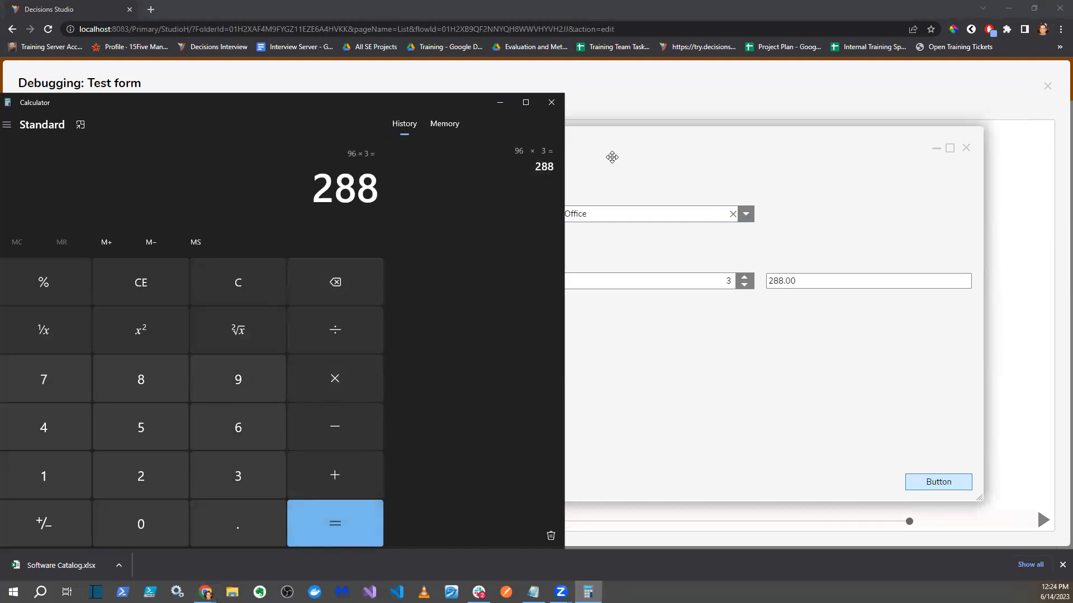
pyautogui.click(552, 102)
# - Test the form with Montanna and a quantity of 2, and close the running form to return to the flow
pyautogui.click(746, 214)
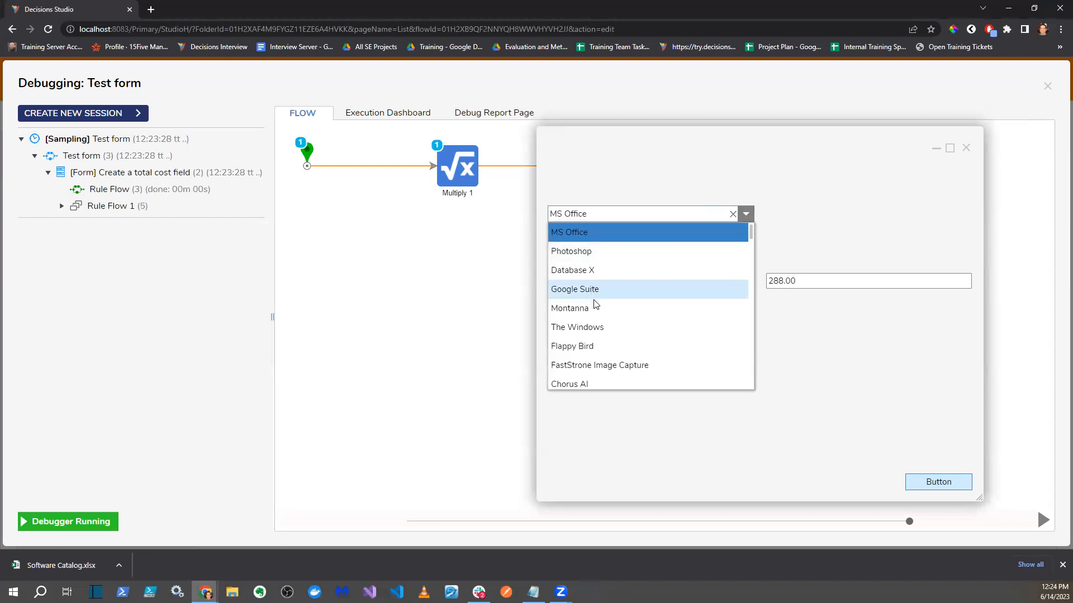
pyautogui.click(581, 308)
pyautogui.click(748, 286)
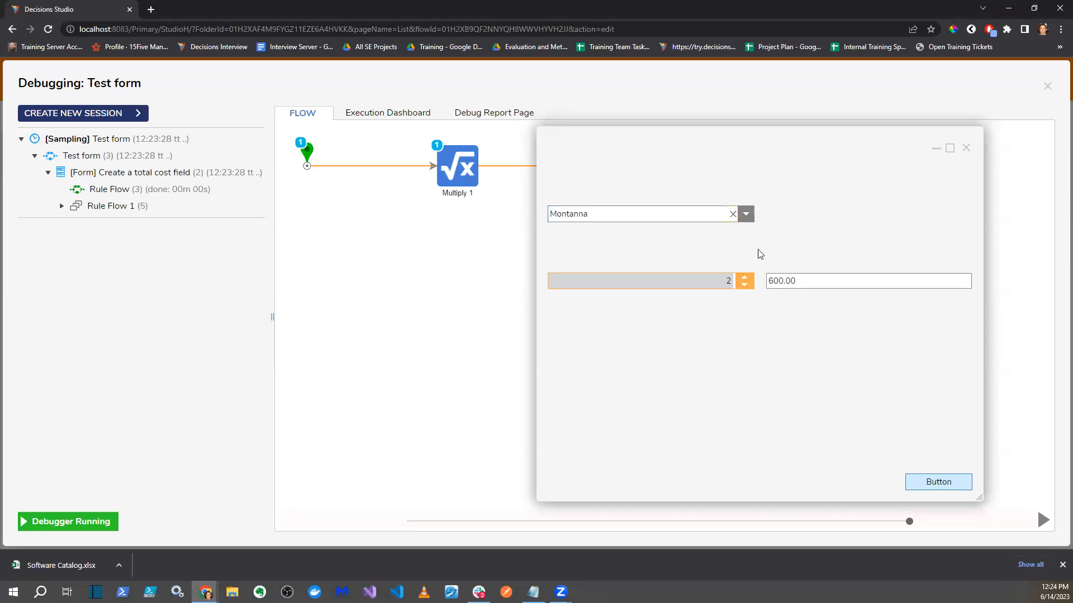
pyautogui.moveTo(770, 151); pyautogui.dragTo(475, 154)
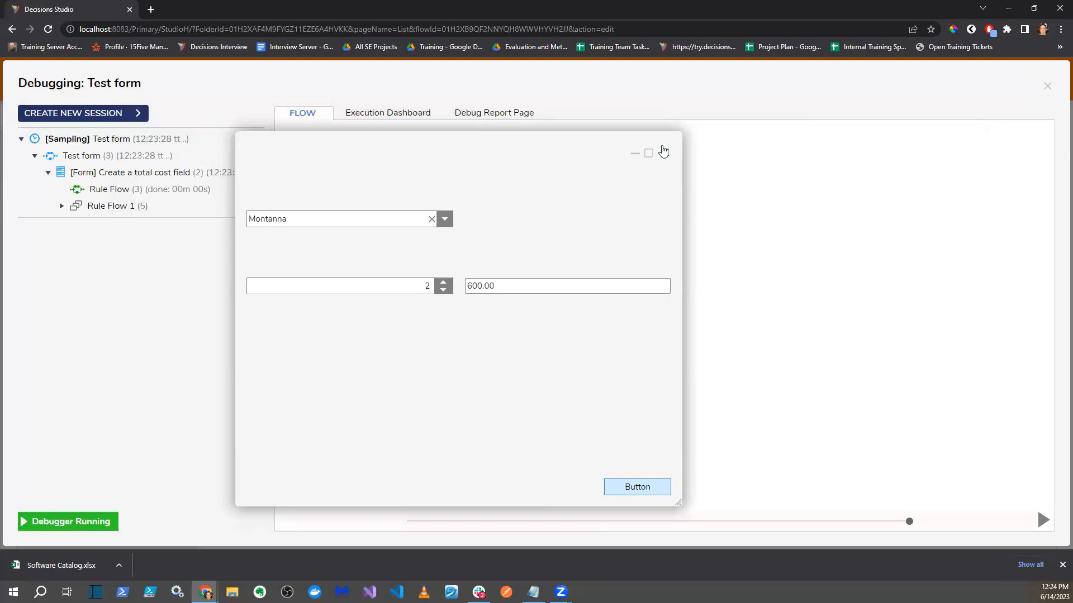
pyautogui.click(663, 151)
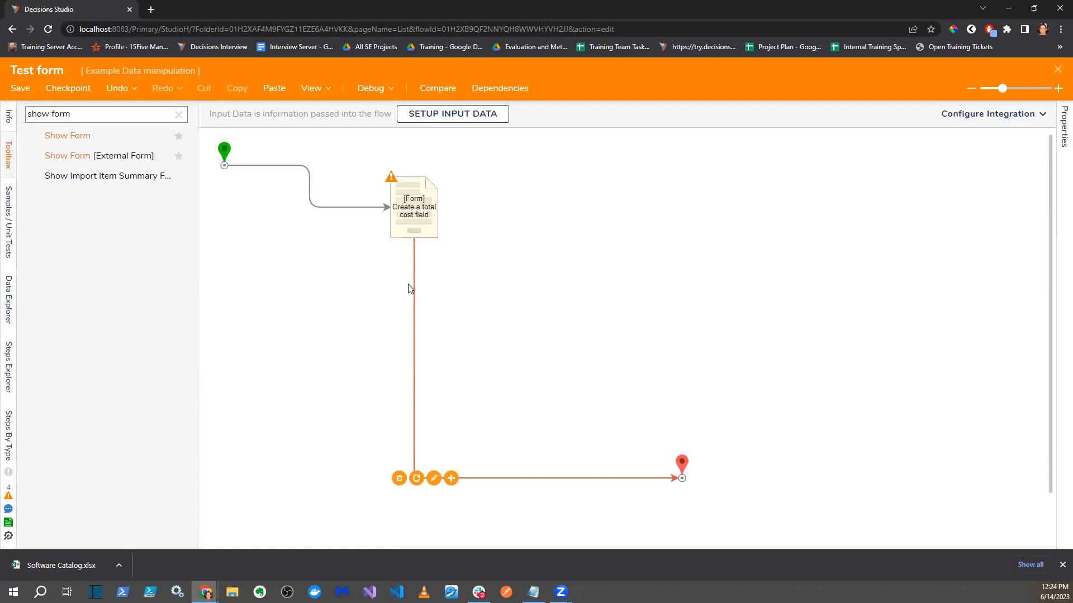
# - Check the data available at the Create a total cost field form step, and save and close the Test form flow
pyautogui.click(423, 232)
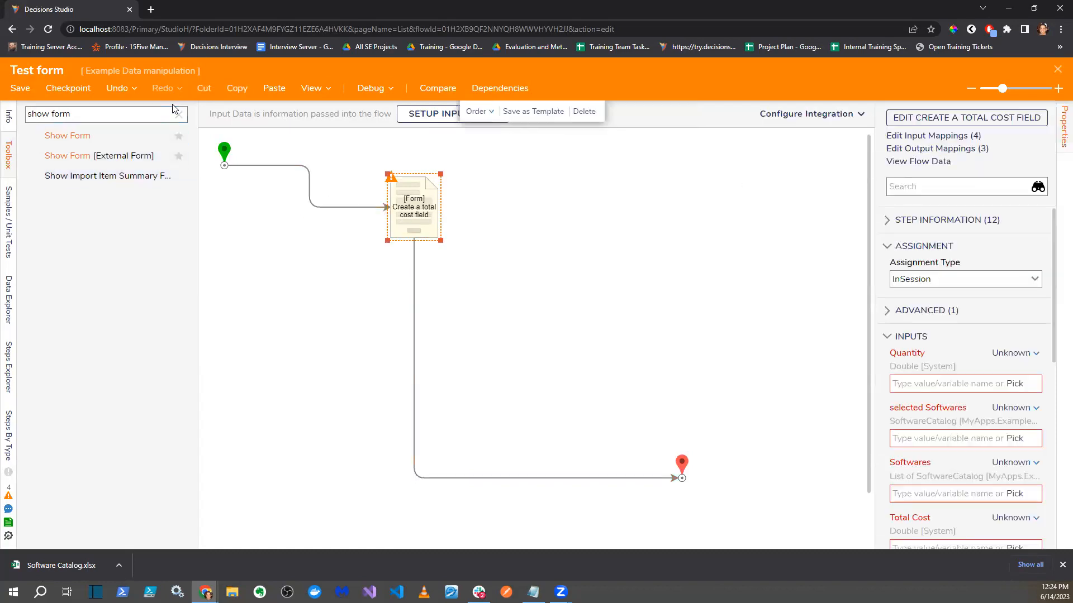
pyautogui.click(10, 317)
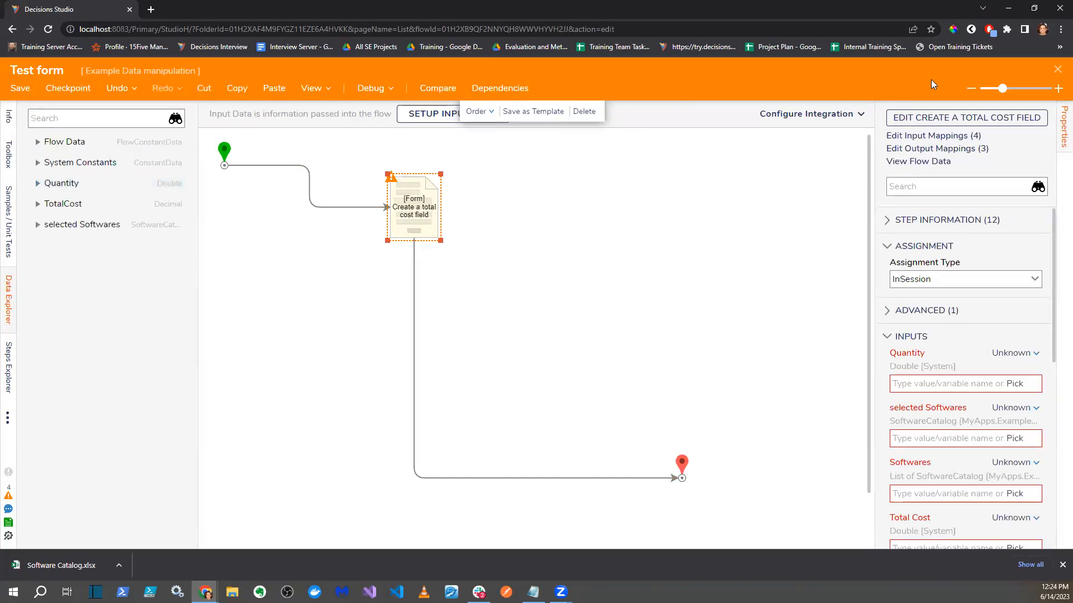
pyautogui.click(1057, 70)
pyautogui.click(682, 367)
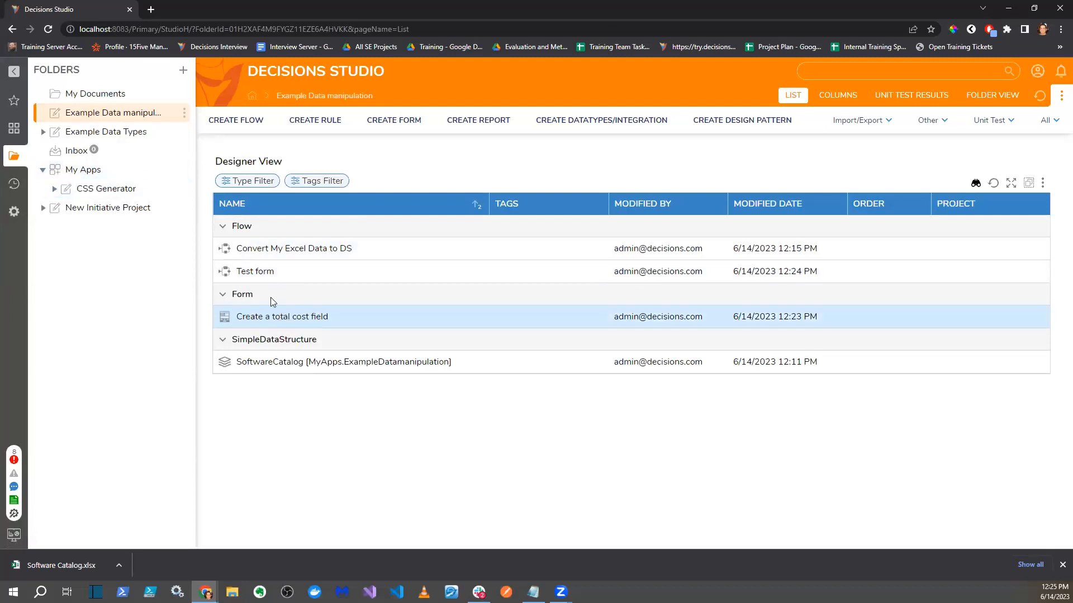
# - Open the Multiply Based on Selection rule flow of the Create a total cost field form, going through the Test form flow
pyautogui.click(253, 271)
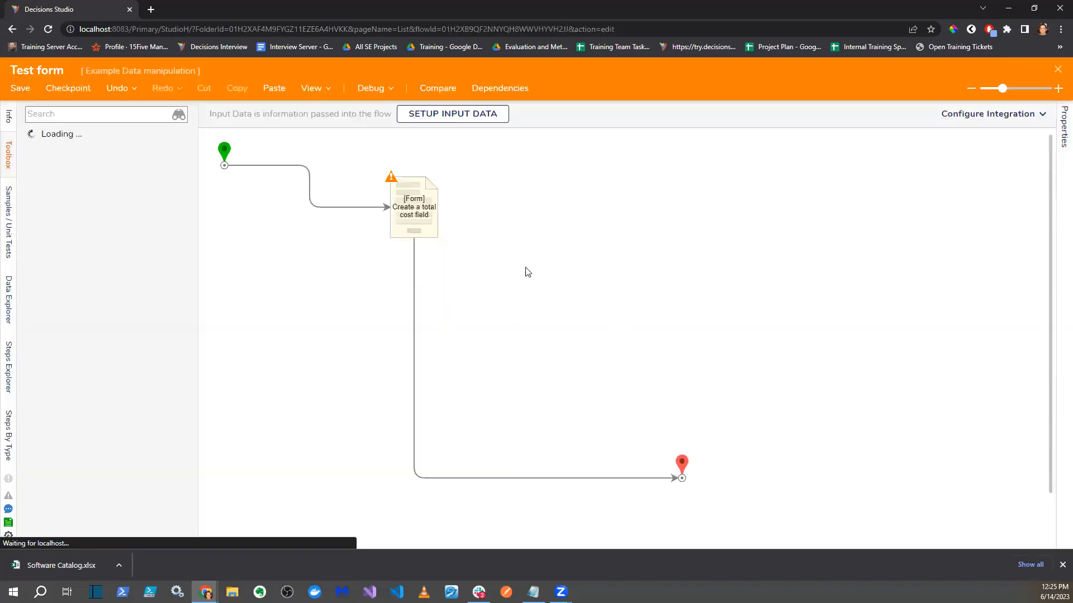
pyautogui.click(967, 118)
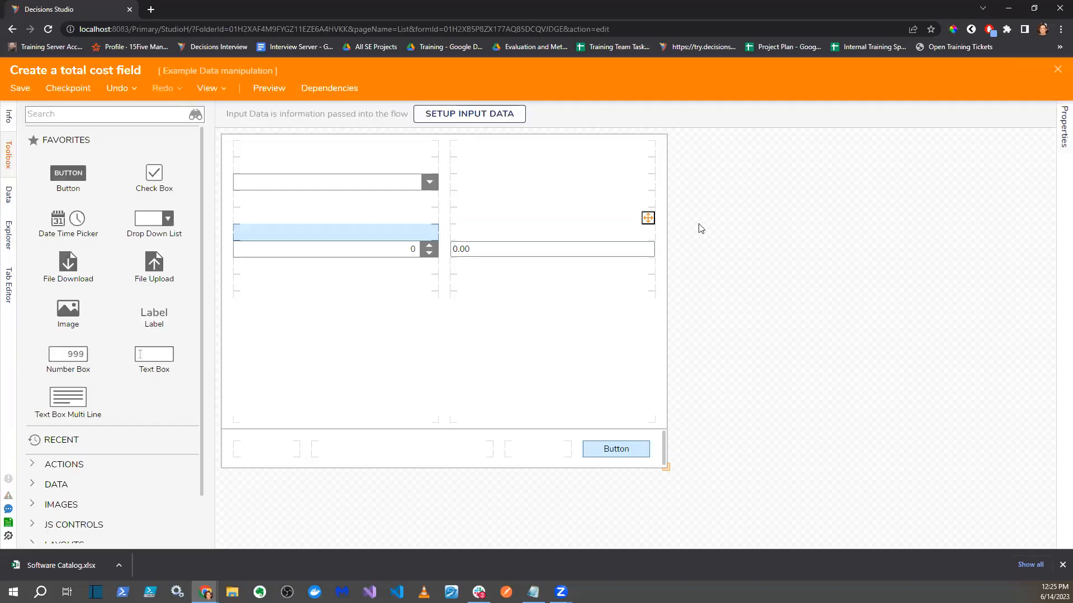
pyautogui.click(1062, 127)
pyautogui.scroll(-8, 966, 335)
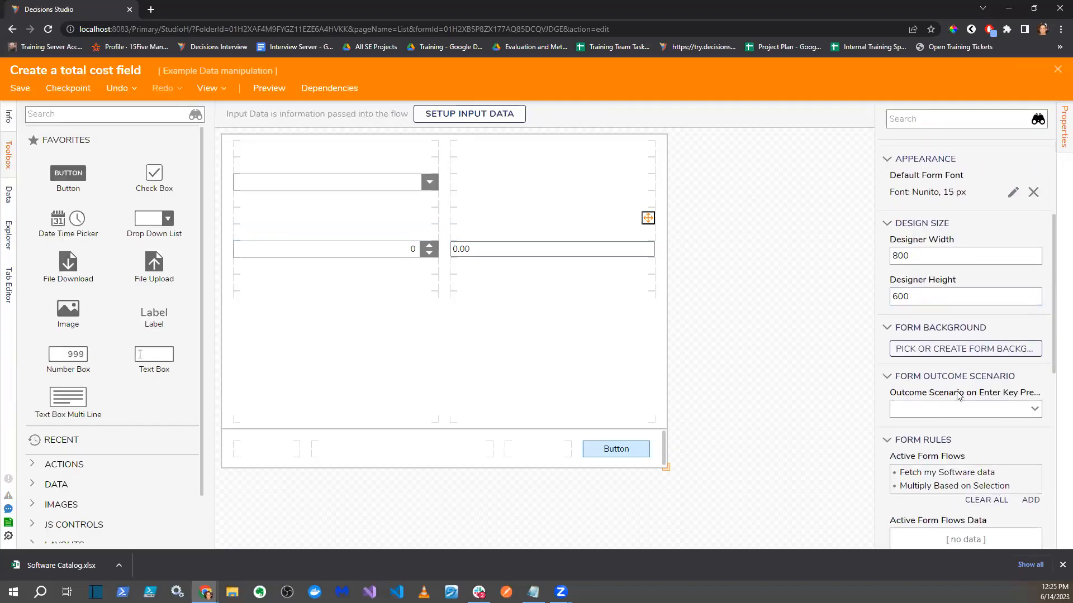
pyautogui.click(1021, 339)
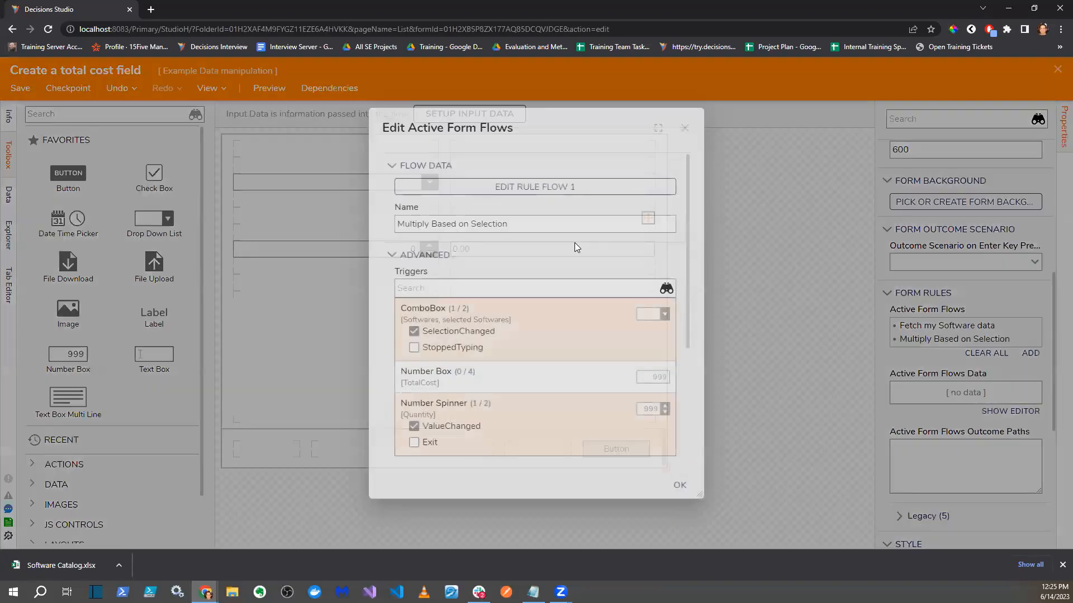
pyautogui.click(526, 183)
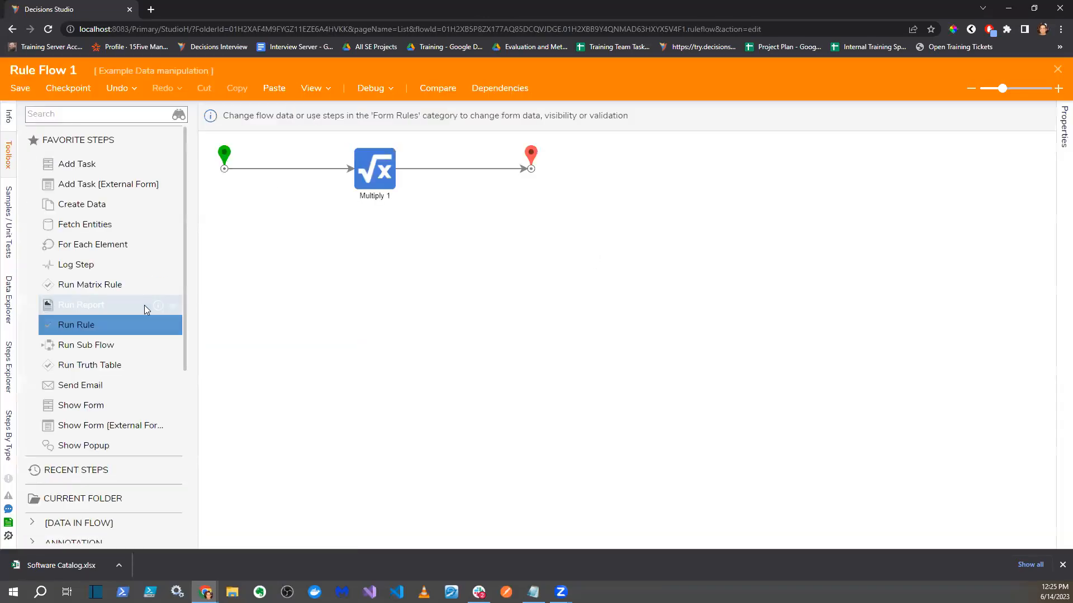
# - Add a Get Numeric Value step from the Excel & CSV category below the Multiply step and review its inputs
pyautogui.scroll(-5, 78, 303)
pyautogui.click(32, 312)
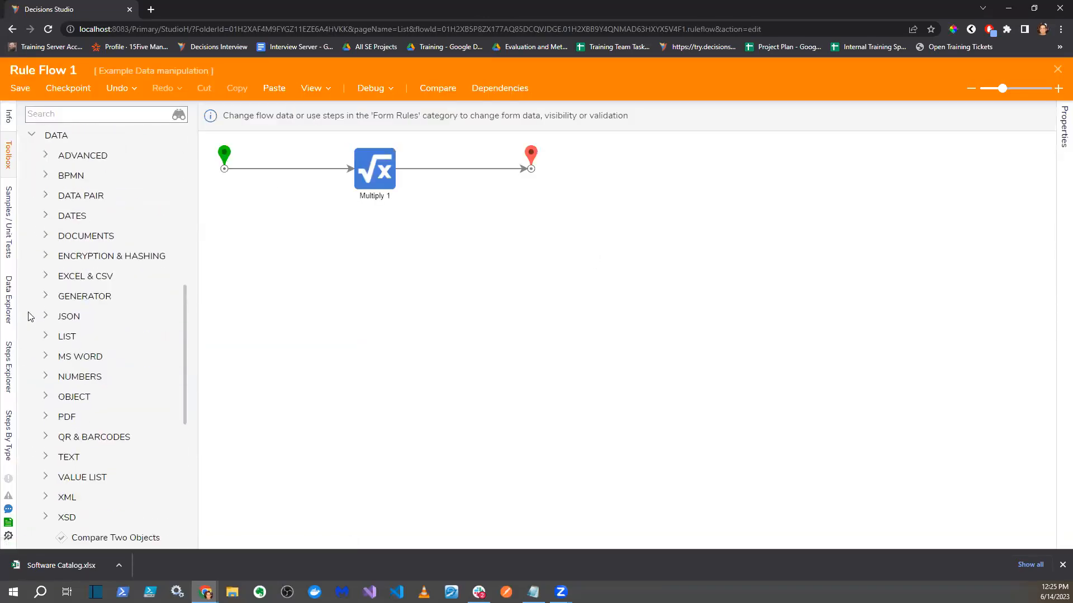
pyautogui.click(46, 277)
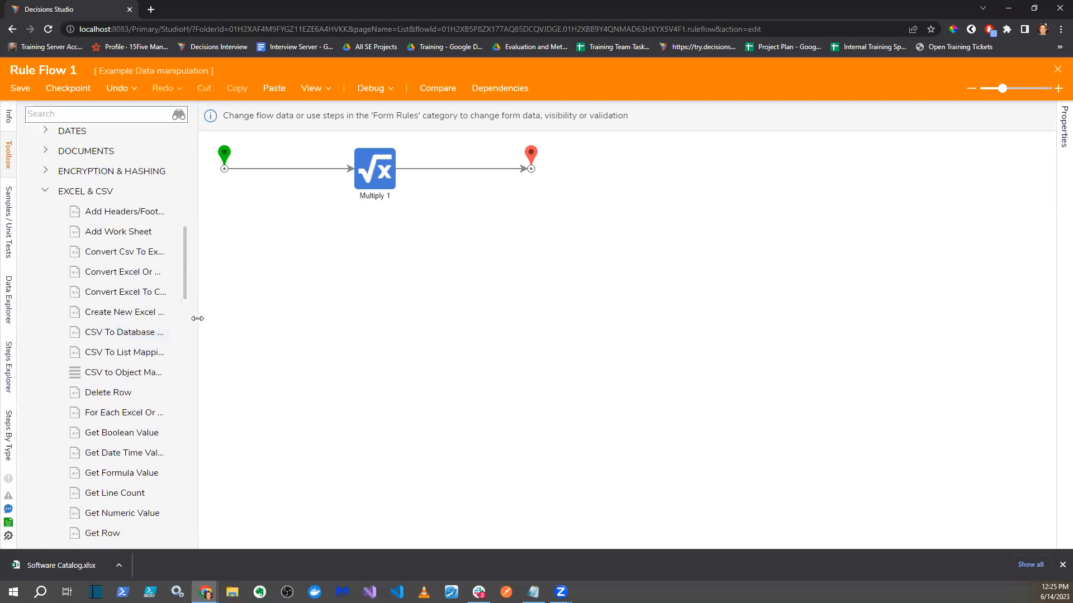
pyautogui.moveTo(420, 342); pyautogui.dragTo(420, 342)
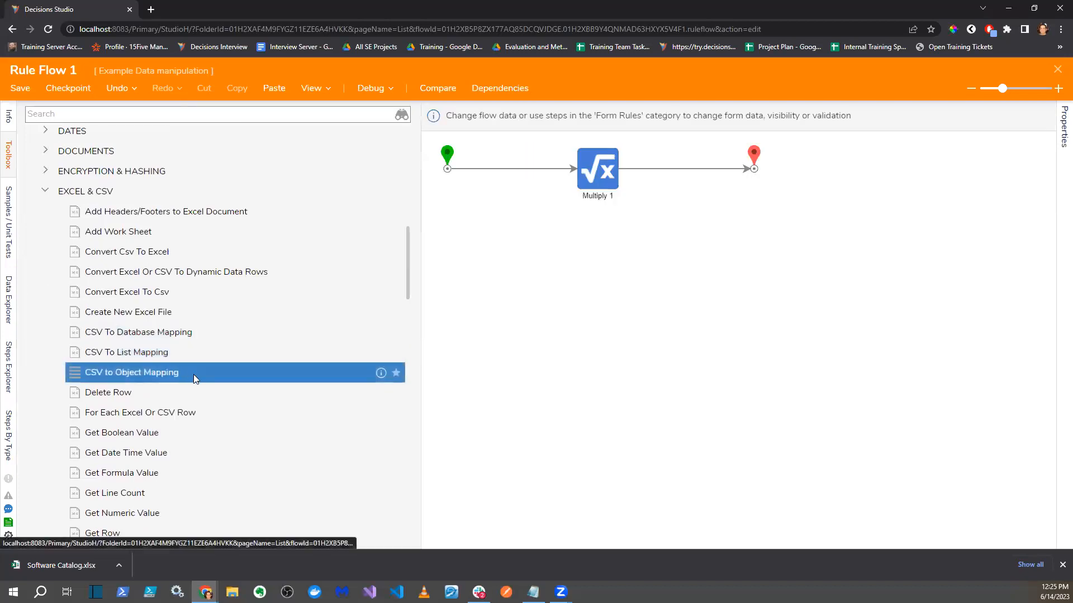
pyautogui.scroll(-3, 196, 391)
pyautogui.moveTo(168, 401); pyautogui.dragTo(550, 341)
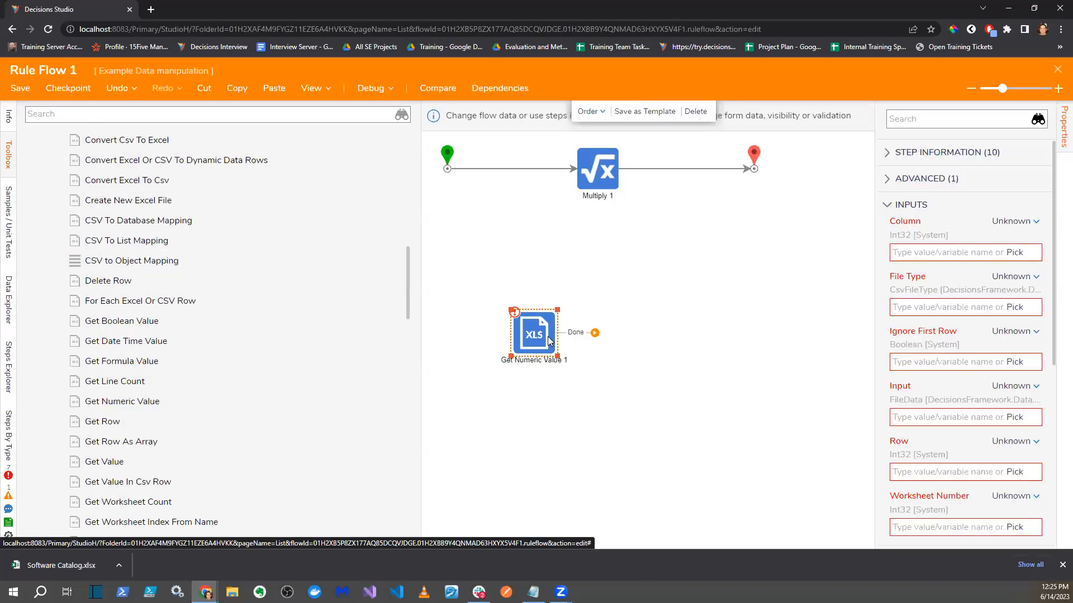
pyautogui.scroll(-2, 1022, 397)
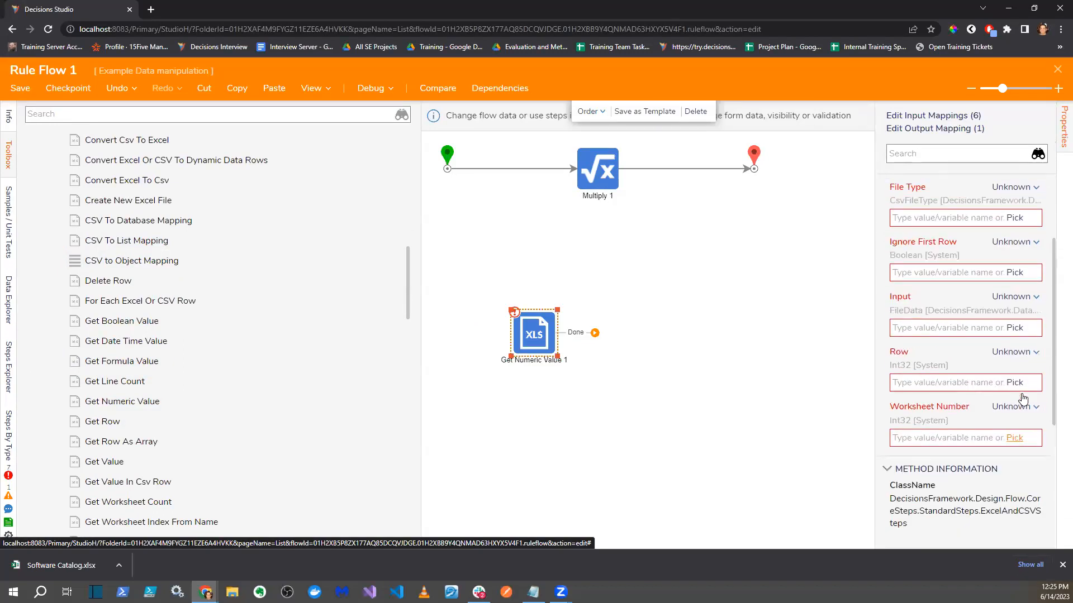
pyautogui.scroll(2, 1022, 397)
pyautogui.scroll(2, 969, 340)
pyautogui.scroll(-1, 240, 425)
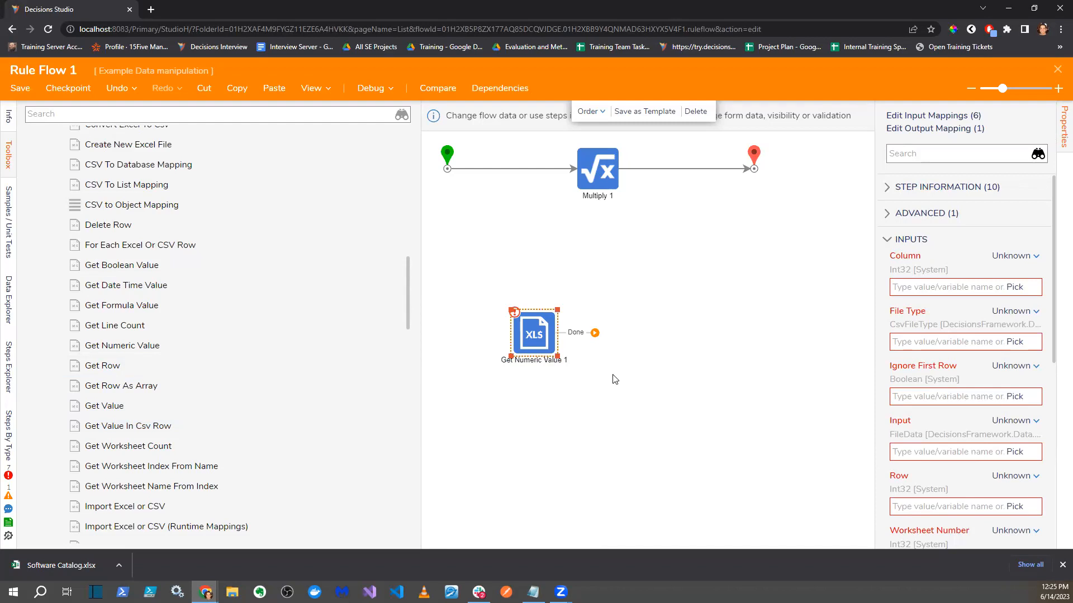
# - Close the rule flow, the form and the Test form flow without saving, returning to the Example Data manipulation folder
pyautogui.click(1057, 69)
pyautogui.click(620, 365)
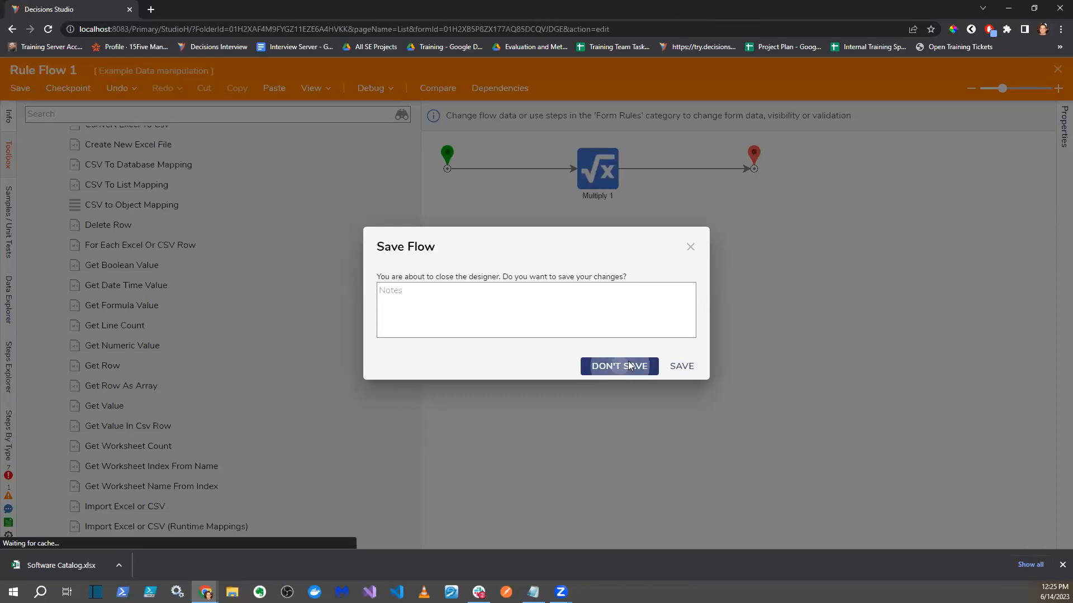
pyautogui.click(686, 130)
pyautogui.click(1057, 69)
pyautogui.click(621, 365)
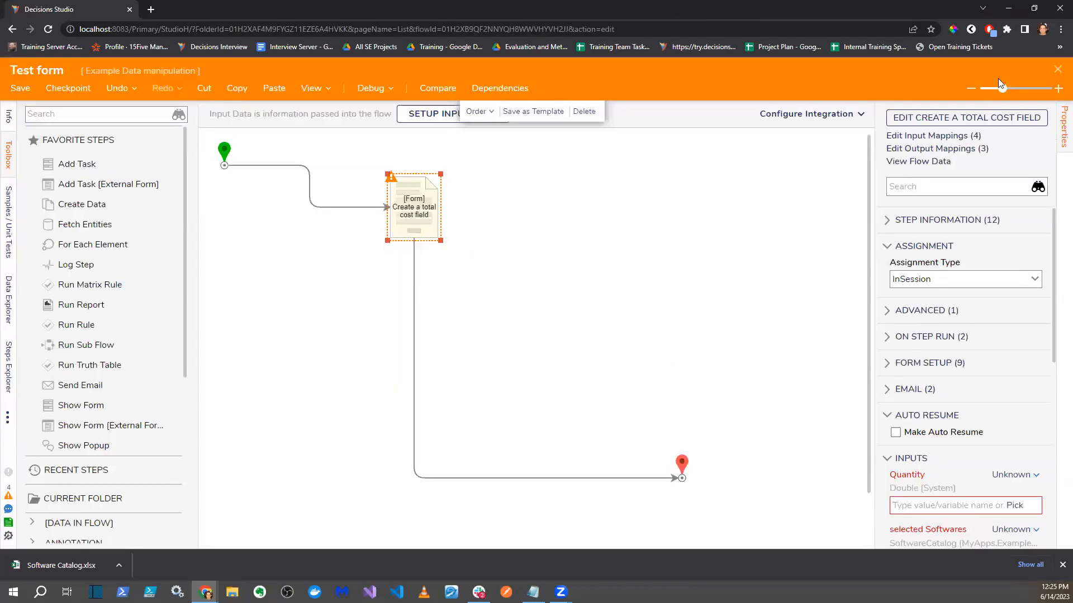
pyautogui.click(1057, 69)
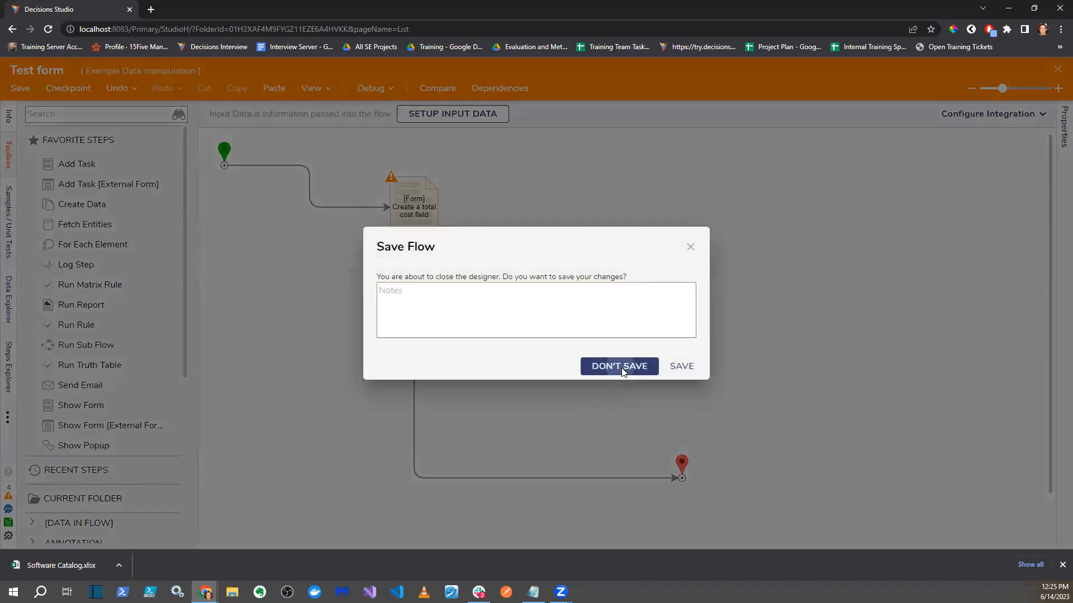
pyautogui.click(619, 366)
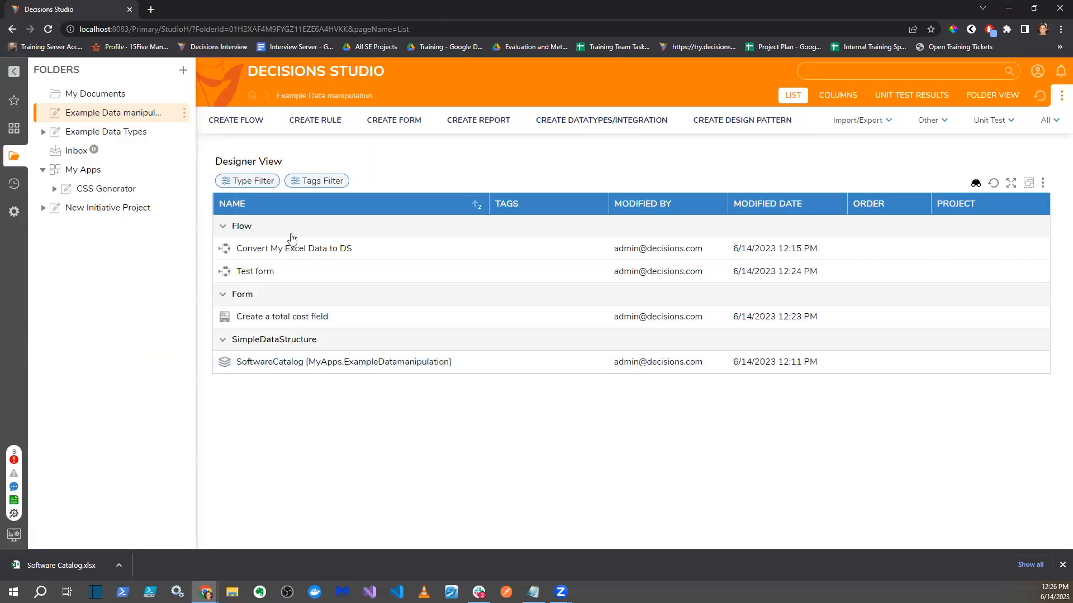
# - Examine the user-defined data types available for creation, such as Database Structure, Flow Structure and Entity, without creating one
pyautogui.click(580, 121)
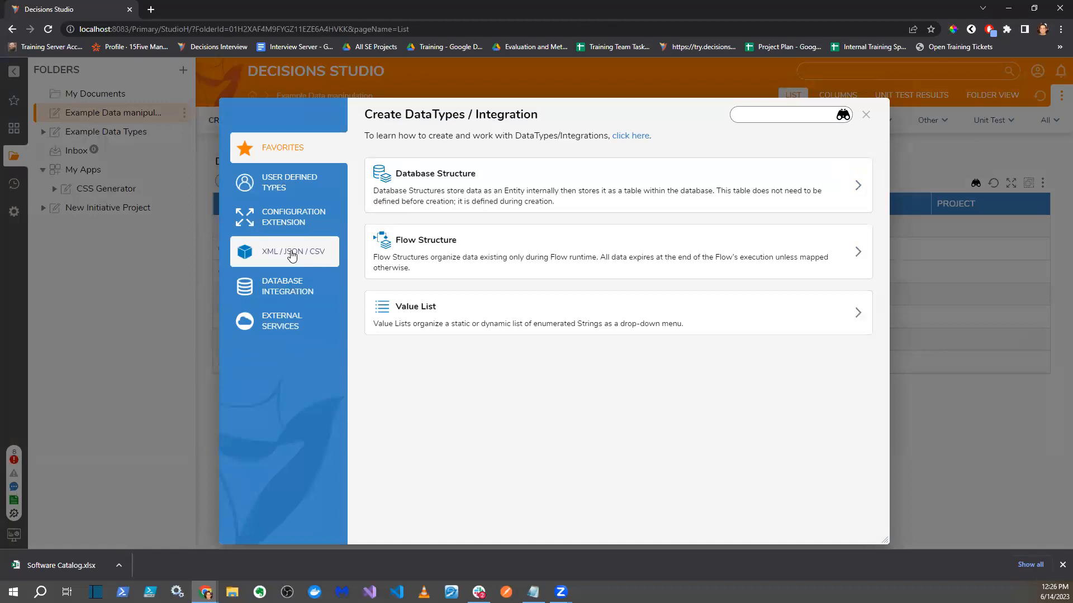
pyautogui.click(295, 190)
pyautogui.scroll(-5, 542, 390)
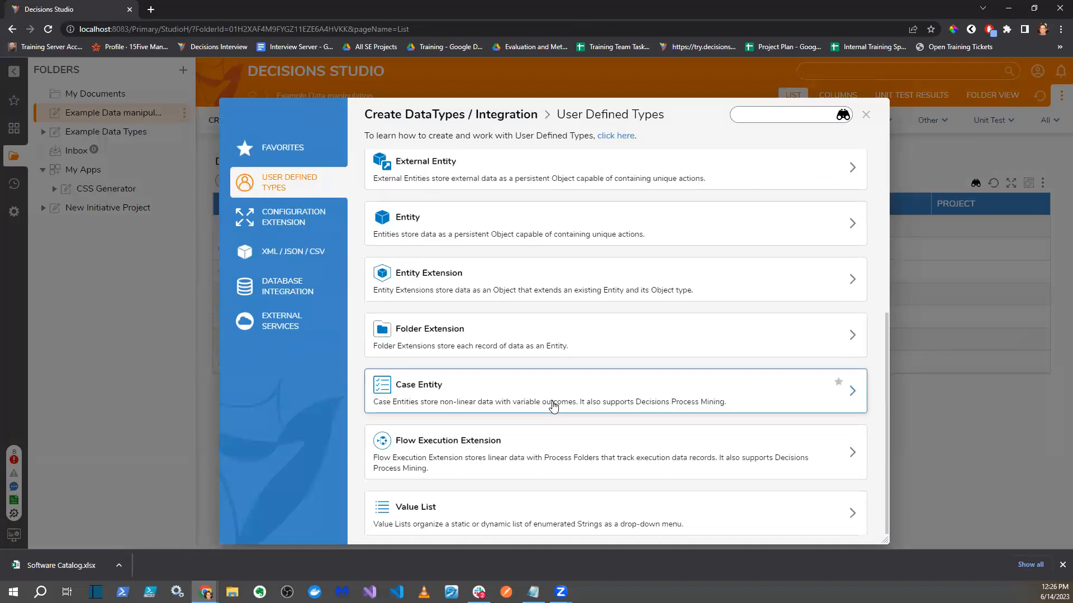
pyautogui.scroll(5, 555, 408)
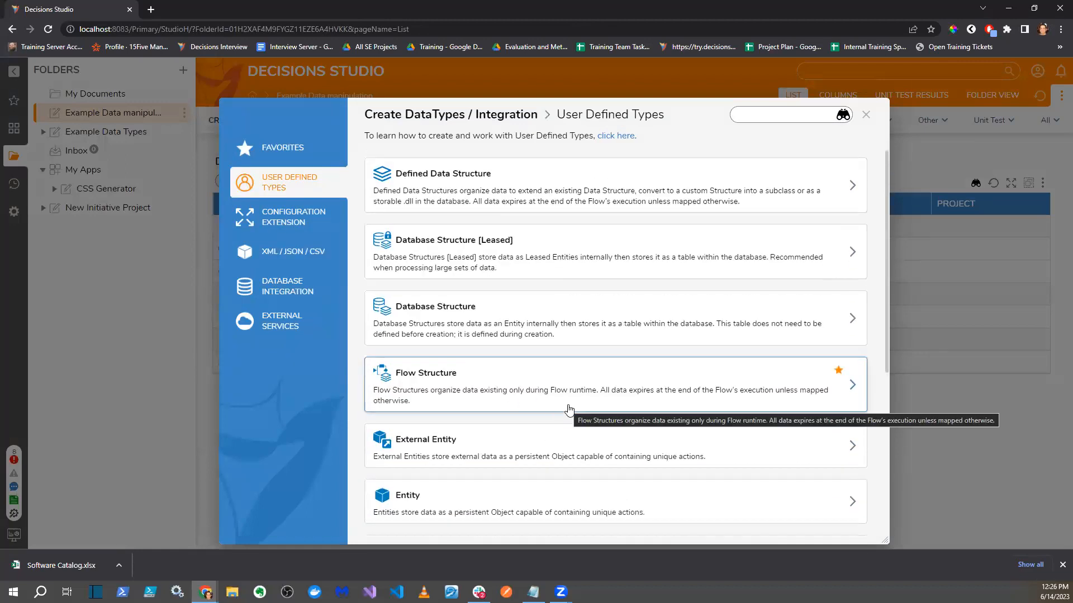
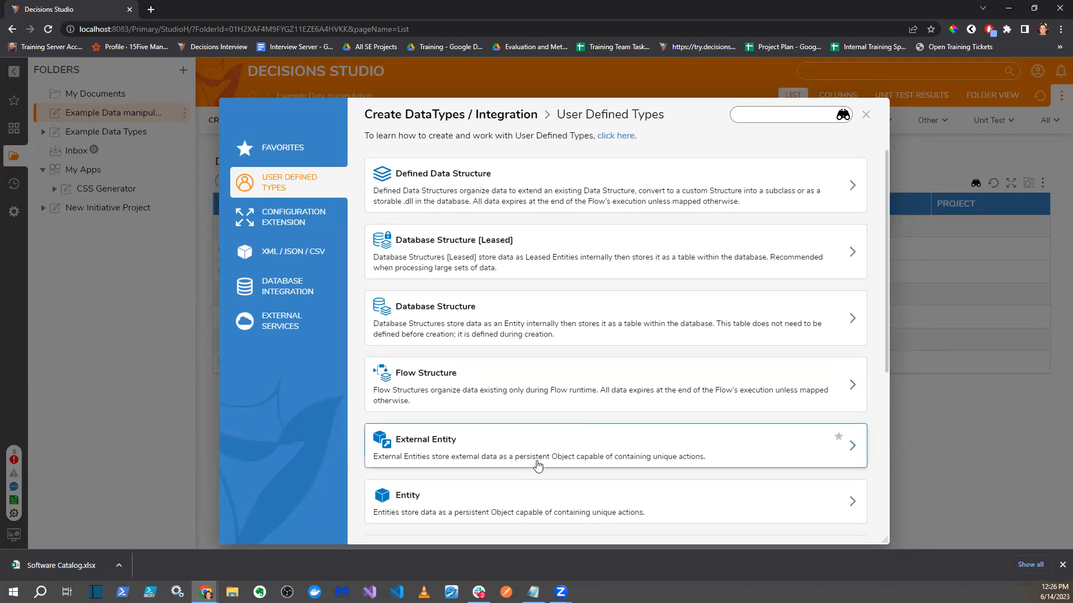
pyautogui.click(866, 114)
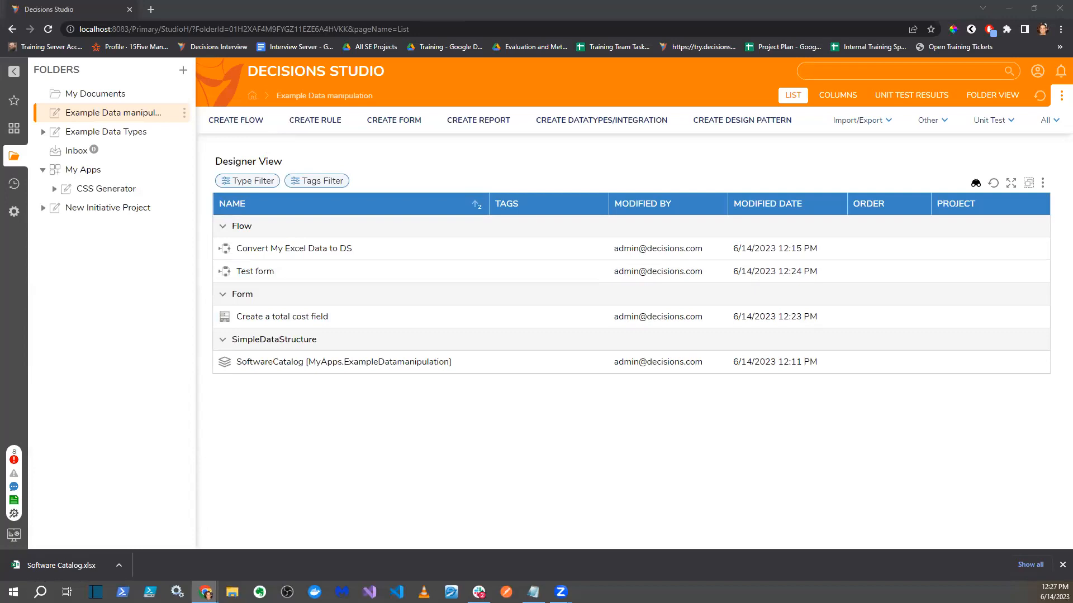
# - Switch to the Testexcel spreadsheet in Google Sheets to view its vehicle data, and return to Decisions Studio
pyautogui.hotkey('alt', 'Tab')
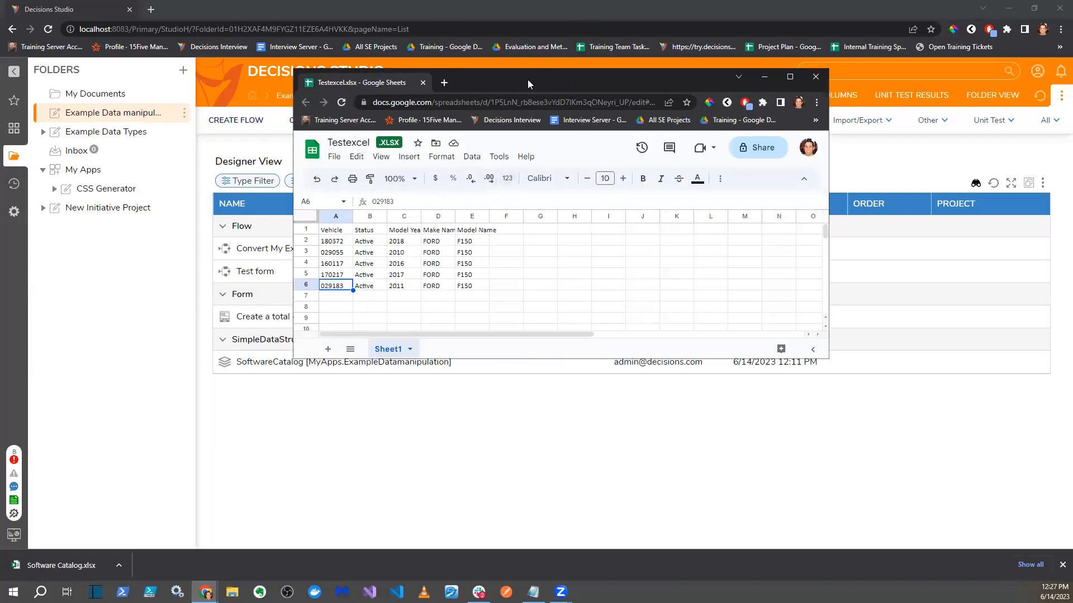
pyautogui.click(8, 134)
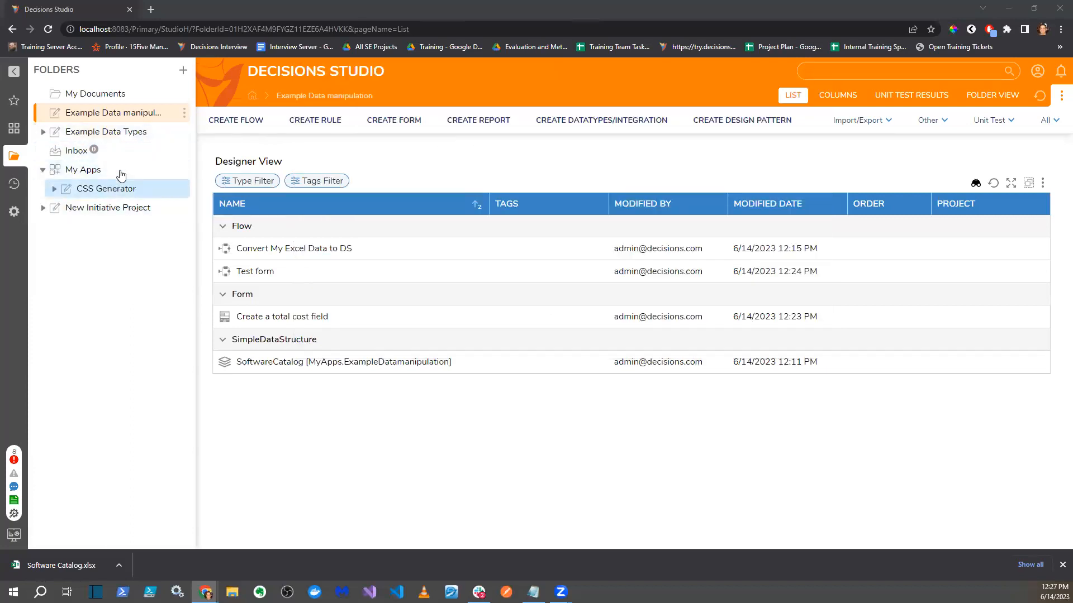
# - Start a new Database Structure in the Example Data Types folder and name it TestVehicles
pyautogui.click(106, 131)
pyautogui.click(597, 124)
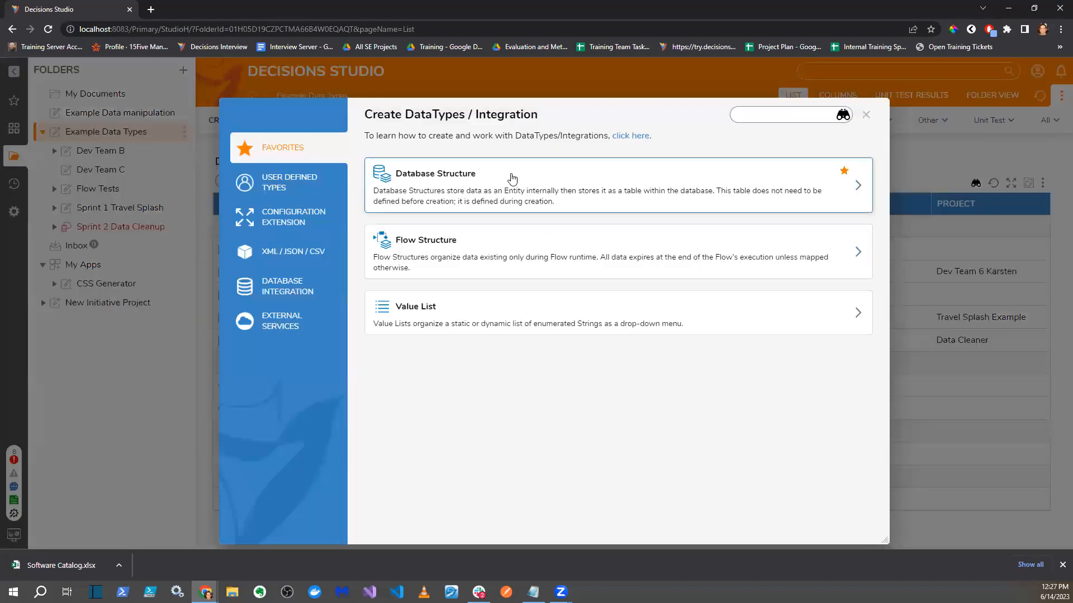
pyautogui.click(510, 179)
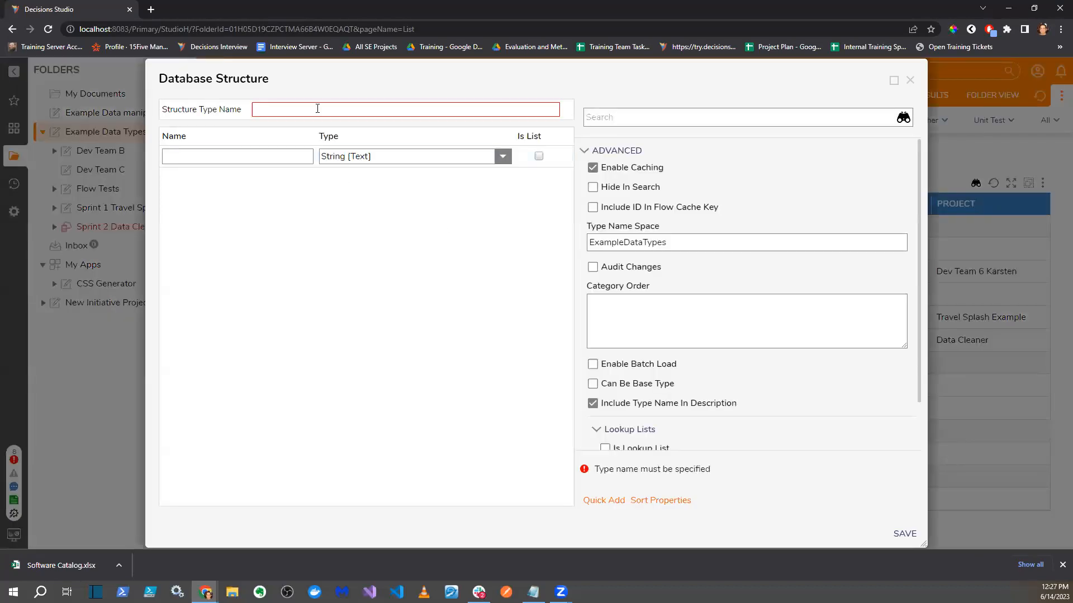
pyautogui.write('TestVehica')
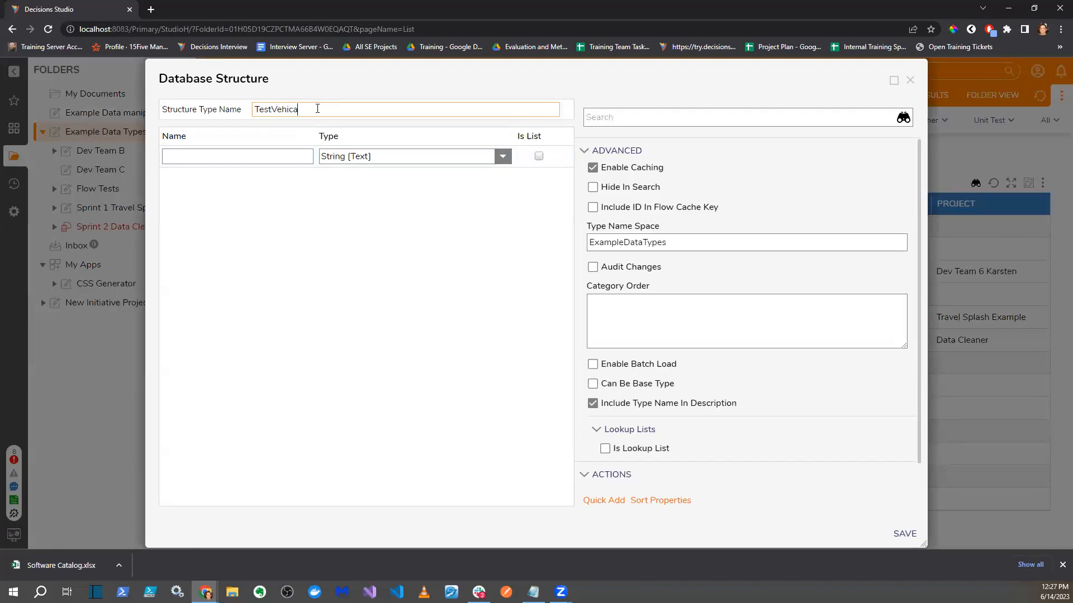
pyautogui.press('BackSpace')
pyautogui.write('les')
# - Add the text fields Vehicle, Status, Model, MakeName and ModelName to the TestVehicles structure and save it
pyautogui.click(274, 162)
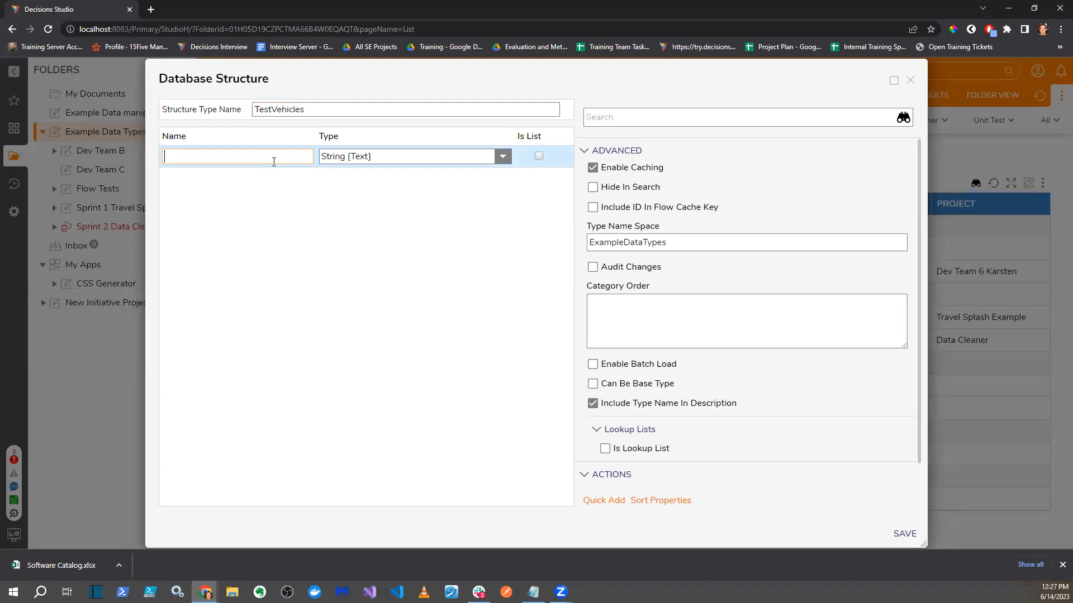
pyautogui.write('Vehicle')
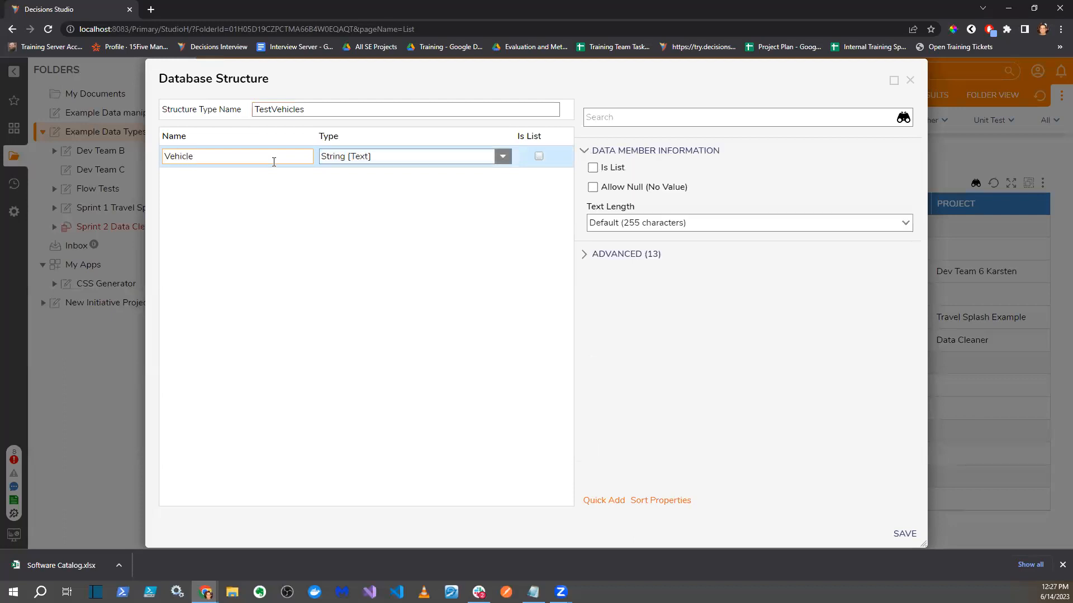
pyautogui.click(199, 182)
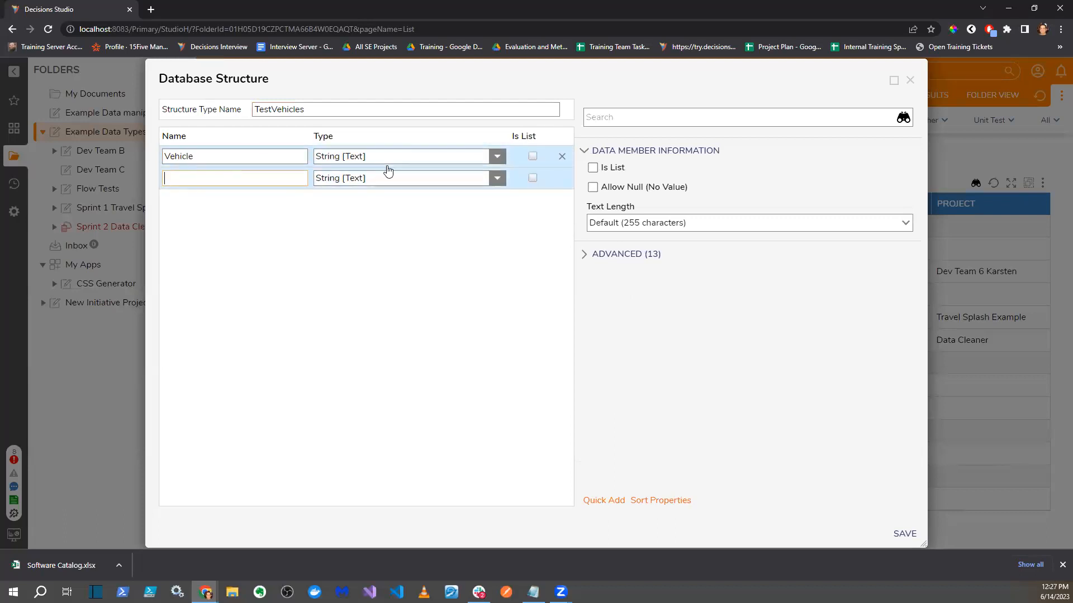
pyautogui.write('Status')
pyautogui.click(192, 198)
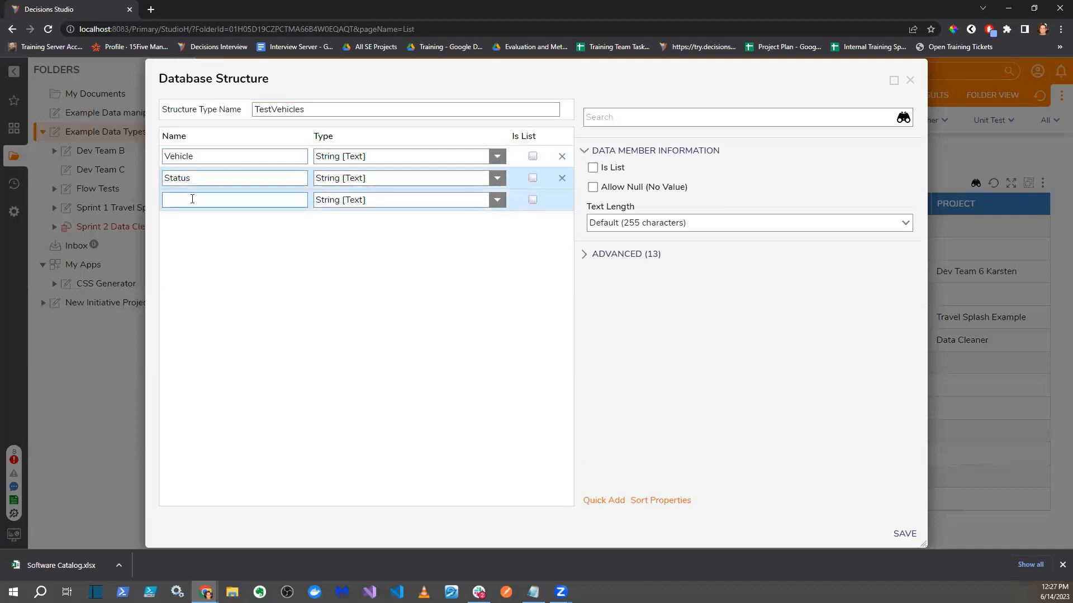
pyautogui.write('Modul')
pyautogui.click(196, 226)
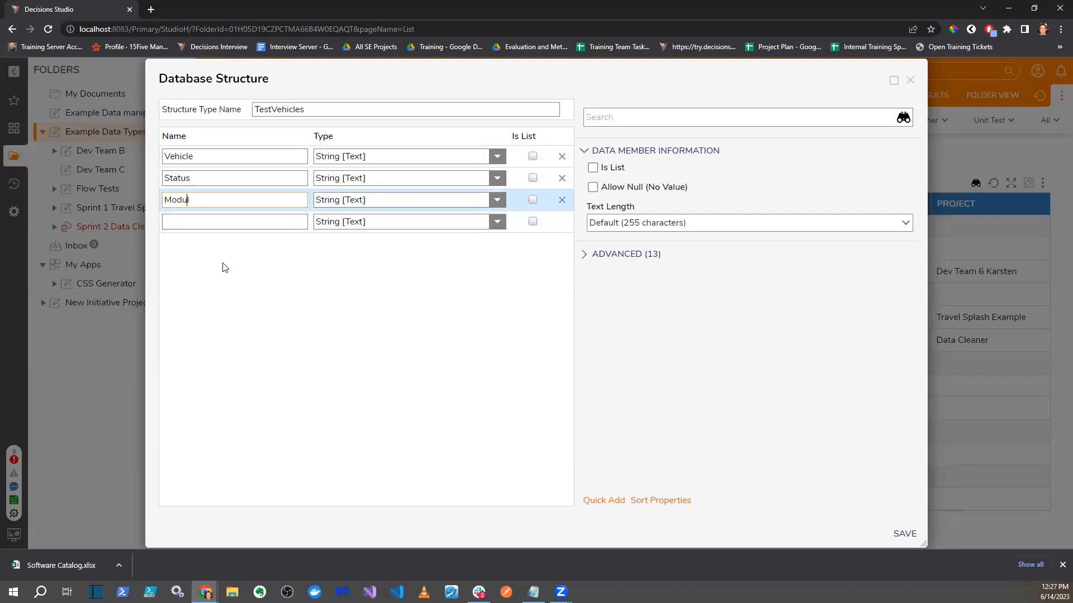
pyautogui.click(209, 220)
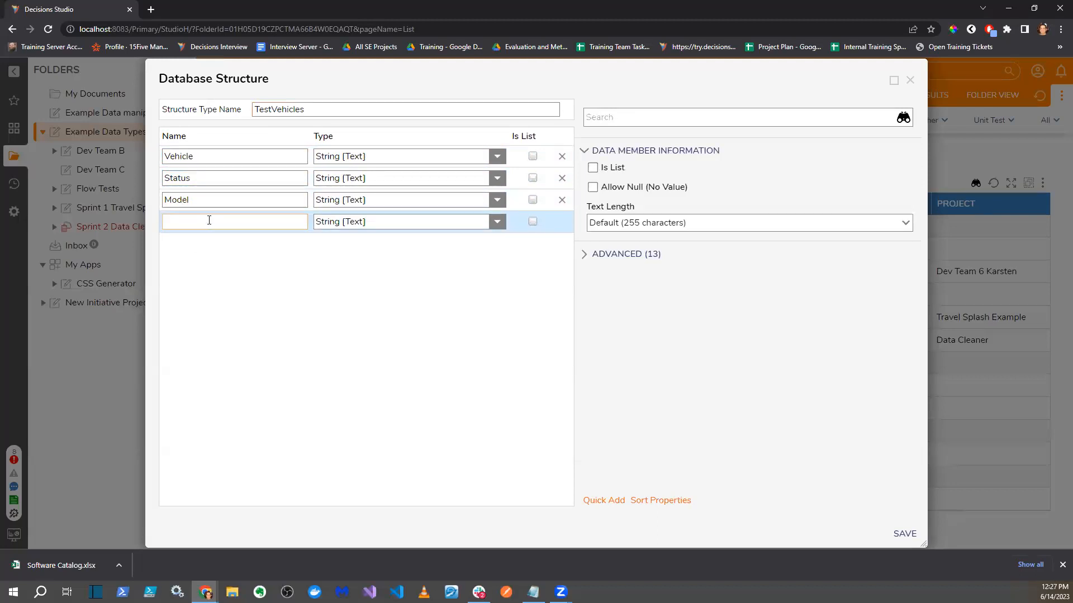
pyautogui.write('MakeName')
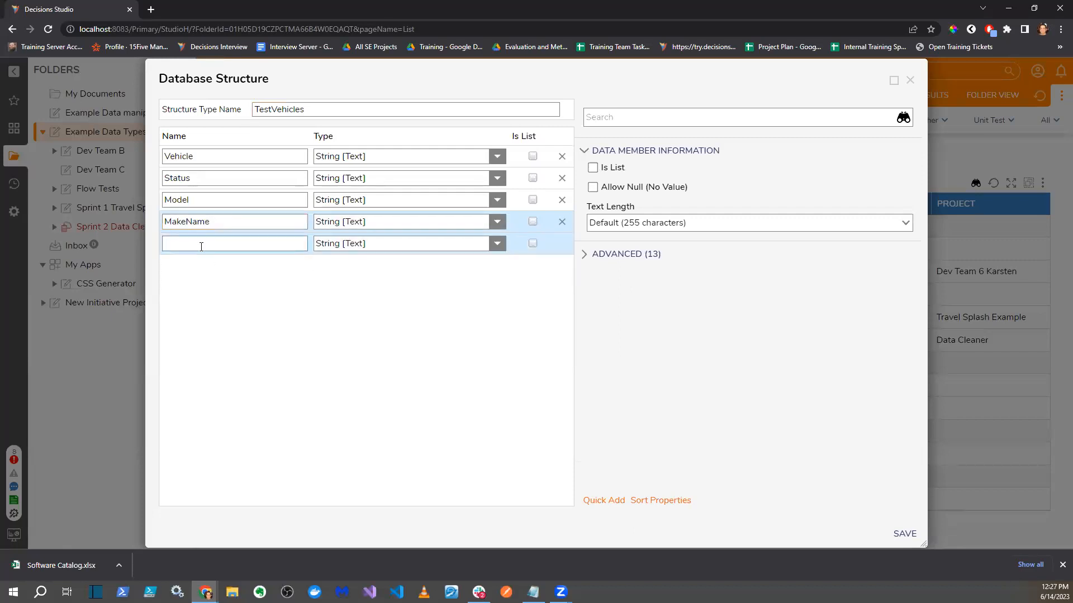
pyautogui.click(201, 243)
pyautogui.write('ModelName')
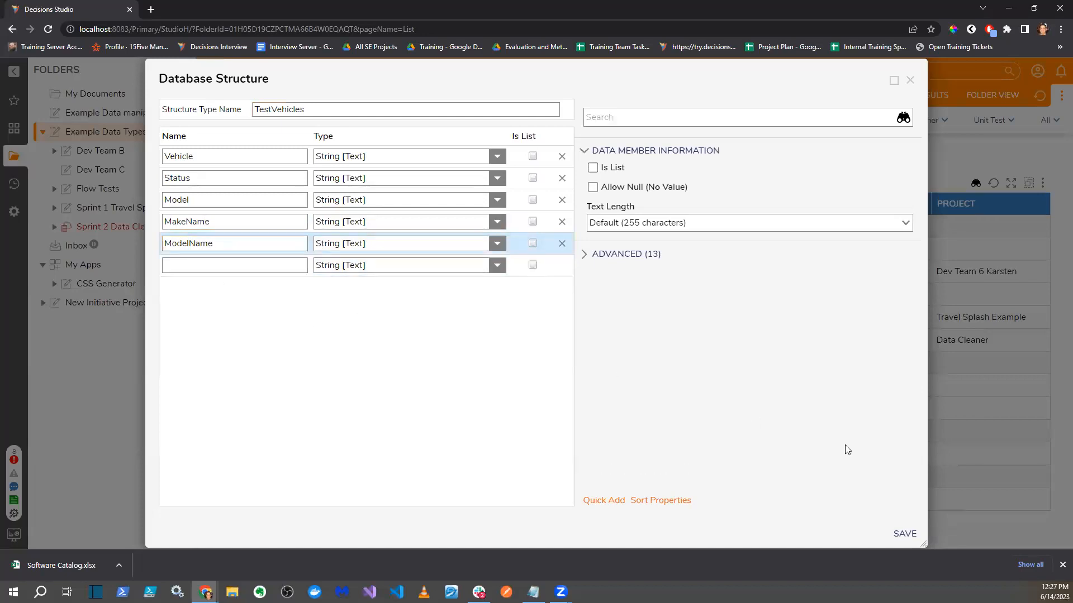
pyautogui.click(901, 538)
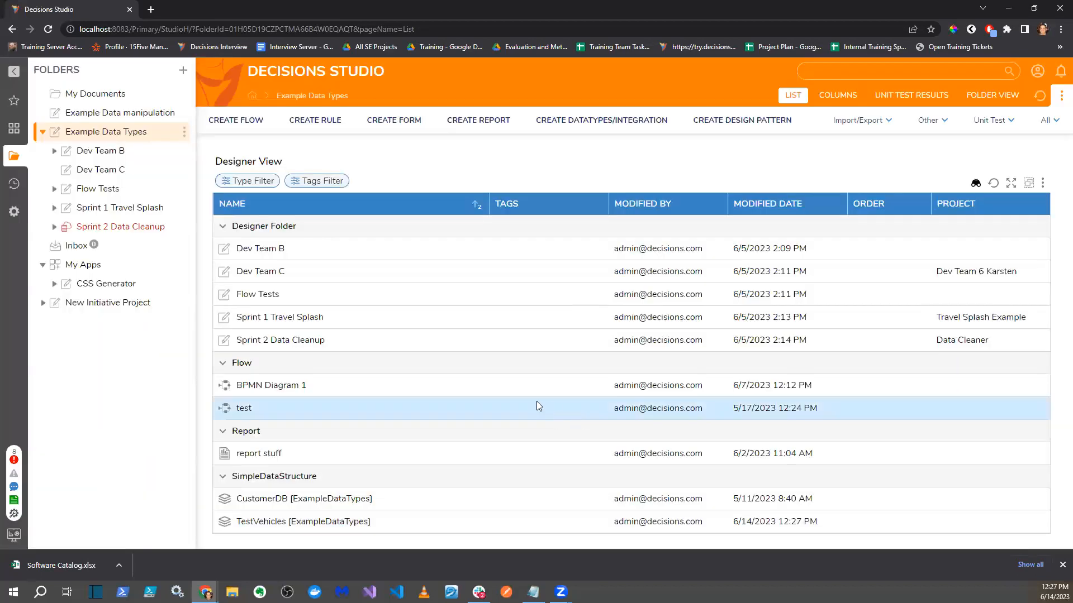
pyautogui.rightClick(326, 525)
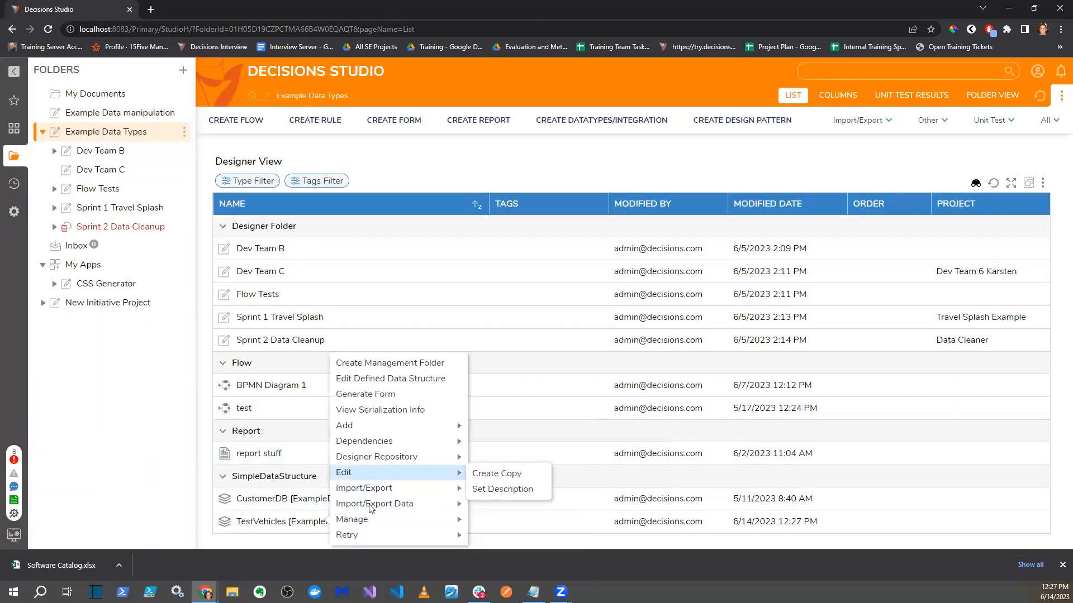
pyautogui.rightClick(280, 523)
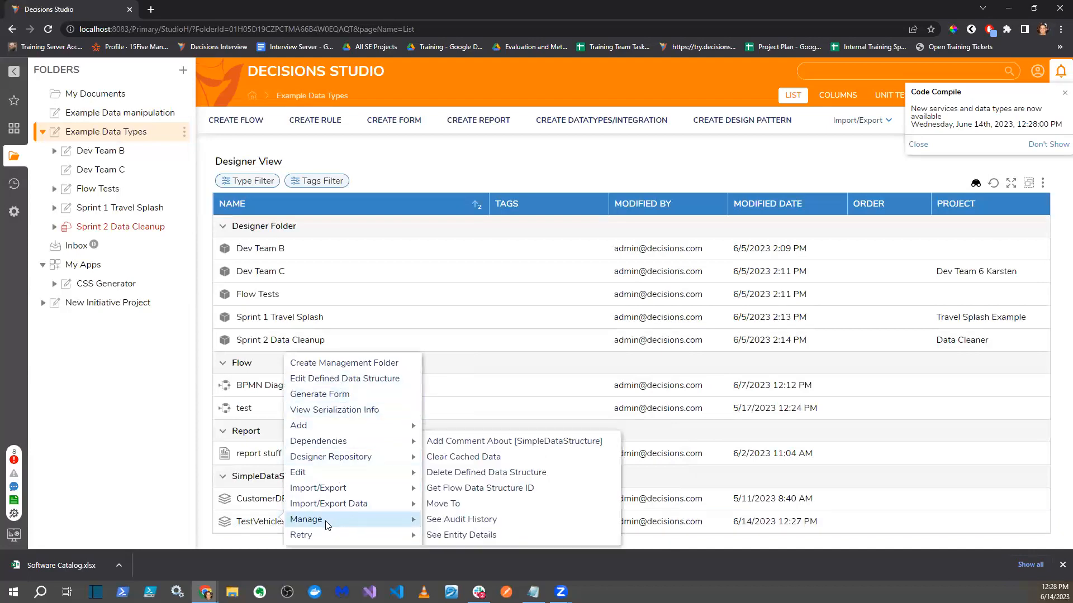
pyautogui.moveTo(370, 520)
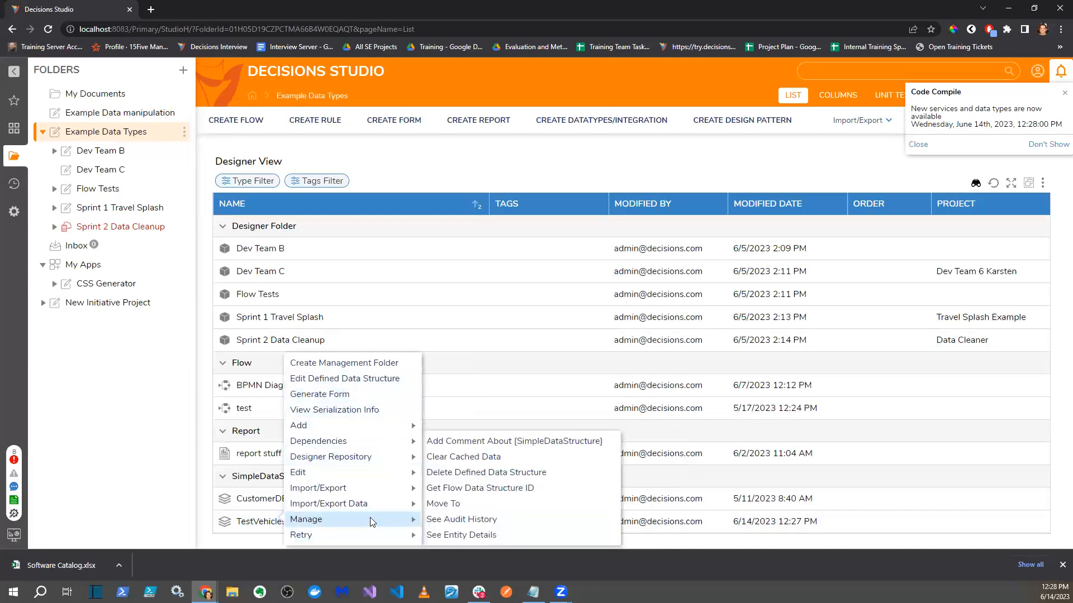
pyautogui.click(515, 390)
pyautogui.click(125, 462)
pyautogui.rightClick(291, 531)
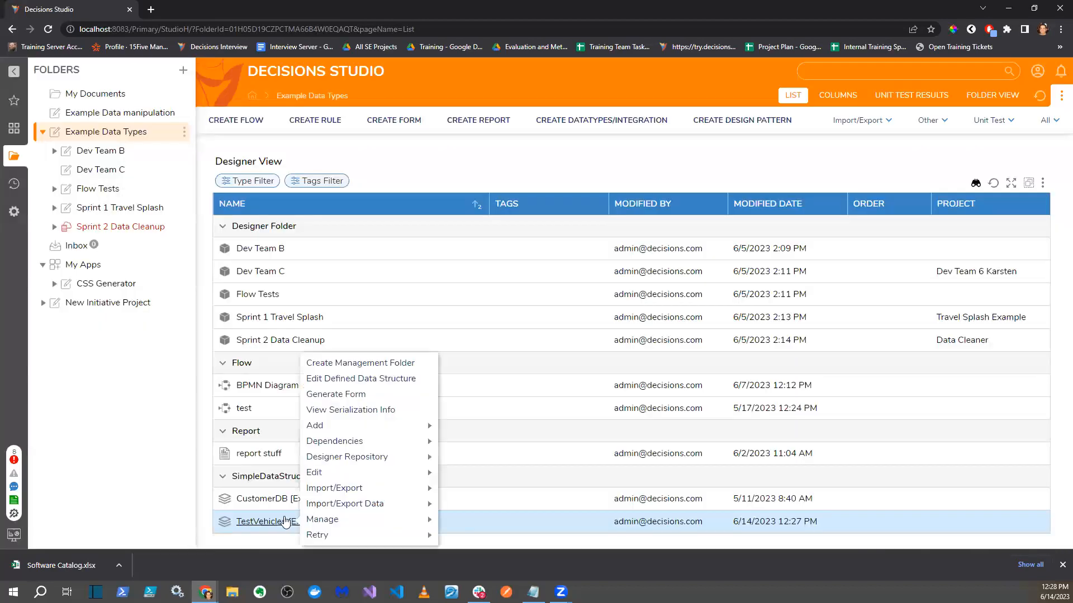
pyautogui.moveTo(414, 520)
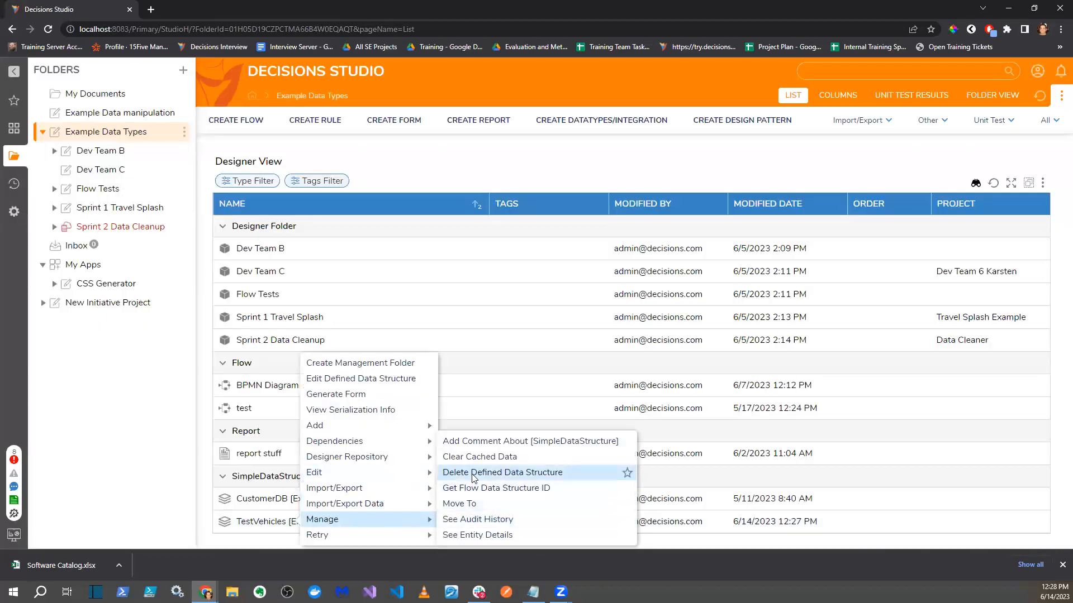
pyautogui.click(122, 510)
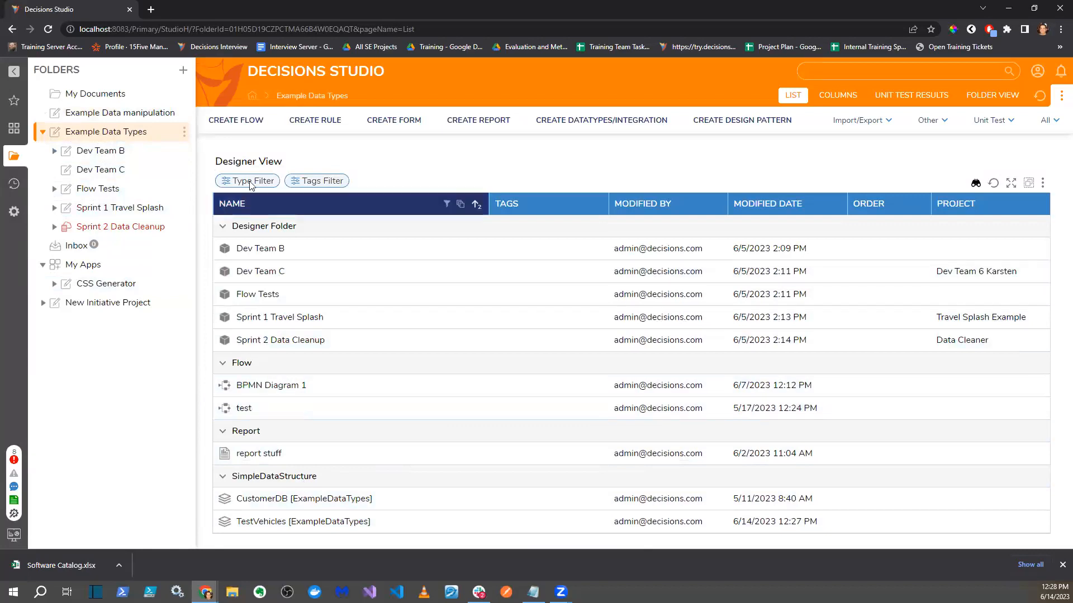
# - Create a new standard flow named Test Number Setting in the Example Data Types folder
pyautogui.click(245, 126)
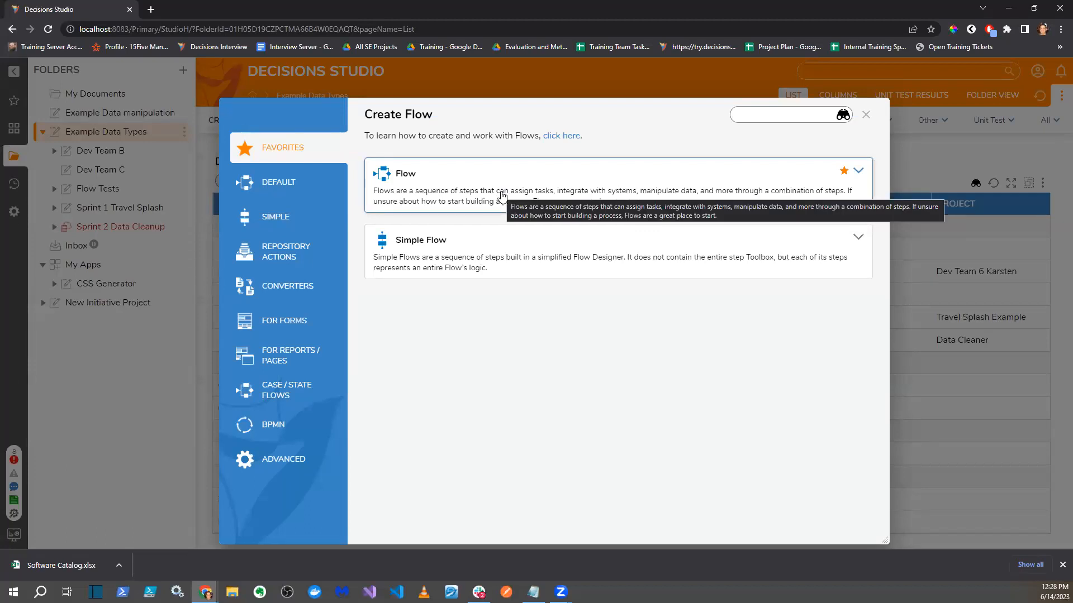
pyautogui.click(501, 195)
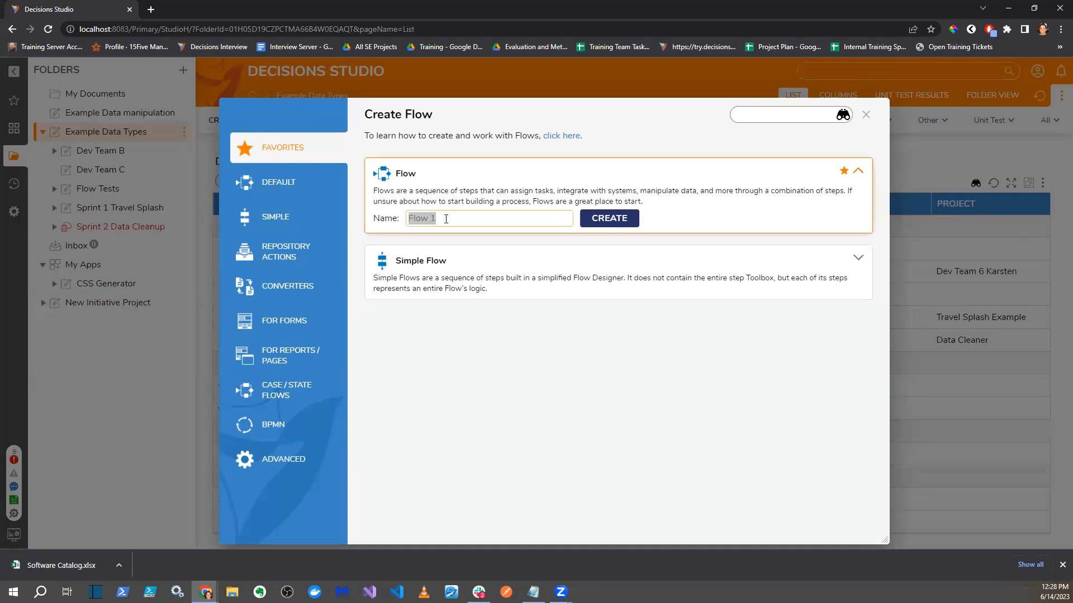
pyautogui.press('BackSpace')
pyautogui.write('Test Number Setting')
pyautogui.press('Return')
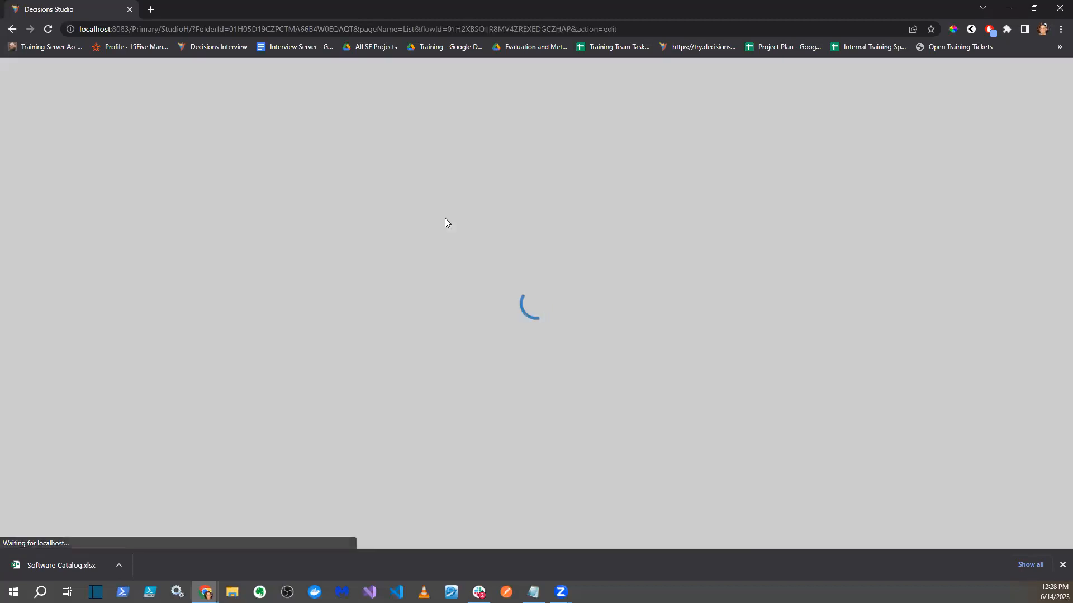
# - Find the CSV to Object Mapping step and place it in the flow, connected to the start step
pyautogui.click(223, 152)
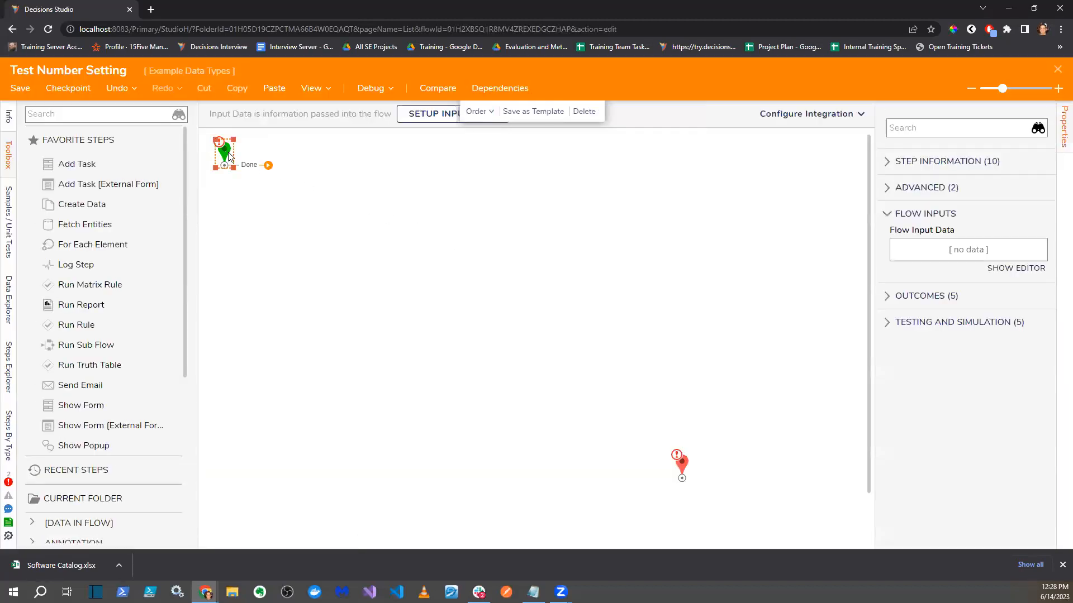
pyautogui.click(126, 120)
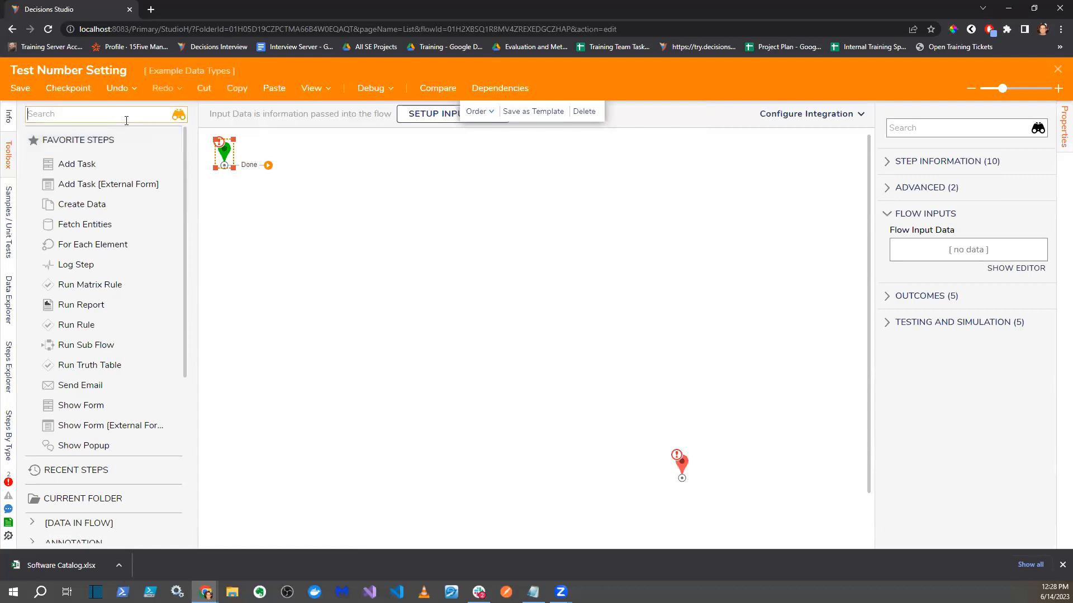
pyautogui.write('CSV Object Mappi')
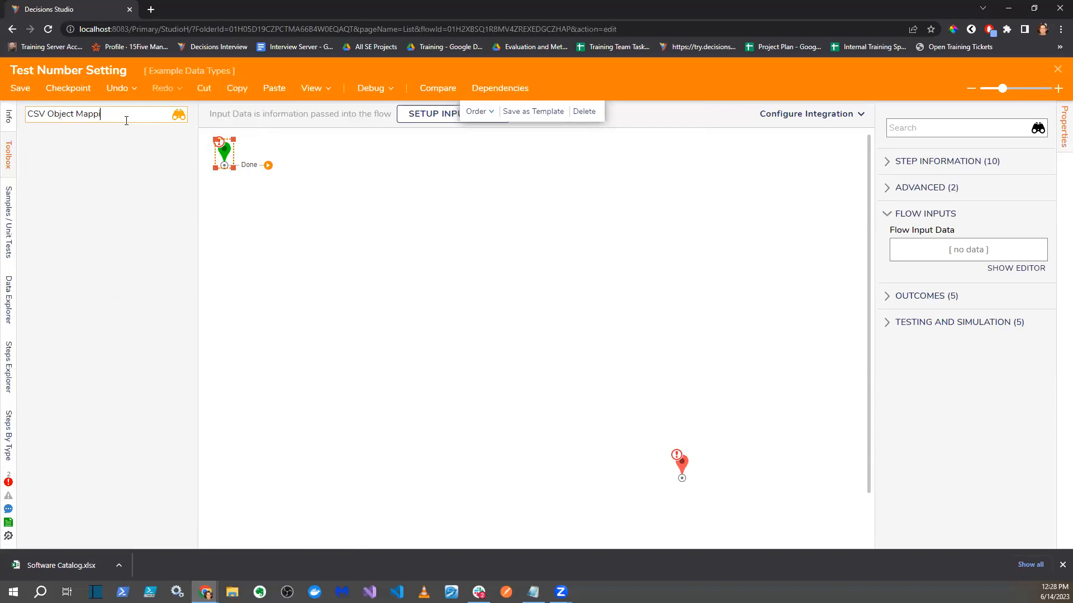
pyautogui.write('npg')
pyautogui.moveTo(81, 136); pyautogui.dragTo(451, 211)
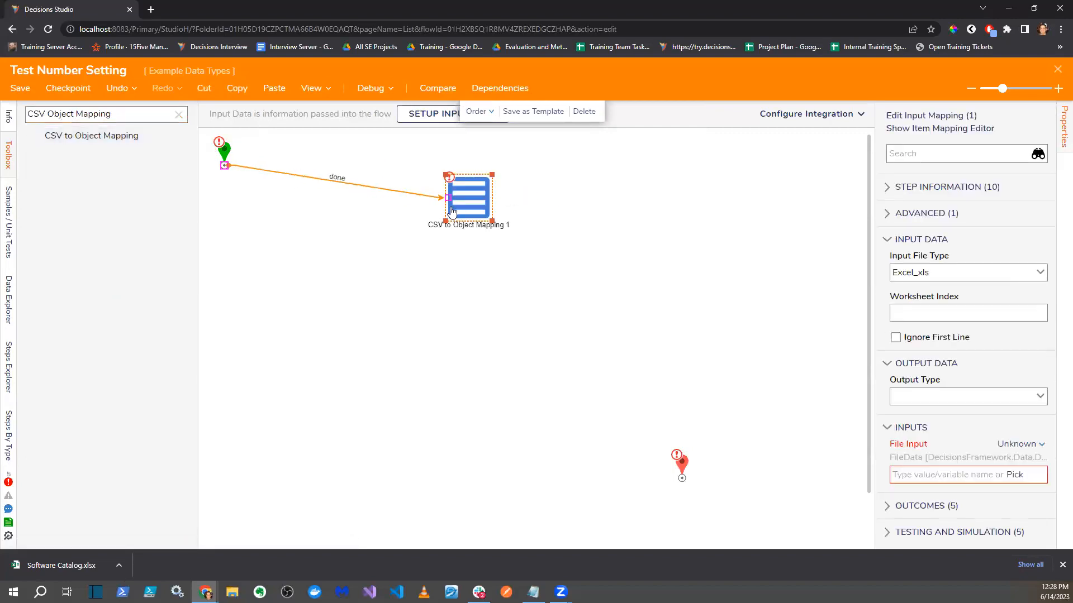
# - Define a flow input named File with the type File Data and save the input data
pyautogui.click(439, 114)
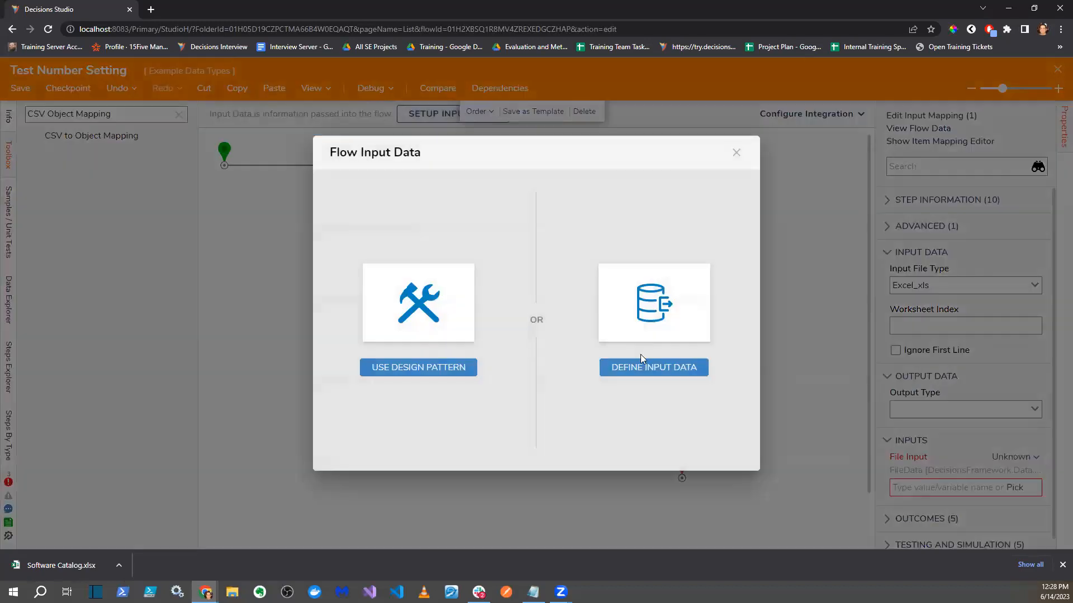
pyautogui.click(643, 368)
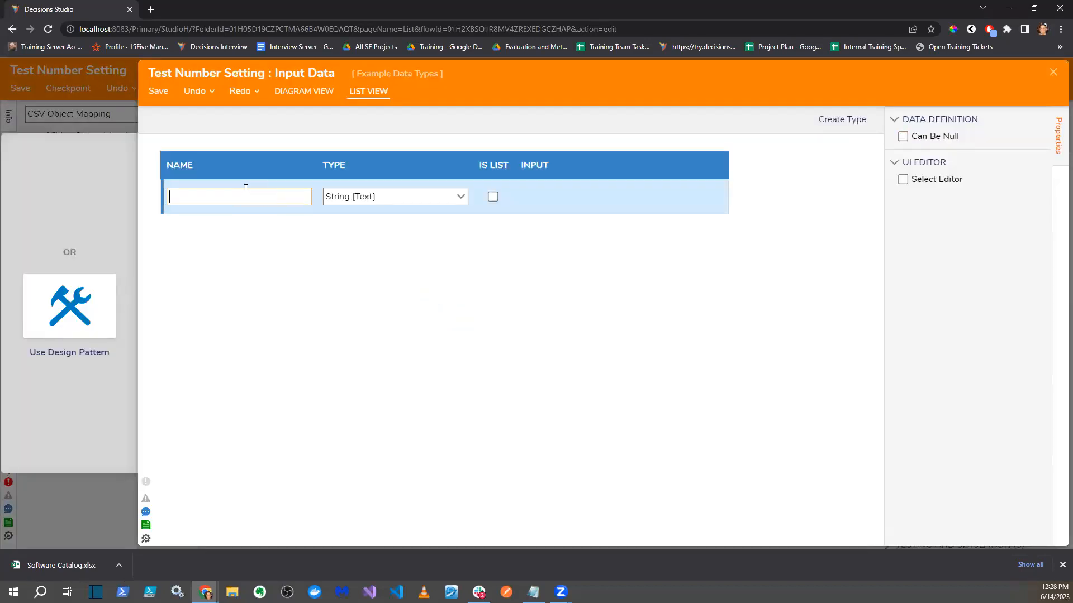
pyautogui.write('a')
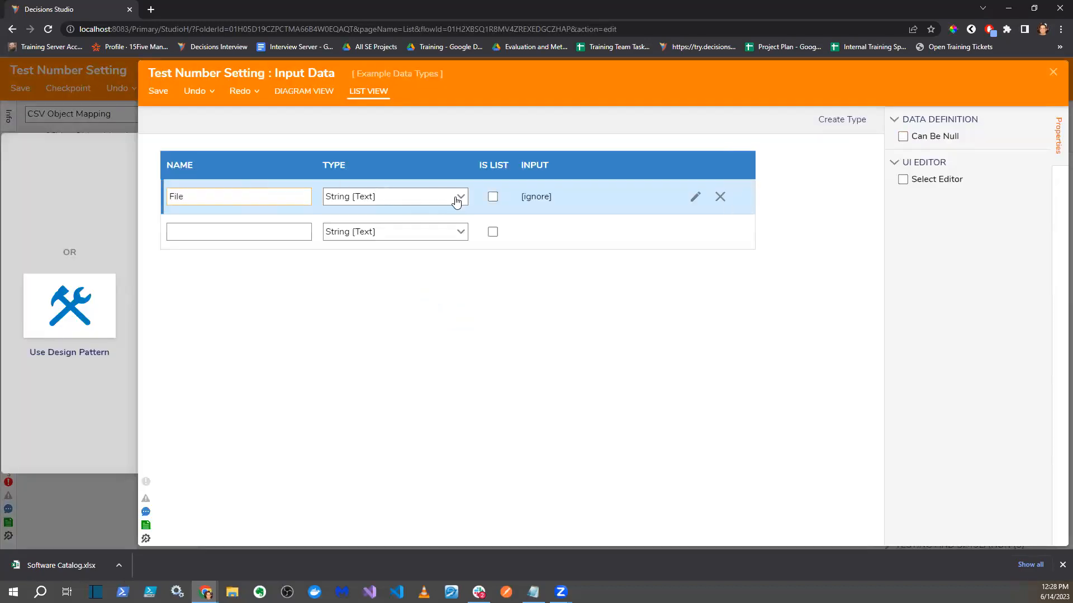
pyautogui.click(459, 197)
pyautogui.click(401, 273)
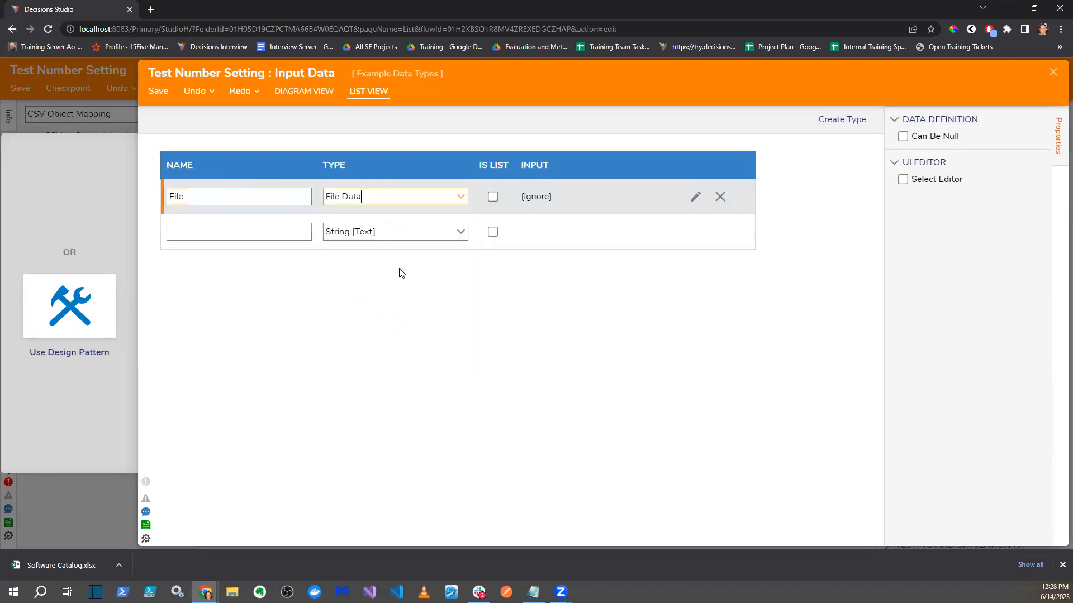
pyautogui.click(505, 313)
pyautogui.click(682, 334)
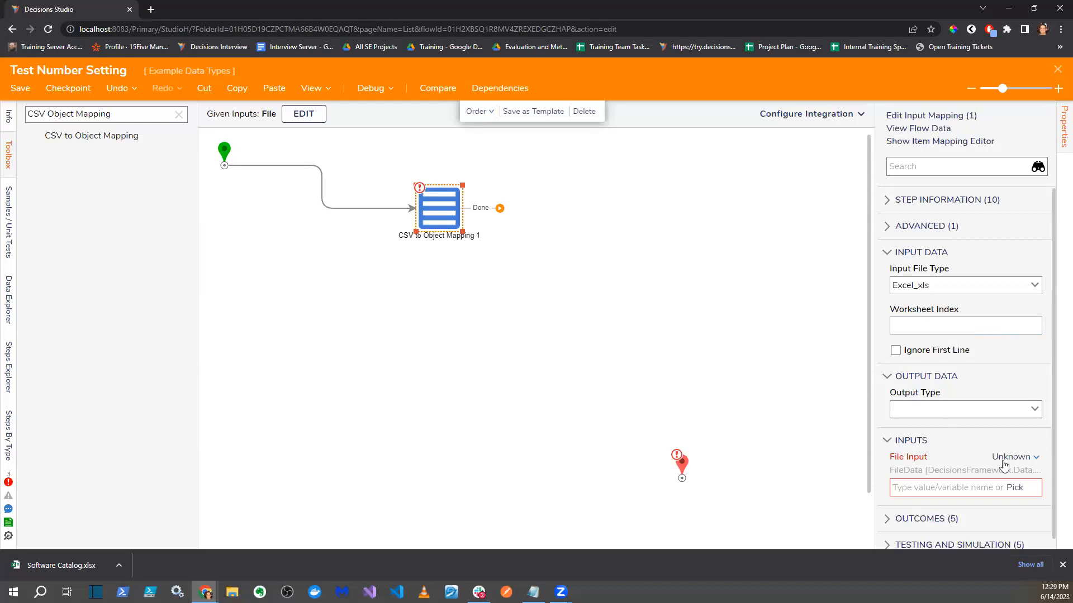
# - Set the mapping step's File Input to Constant, open the file selection and cancel it
pyautogui.click(1006, 459)
pyautogui.click(967, 433)
pyautogui.click(1005, 479)
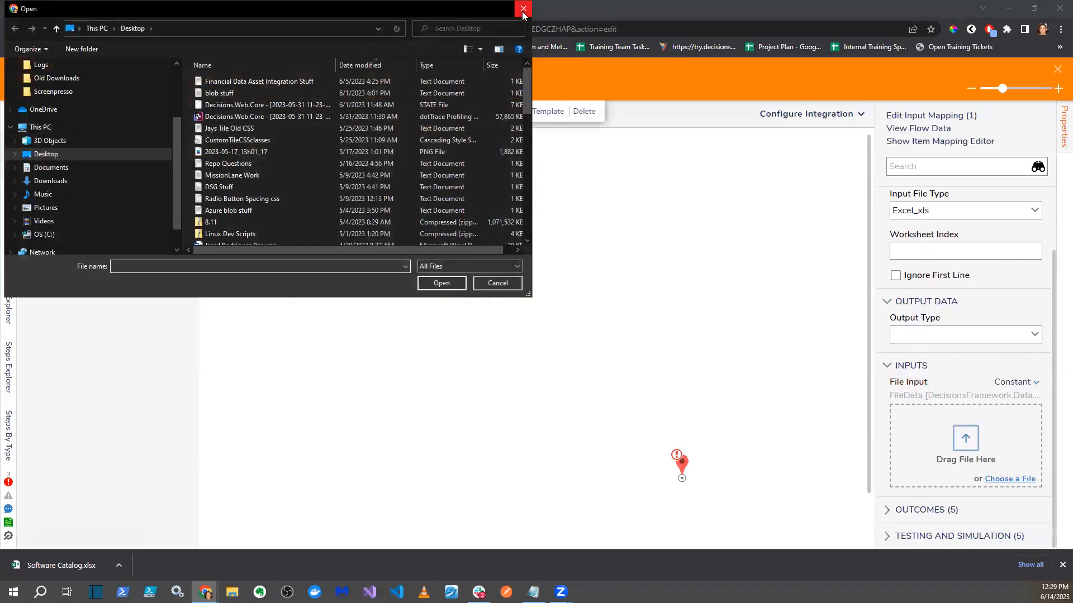
pyautogui.click(522, 9)
pyautogui.click(304, 113)
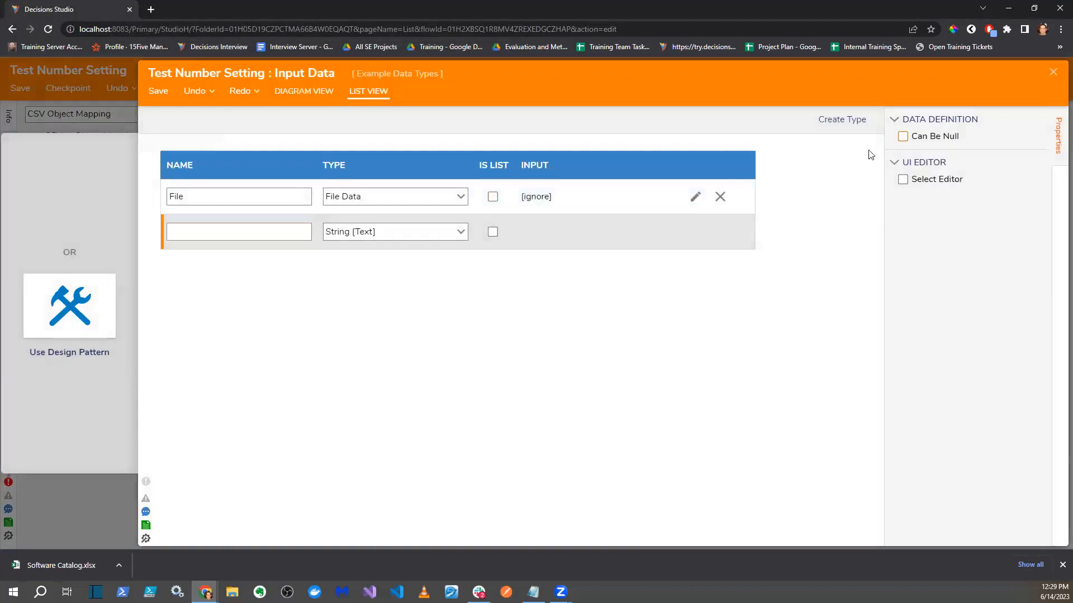
pyautogui.click(719, 196)
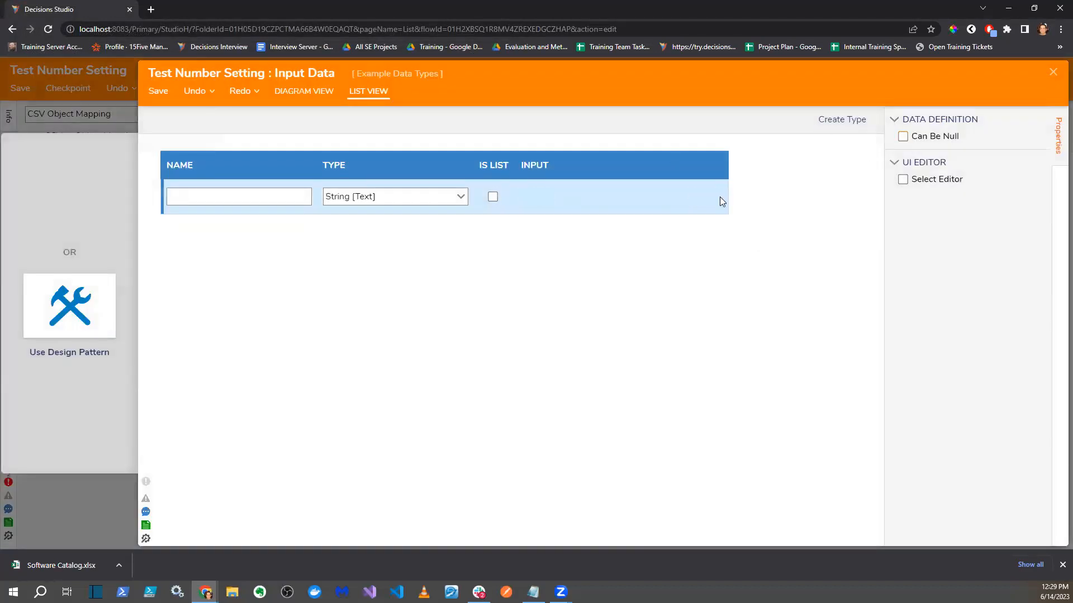
pyautogui.click(1053, 72)
pyautogui.click(612, 334)
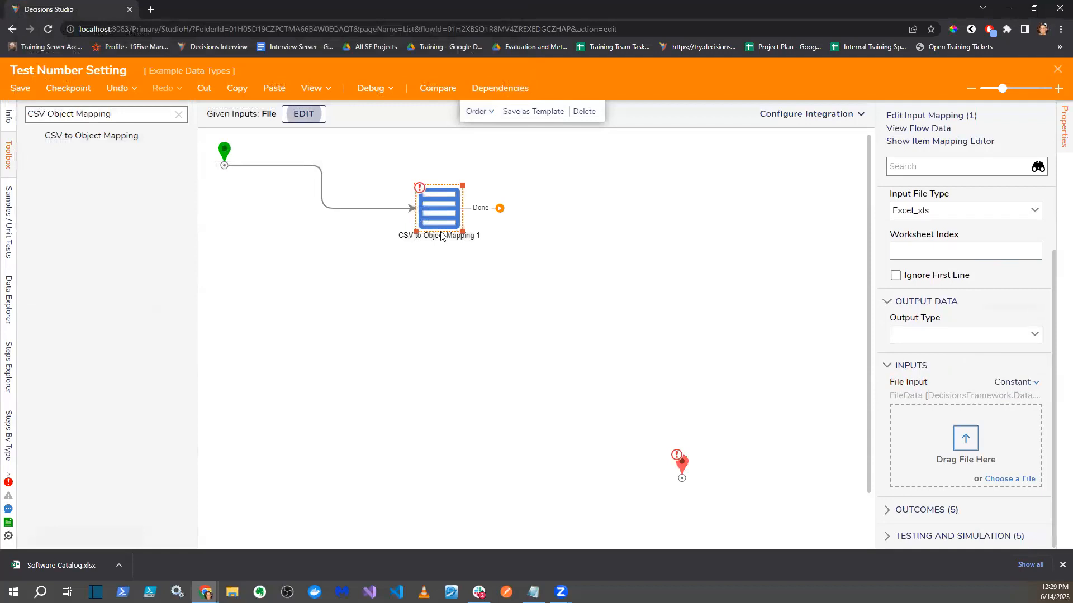
# - Delete the File input from the flow's input data and save the change
pyautogui.click(304, 115)
pyautogui.click(720, 197)
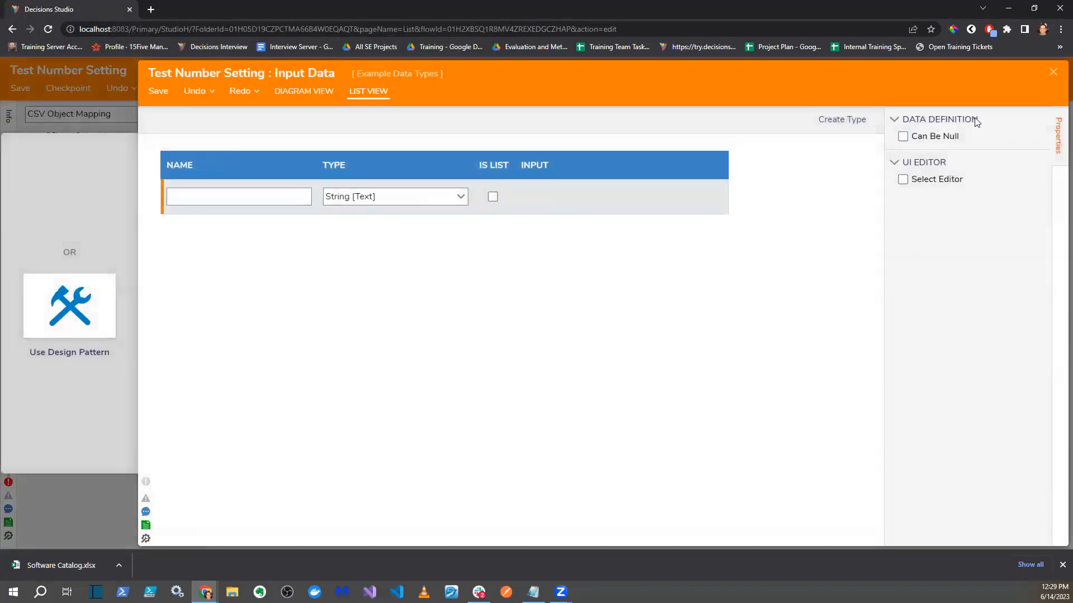
pyautogui.click(1053, 73)
pyautogui.click(696, 334)
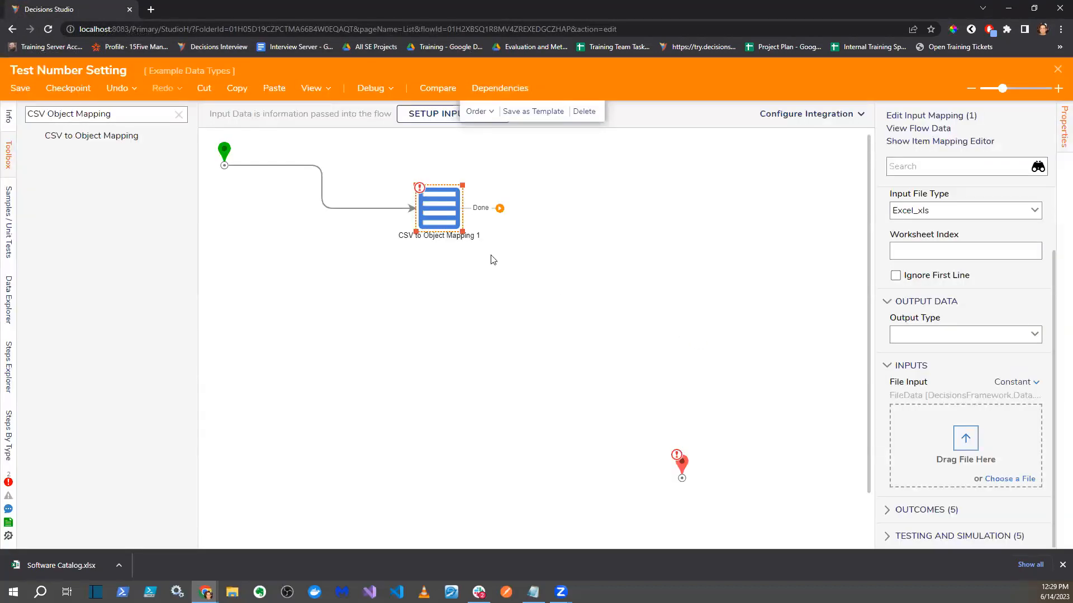
# - Load Testexcel.xlsx as the constant File Input of the CSV to Object Mapping step
pyautogui.click(1009, 479)
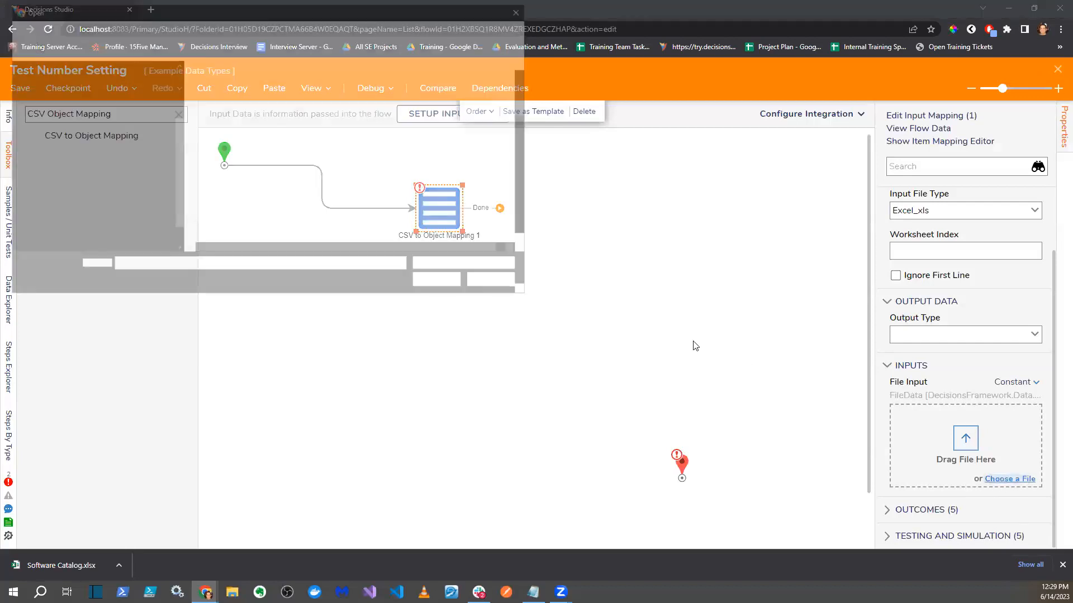
pyautogui.click(525, 10)
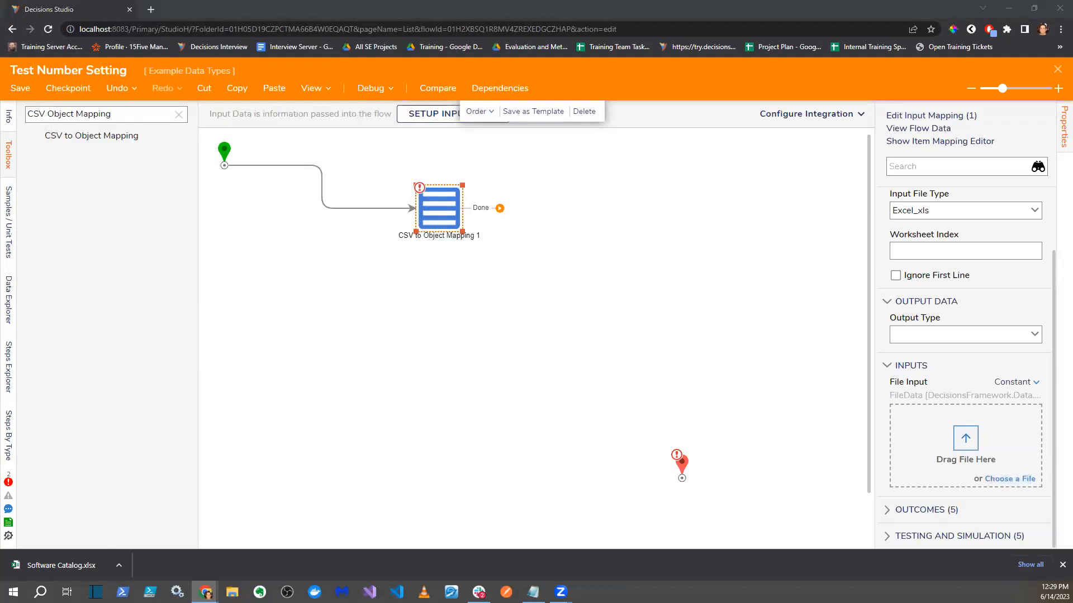
pyautogui.moveTo(449, 408); pyautogui.dragTo(957, 462)
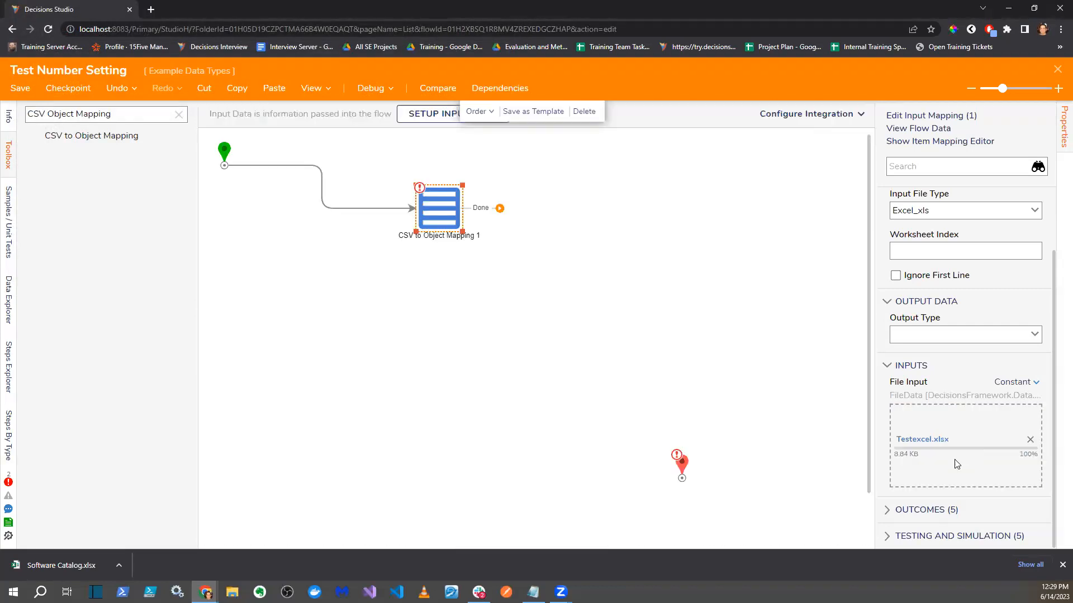
# - Set the mapping step's Output Type to TestVehicles
pyautogui.scroll(2, 986, 324)
pyautogui.scroll(-2, 988, 350)
pyautogui.scroll(1, 978, 370)
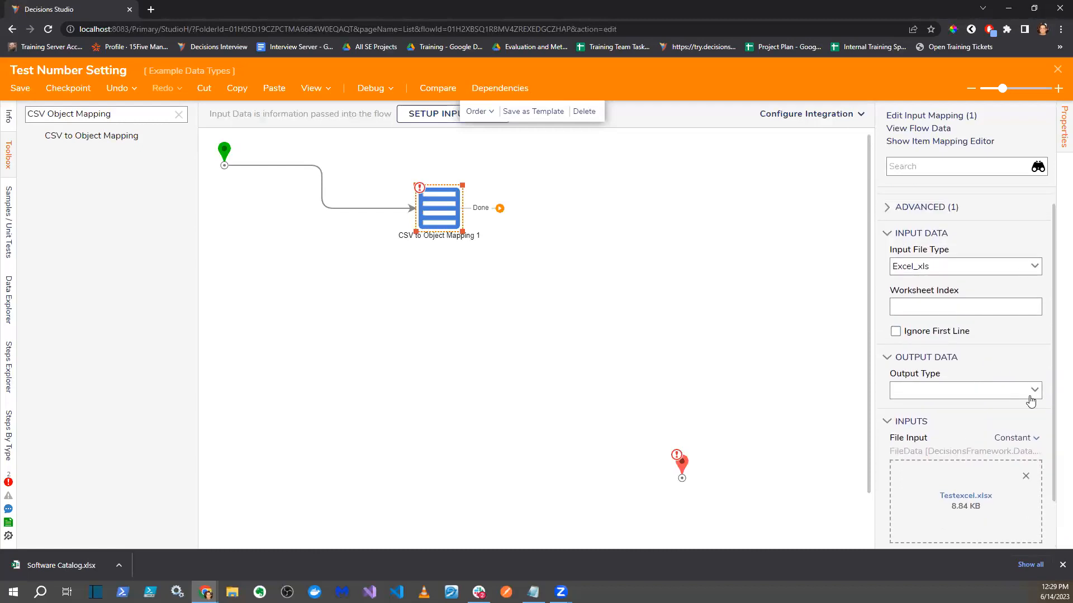
pyautogui.click(931, 389)
pyautogui.click(934, 396)
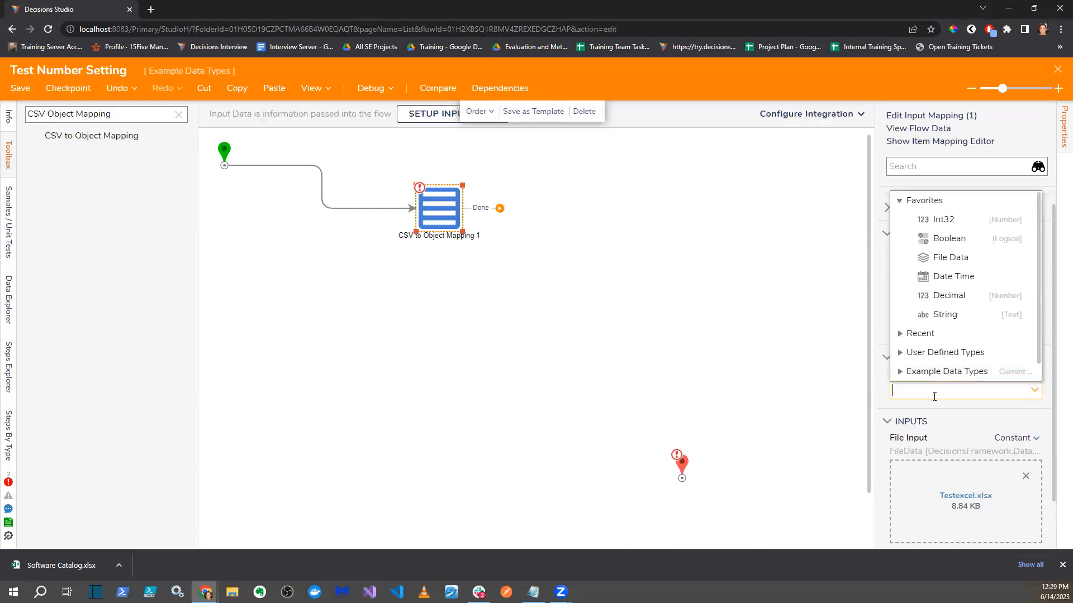
pyautogui.write('Test')
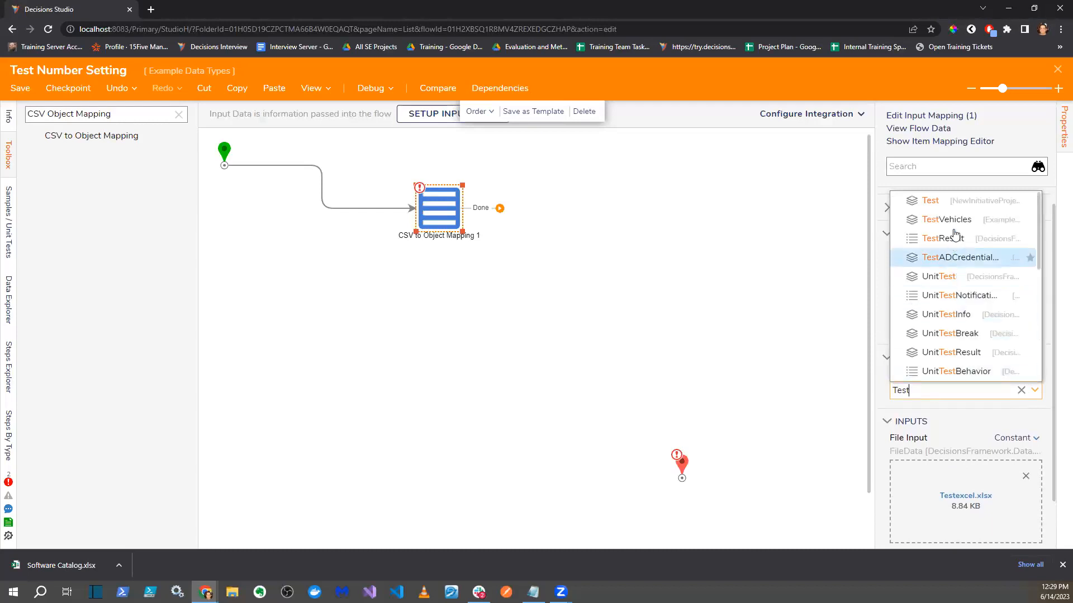
pyautogui.click(950, 219)
# - Enable Ignore First Line on the mapping step and set its Input File Type to AutoSelect
pyautogui.click(896, 344)
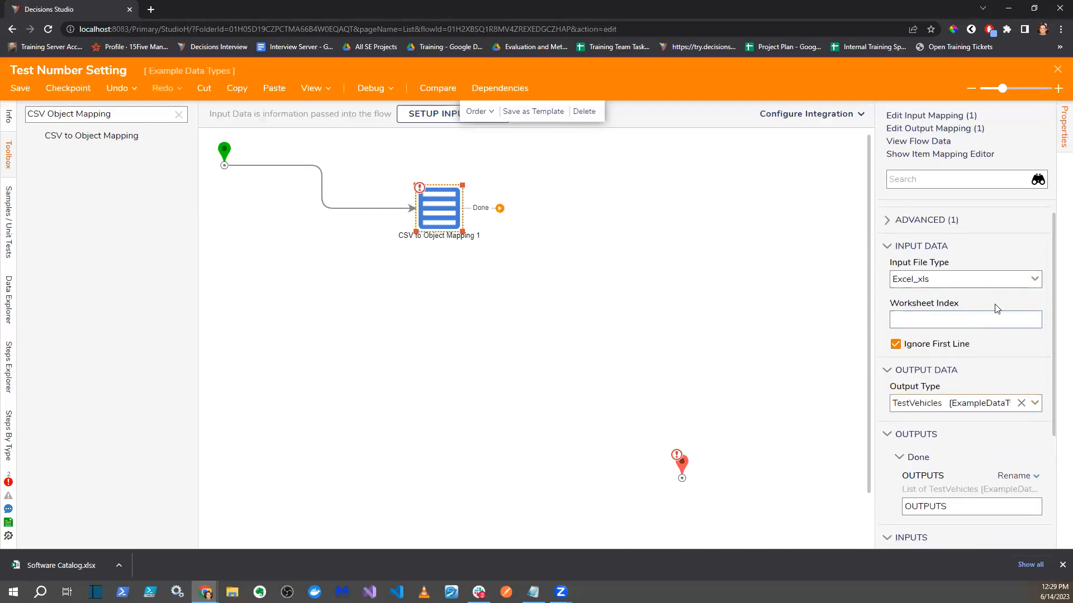
pyautogui.click(1033, 285)
pyautogui.click(961, 364)
# - Connect the mapping step's Done outcome to the end step and move the end step higher on the canvas
pyautogui.scroll(-4, 968, 375)
pyautogui.scroll(3, 966, 369)
pyautogui.moveTo(500, 209); pyautogui.dragTo(680, 471)
pyautogui.moveTo(680, 469); pyautogui.dragTo(669, 362)
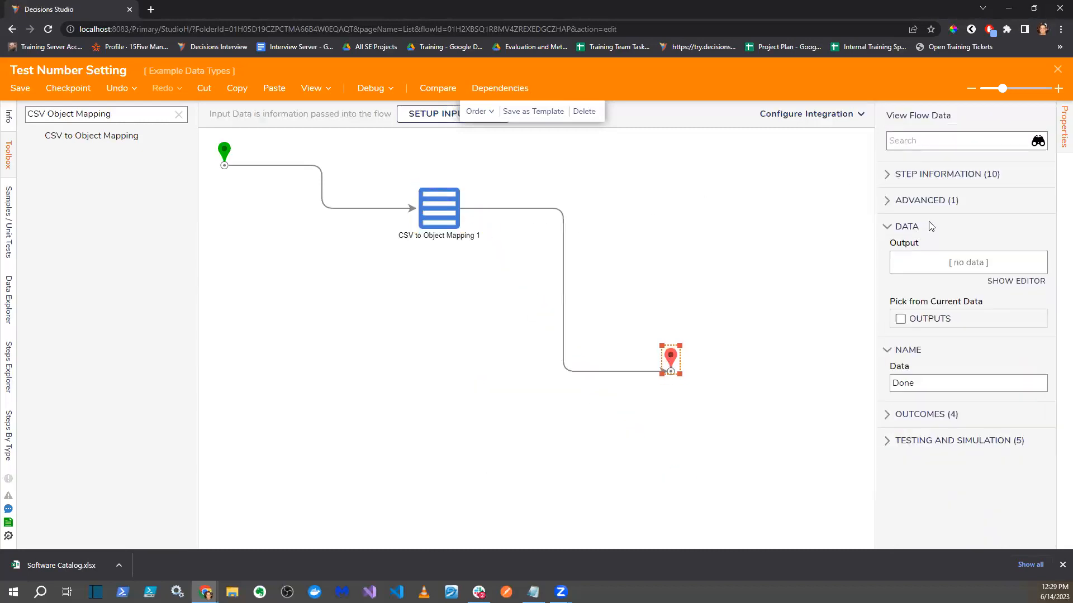
# - Open the Item Mapping Editor of the CSV to Object Mapping step and set ITEM to Build Data
pyautogui.click(428, 212)
pyautogui.click(916, 160)
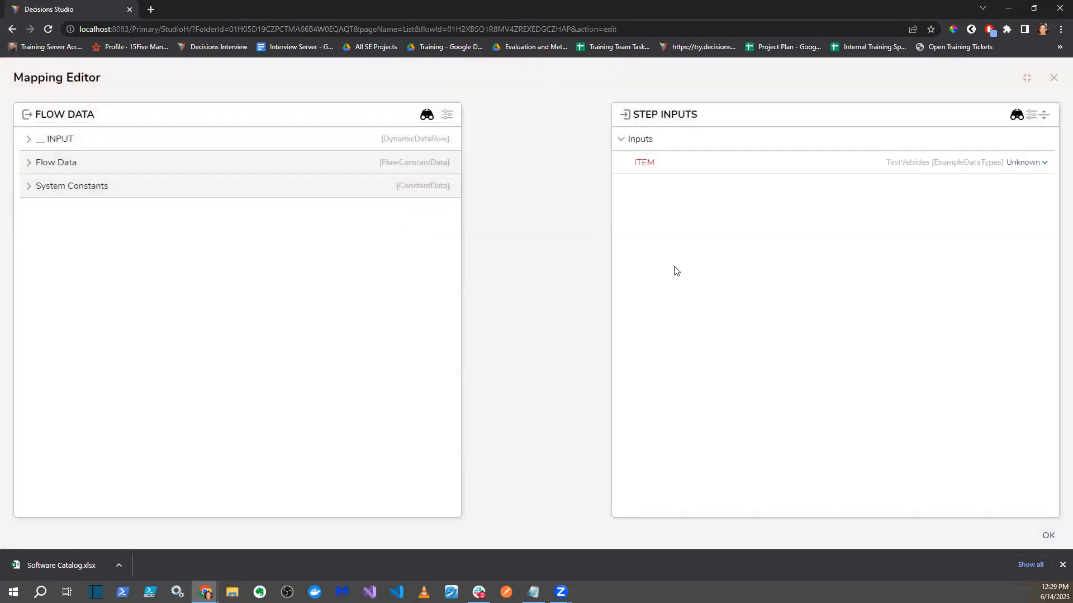
pyautogui.click(1053, 78)
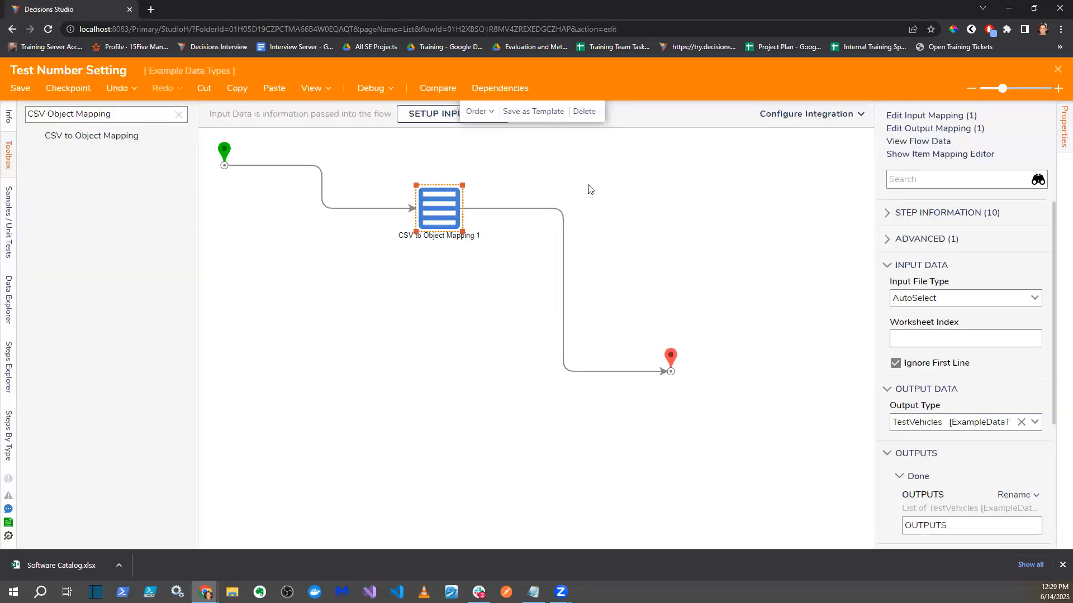
pyautogui.click(973, 156)
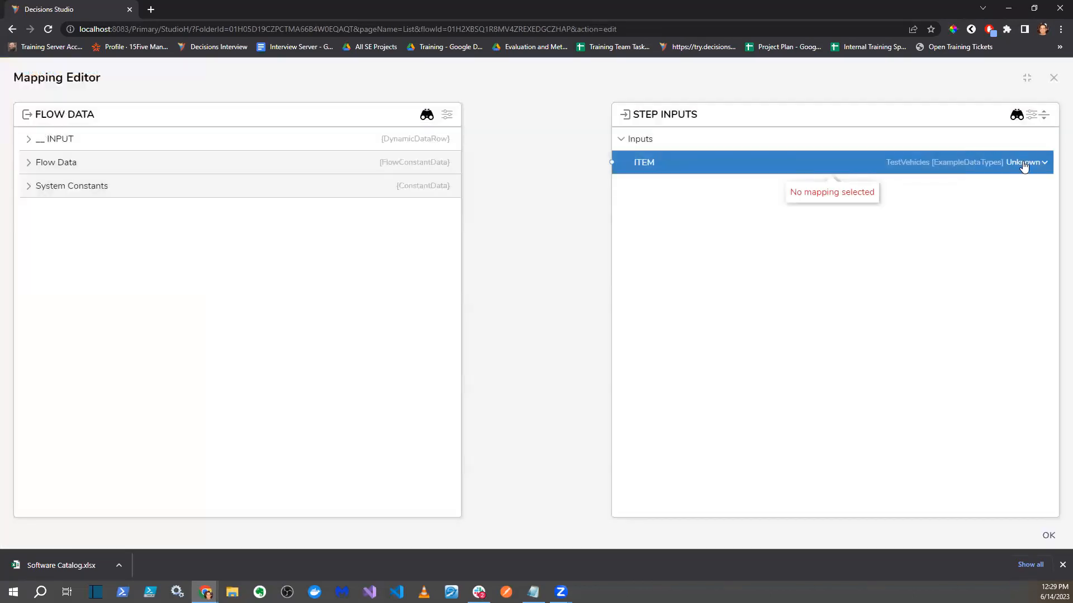
pyautogui.click(1031, 167)
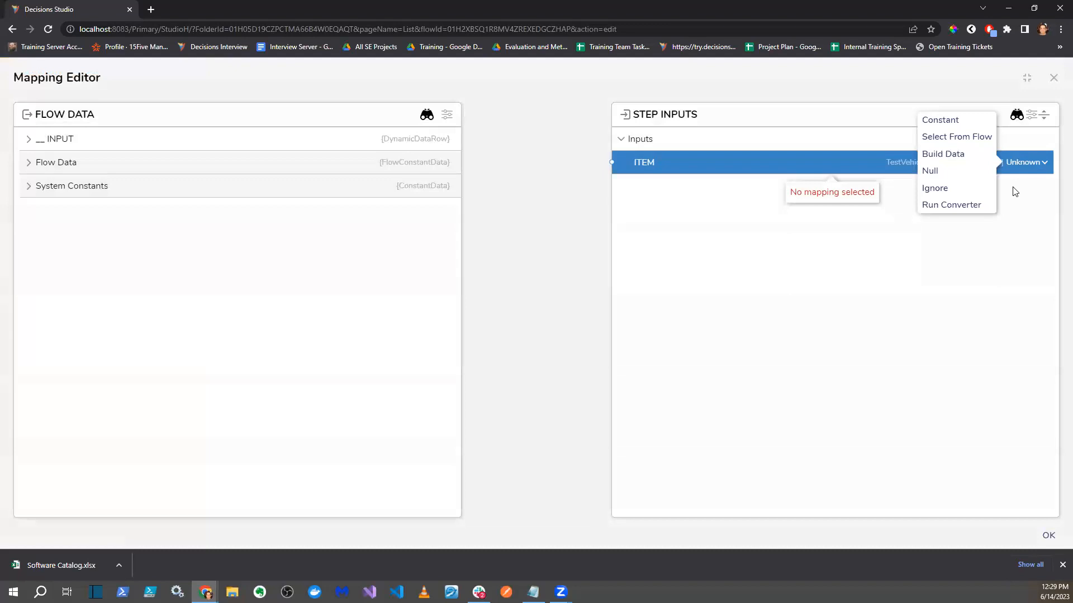
pyautogui.click(952, 154)
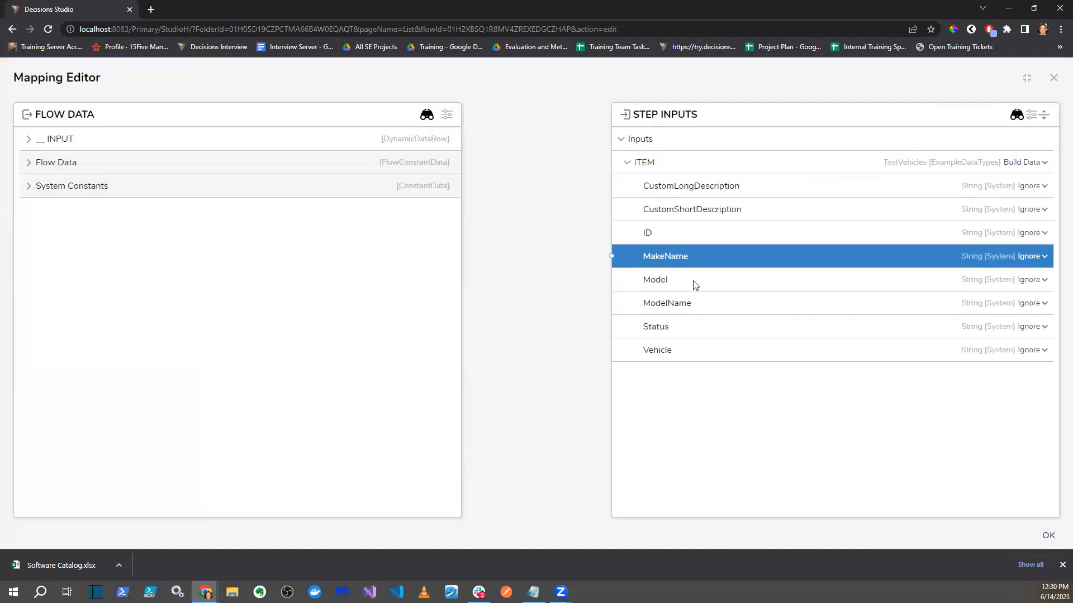
# - Map the TextValue of Field01 to Vehicle, comparing with the columns of the Testexcel sheet, and accept the mapping
pyautogui.click(28, 139)
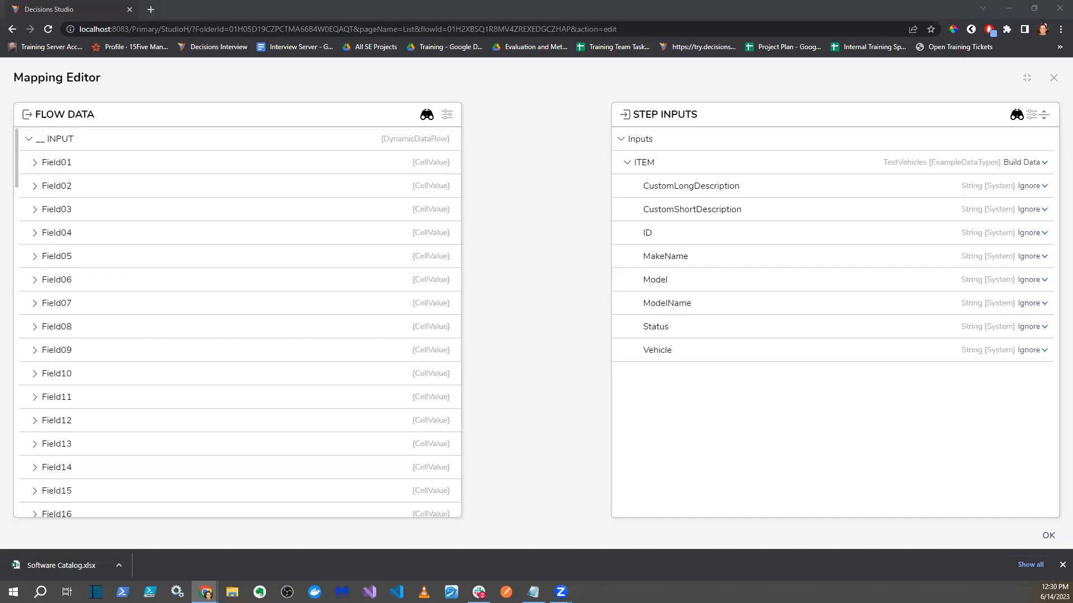
pyautogui.moveTo(290, 8); pyautogui.dragTo(167, 12)
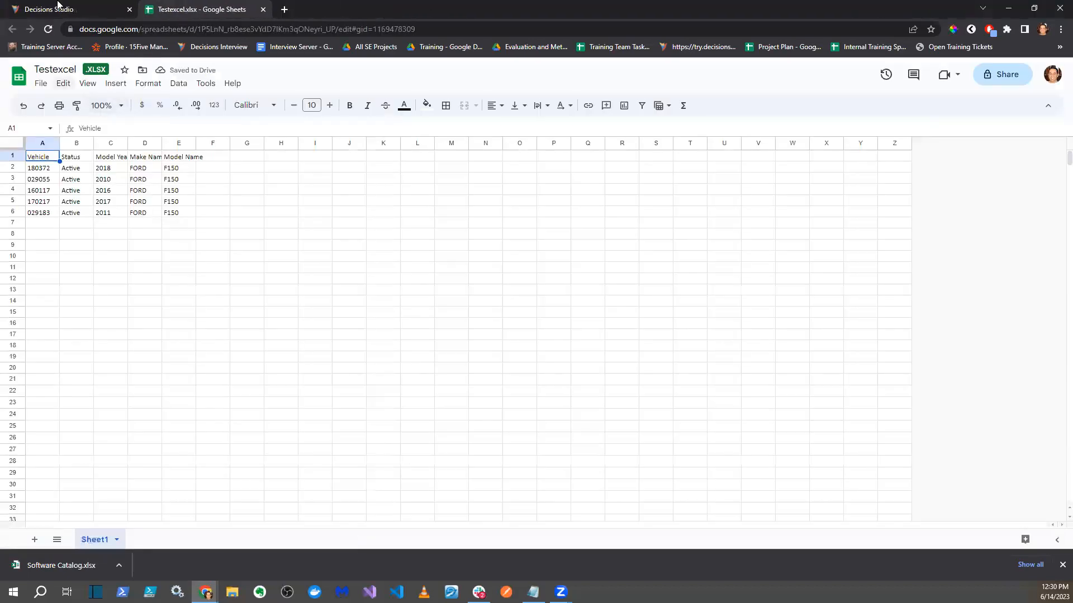
pyautogui.click(59, 6)
pyautogui.click(35, 162)
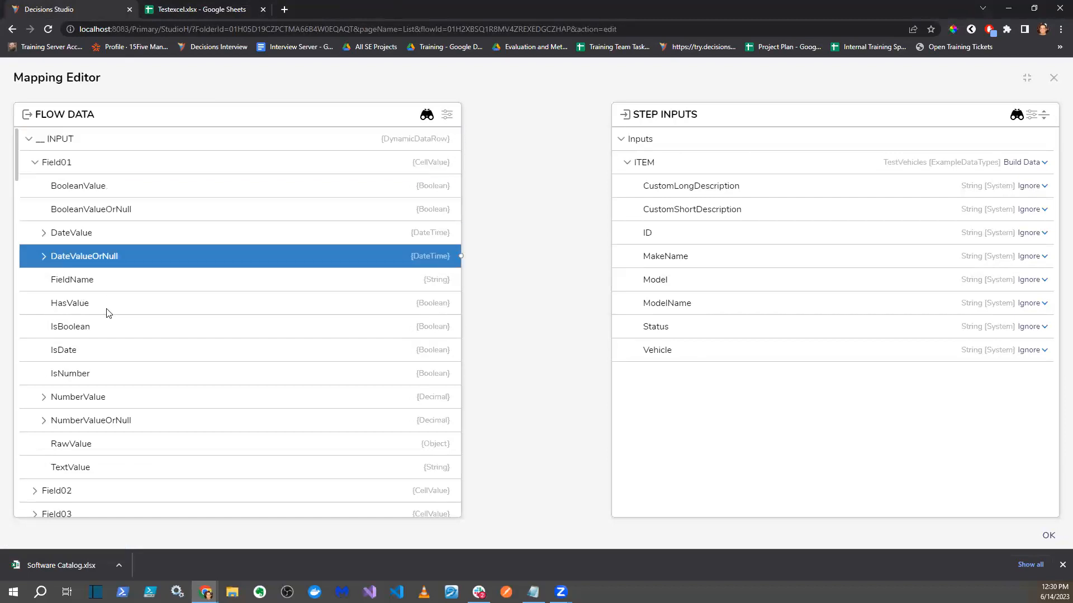
pyautogui.moveTo(405, 449)
pyautogui.mouseDown()
pyautogui.moveTo(544, 354)
pyautogui.moveTo(615, 350)
pyautogui.mouseUp()
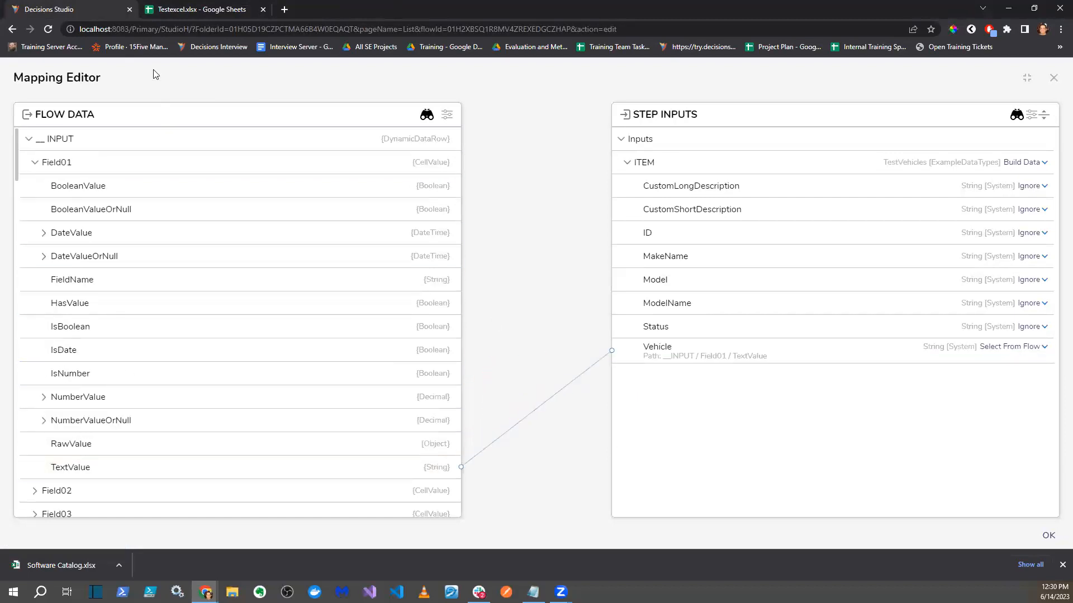
pyautogui.click(173, 9)
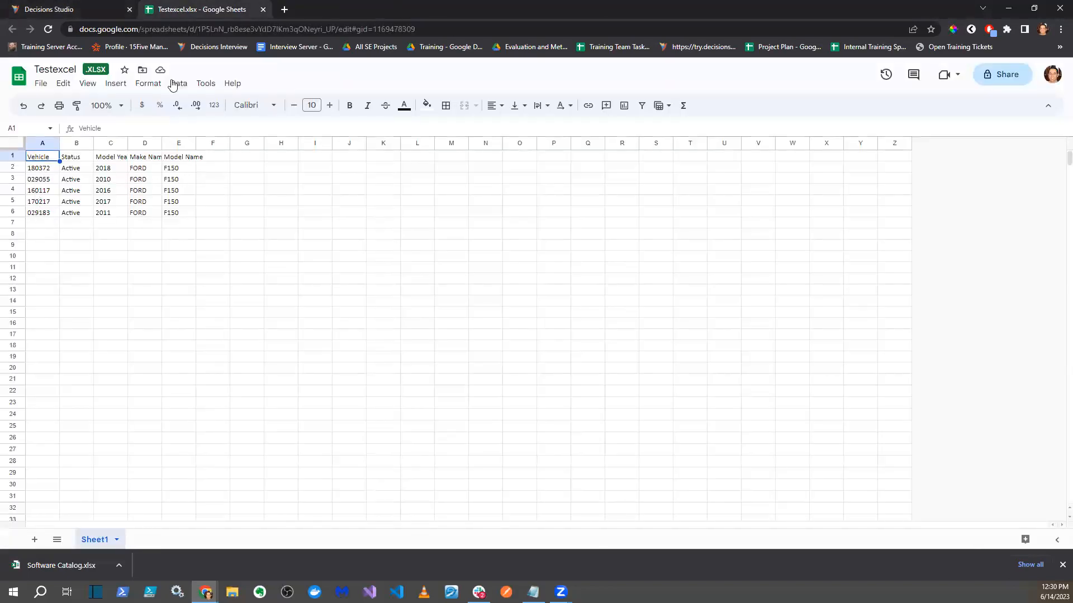
pyautogui.click(81, 10)
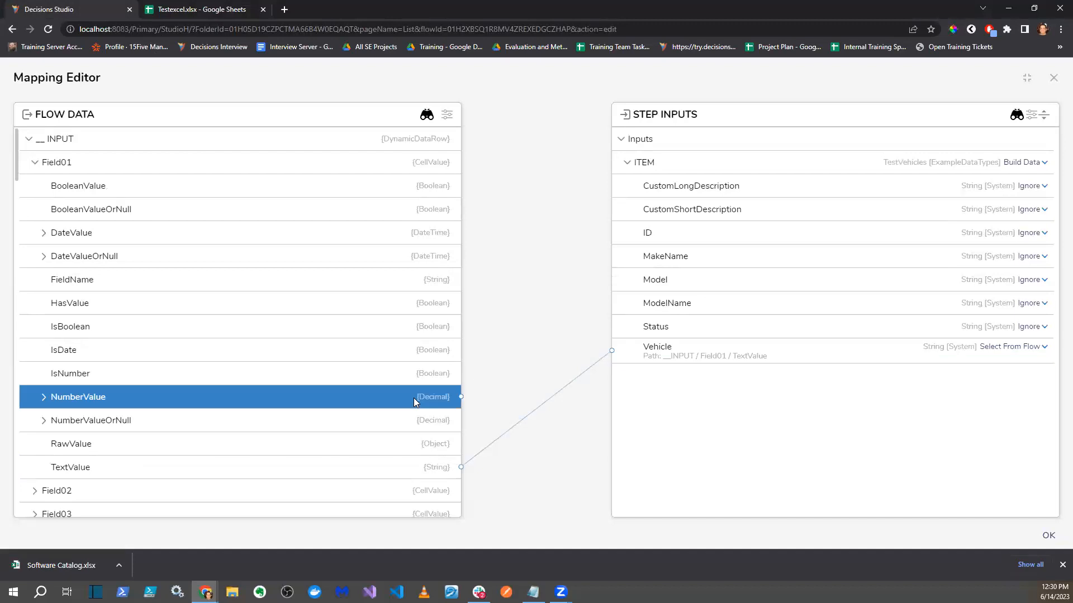
pyautogui.click(1048, 536)
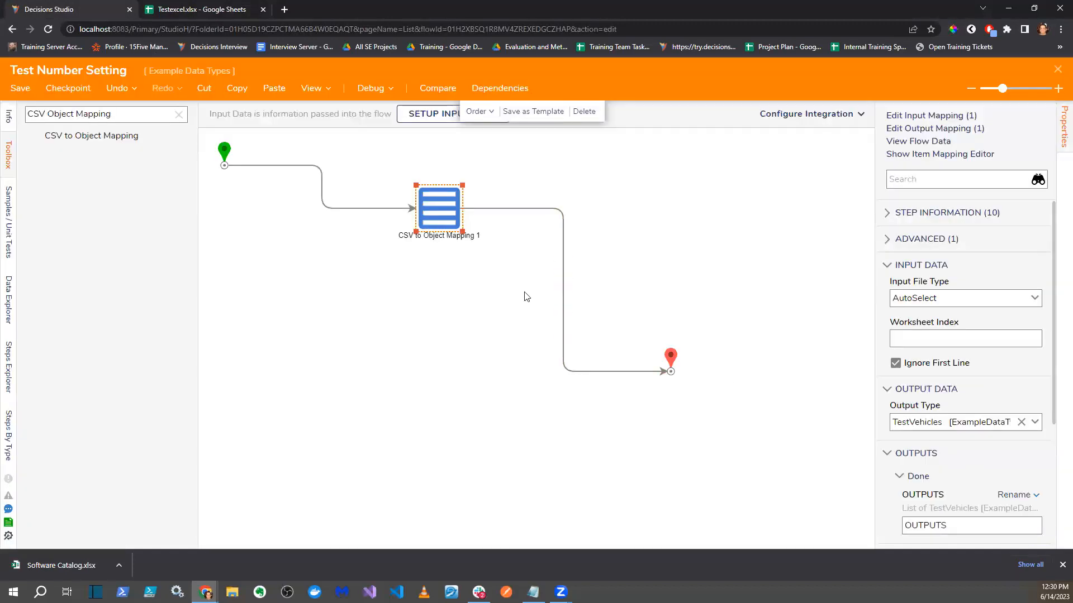
# - Debug the Test Number Setting flow and open the input/output data of the CSV to Object Mapping step
pyautogui.click(371, 88)
pyautogui.click(539, 256)
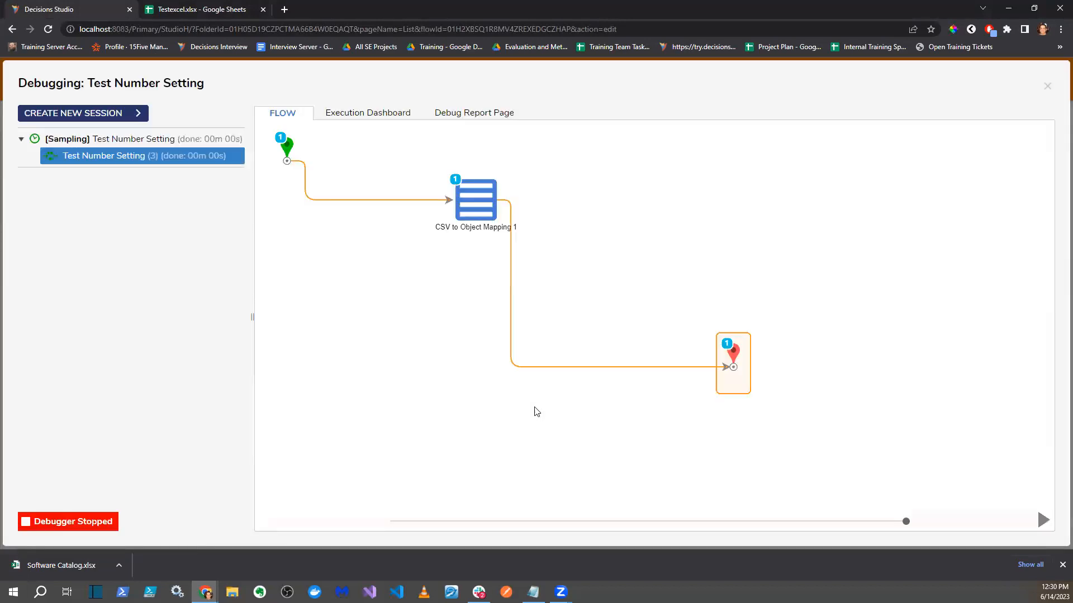
pyautogui.click(480, 195)
pyautogui.click(565, 221)
pyautogui.click(643, 232)
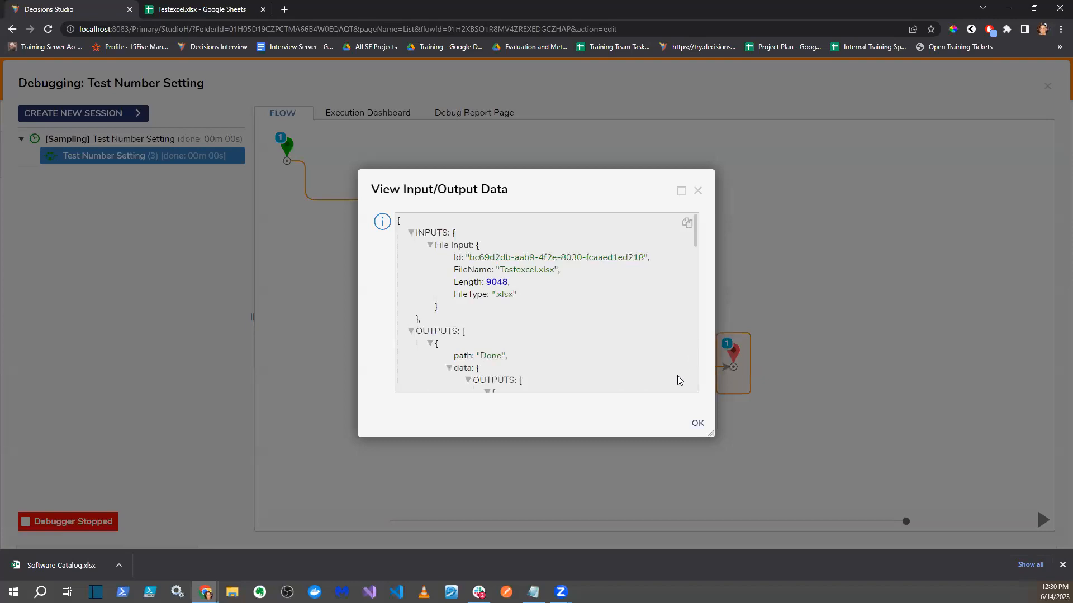
# - Enlarge the input/output data view, examine the Vehicle values of all output items, and close the debugger
pyautogui.moveTo(717, 436); pyautogui.dragTo(900, 547)
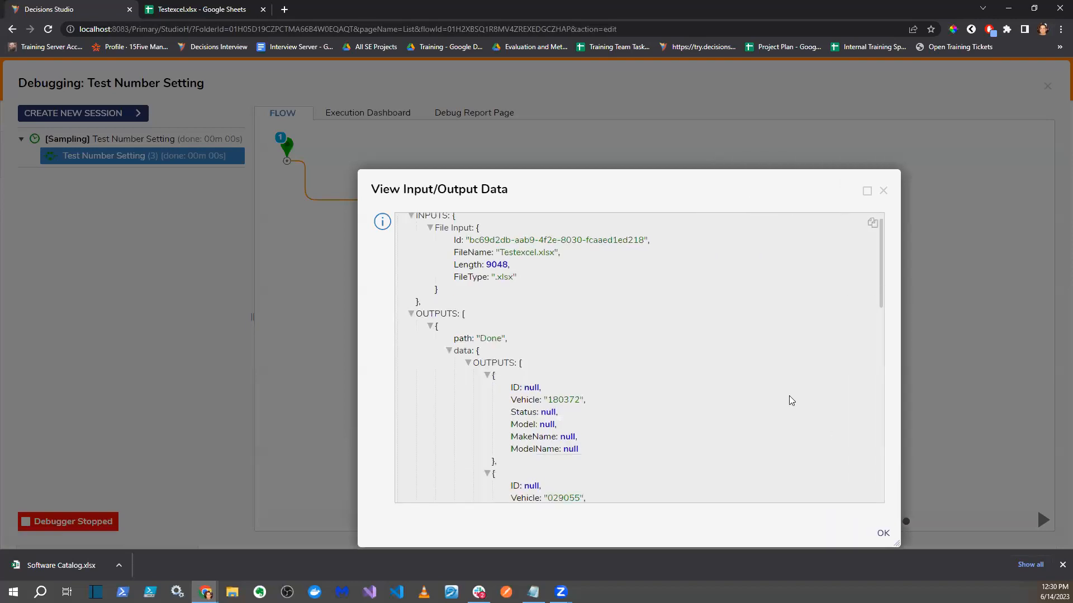
pyautogui.scroll(-3, 791, 401)
pyautogui.scroll(-2, 791, 400)
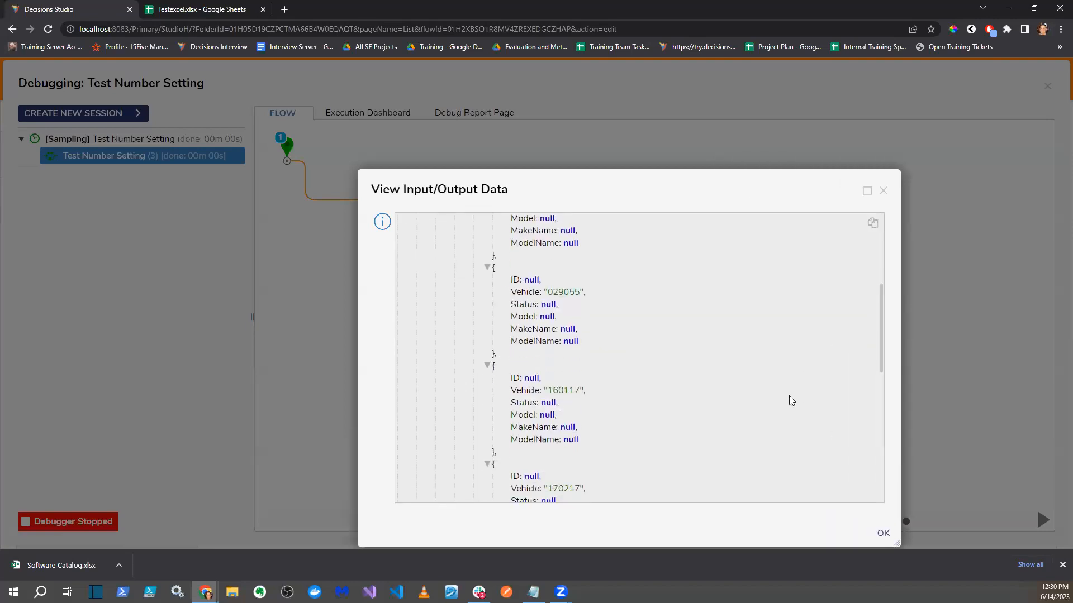
pyautogui.moveTo(549, 292); pyautogui.dragTo(580, 292)
pyautogui.scroll(-2, 555, 392)
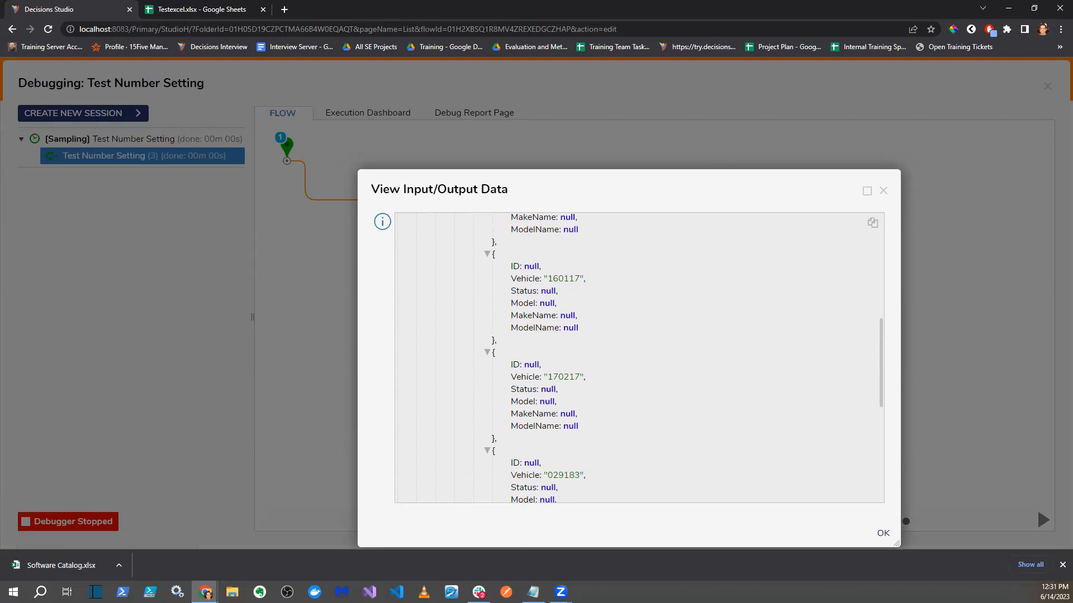
pyautogui.scroll(-3, 572, 329)
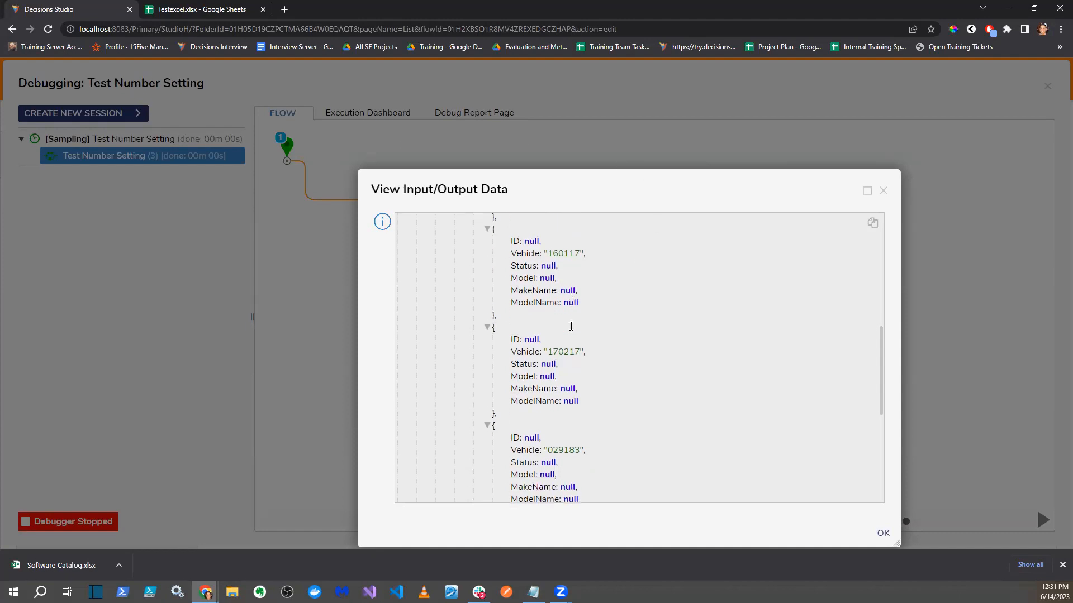
pyautogui.scroll(-2, 572, 329)
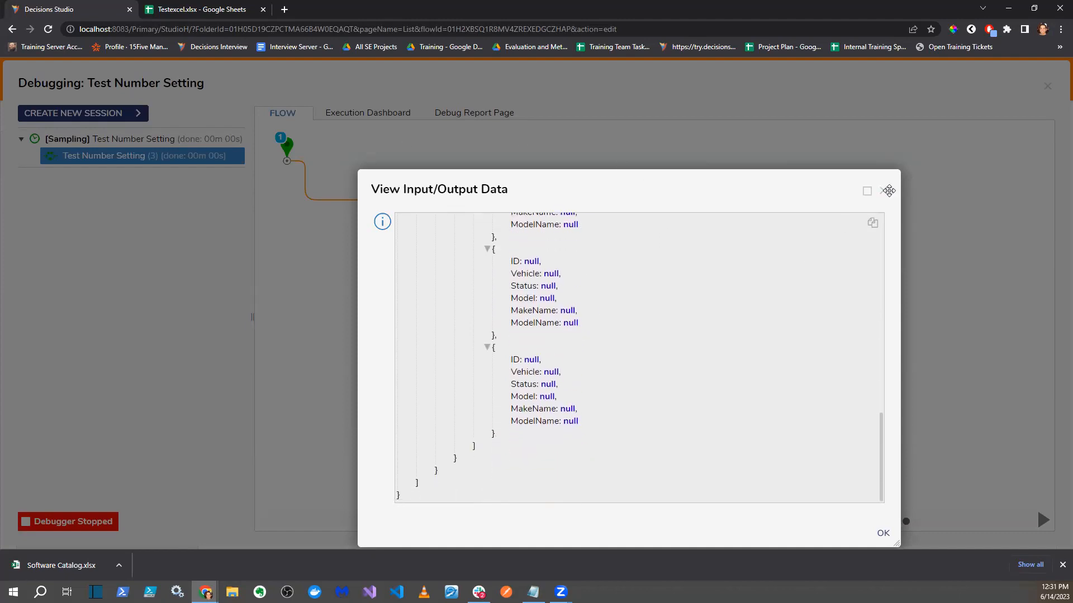
pyautogui.click(883, 192)
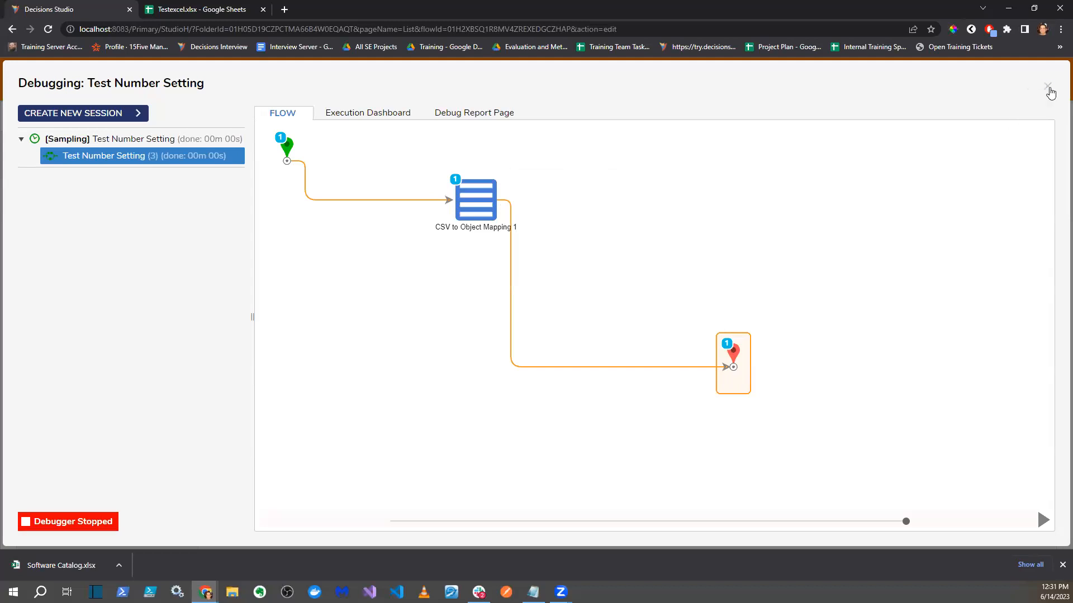
pyautogui.click(1047, 86)
# - Review the mapping step's settings and remove Testexcel.xlsx from its File Input
pyautogui.click(416, 215)
pyautogui.scroll(-2, 950, 302)
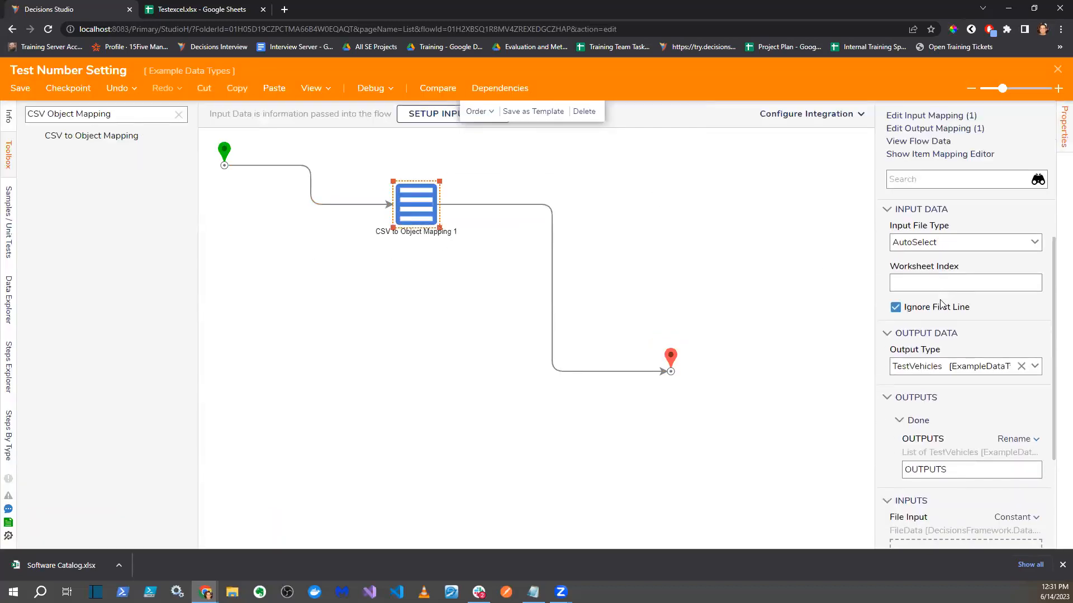
pyautogui.scroll(-3, 958, 307)
pyautogui.scroll(4, 974, 330)
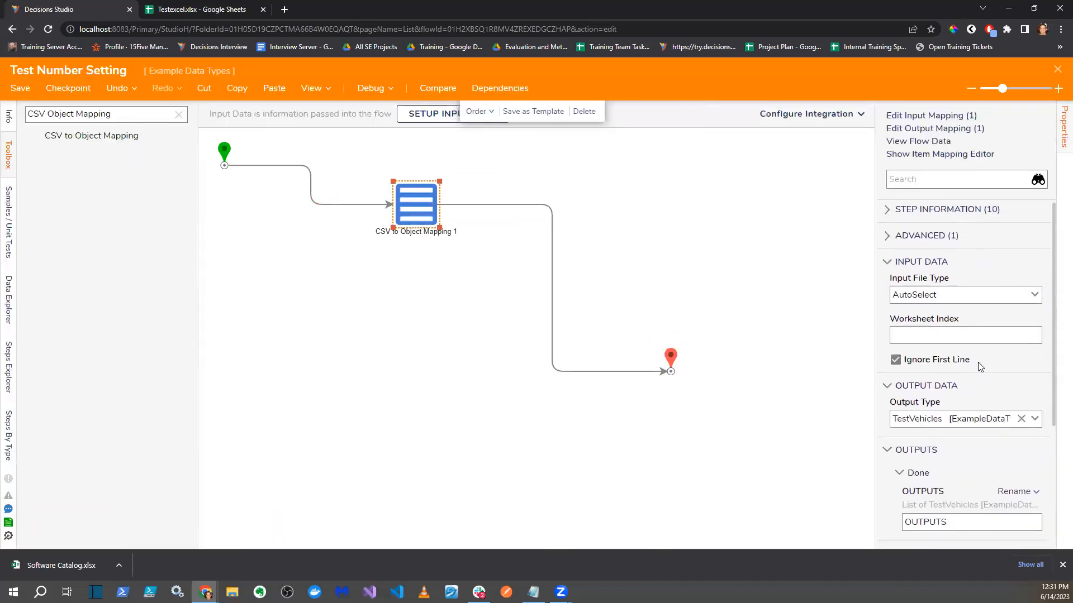
pyautogui.click(913, 243)
pyautogui.click(914, 246)
pyautogui.scroll(-3, 959, 366)
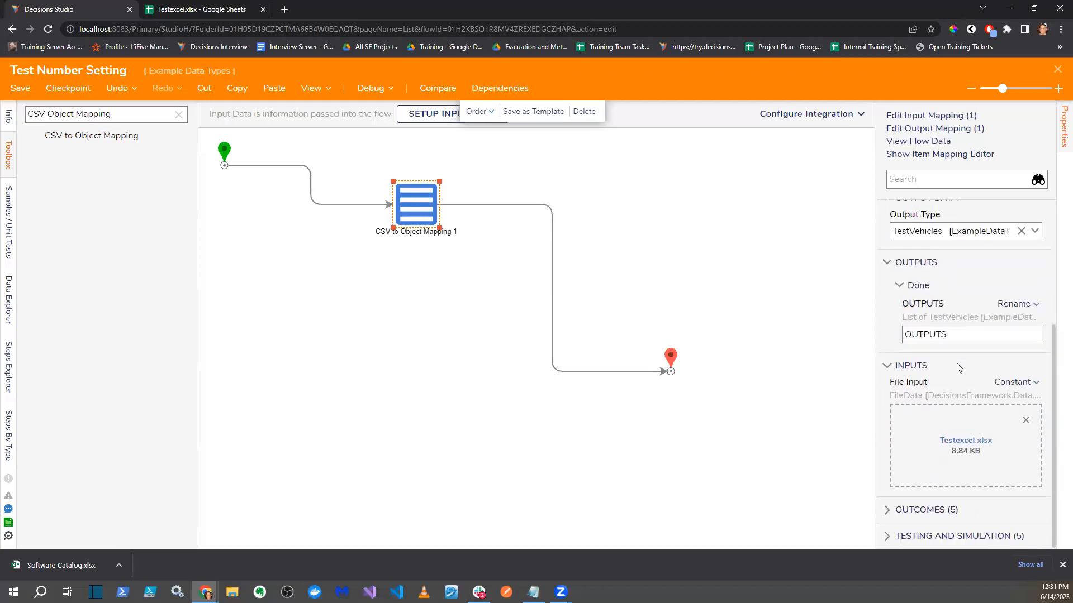
pyautogui.click(1025, 420)
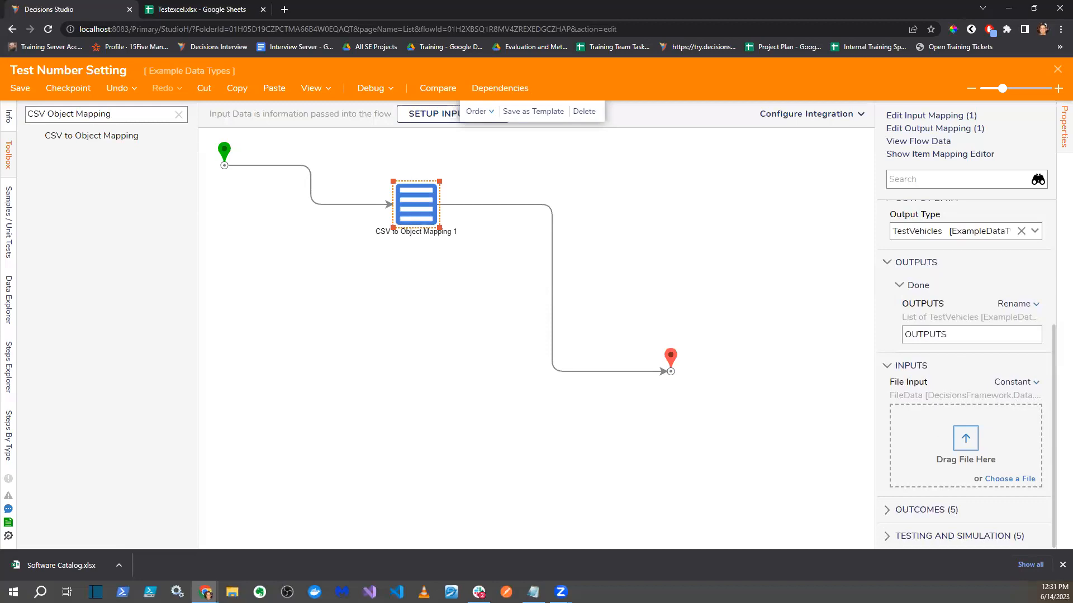
# - In the Testexcel Google Sheet, widen the Vehicle column and try to prefix the number in A2 with 000
pyautogui.click(240, 12)
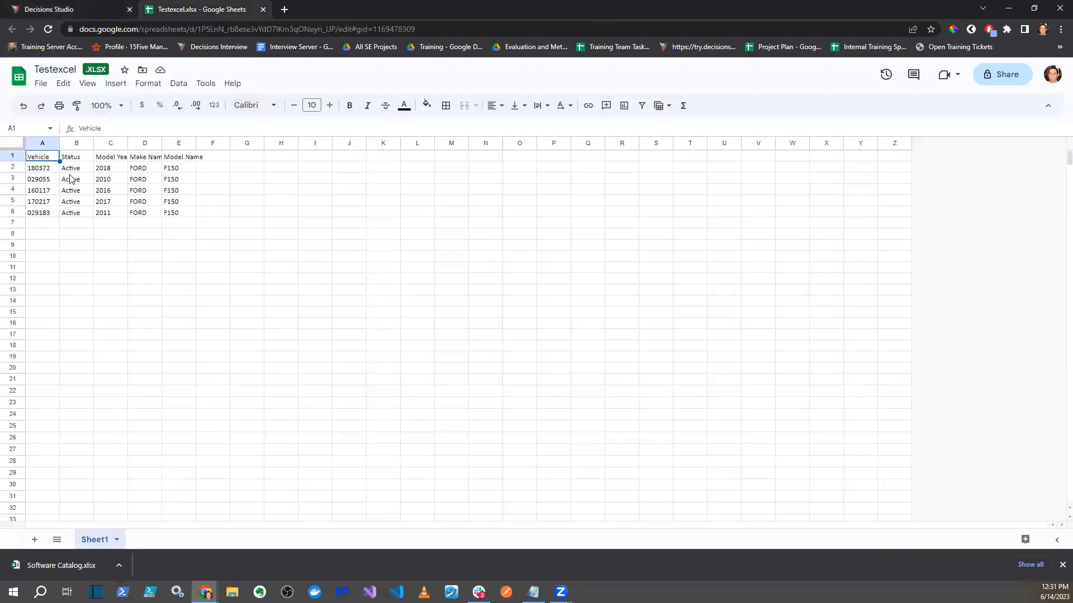
pyautogui.moveTo(59, 143); pyautogui.dragTo(126, 143)
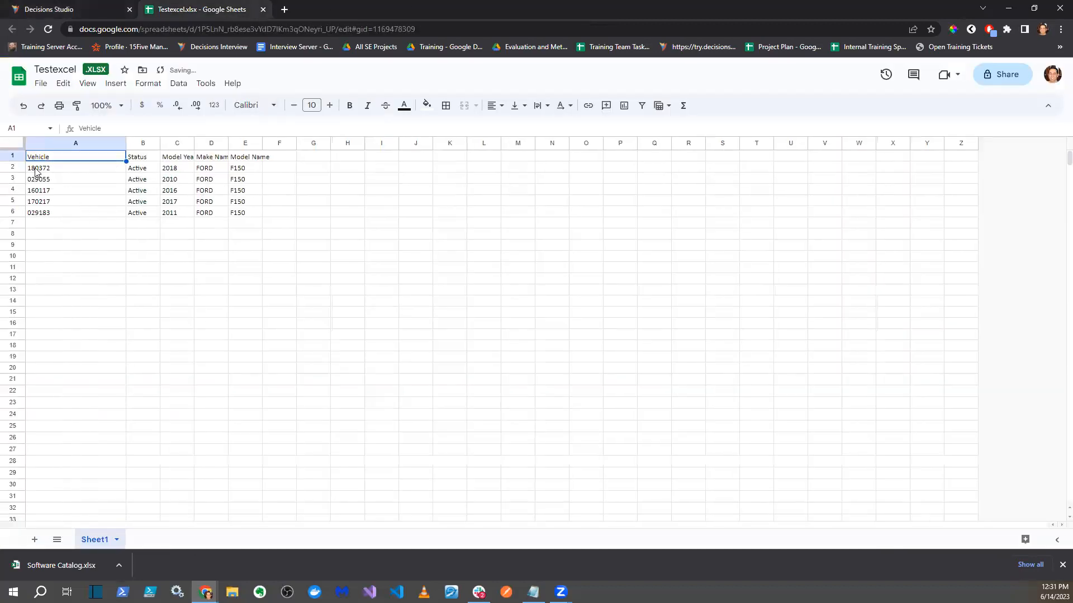
pyautogui.click(34, 168)
pyautogui.click(27, 167)
pyautogui.write('000')
pyautogui.click(102, 238)
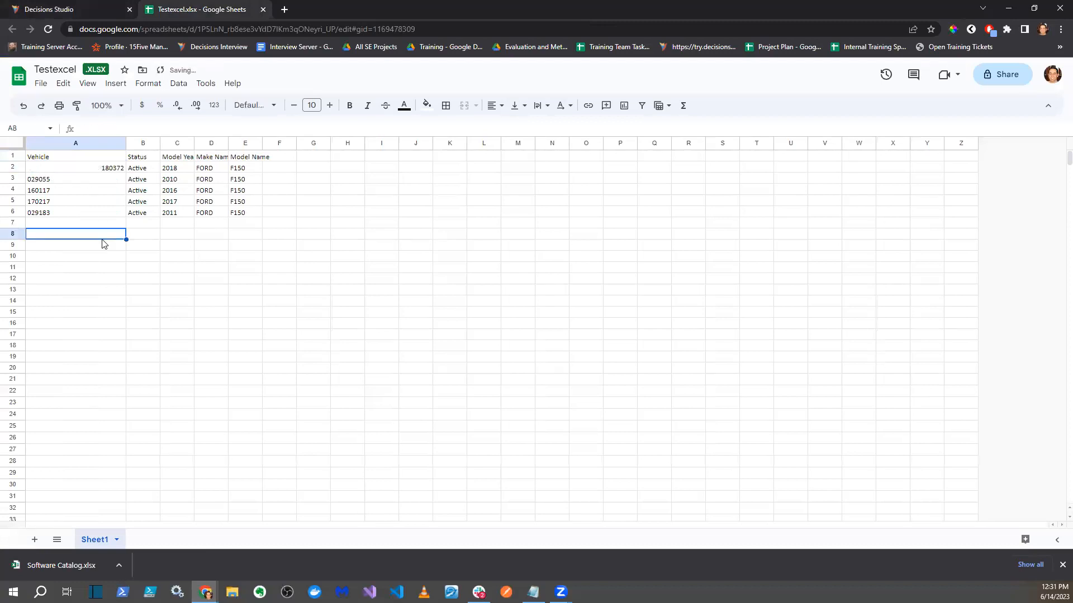
# - Format the entire Vehicle column as plain text
pyautogui.click(71, 158)
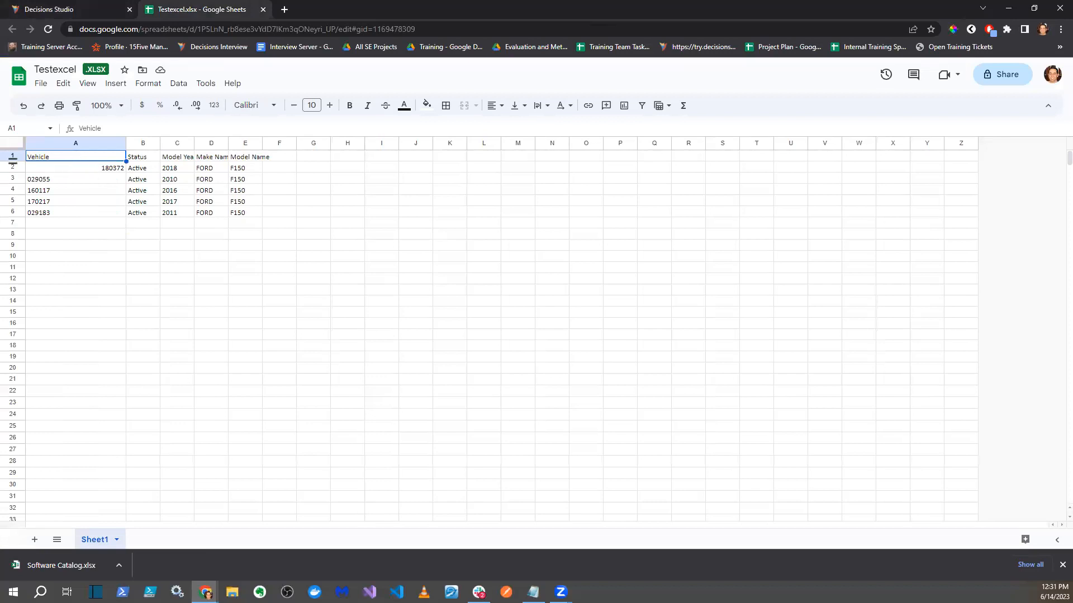
pyautogui.click(81, 146)
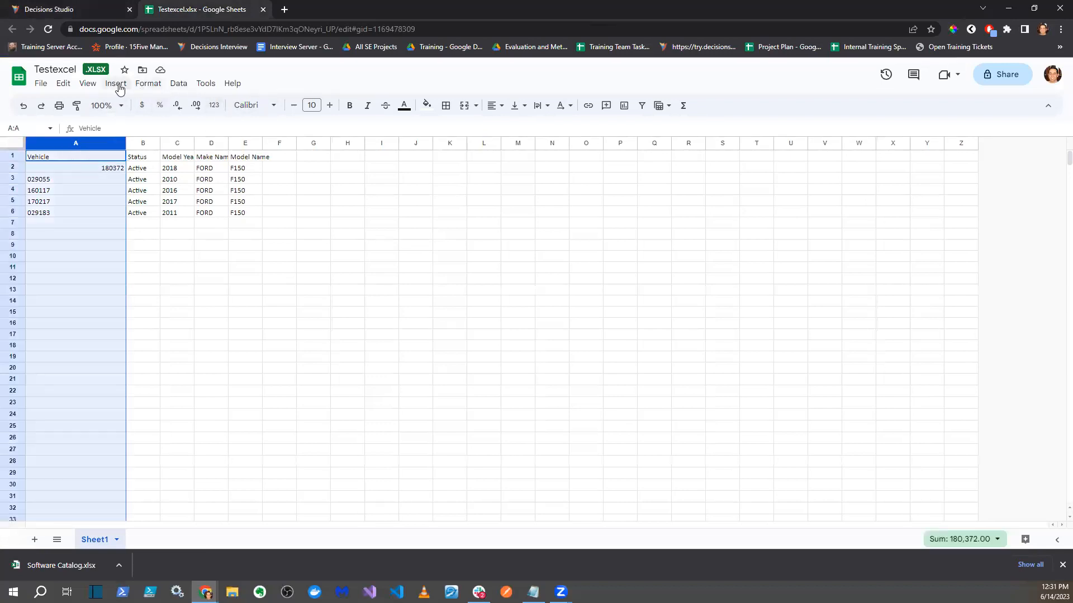
pyautogui.click(148, 84)
pyautogui.moveTo(190, 133)
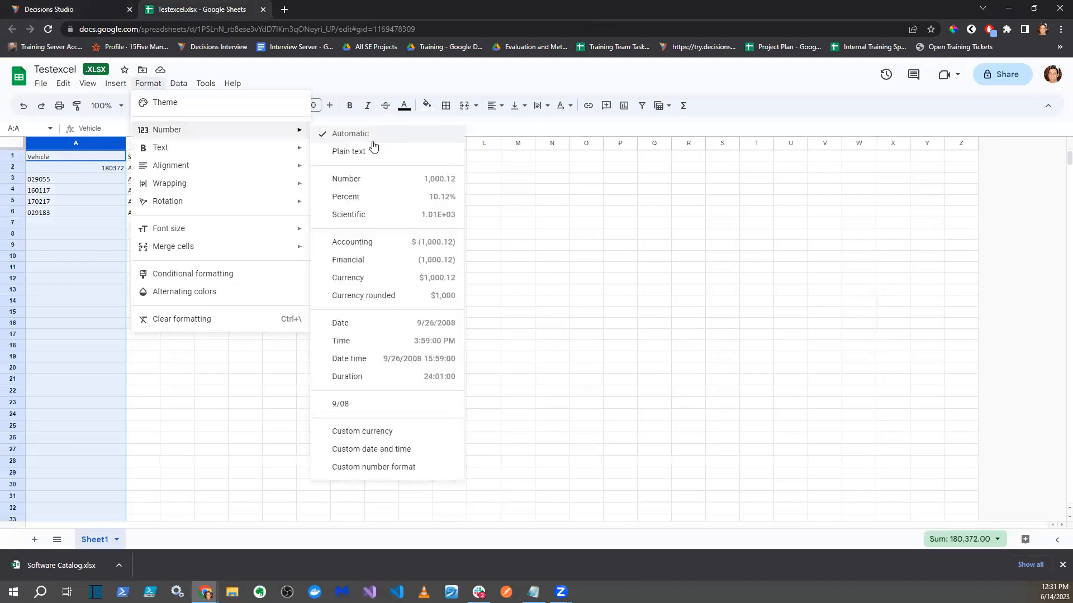
pyautogui.click(358, 148)
pyautogui.click(172, 291)
# - Prefix the vehicle number in A2 with 000 and the one in A4 with 00000
pyautogui.doubleClick(30, 168)
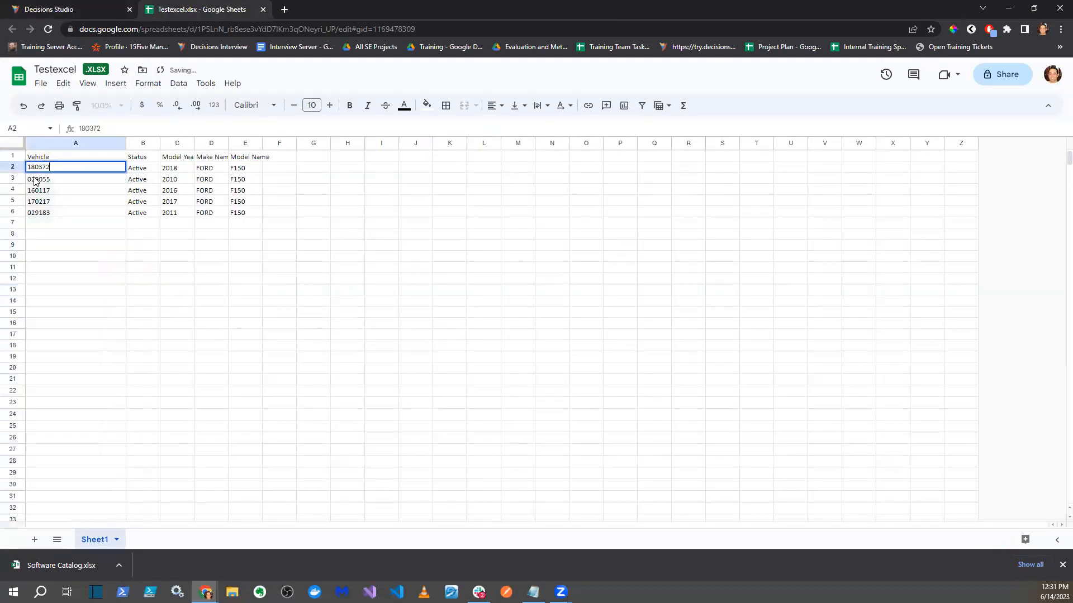
pyautogui.write('000')
pyautogui.click(58, 223)
pyautogui.click(25, 180)
pyautogui.click(28, 191)
pyautogui.doubleClick(28, 191)
pyautogui.write('0000')
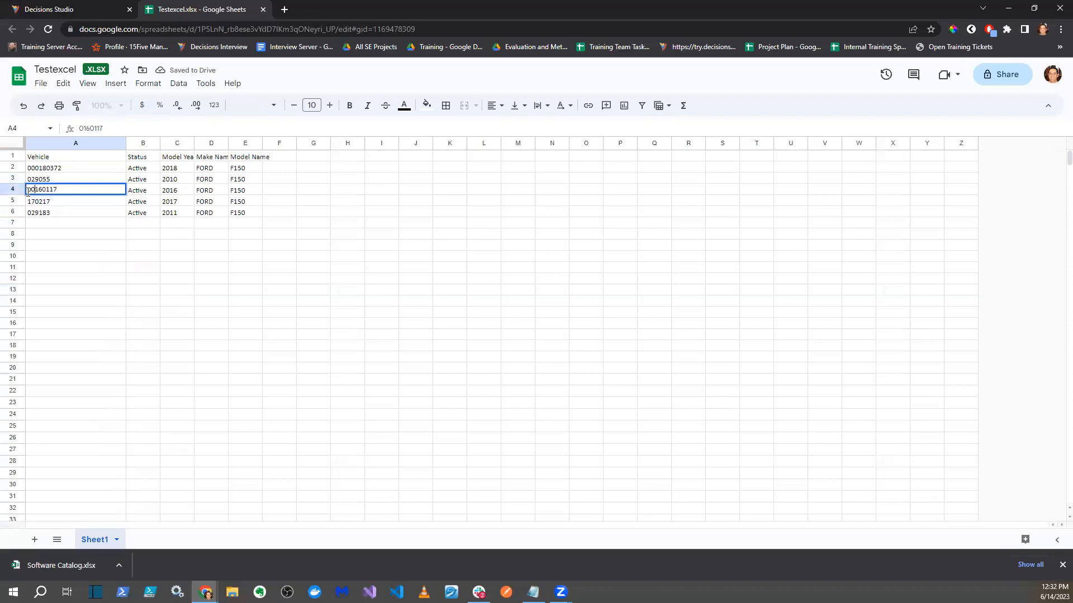
pyautogui.write('0')
pyautogui.click(179, 301)
pyautogui.click(170, 280)
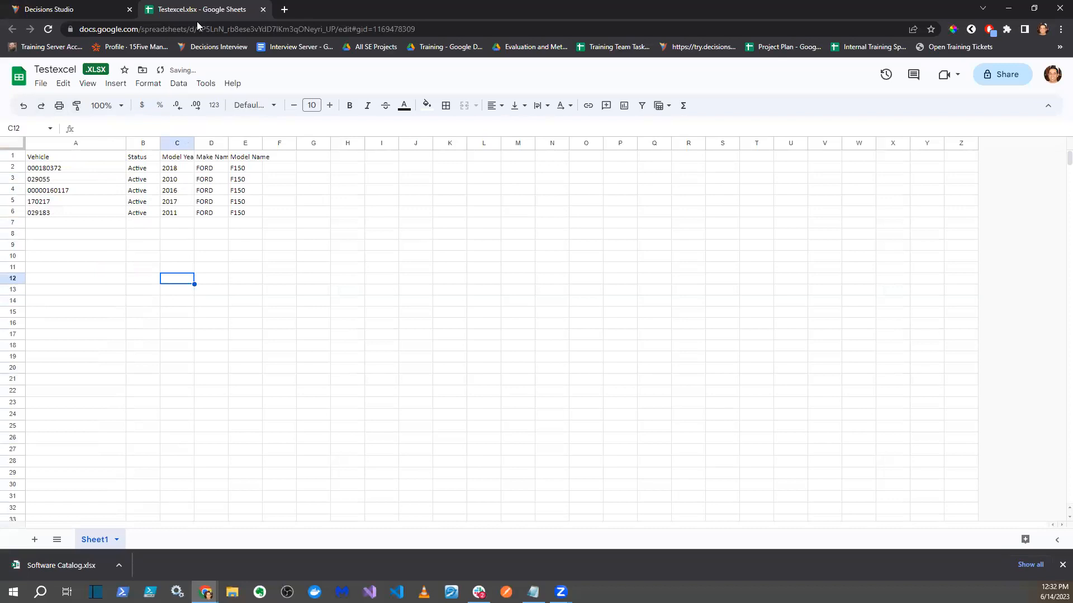
# - Download the sheet as Microsoft Excel (.xlsx) and, in Decisions Studio, load Testexcel (1).xlsx as the mapping step's File Input
pyautogui.click(43, 85)
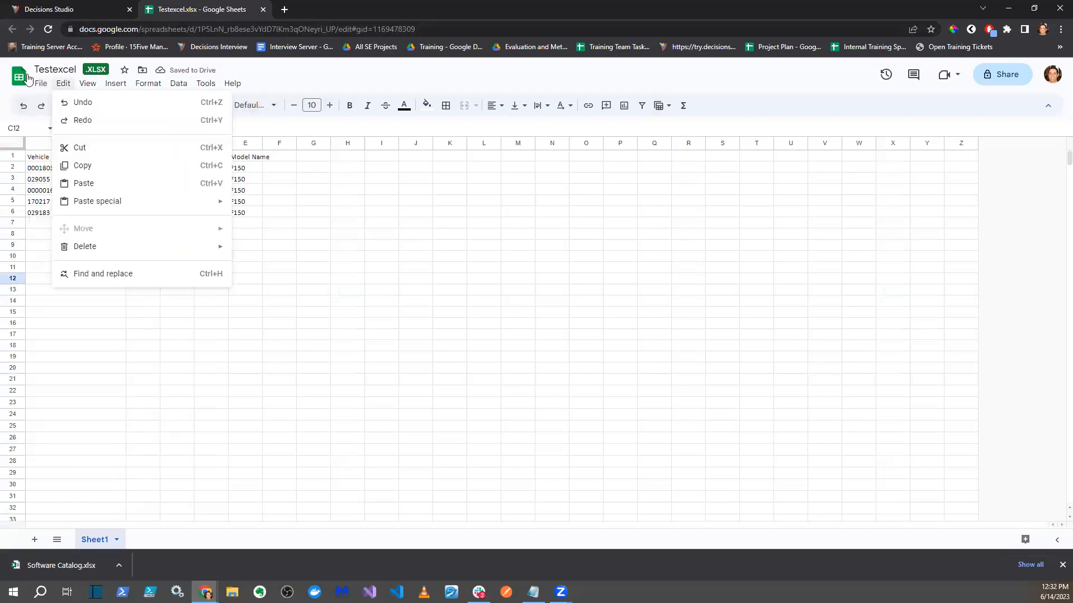
pyautogui.moveTo(80, 239)
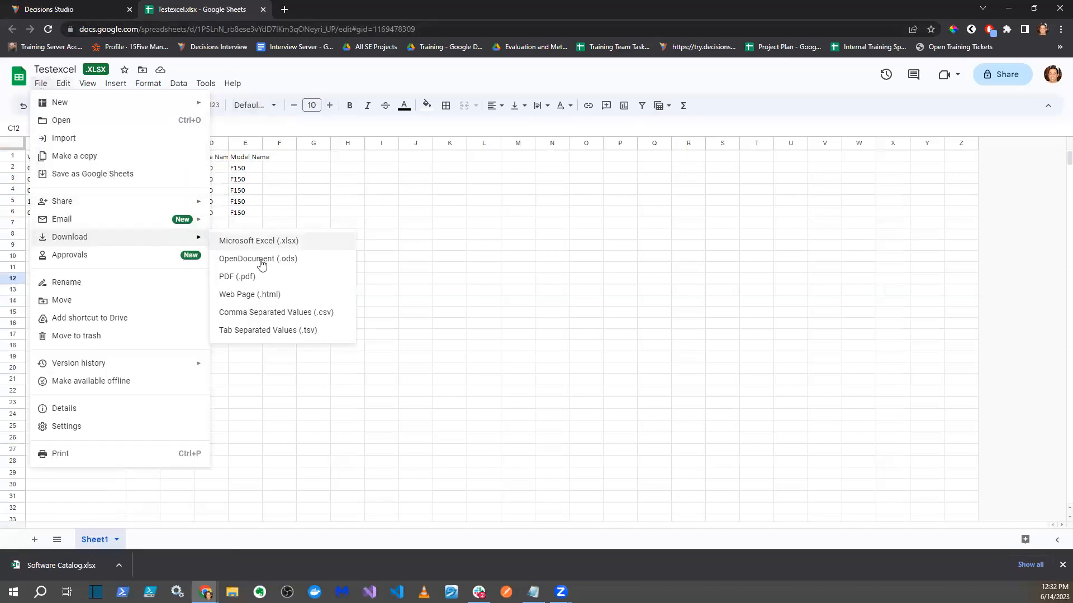
pyautogui.click(257, 240)
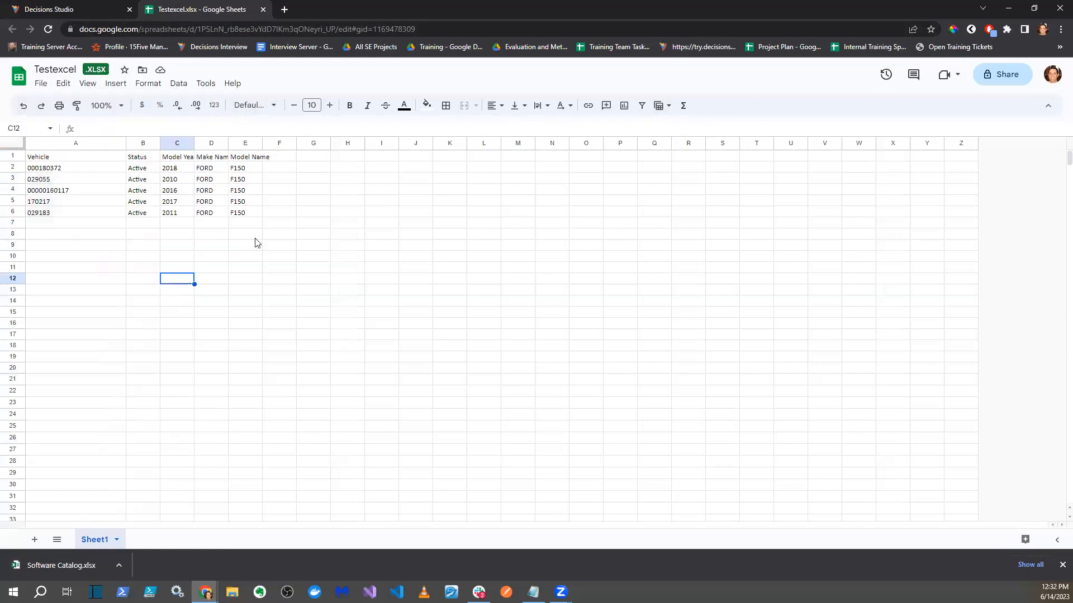
pyautogui.click(73, 9)
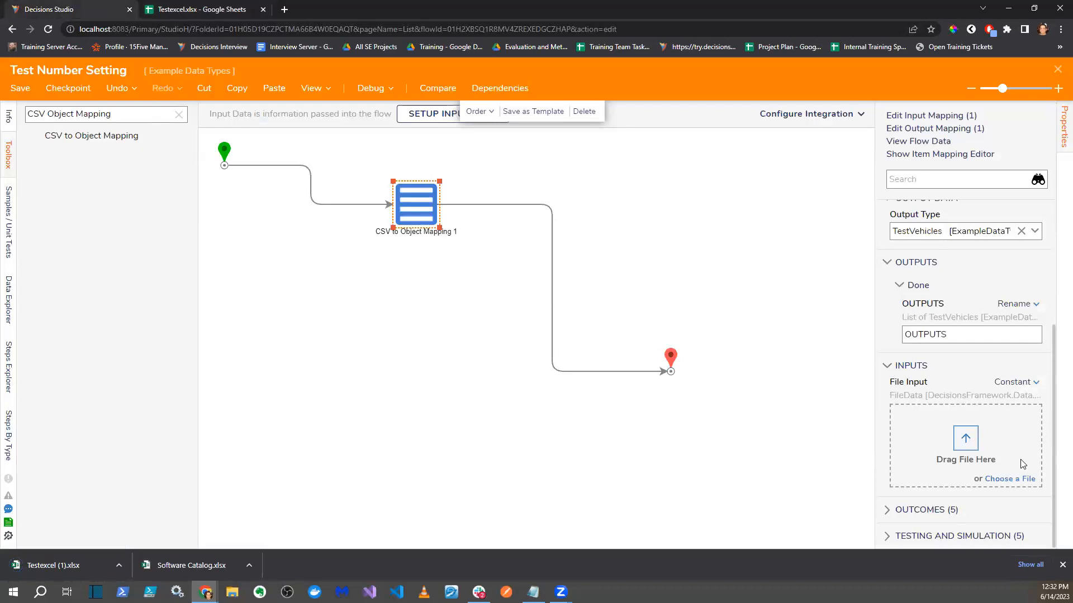
pyautogui.moveTo(53, 565); pyautogui.dragTo(990, 432)
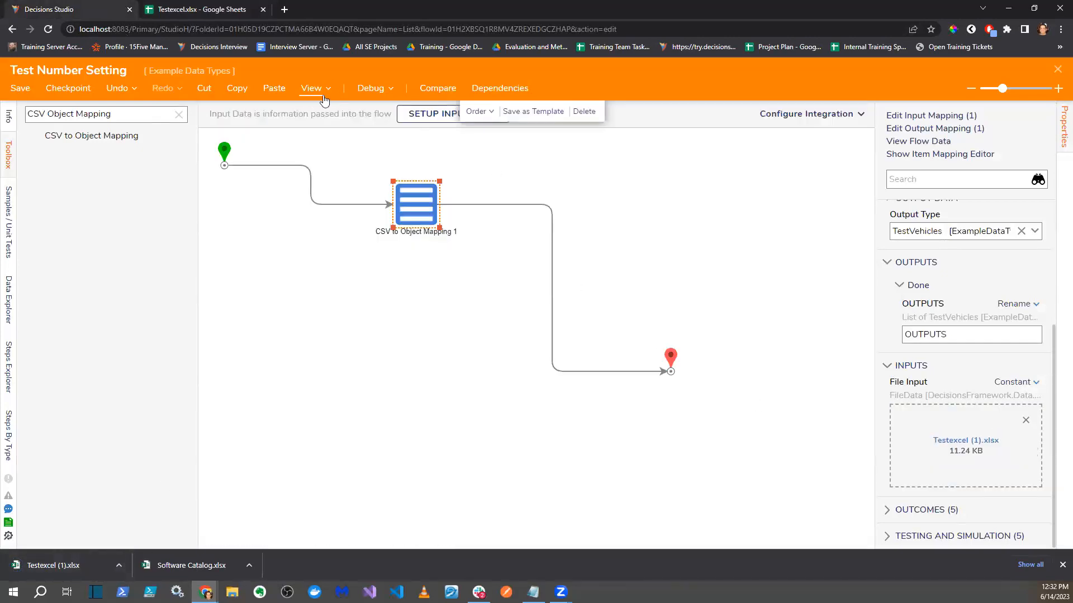
# - Debug the flow with the new file and view the input/output data of the CSV to Object Mapping execution
pyautogui.click(368, 88)
pyautogui.click(566, 272)
pyautogui.click(492, 215)
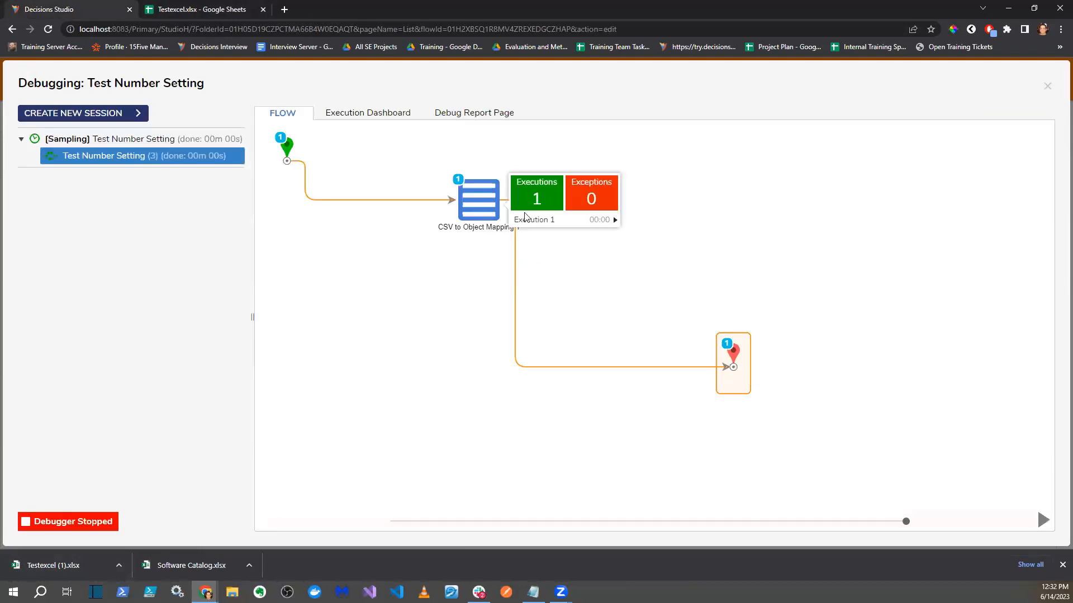
pyautogui.click(614, 221)
pyautogui.click(678, 227)
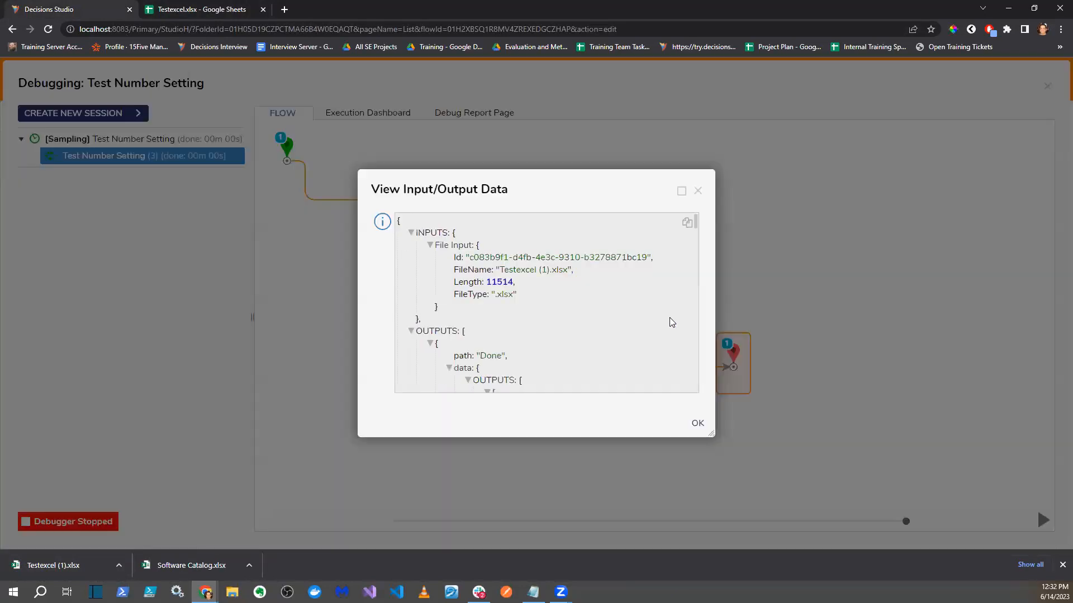
# - Examine the leading zeros of the Vehicle values in the output data, and close the data view and debugger
pyautogui.scroll(-2, 677, 327)
pyautogui.scroll(-4, 677, 328)
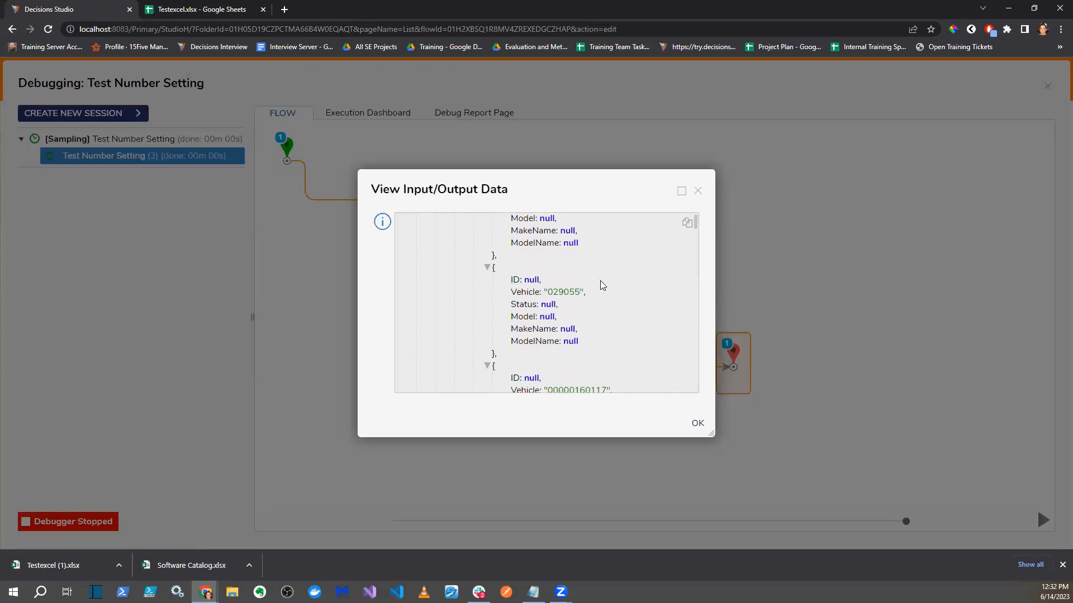
pyautogui.scroll(2, 598, 282)
pyautogui.scroll(-2, 595, 301)
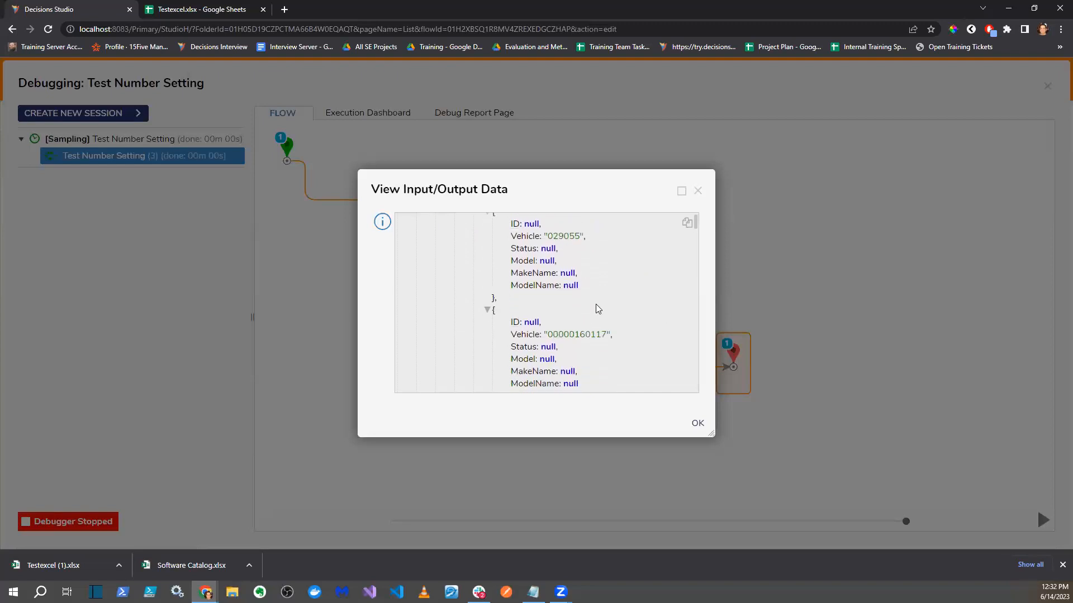
pyautogui.moveTo(574, 334); pyautogui.dragTo(550, 335)
pyautogui.scroll(-2, 550, 335)
pyautogui.scroll(-1, 556, 335)
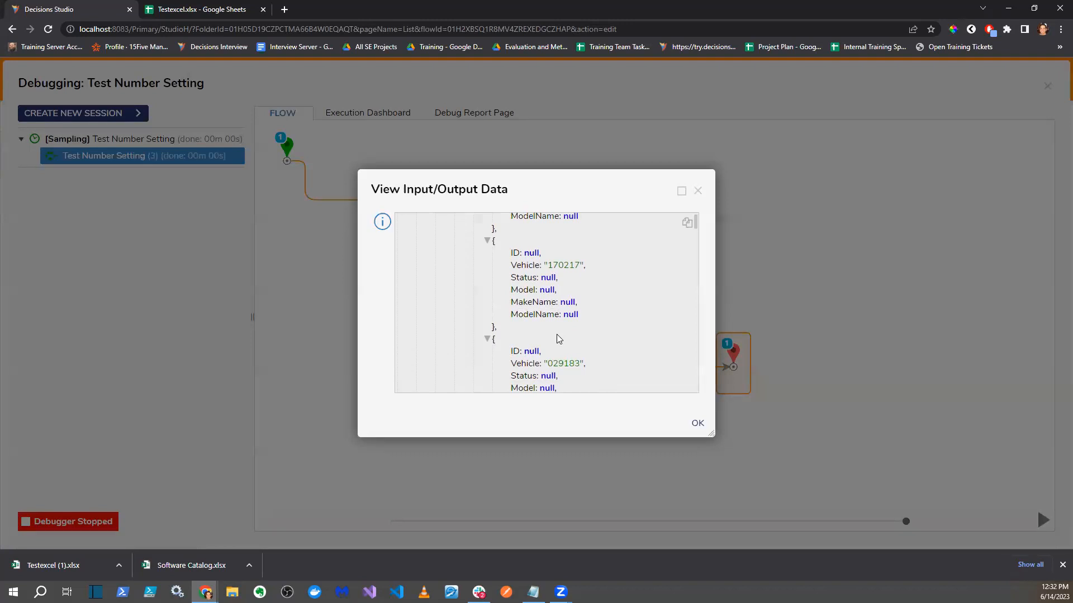
pyautogui.click(682, 191)
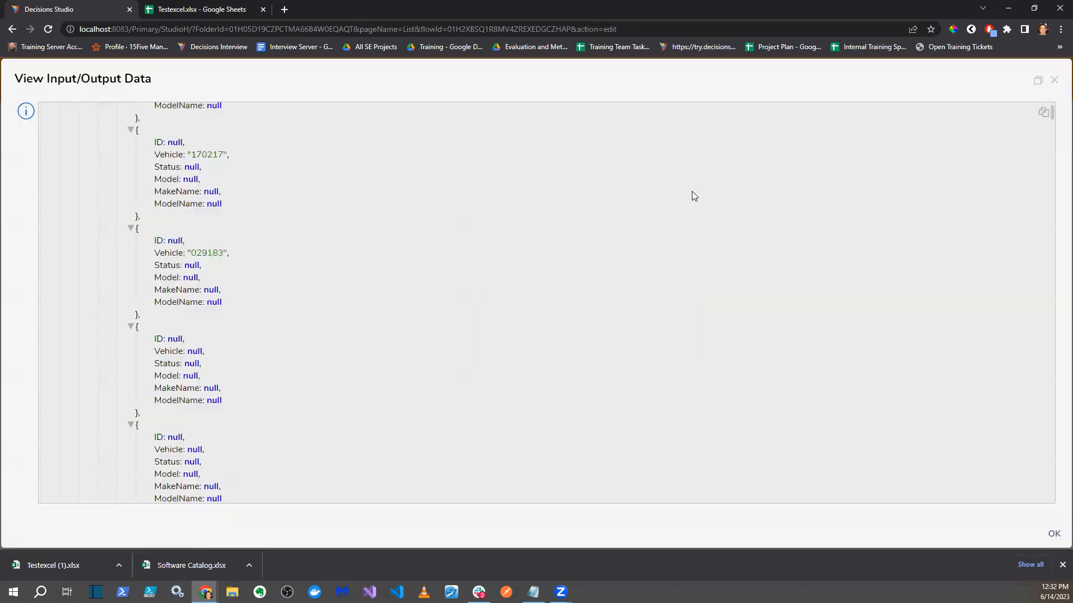
pyautogui.click(1038, 80)
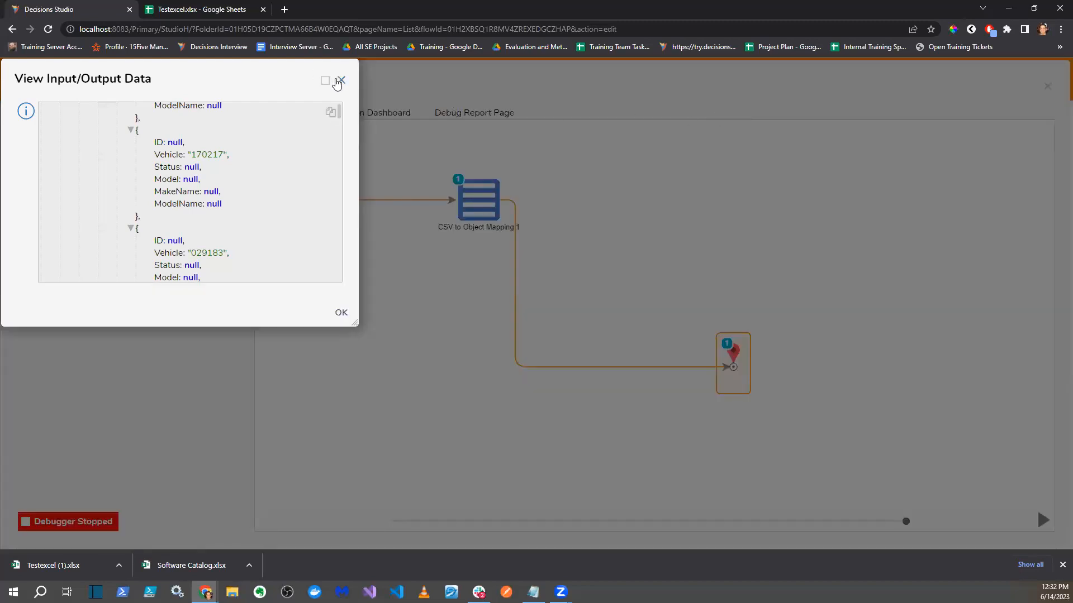
pyautogui.click(339, 79)
pyautogui.click(1048, 87)
# - Review the mapping of Field01's TextValue string to Vehicle in the Item Mapping Editor, marking TextValue and its type, and close the editor
pyautogui.click(430, 195)
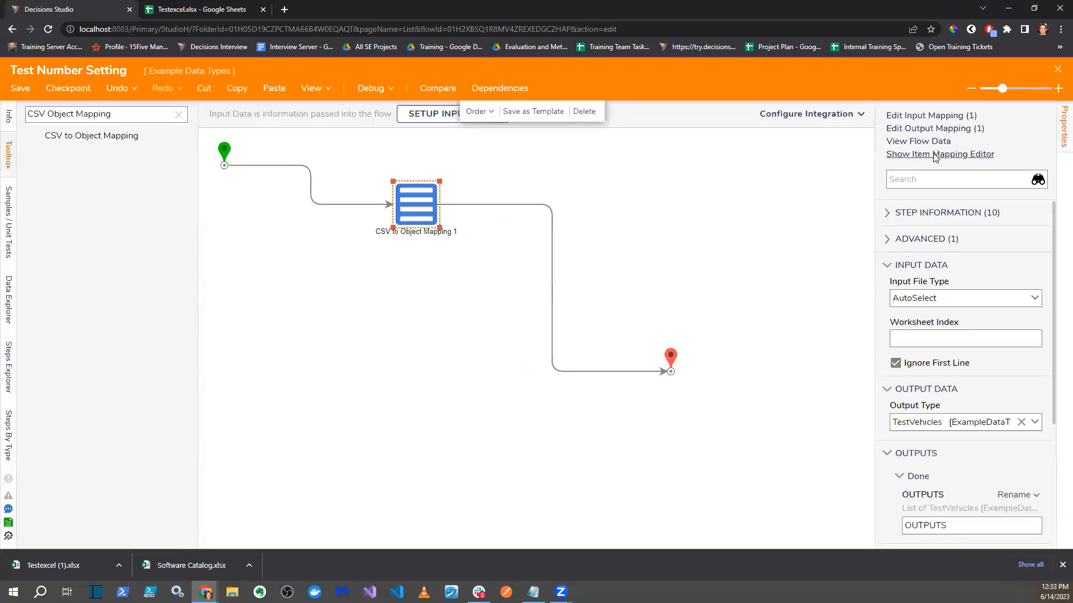
pyautogui.click(934, 156)
pyautogui.click(25, 138)
pyautogui.click(41, 164)
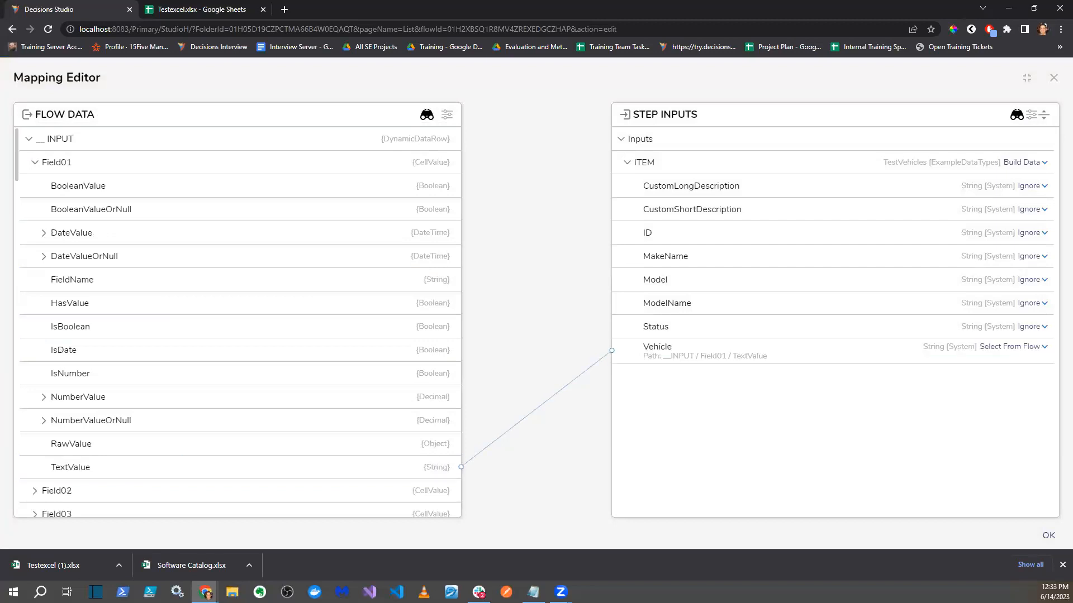
pyautogui.click(91, 386)
pyautogui.moveTo(78, 479)
pyautogui.mouseDown()
pyautogui.moveTo(80, 458)
pyautogui.moveTo(47, 471)
pyautogui.moveTo(45, 460)
pyautogui.mouseUp()
pyautogui.moveTo(425, 475); pyautogui.dragTo(452, 475)
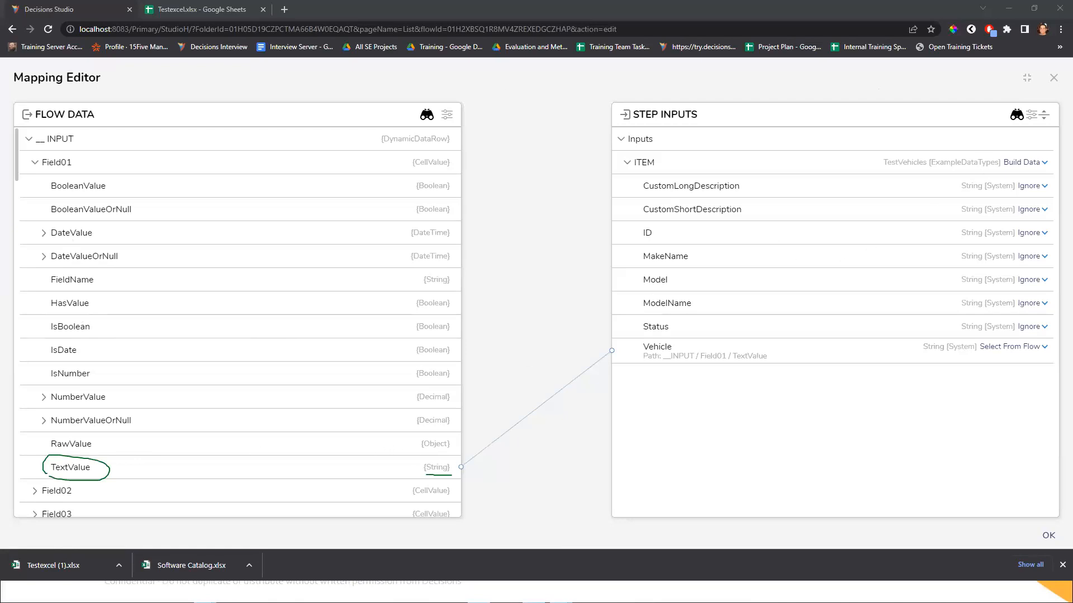
pyautogui.press('Escape')
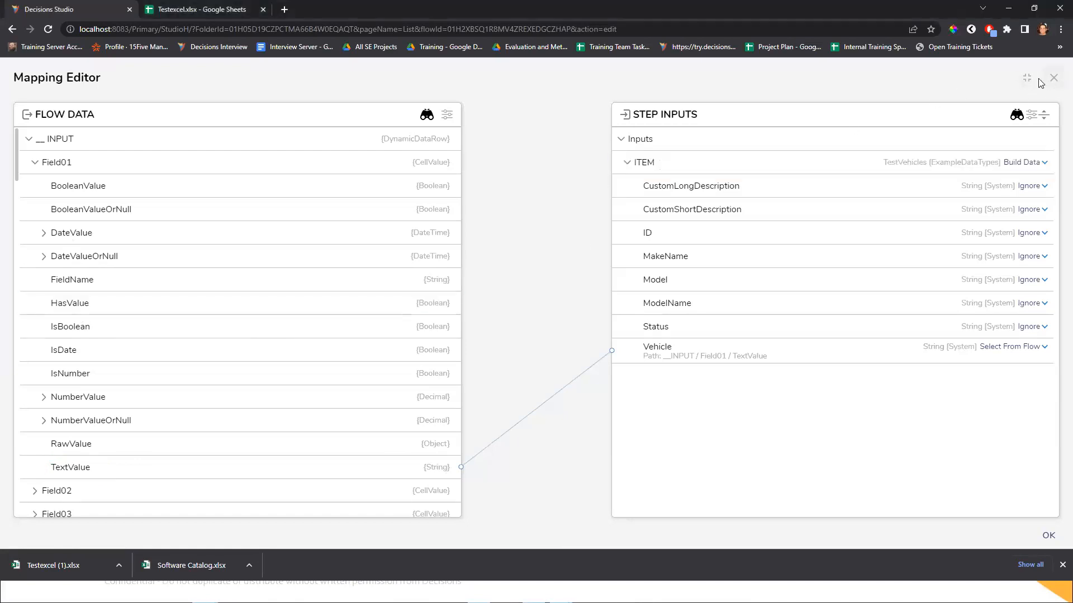
pyautogui.click(1053, 79)
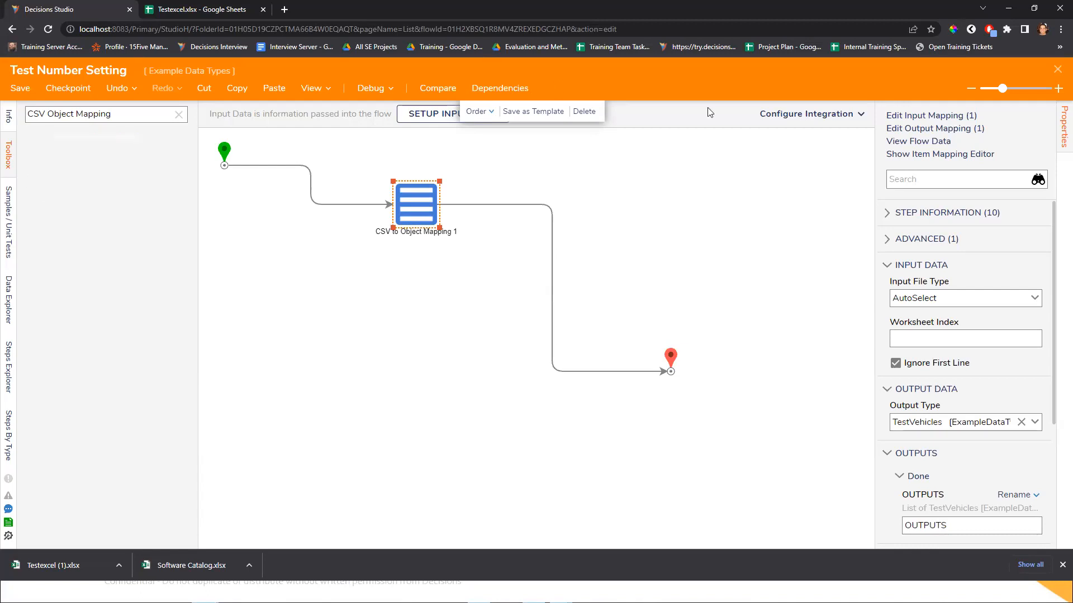
# - Close the Test Number Setting flow and open the Test form from the Dev Team C folder
pyautogui.click(1059, 70)
pyautogui.click(606, 364)
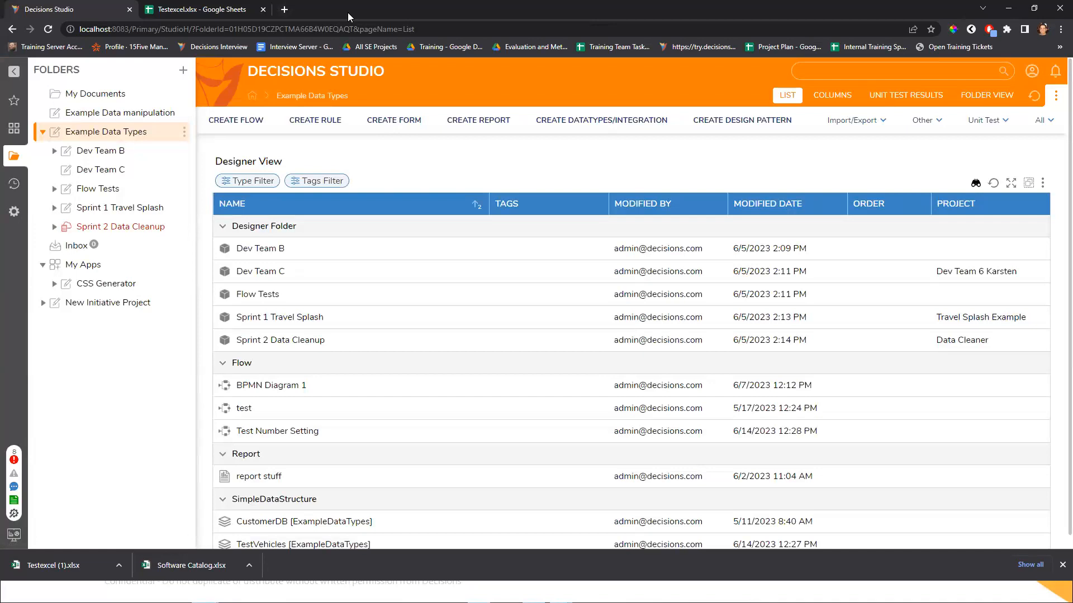
pyautogui.click(100, 169)
pyautogui.doubleClick(242, 293)
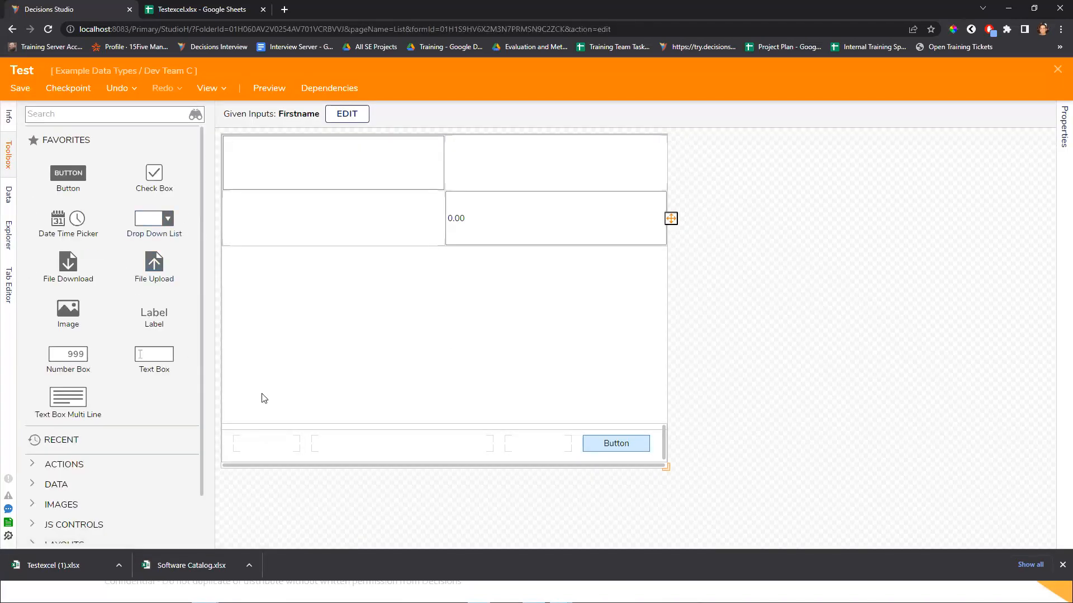
# - Review the View and Behavior properties of the Test form's existing button
pyautogui.click(616, 444)
pyautogui.click(906, 370)
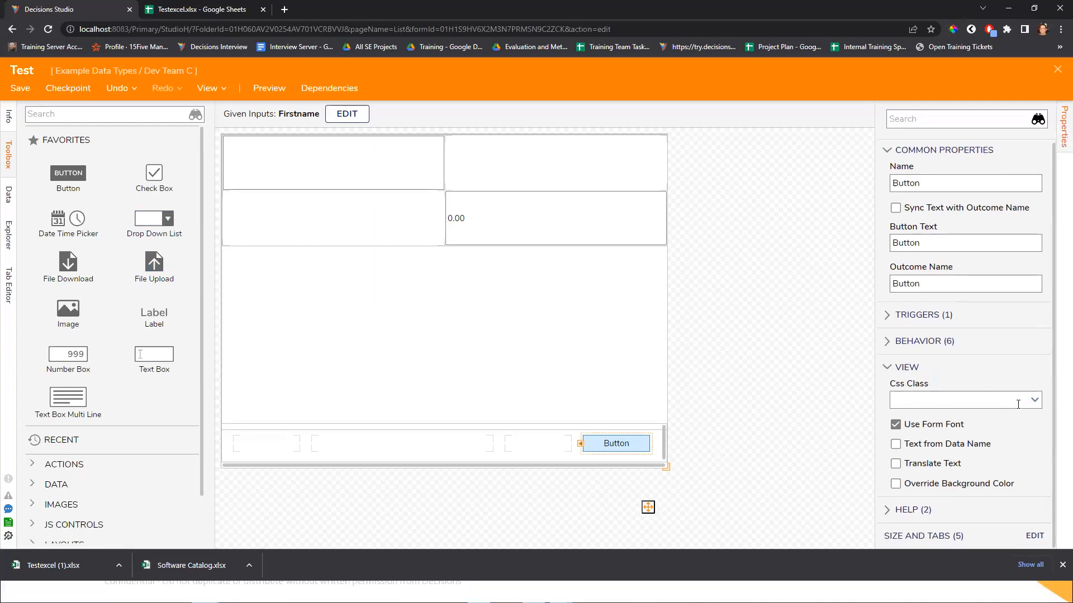
pyautogui.click(917, 343)
pyautogui.scroll(-1, 919, 349)
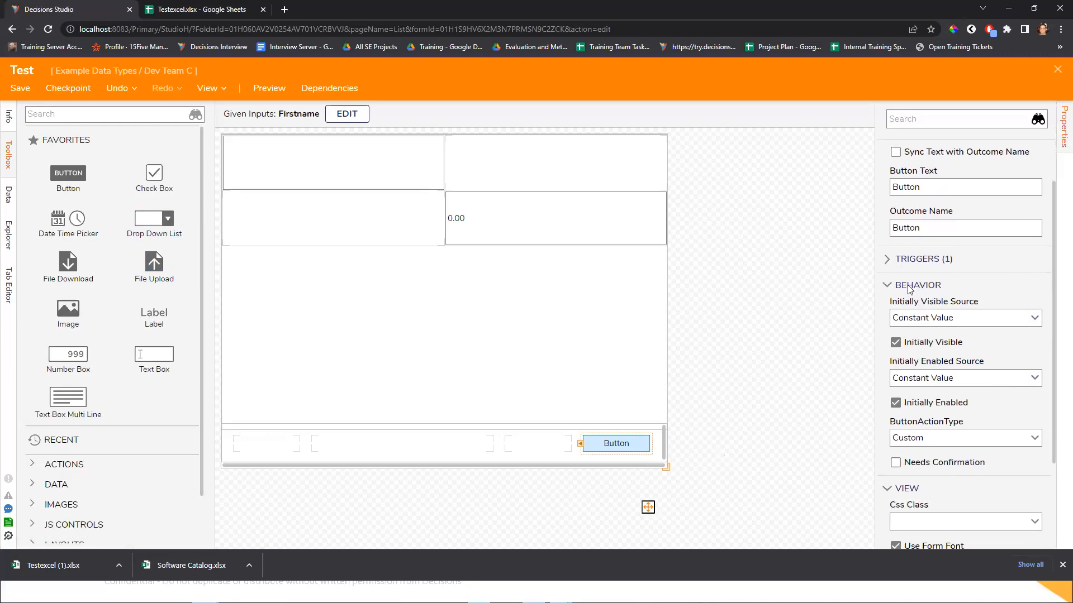
pyautogui.click(909, 289)
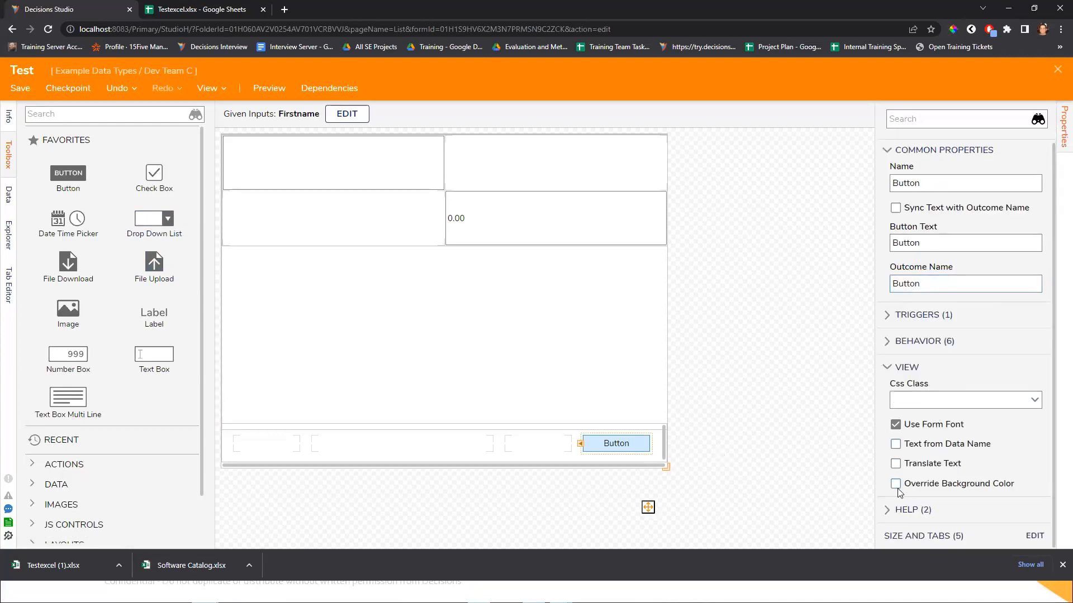
pyautogui.scroll(1, 905, 291)
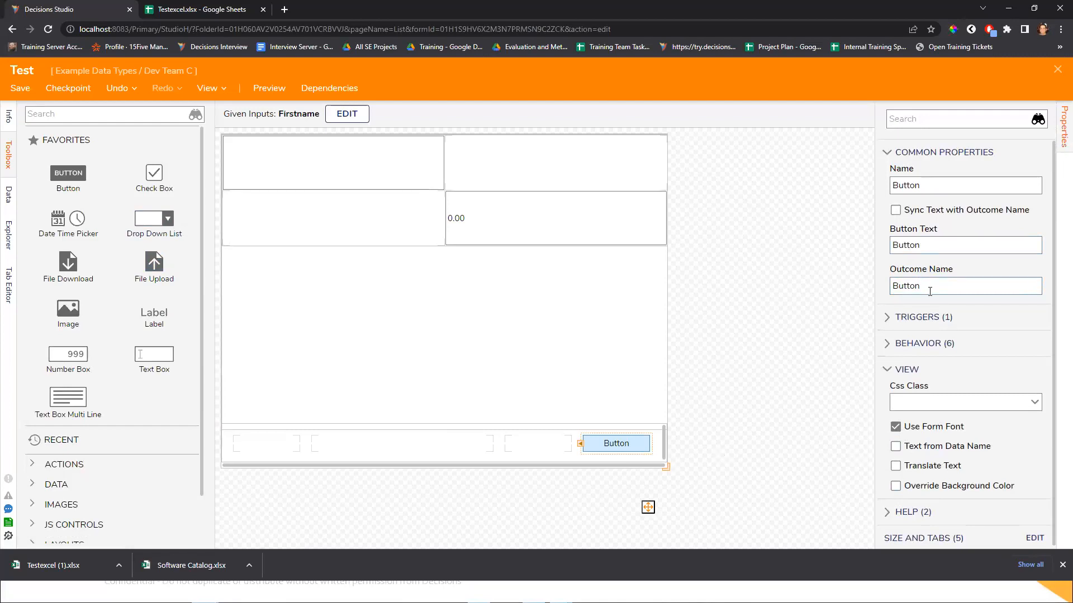
# - Add an Event Button beside the form's existing button and enable Override Background Color for it
pyautogui.click(117, 117)
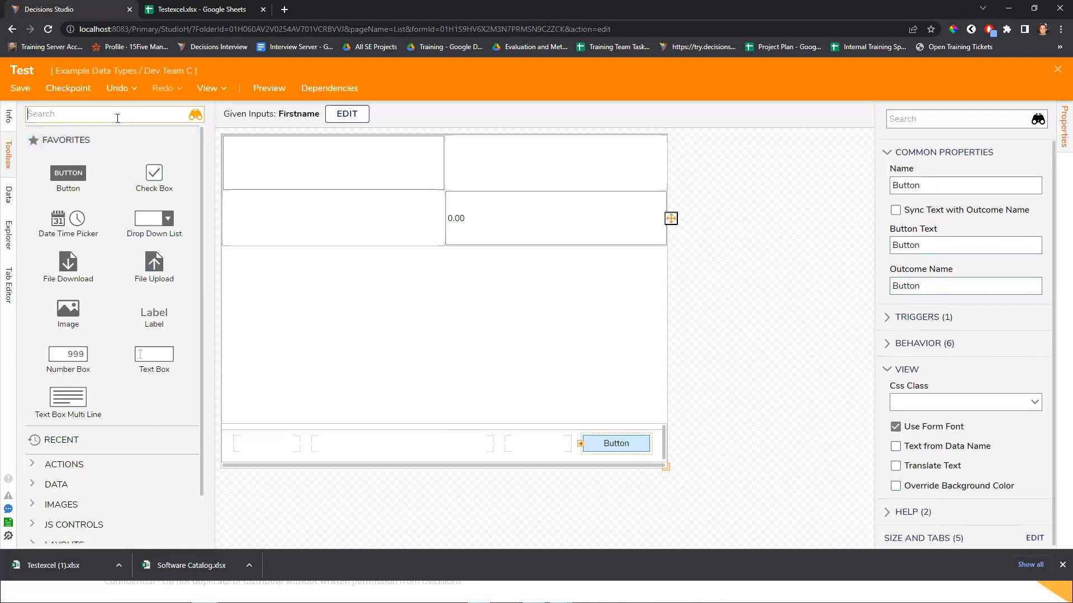
pyautogui.write('event button')
pyautogui.moveTo(48, 155); pyautogui.dragTo(552, 446)
pyautogui.click(928, 336)
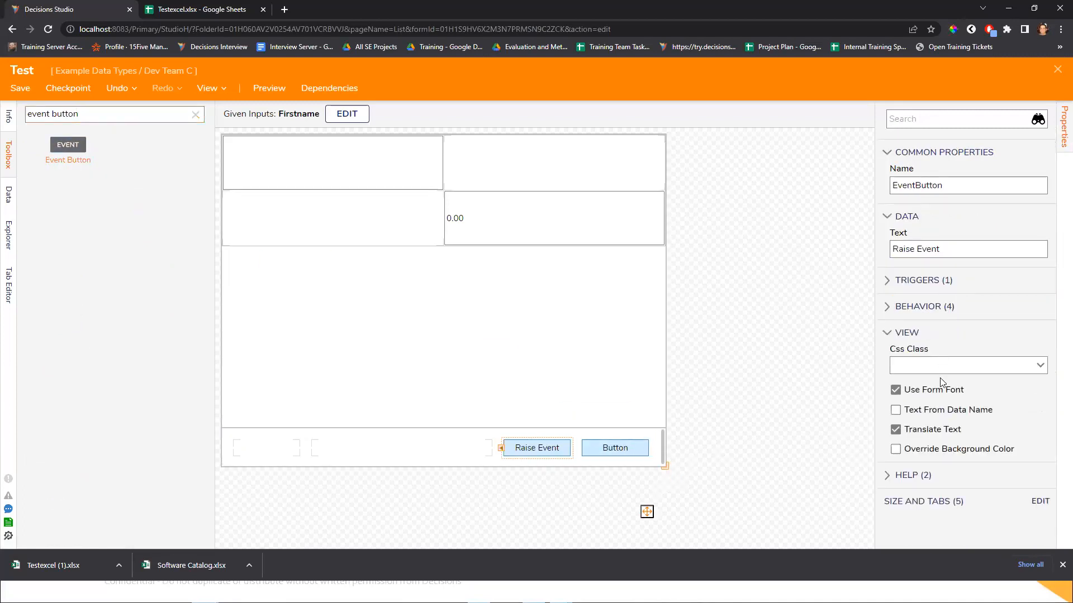
pyautogui.click(898, 450)
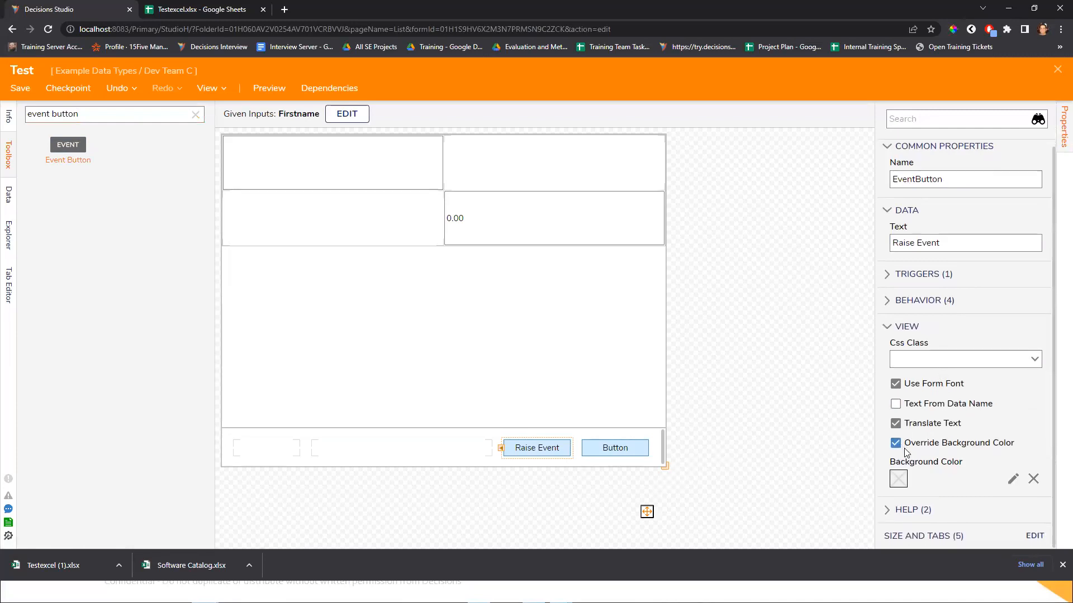
# - Disable Override Background Color for the Event Button, check its font, translation and Css Class options, and delete it from the form
pyautogui.click(900, 444)
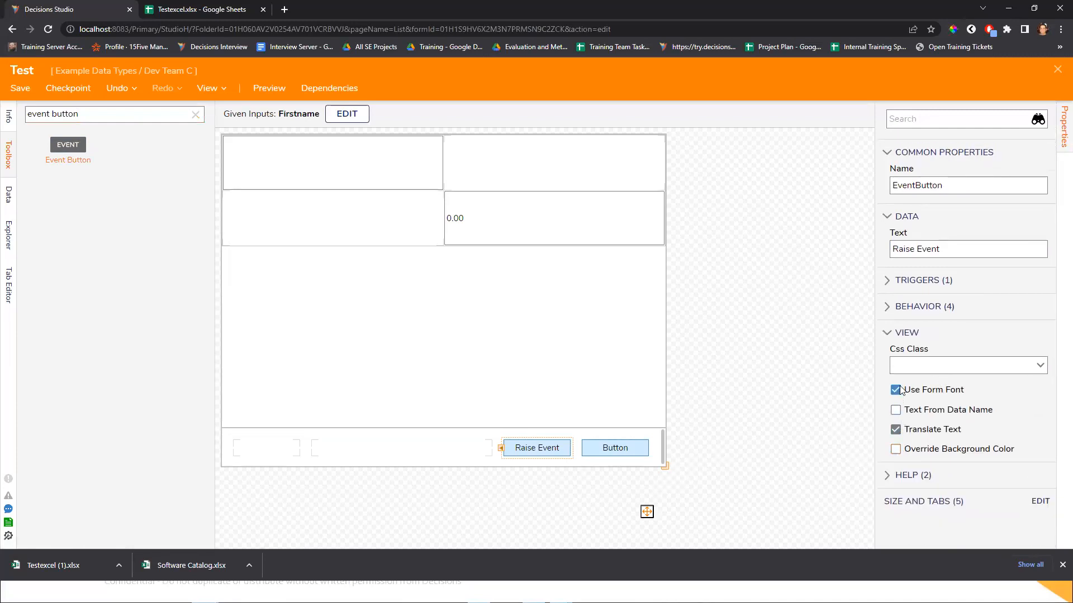
pyautogui.click(896, 389)
pyautogui.click(897, 431)
pyautogui.click(1041, 367)
pyautogui.click(956, 339)
pyautogui.rightClick(542, 448)
pyautogui.click(561, 446)
# - Review the Gutters, Margins and View properties of the form's bottom bar, including border width, corner radius and background type
pyautogui.scroll(-3, 945, 435)
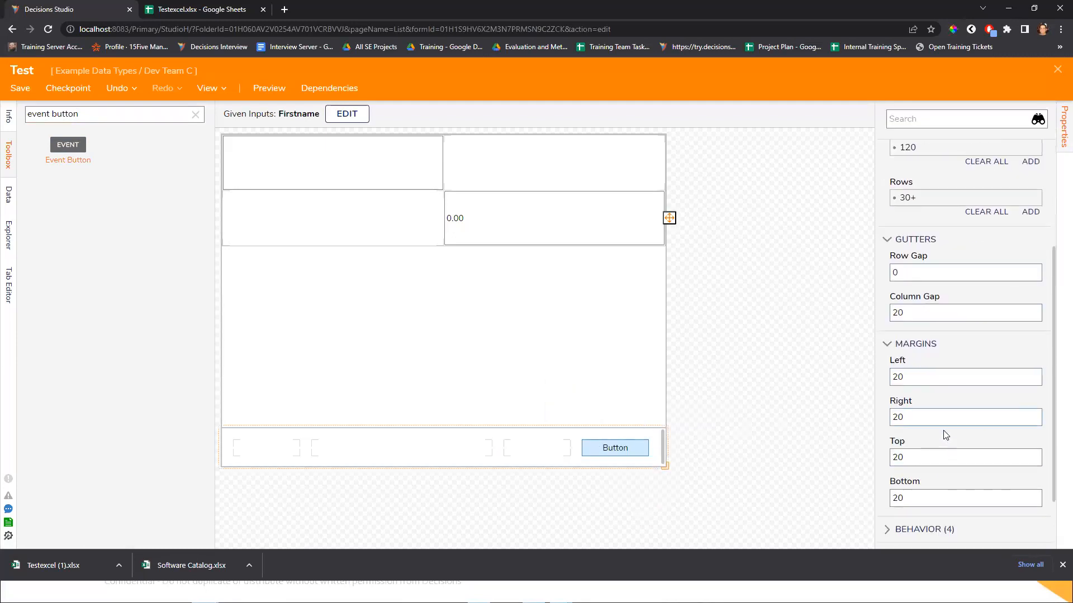
pyautogui.click(612, 450)
pyautogui.click(620, 391)
pyautogui.click(496, 446)
pyautogui.scroll(-5, 932, 442)
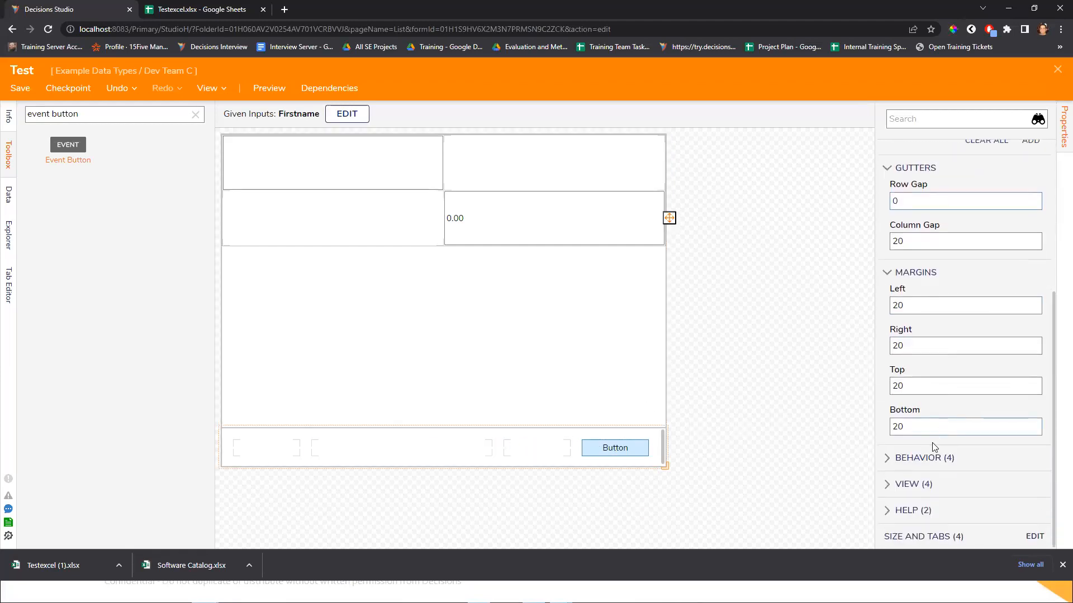
pyautogui.click(906, 484)
pyautogui.scroll(-3, 910, 464)
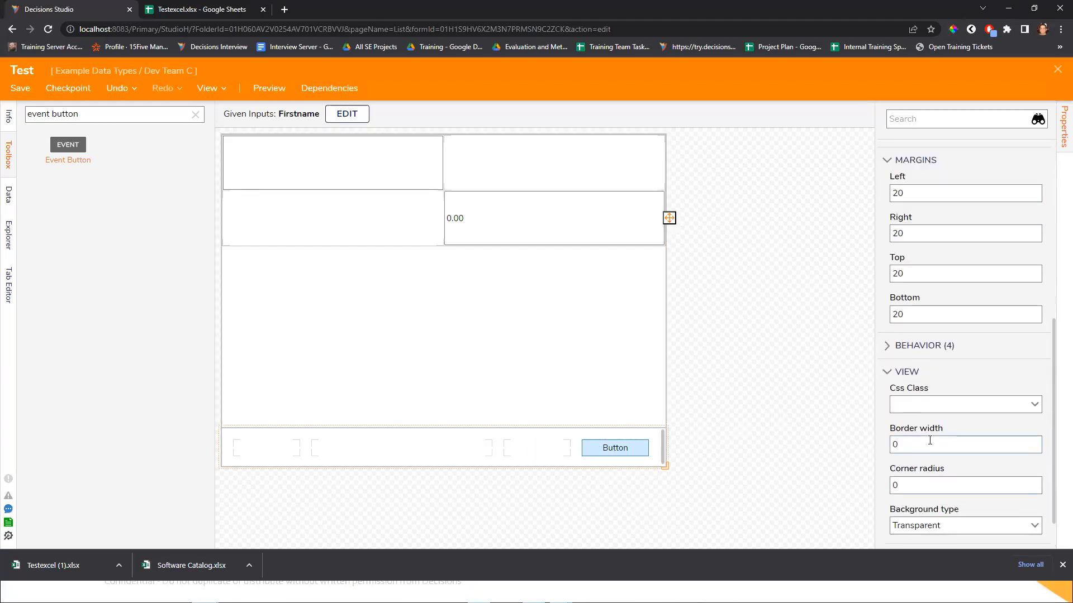
pyautogui.press('Tab')
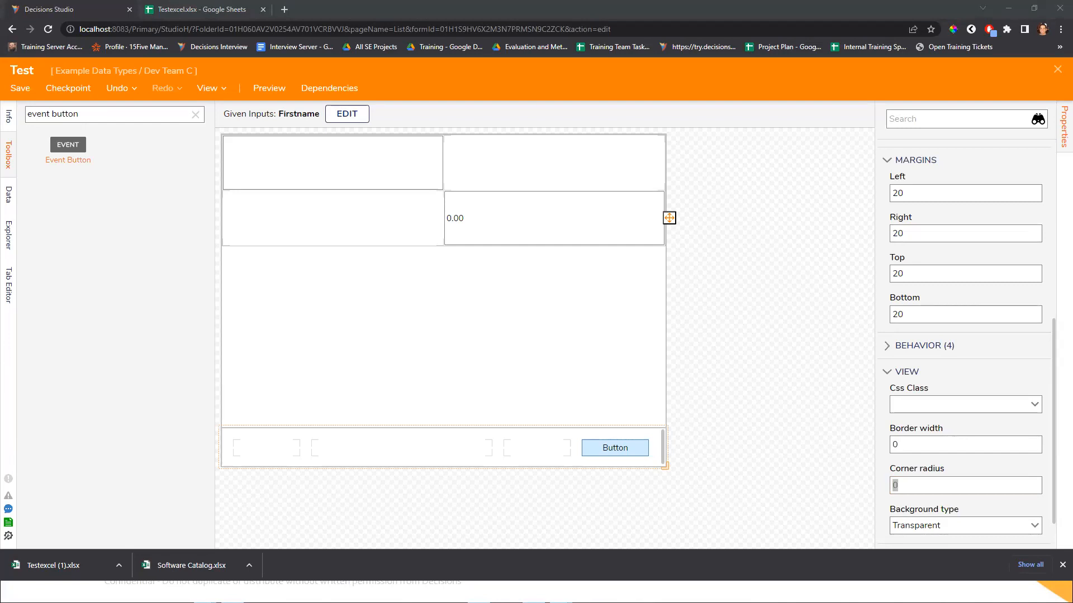
pyautogui.click(895, 485)
# - Close the Test form and look through the CSS documents in the Css folder under the system's Designers folder
pyautogui.click(1057, 69)
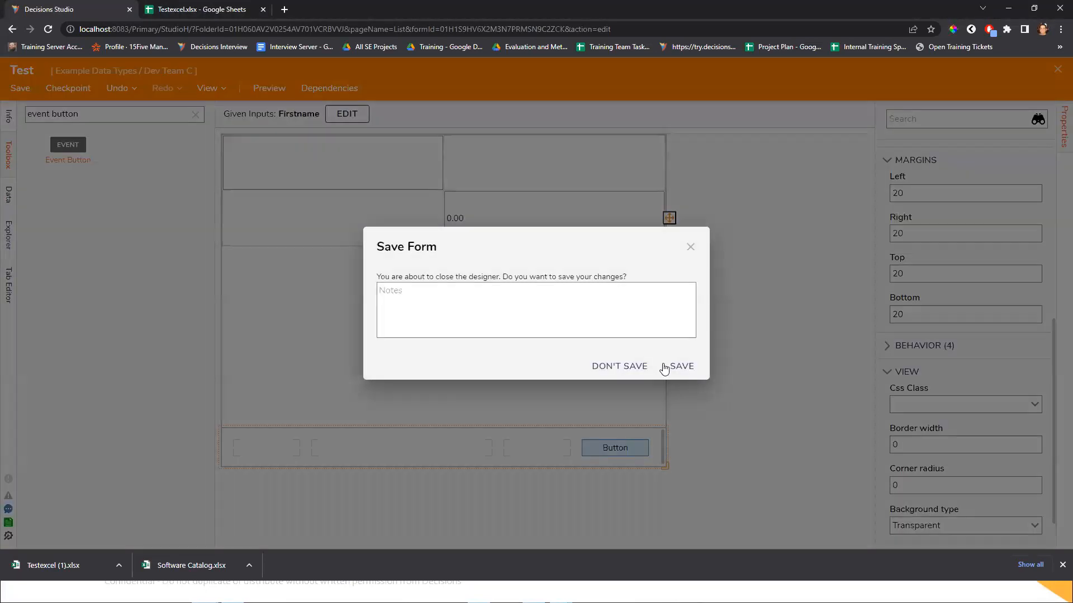
pyautogui.click(682, 365)
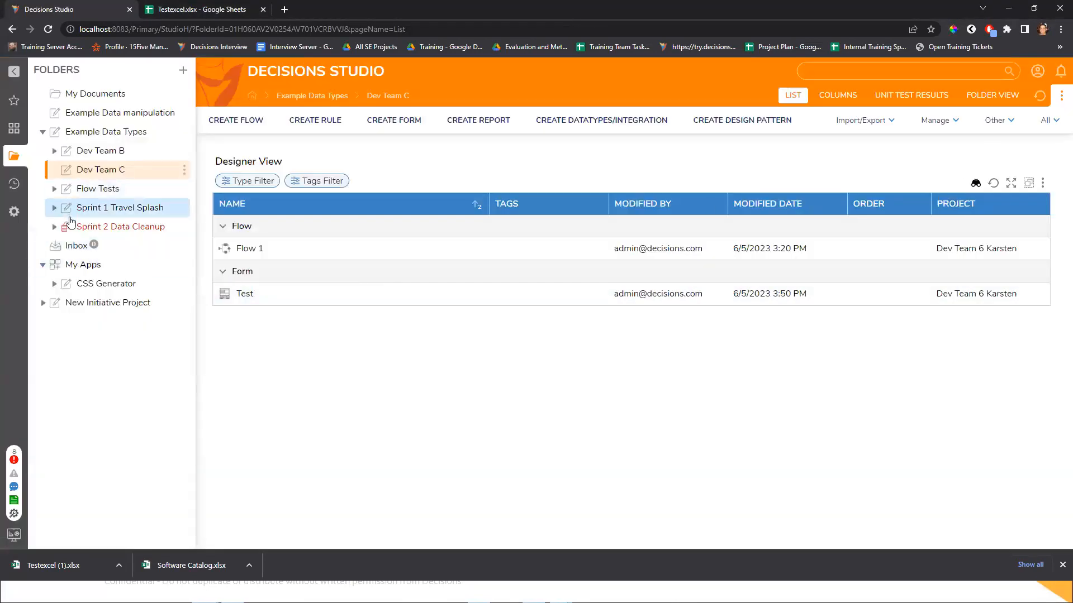
pyautogui.click(14, 212)
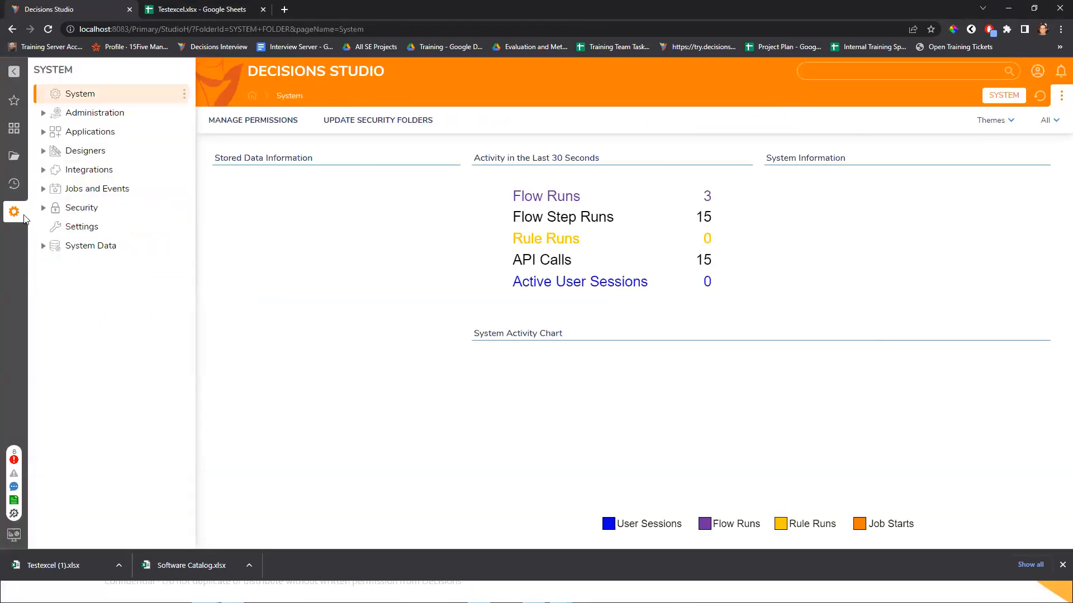
pyautogui.click(43, 150)
pyautogui.scroll(-1, 91, 170)
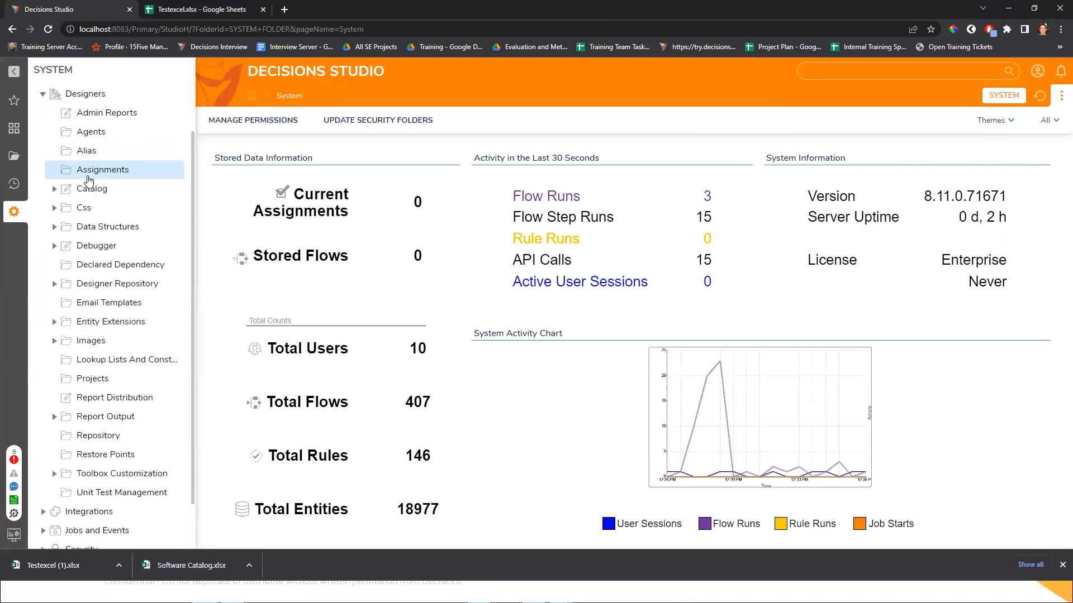
pyautogui.click(84, 207)
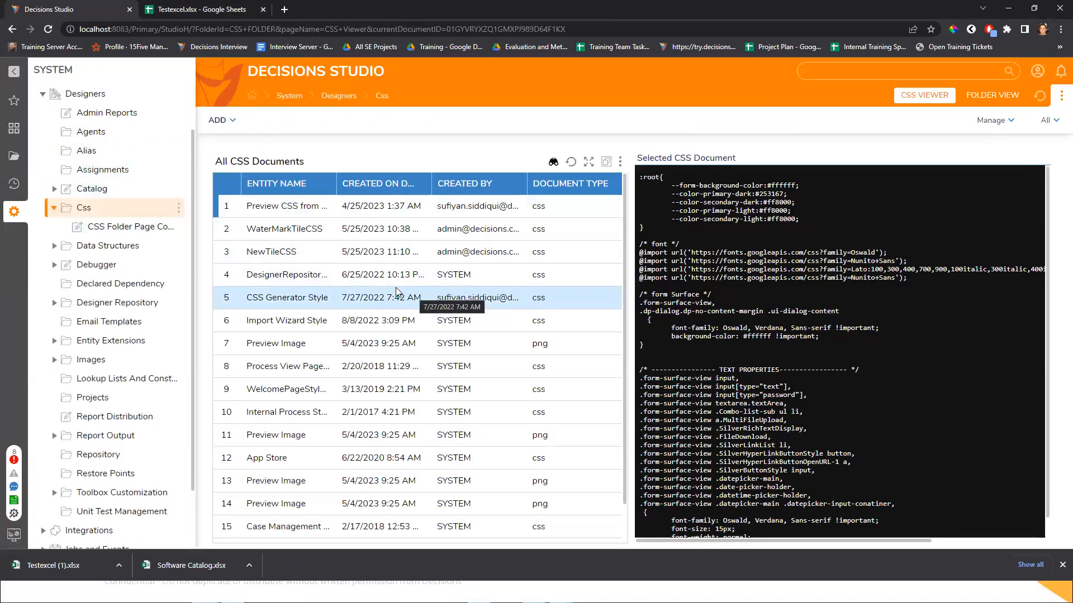
pyautogui.scroll(-1, 394, 297)
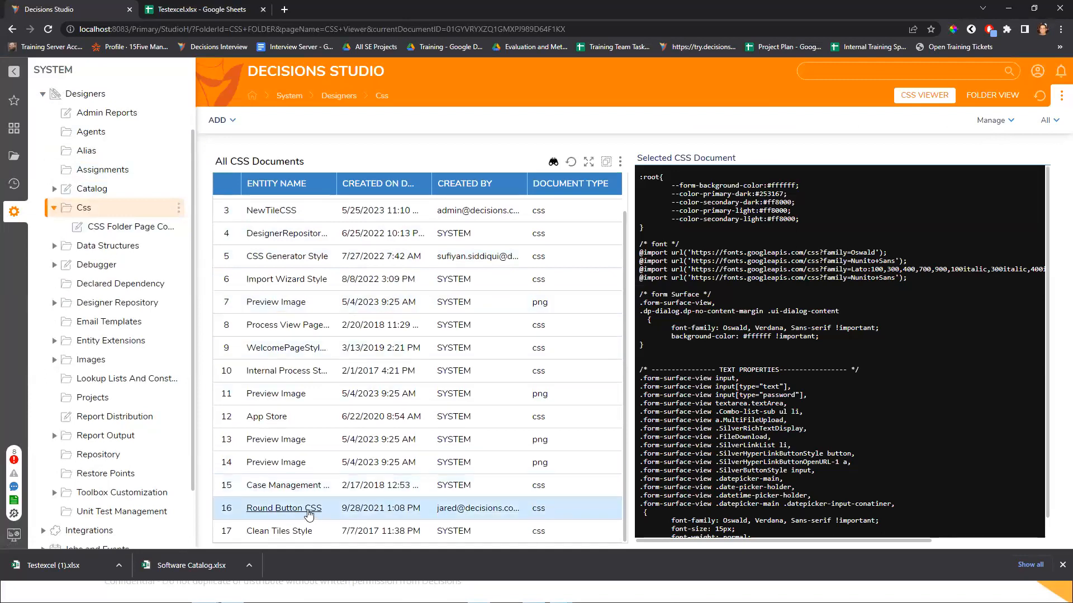
pyautogui.scroll(1, 102, 271)
# - Reopen the Test form from the Dev Team C folder and add an Event Button beside the existing button
pyautogui.click(17, 159)
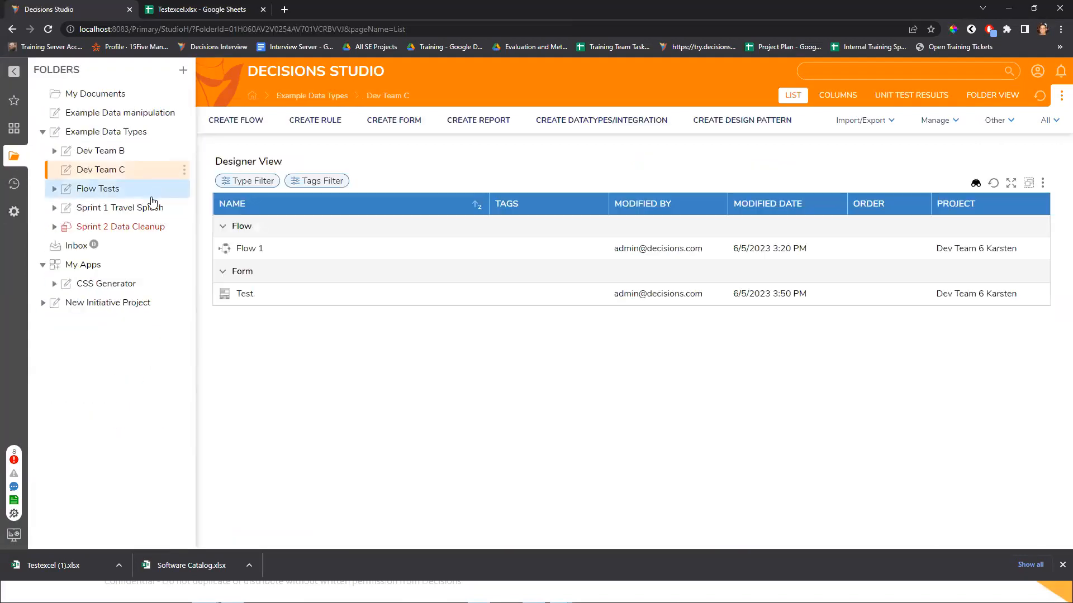
pyautogui.click(244, 295)
pyautogui.click(119, 116)
pyautogui.write('event')
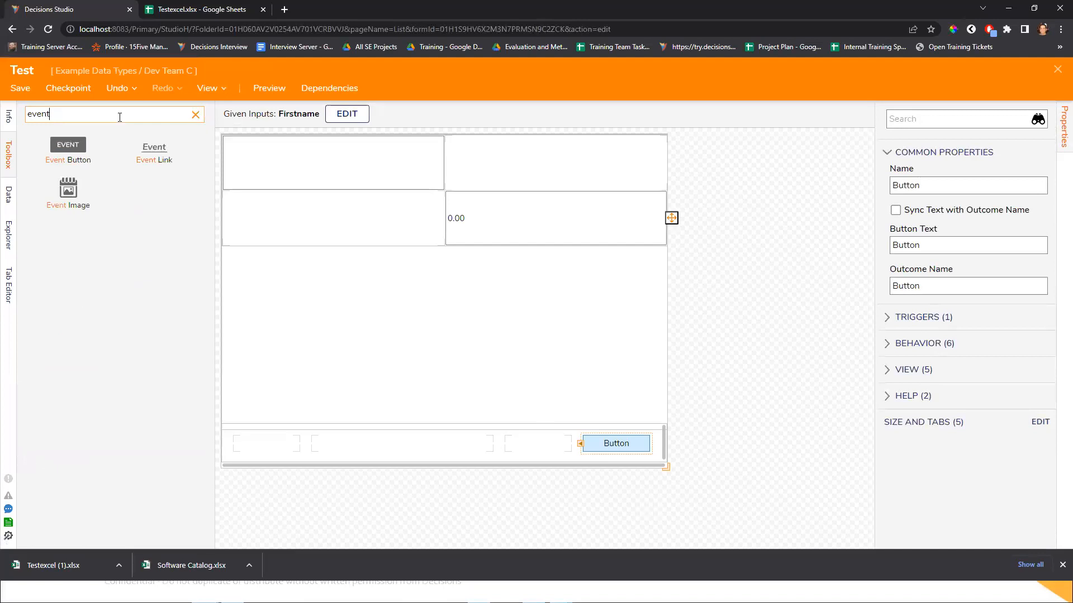
pyautogui.moveTo(68, 145); pyautogui.dragTo(537, 446)
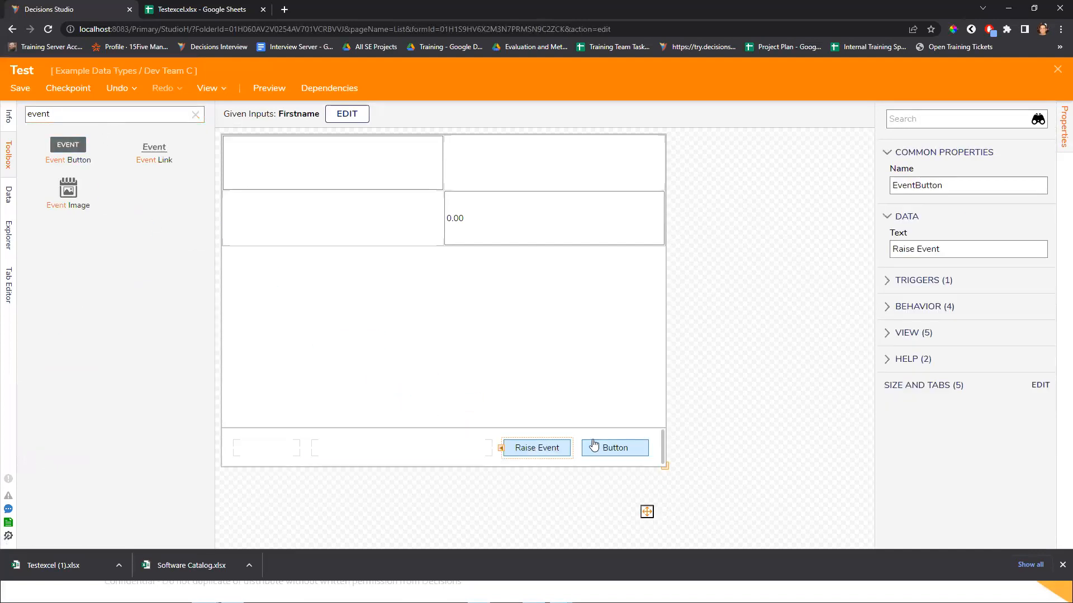
# - Review the Test form's own properties, including Form Background, Form Outcome Scenario and Form Rules
pyautogui.click(603, 451)
pyautogui.click(767, 411)
pyautogui.scroll(-10, 949, 380)
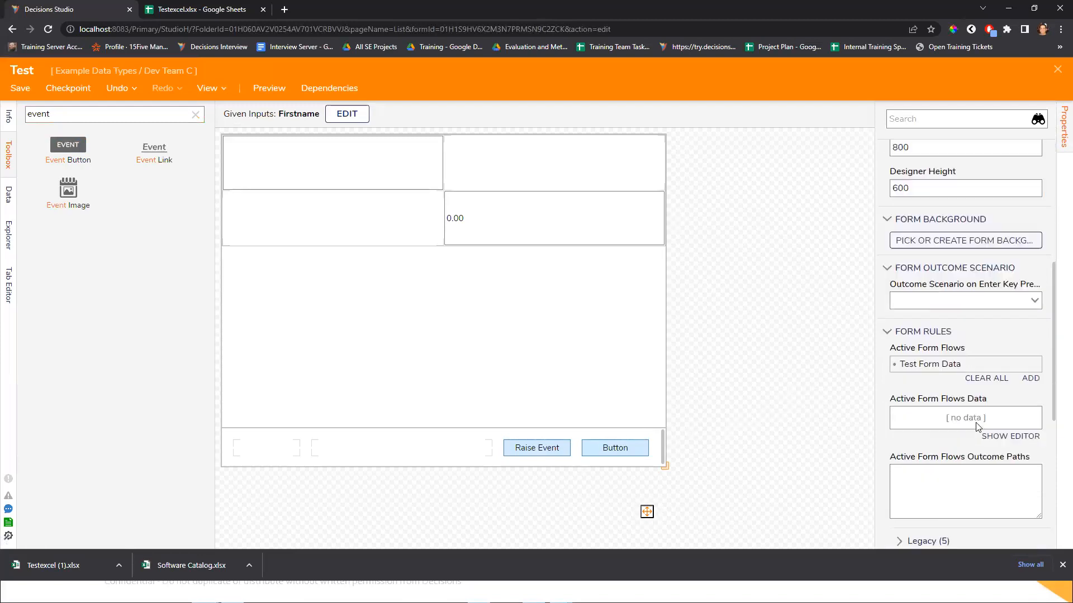
pyautogui.scroll(-2, 977, 413)
pyautogui.scroll(2, 978, 414)
pyautogui.scroll(-5, 977, 413)
pyautogui.scroll(3, 978, 414)
pyautogui.click(900, 410)
# - Try the Css classes button and button2 on the form's existing button
pyautogui.click(623, 451)
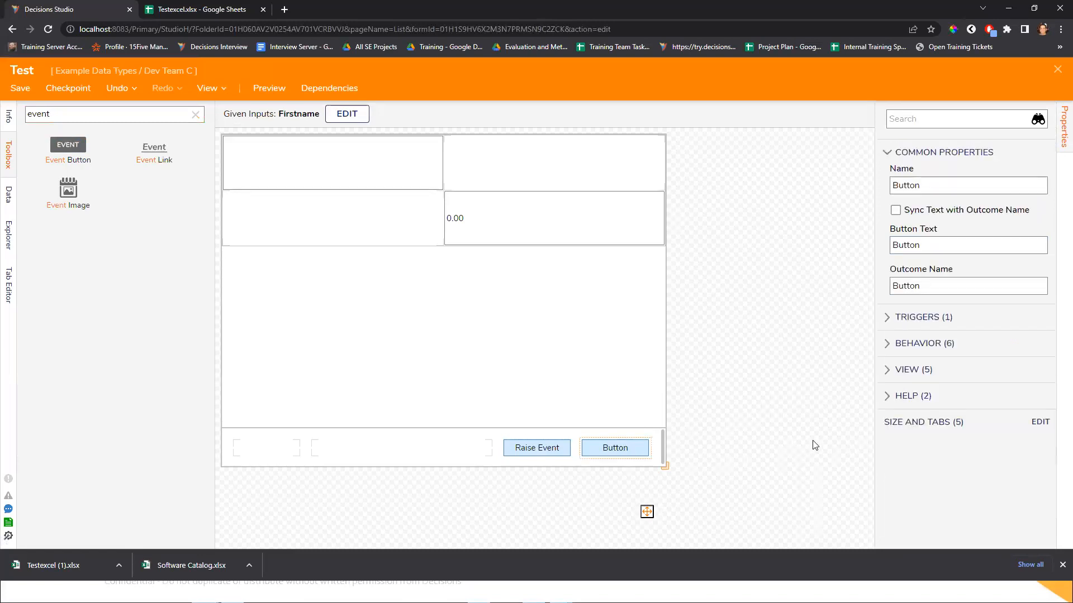
pyautogui.click(908, 369)
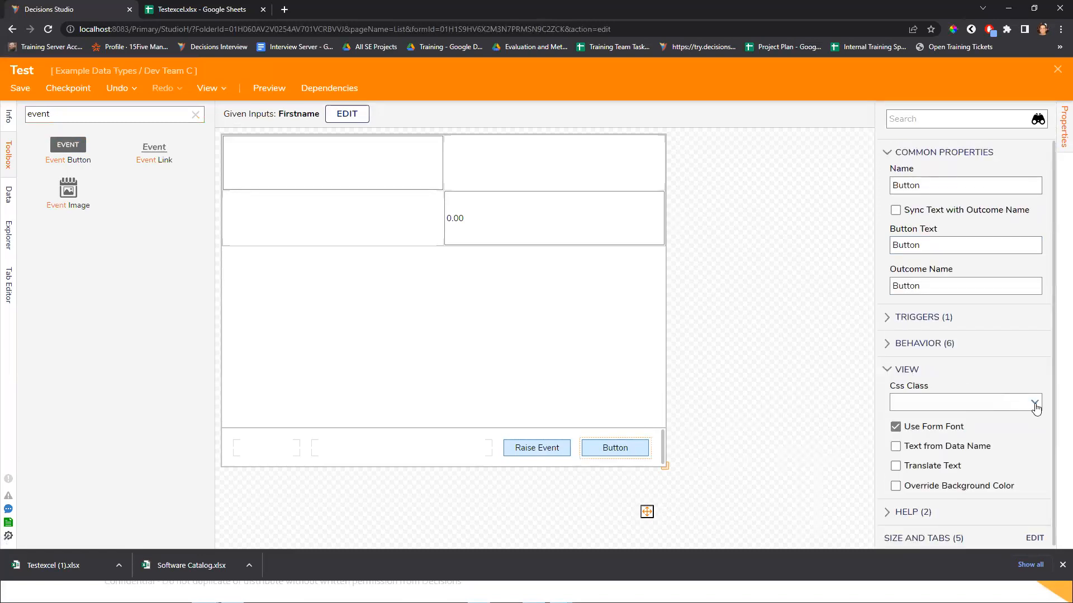
pyautogui.click(1035, 402)
pyautogui.click(950, 424)
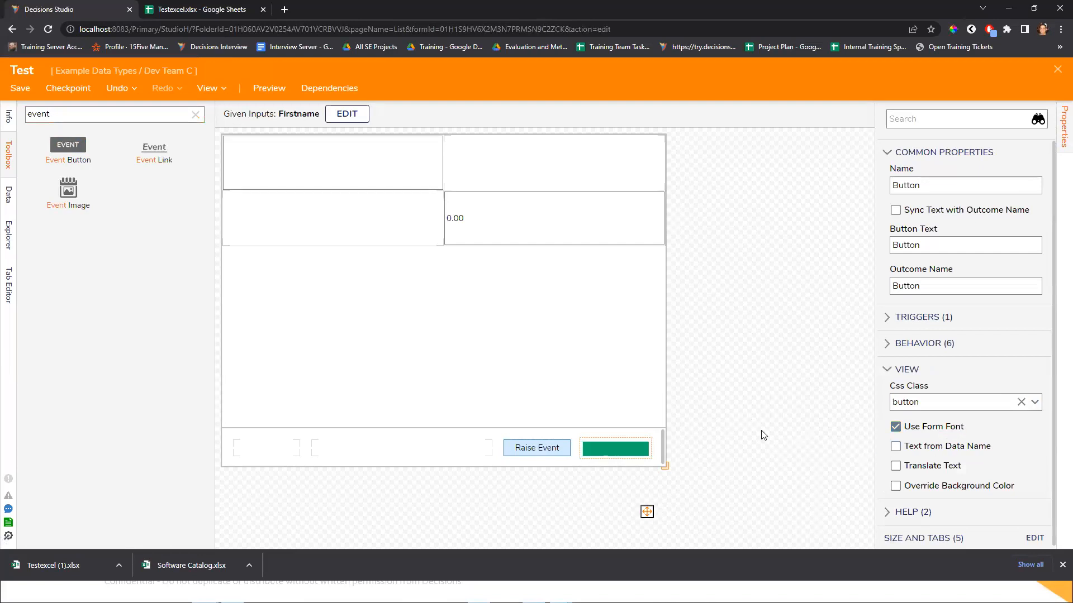
pyautogui.click(1034, 403)
pyautogui.click(944, 465)
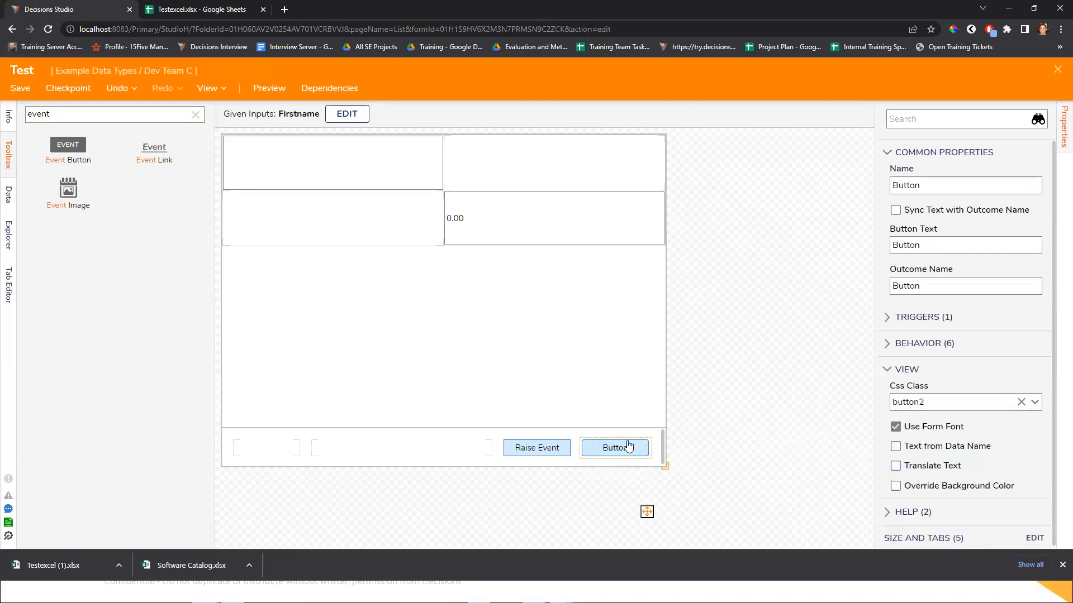
# - Try the Css classes button3, button4 and button5 on the existing button, and set its class back to button
pyautogui.click(1038, 403)
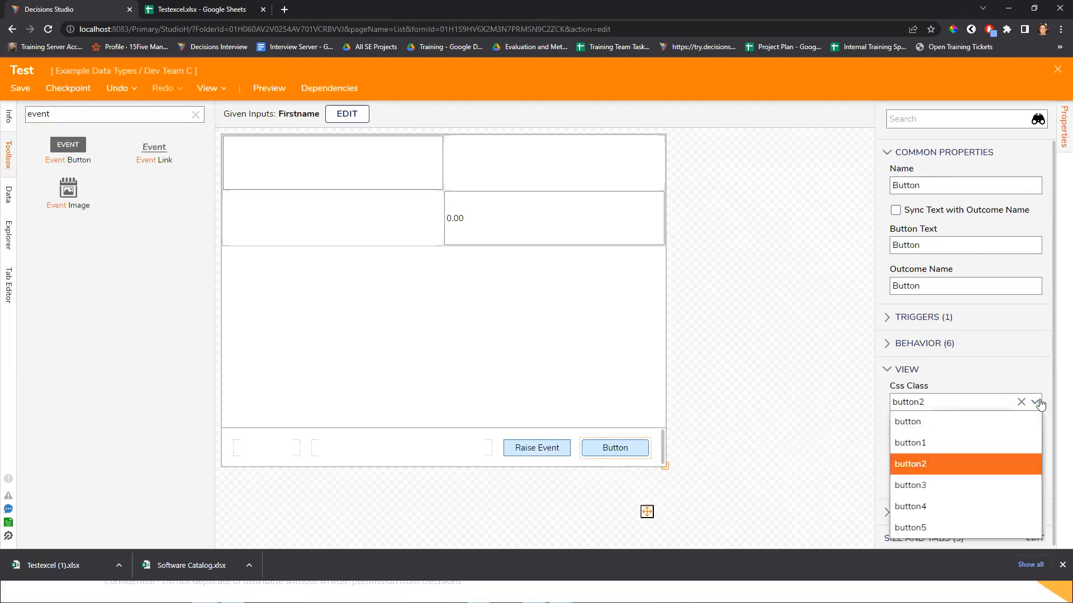
pyautogui.click(939, 485)
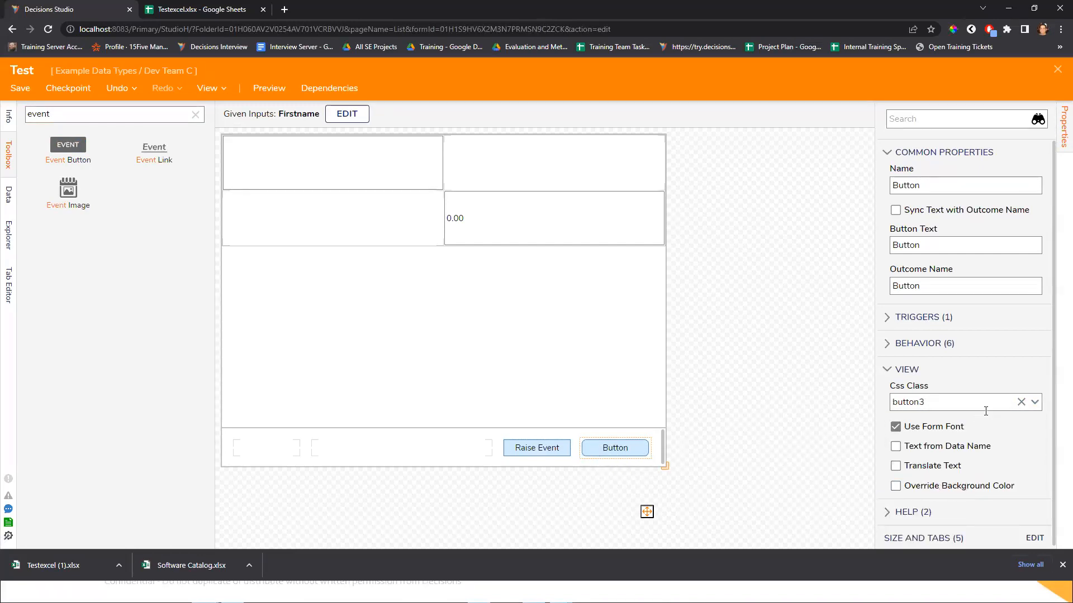
pyautogui.click(1034, 402)
pyautogui.click(946, 505)
pyautogui.click(1035, 402)
pyautogui.click(949, 526)
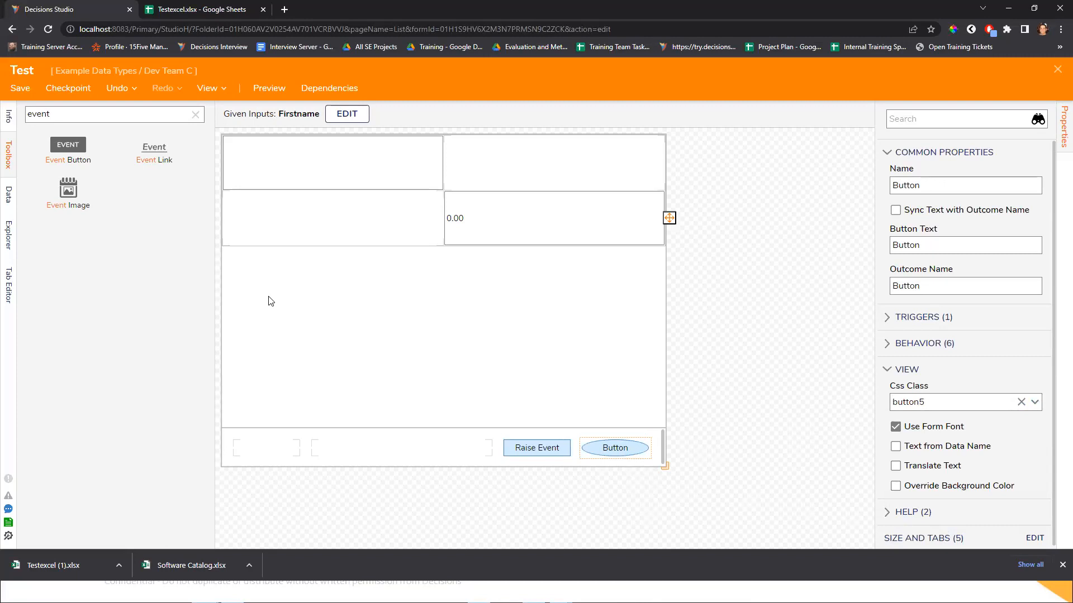
pyautogui.click(1040, 401)
pyautogui.click(952, 424)
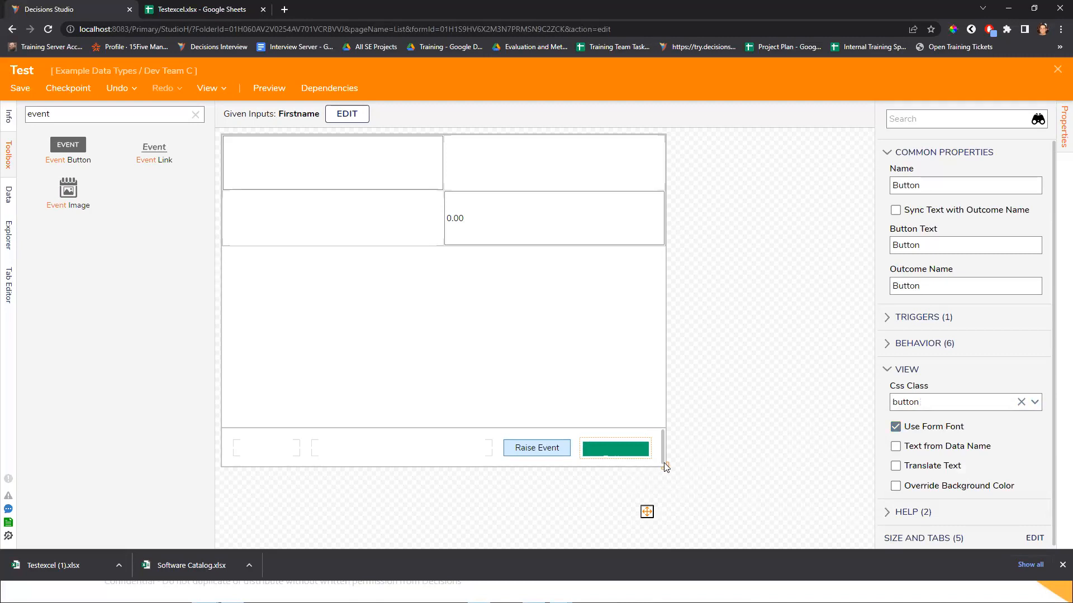
# - Enlarge the form surface, delete the styled button and move the Raise Event button to the bottom bar's first column
pyautogui.moveTo(664, 465); pyautogui.dragTo(711, 506)
pyautogui.click(658, 495)
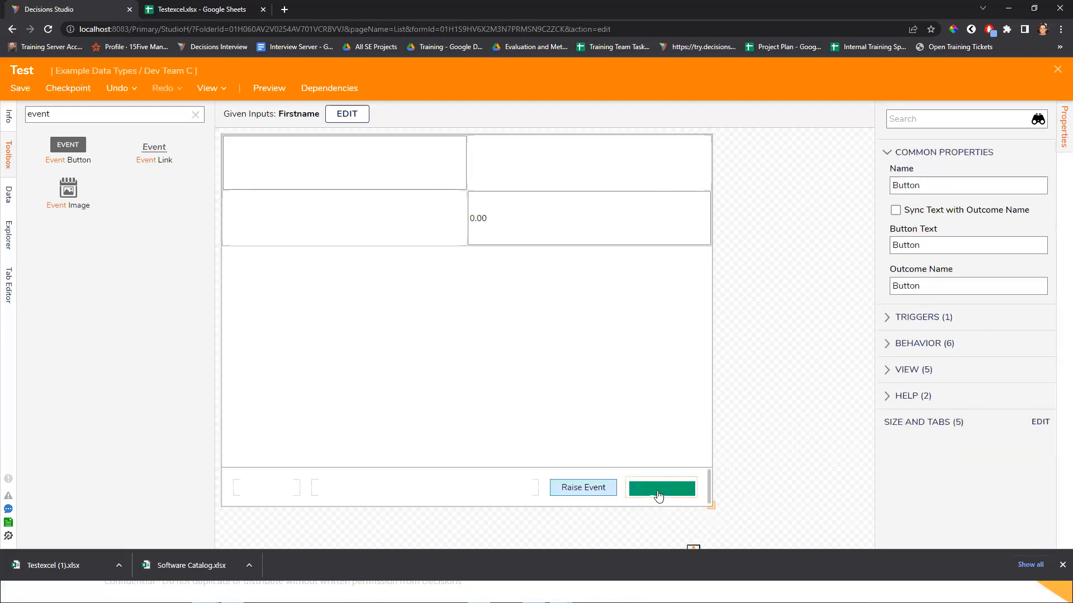
pyautogui.press('Delete')
pyautogui.moveTo(581, 487); pyautogui.dragTo(614, 476)
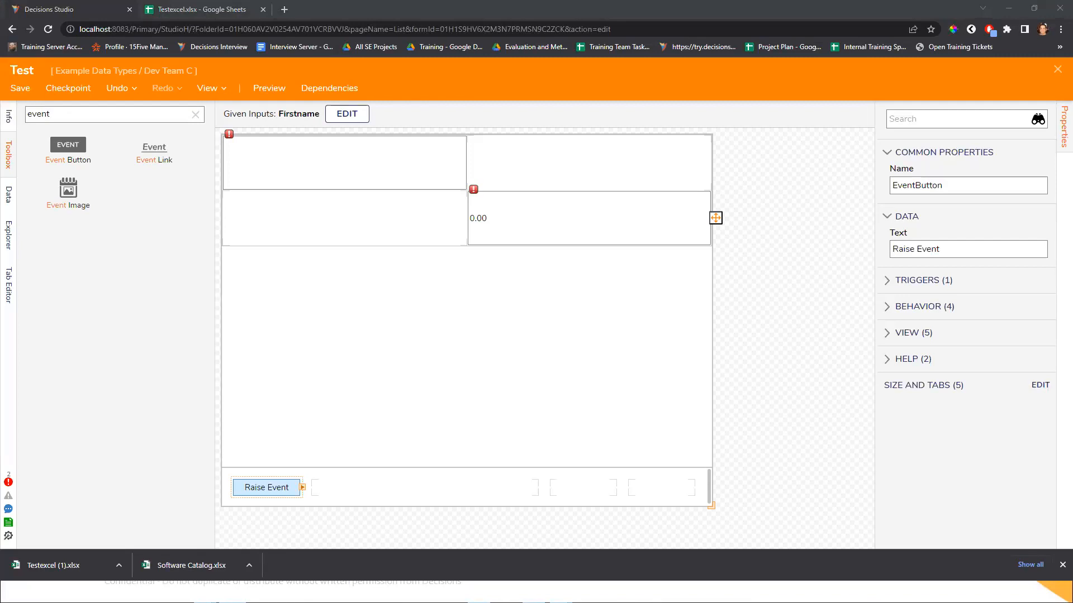
# - Set the Raise Event button's Css Class to button and extend it across the bottom bar's second column
pyautogui.click(285, 9)
pyautogui.click(901, 334)
pyautogui.click(965, 366)
pyautogui.click(965, 386)
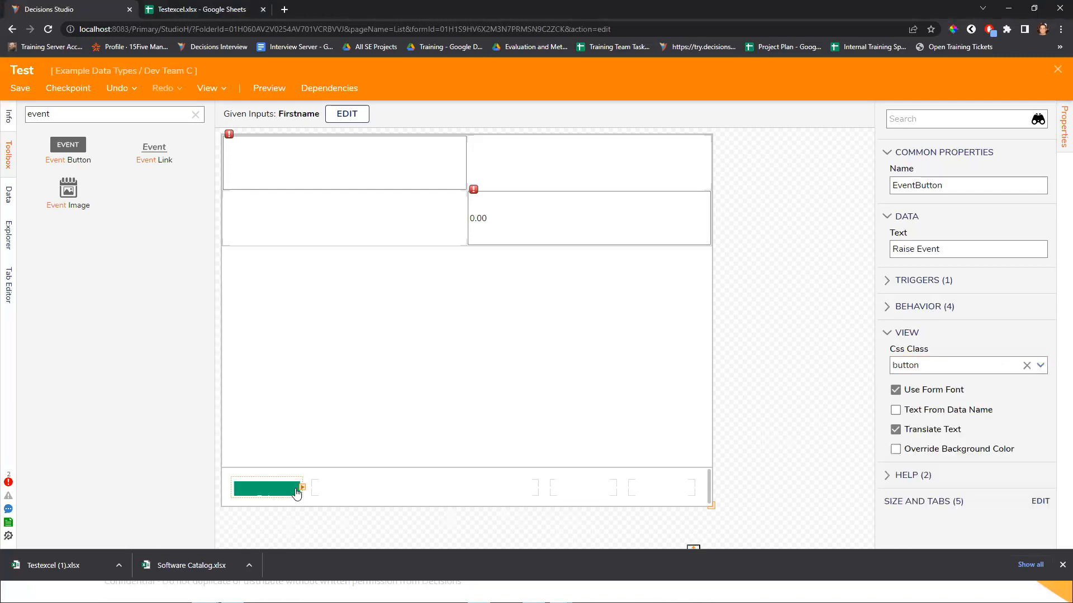
pyautogui.moveTo(299, 488); pyautogui.dragTo(395, 495)
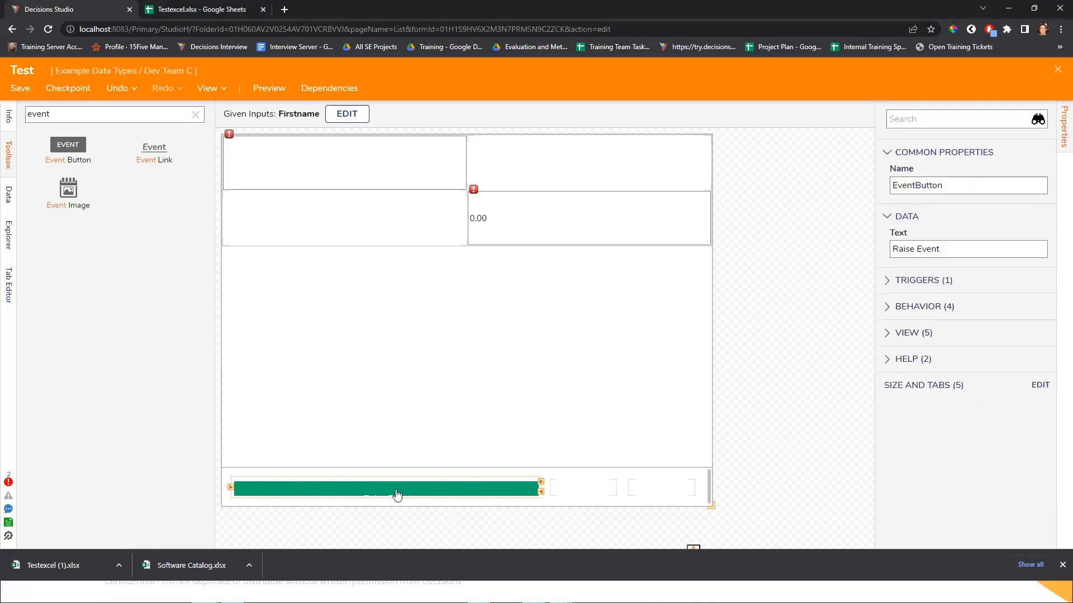
# - Delete the Responsive Grid, stretch the bottom bar up into its space and retract the bar from the form's lowest row
pyautogui.click(506, 461)
pyautogui.click(572, 477)
pyautogui.click(506, 394)
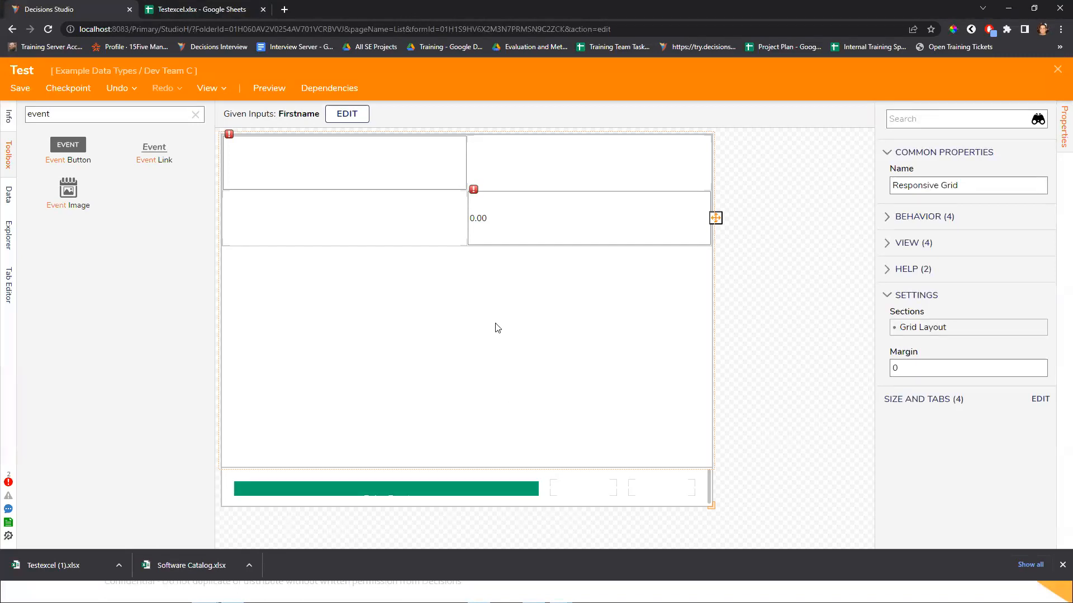
pyautogui.rightClick(497, 250)
pyautogui.click(553, 291)
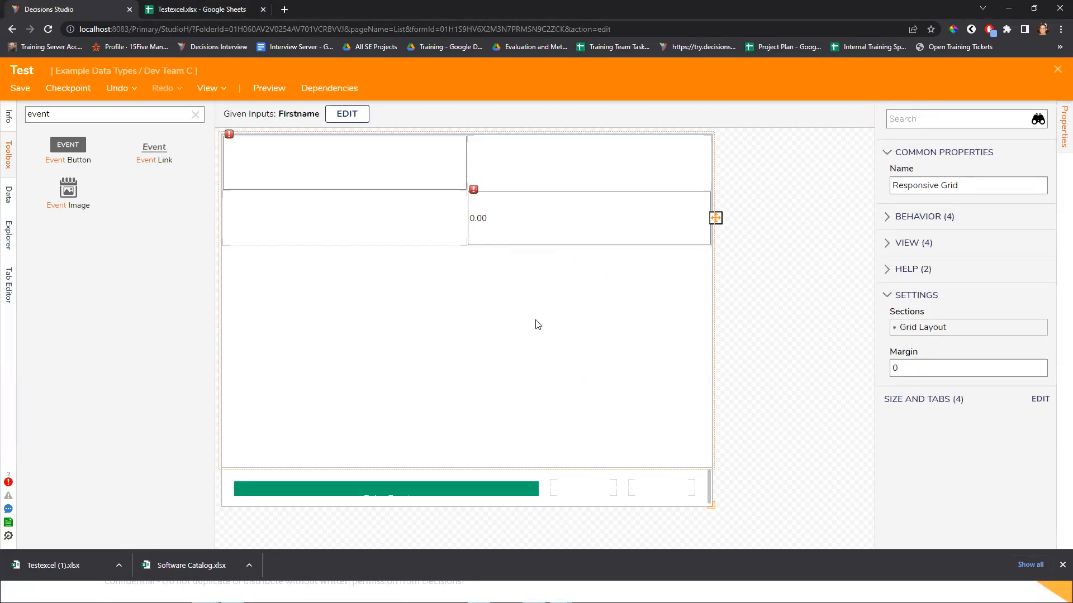
pyautogui.click(570, 478)
pyautogui.click(467, 468)
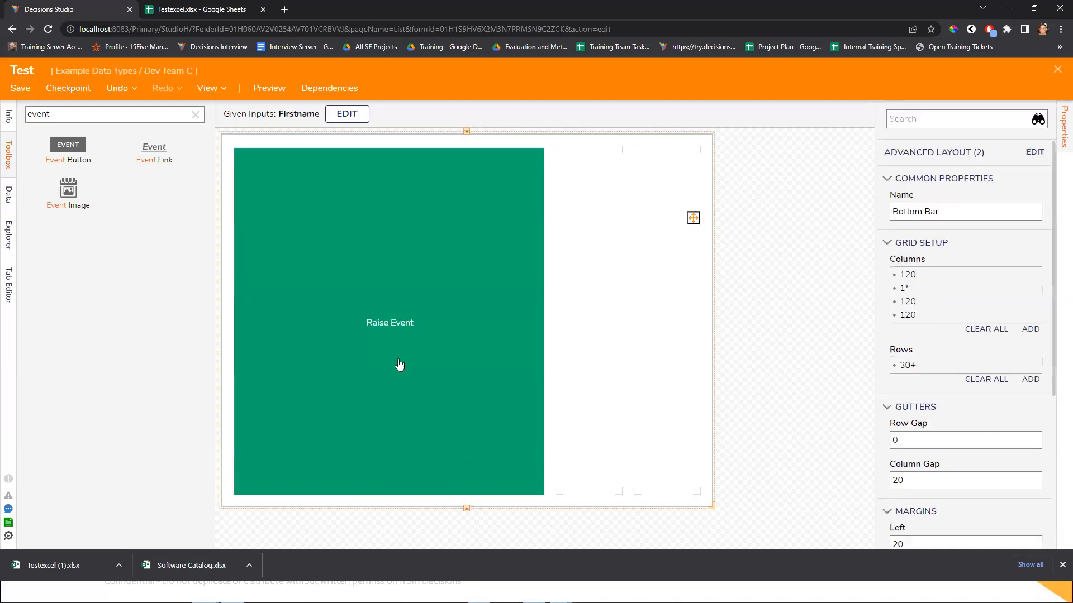
pyautogui.click(466, 508)
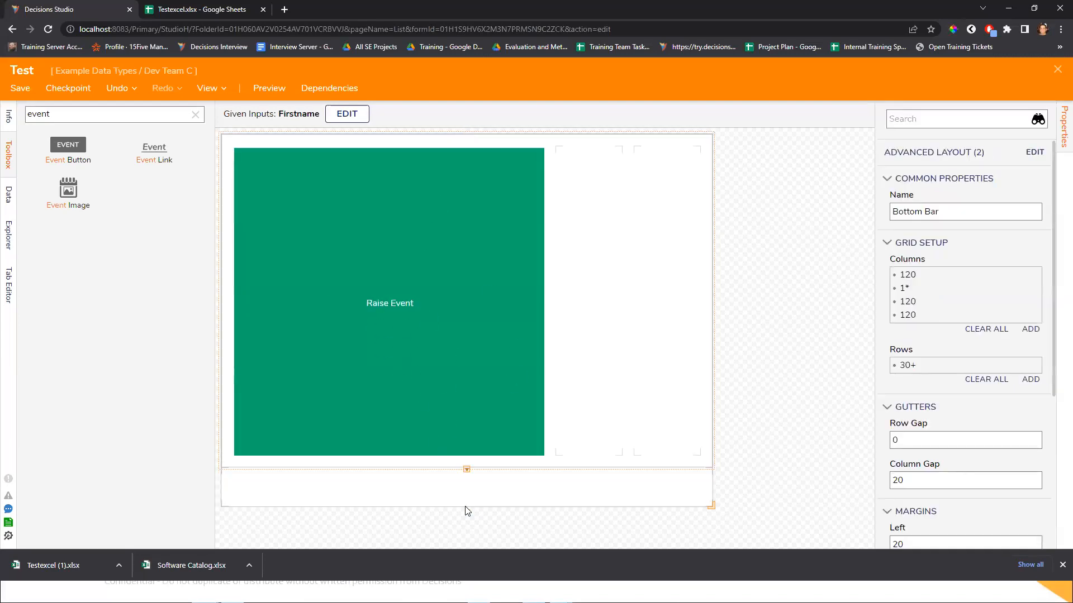
pyautogui.click(466, 305)
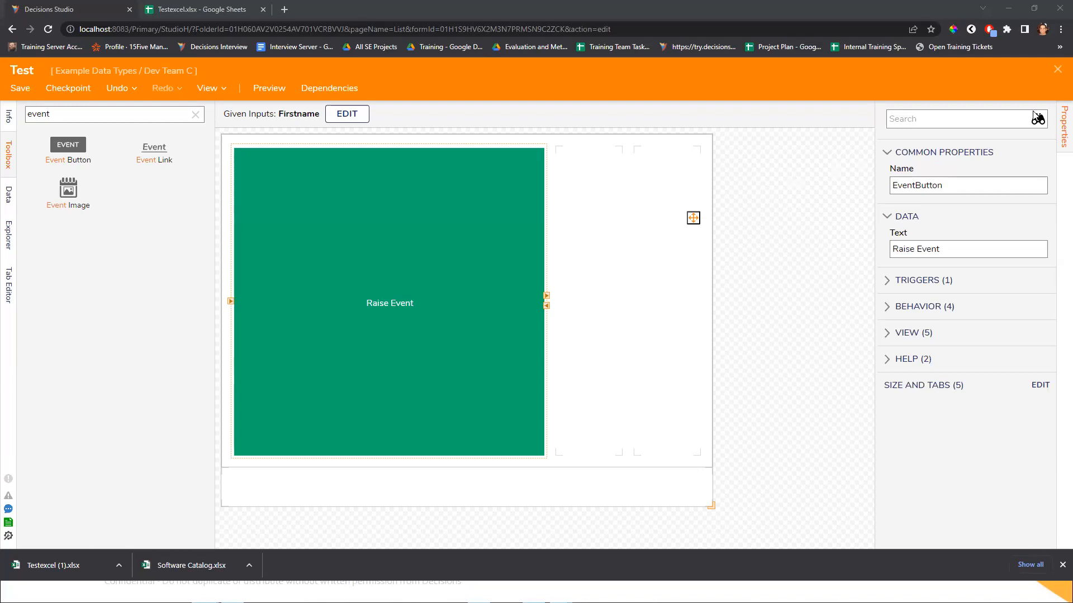
# - Close the Test form without saving the changes, reopen it to check its layout and close it again
pyautogui.click(1058, 69)
pyautogui.click(619, 389)
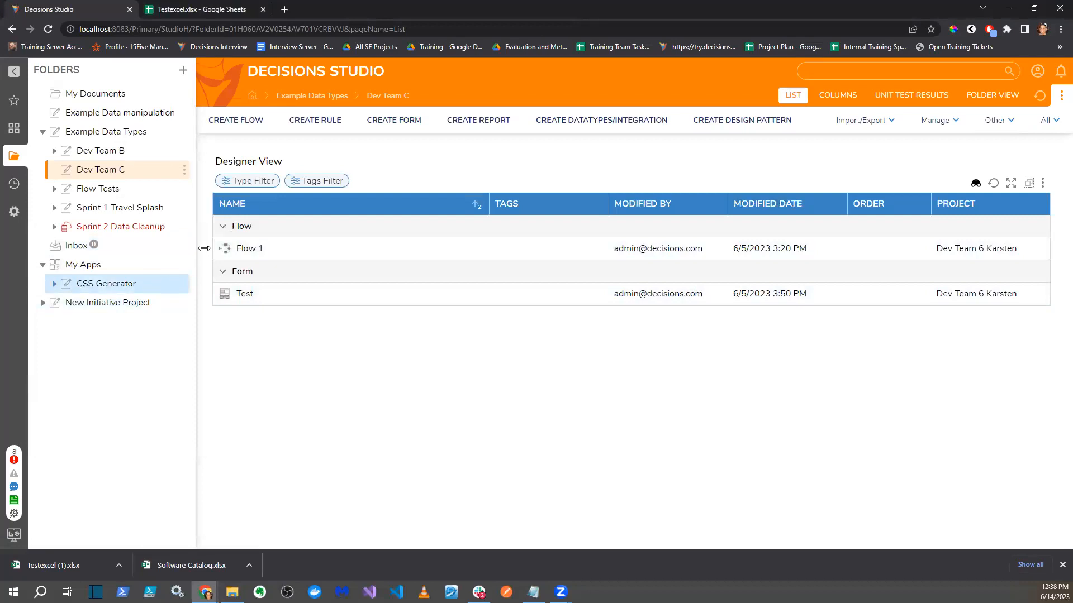
pyautogui.click(244, 294)
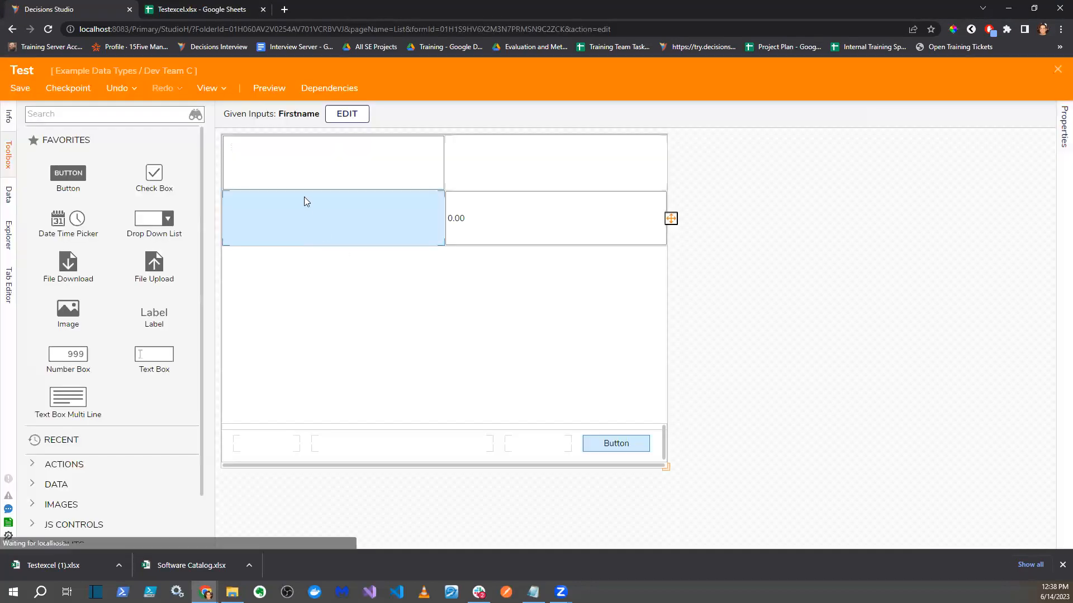
pyautogui.click(1057, 69)
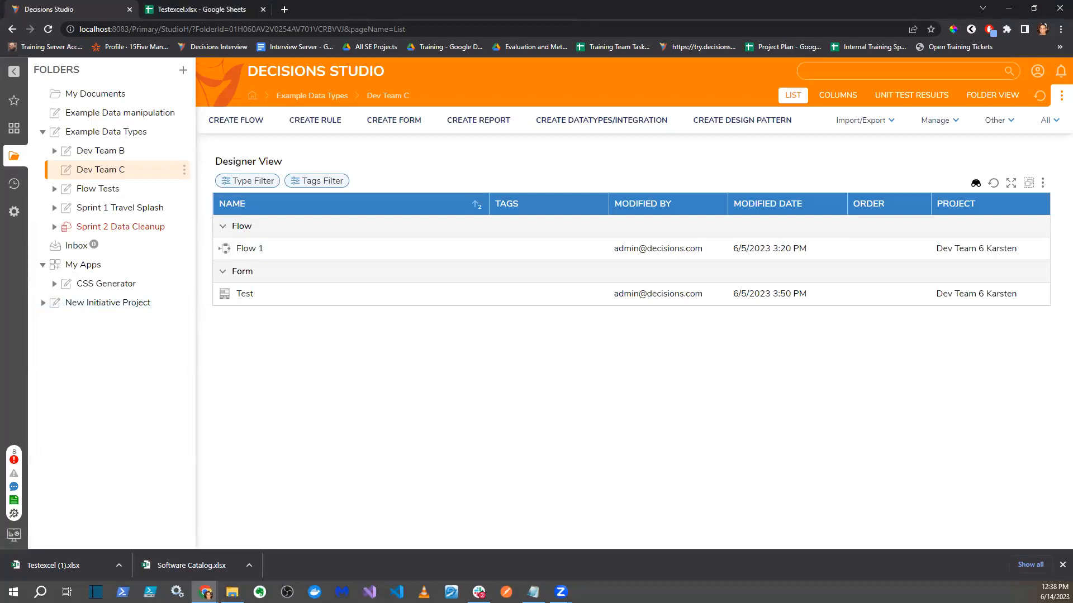
pyautogui.hotkey('alt', 'Tab')
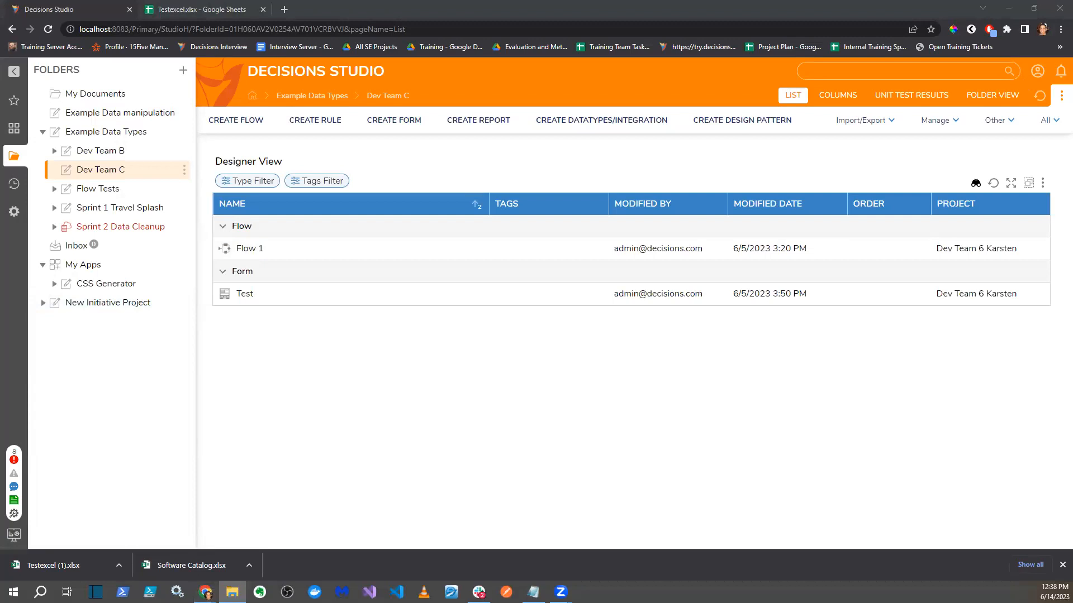
pyautogui.click(14, 592)
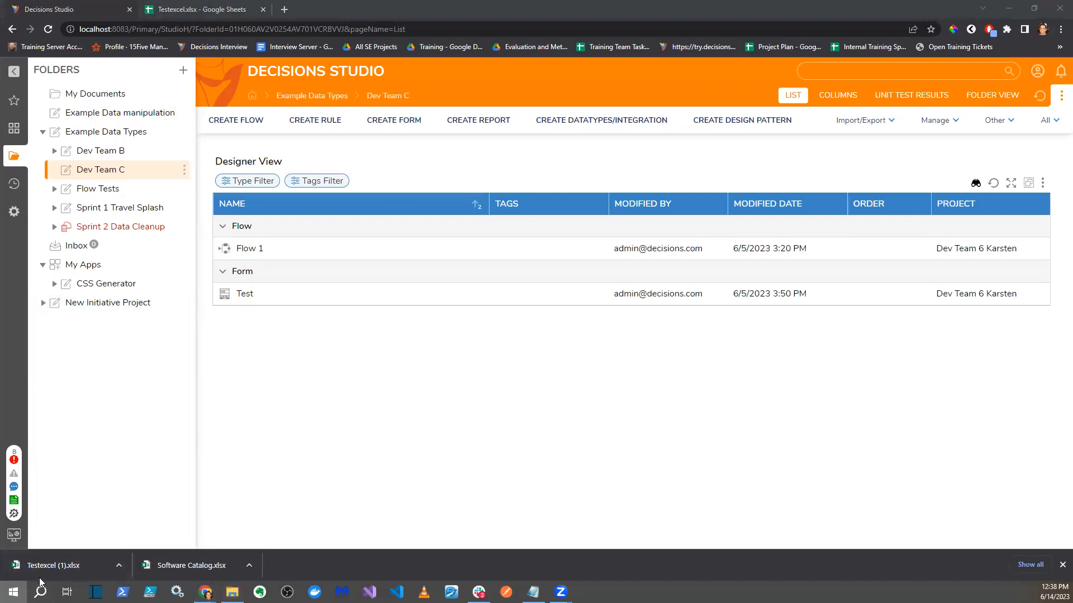
pyautogui.click(462, 446)
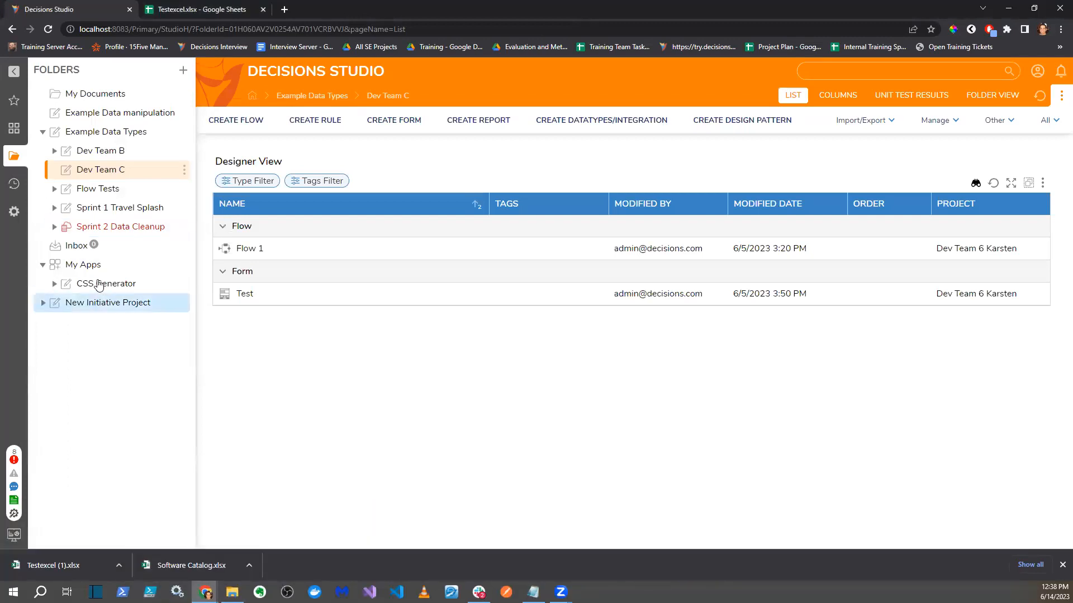
# - Add Round Button CSS With Hover.css as a document titled Round Button CSS with Hover, reload the CSS documents list and widen its Entity Name column
pyautogui.click(14, 212)
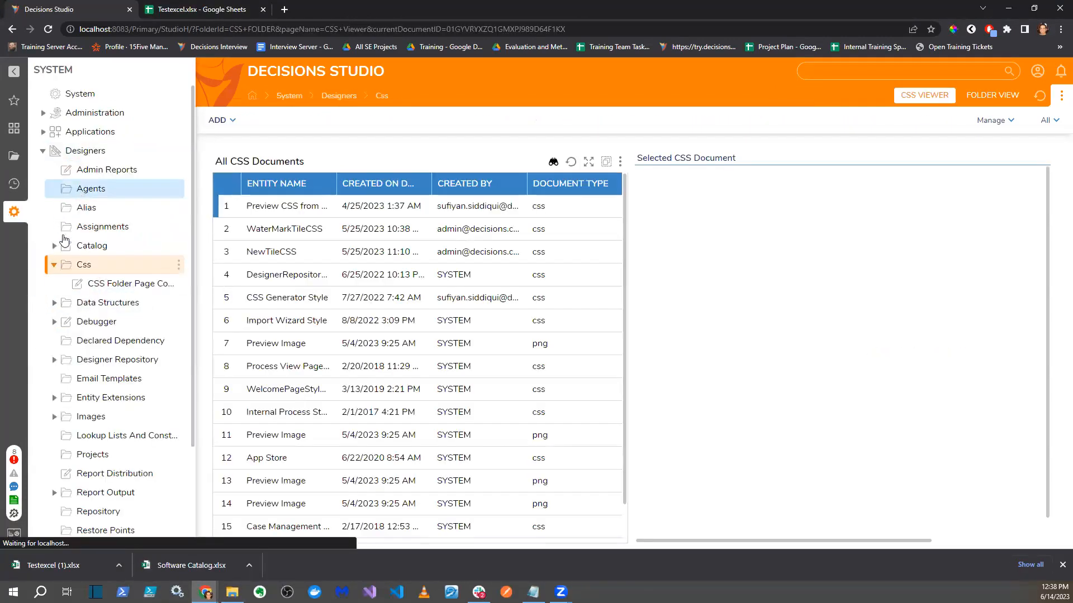
pyautogui.scroll(-2, 362, 306)
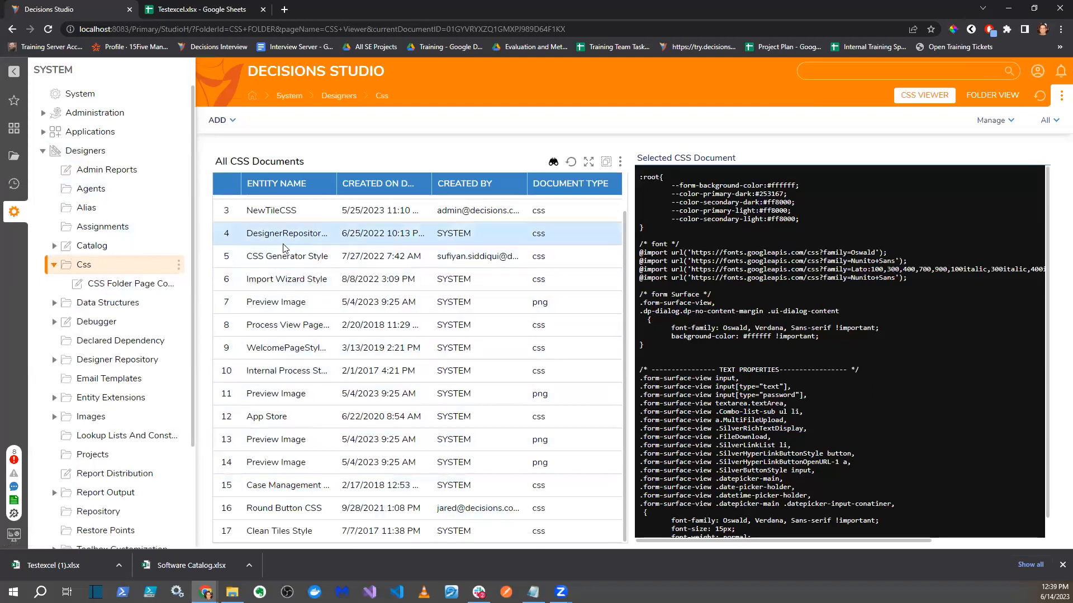
pyautogui.click(218, 120)
pyautogui.click(215, 146)
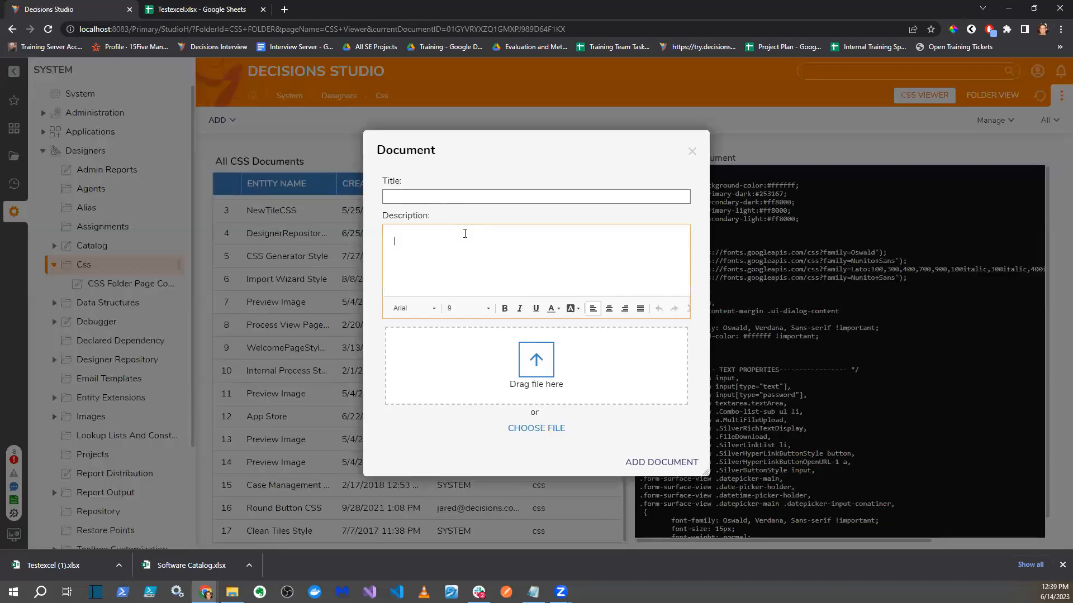
pyautogui.click(437, 196)
pyautogui.write('Round')
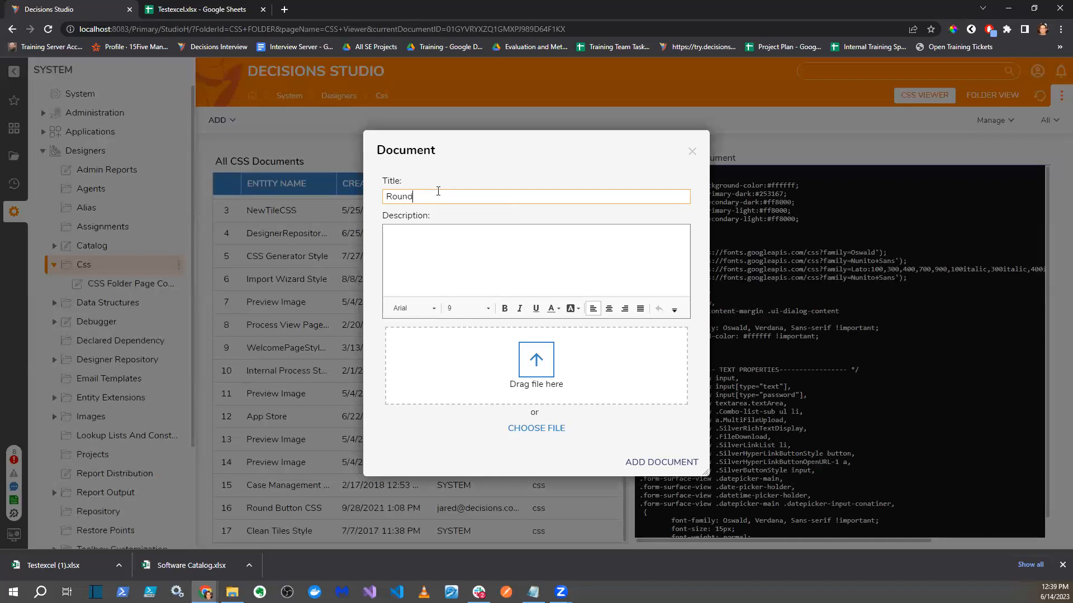
pyautogui.write(' Button CSS with Hoever')
pyautogui.moveTo(424, 391); pyautogui.dragTo(586, 362)
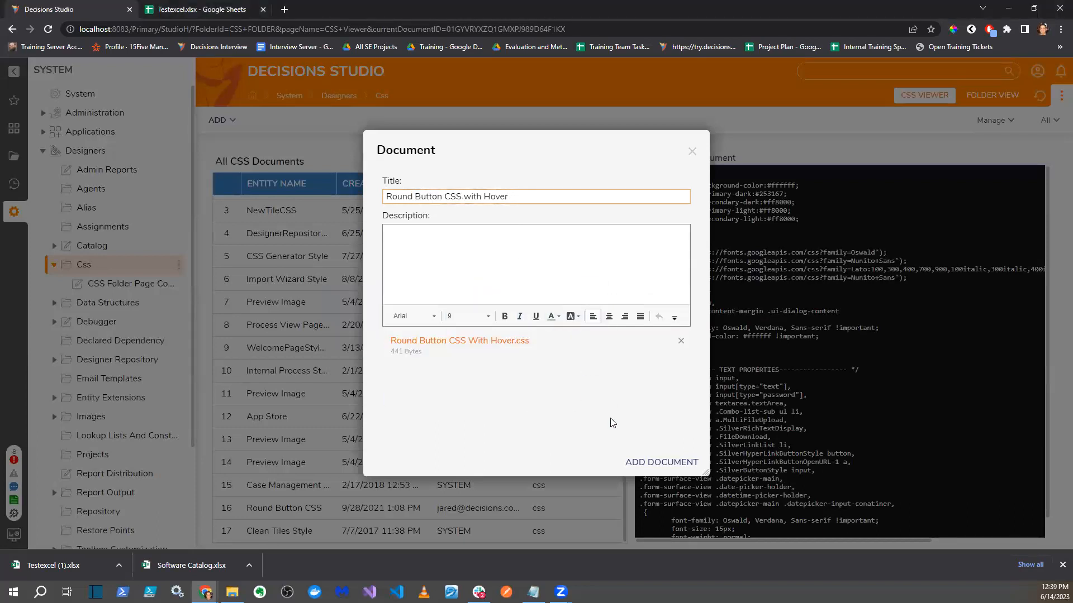
pyautogui.click(653, 462)
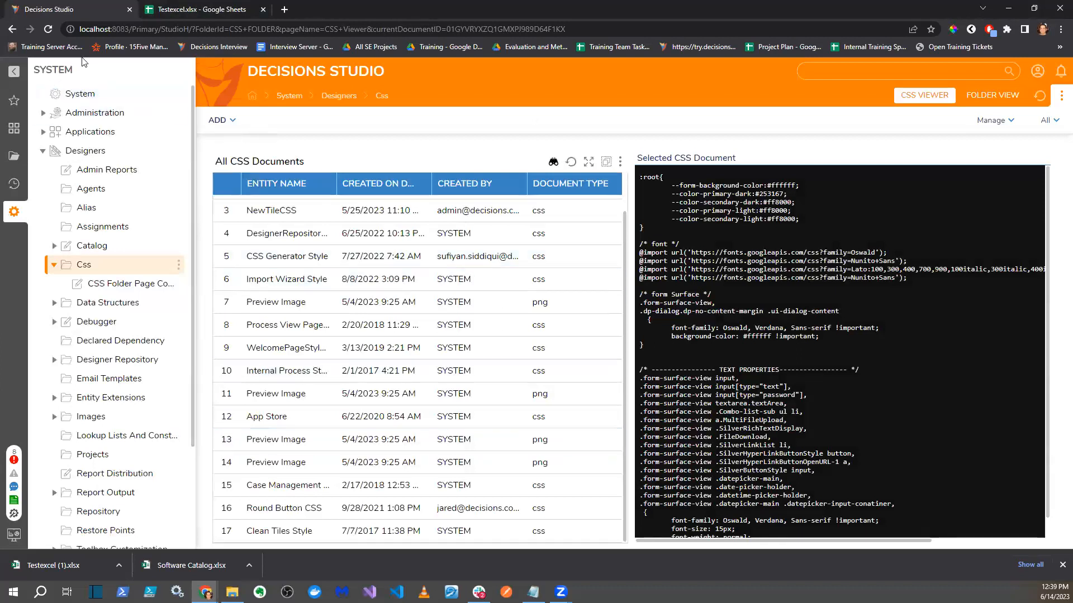
pyautogui.click(48, 29)
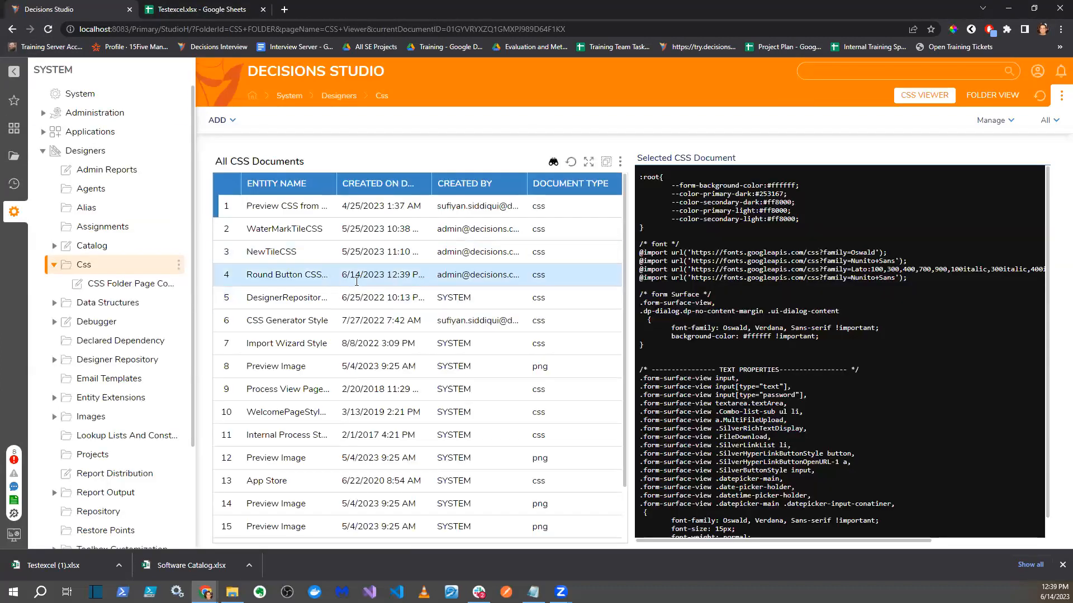
pyautogui.moveTo(336, 183)
pyautogui.mouseDown()
pyautogui.moveTo(420, 191)
pyautogui.moveTo(409, 191)
pyautogui.mouseUp()
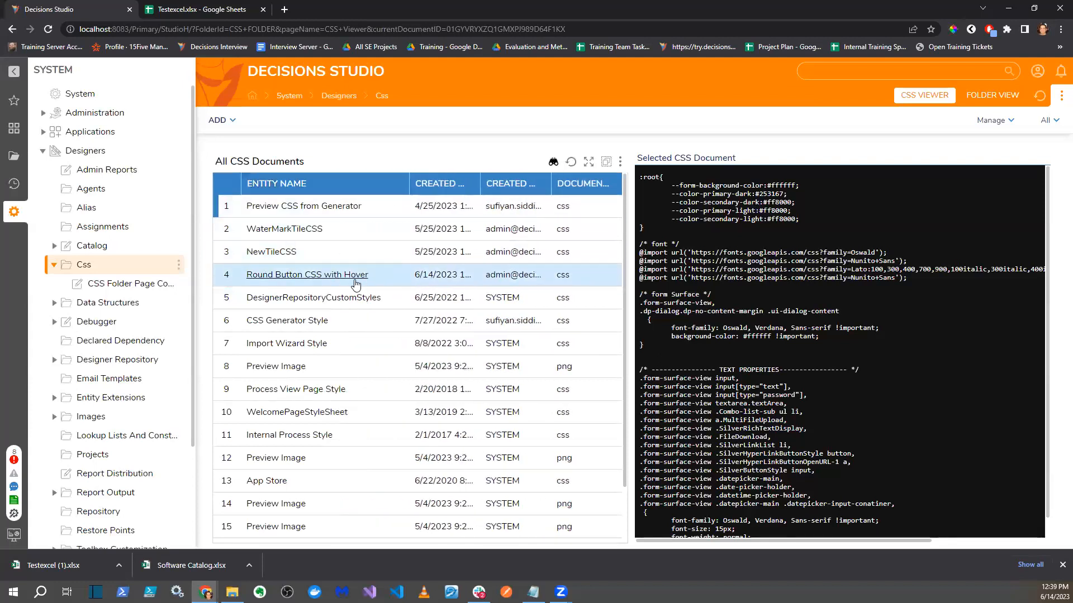
# - Return to the Dev Team C folder under Example Data Types and open the Test form for editing
pyautogui.click(14, 155)
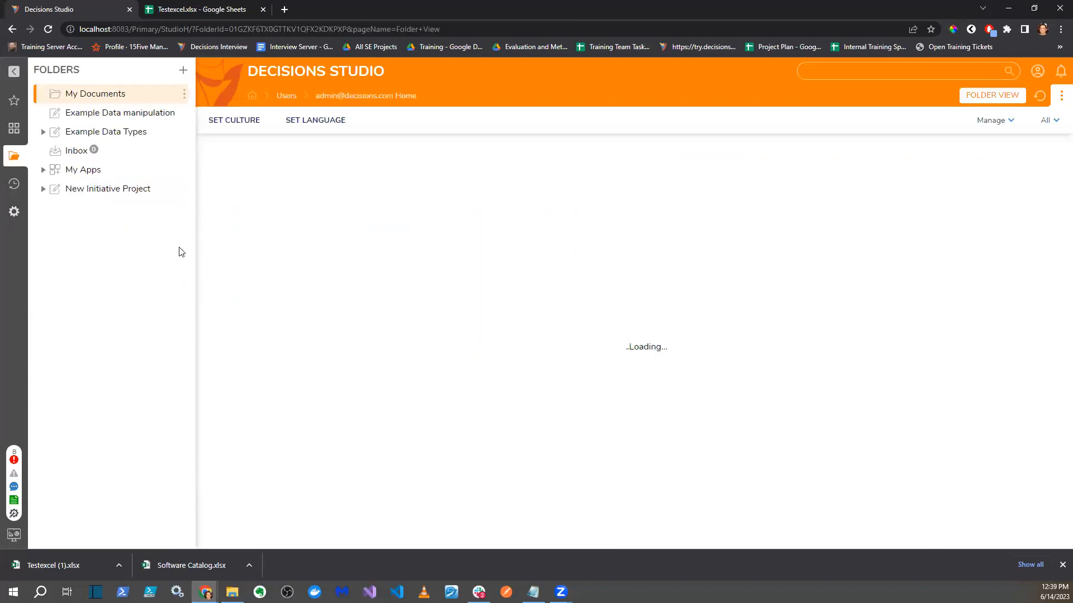
pyautogui.click(101, 163)
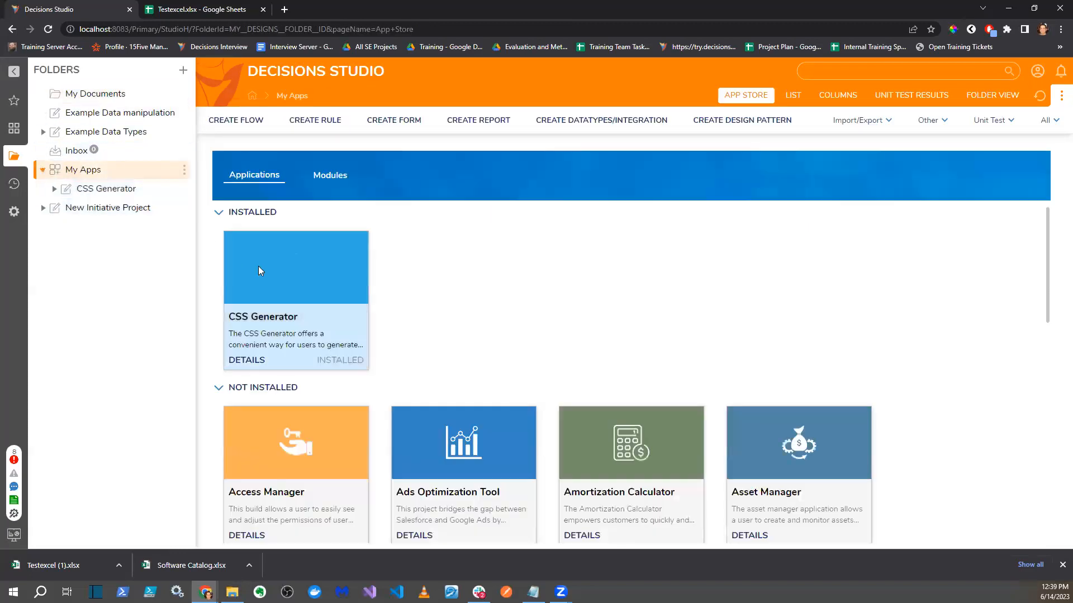
pyautogui.click(84, 130)
pyautogui.click(106, 169)
pyautogui.click(255, 294)
pyautogui.click(299, 142)
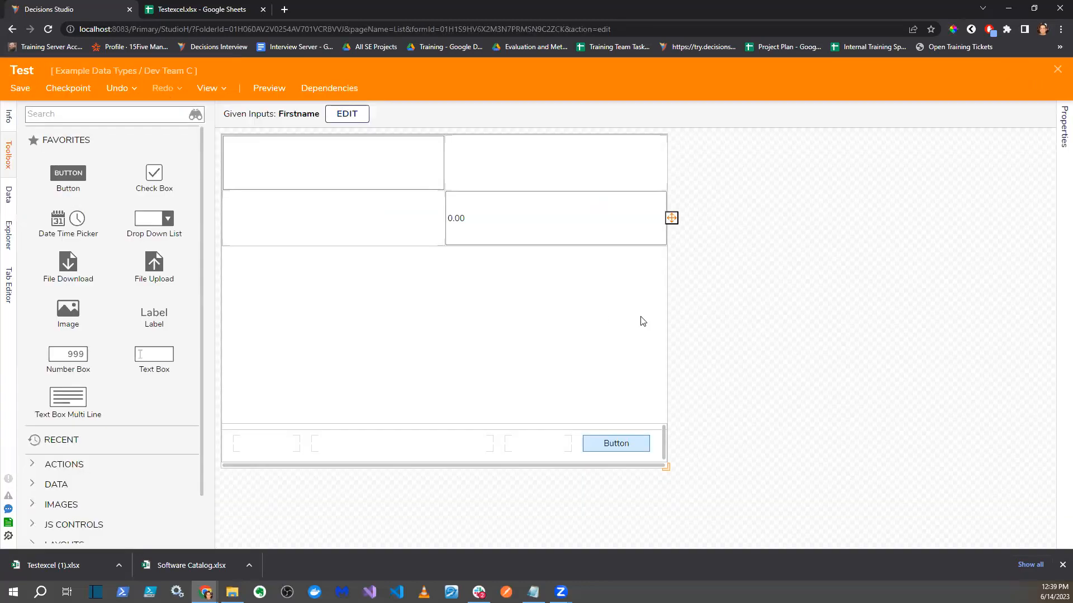
# - Apply the Round Button CSS with Hover style sheet to the Test form
pyautogui.click(1062, 128)
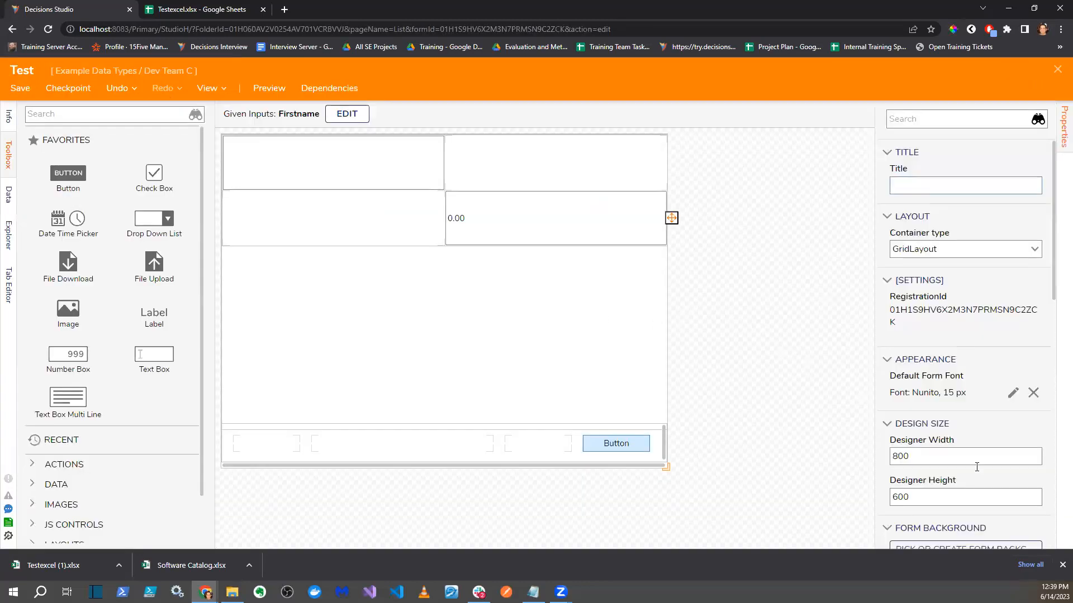
pyautogui.scroll(-5, 957, 352)
pyautogui.scroll(-2, 957, 352)
pyautogui.scroll(5, 968, 394)
pyautogui.scroll(-8, 961, 364)
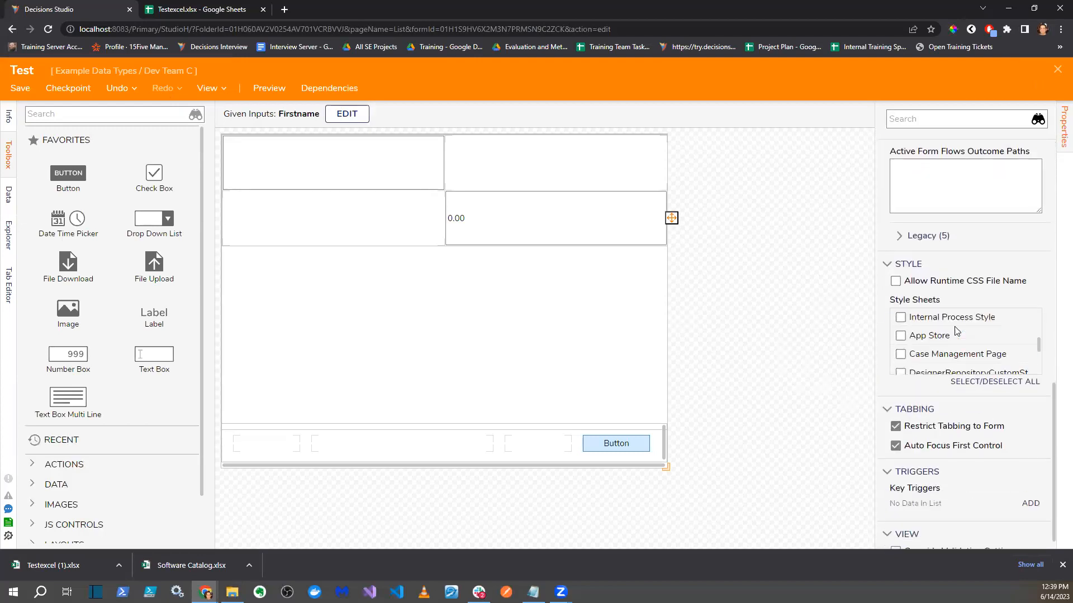
pyautogui.scroll(1, 961, 338)
pyautogui.scroll(1, 968, 348)
pyautogui.scroll(-2, 969, 347)
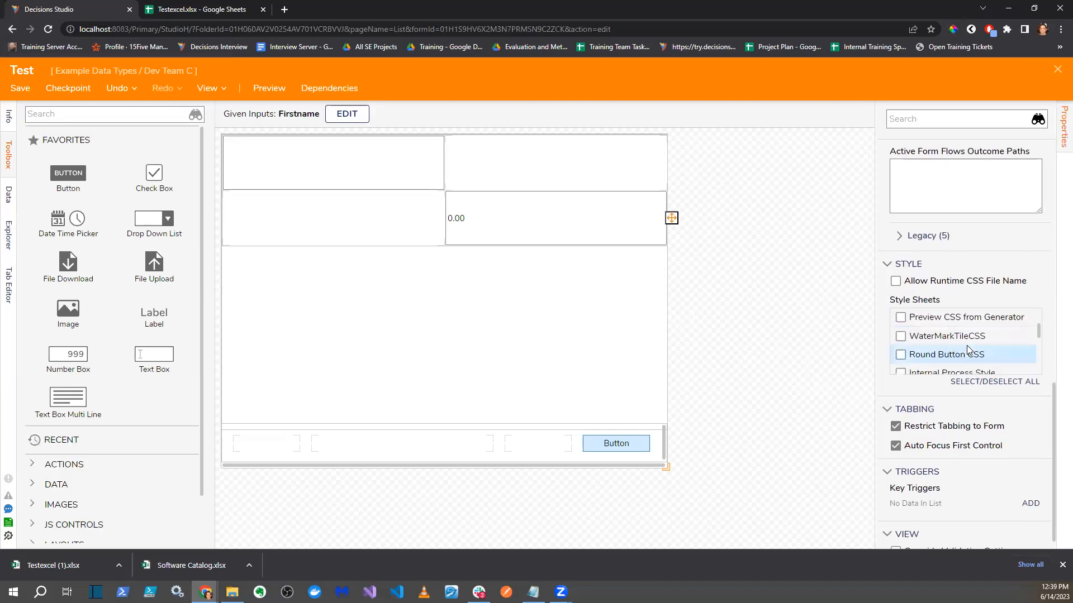
pyautogui.scroll(-3, 968, 351)
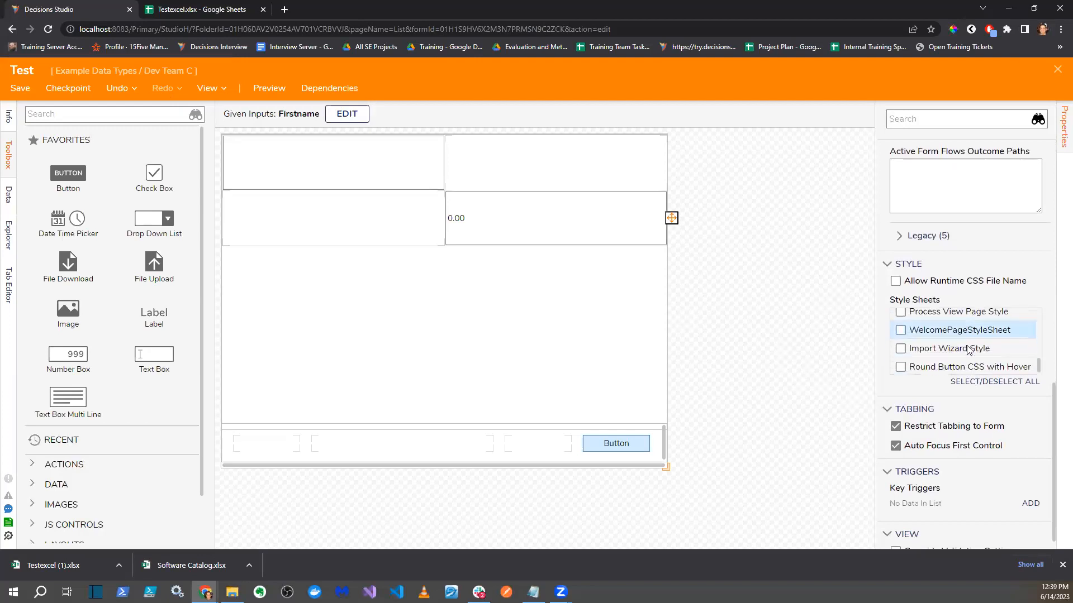
pyautogui.click(908, 369)
pyautogui.scroll(-1, 925, 412)
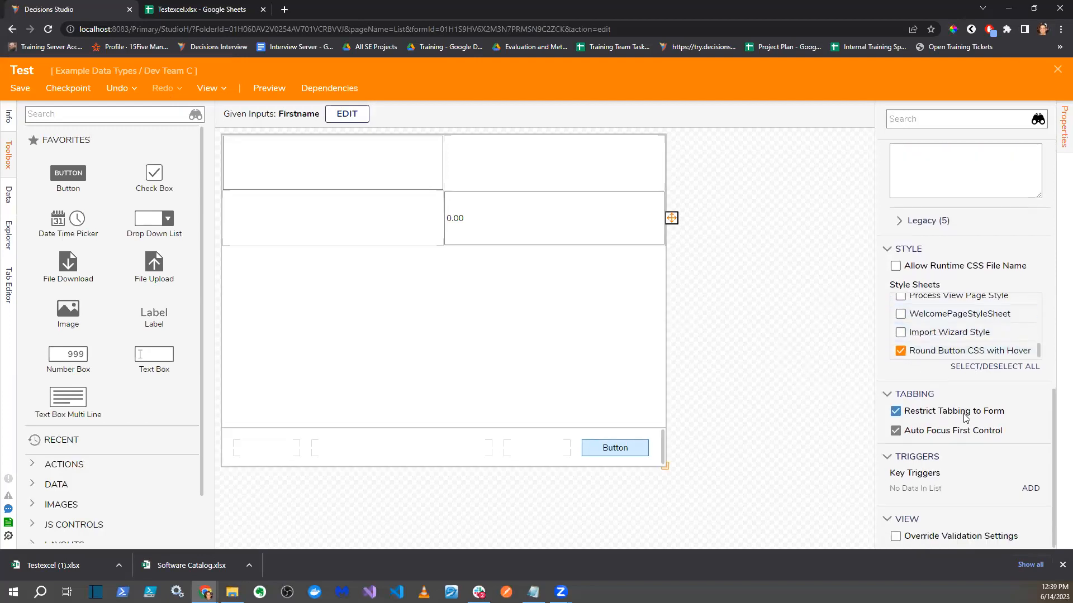
# - Set the bottom bar button's Css Class to button3 and preview the form
pyautogui.click(653, 455)
pyautogui.click(888, 370)
pyautogui.click(1034, 400)
pyautogui.click(953, 444)
pyautogui.click(1035, 400)
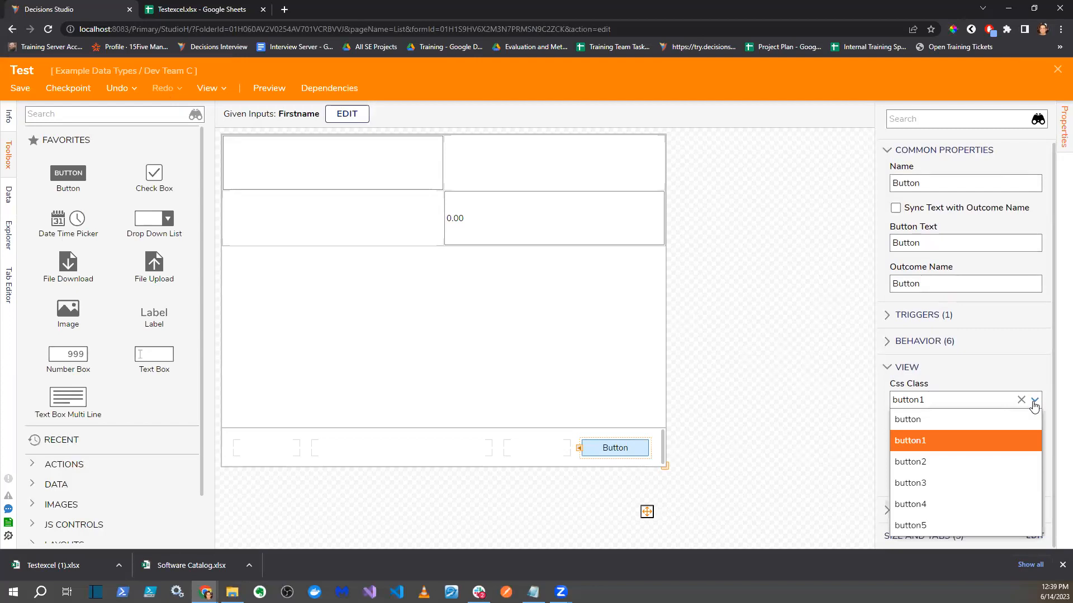
pyautogui.click(942, 481)
pyautogui.click(267, 89)
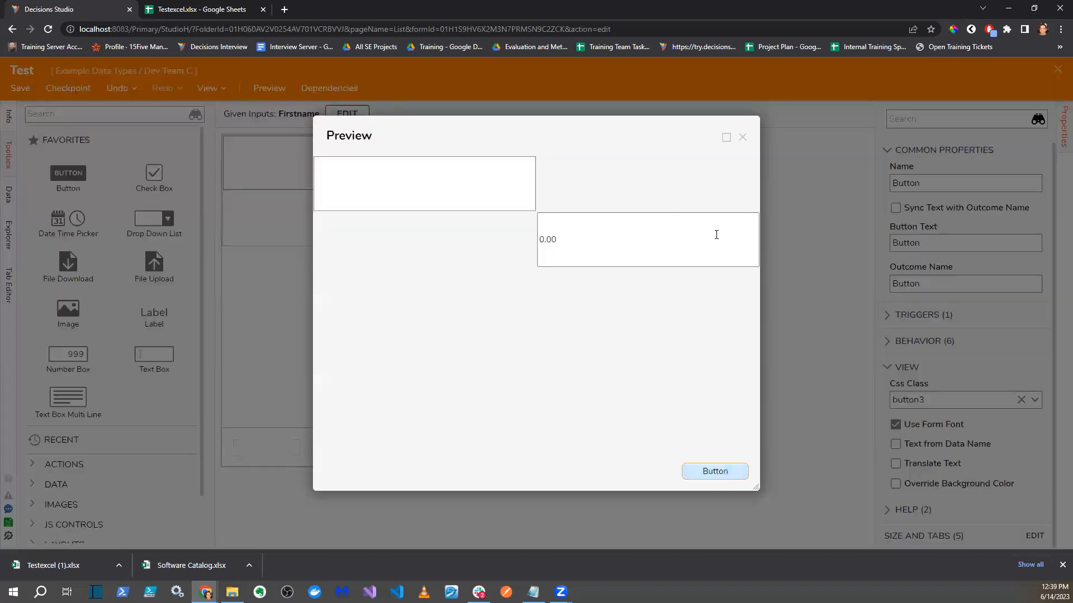
pyautogui.click(742, 138)
# - Also apply the Round Button CSS style sheet to the form and preview the button again
pyautogui.click(754, 423)
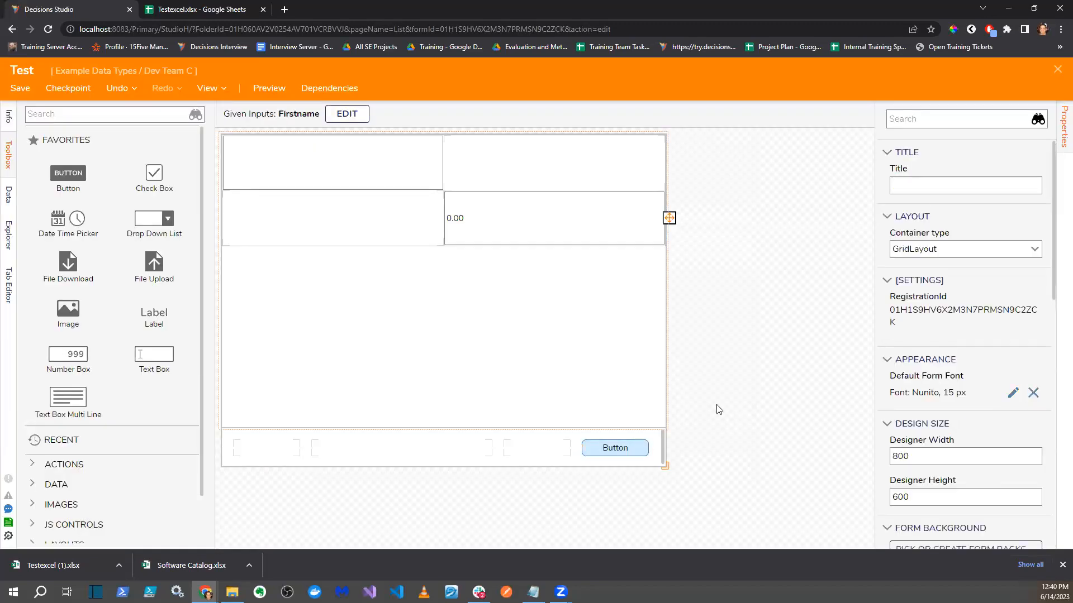
pyautogui.scroll(-7, 986, 358)
pyautogui.scroll(-3, 986, 358)
pyautogui.scroll(-4, 955, 391)
pyautogui.scroll(-2, 948, 406)
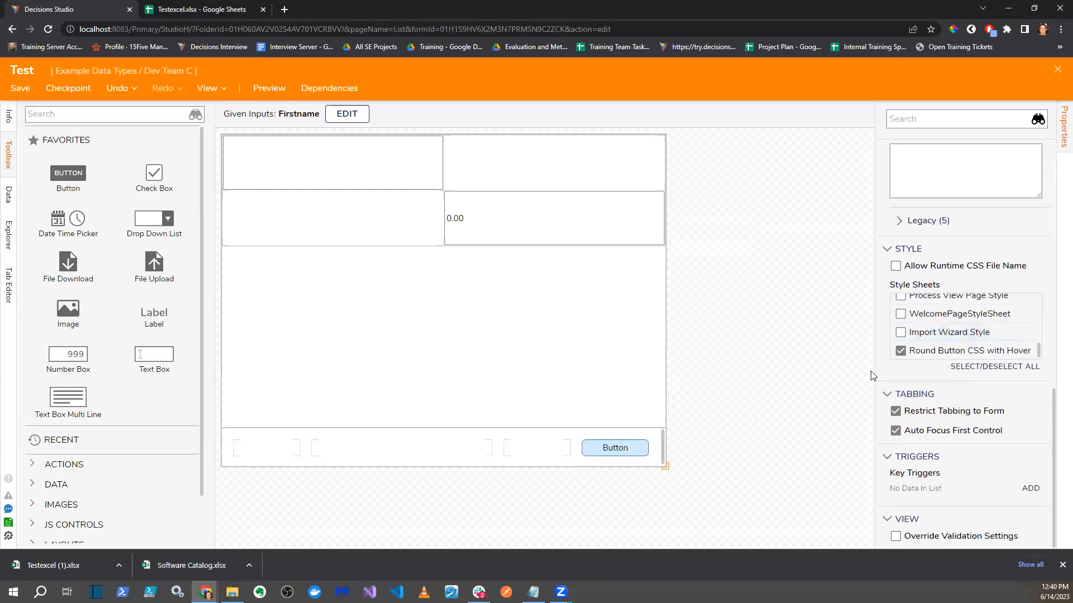
pyautogui.scroll(3, 930, 339)
pyautogui.scroll(2, 930, 335)
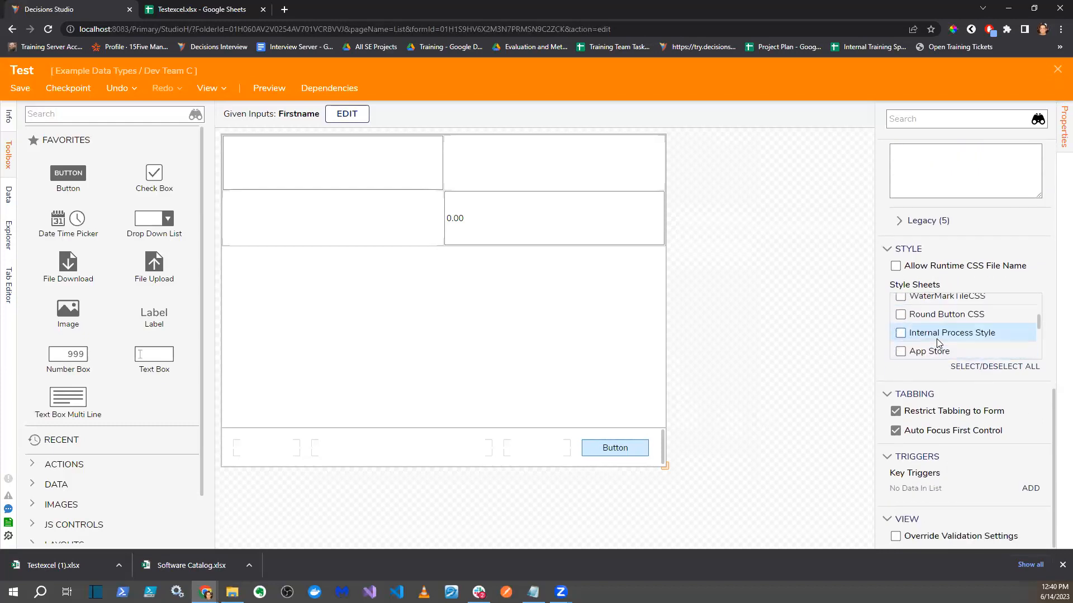
pyautogui.click(900, 314)
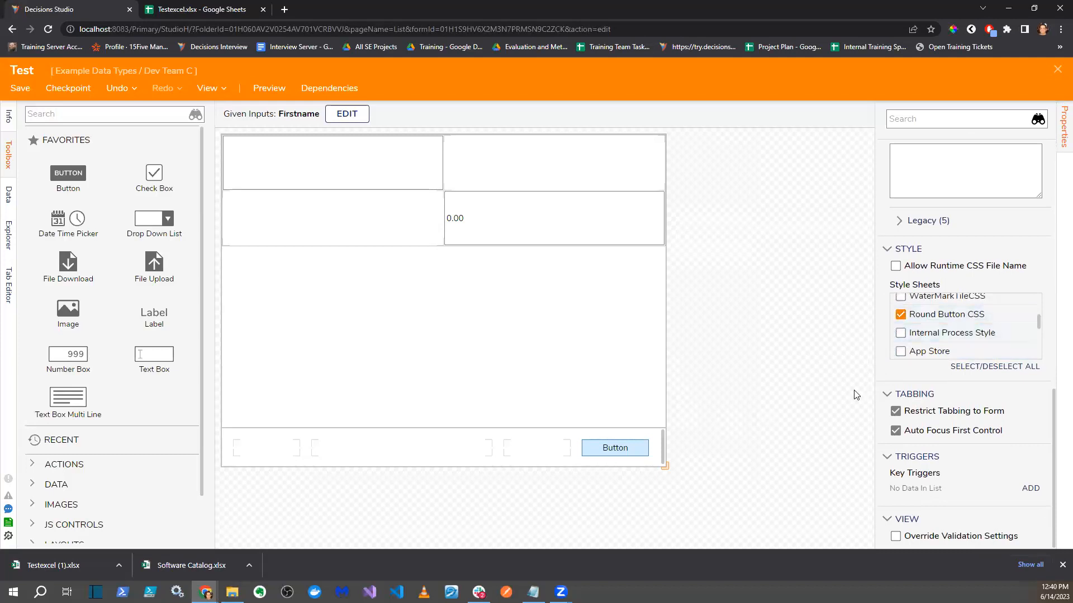
pyautogui.click(625, 449)
pyautogui.click(269, 91)
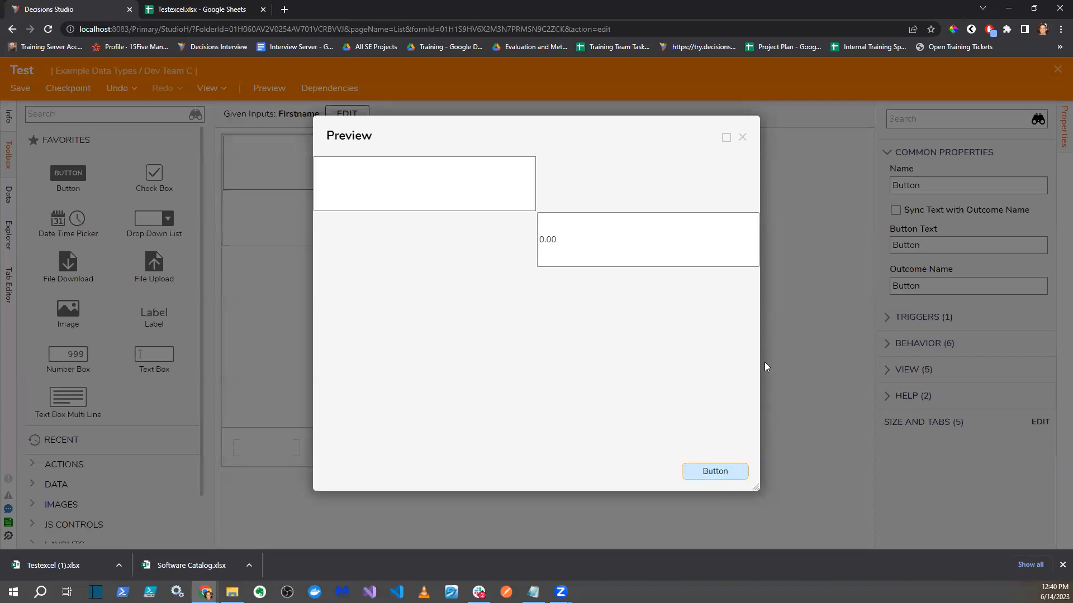
pyautogui.click(741, 137)
# - Close the Test form and discard the style sheet and Css Class changes
pyautogui.click(1057, 69)
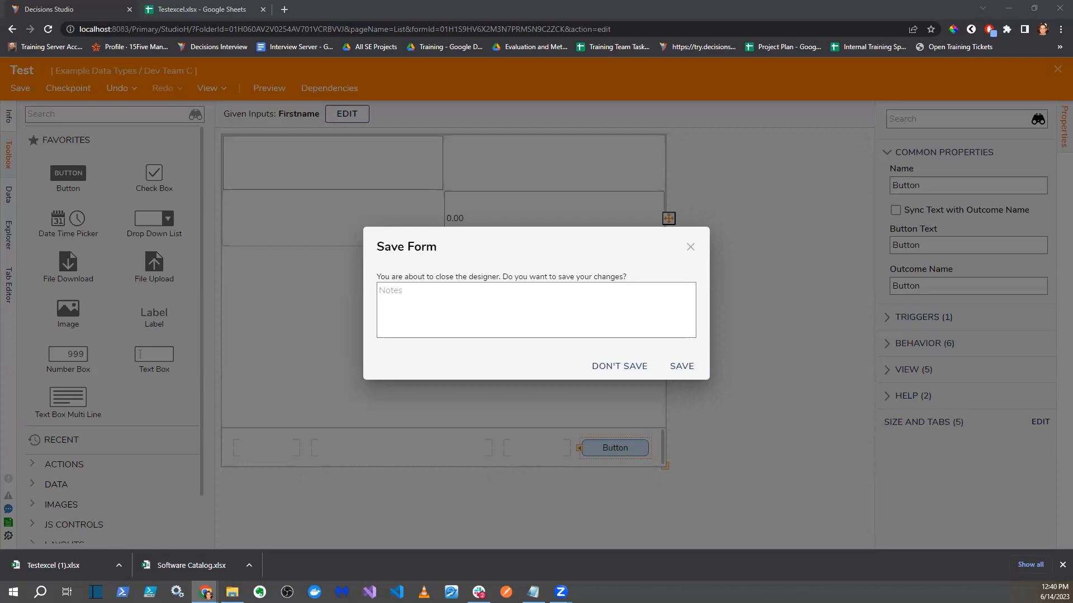
pyautogui.click(691, 247)
pyautogui.click(1052, 74)
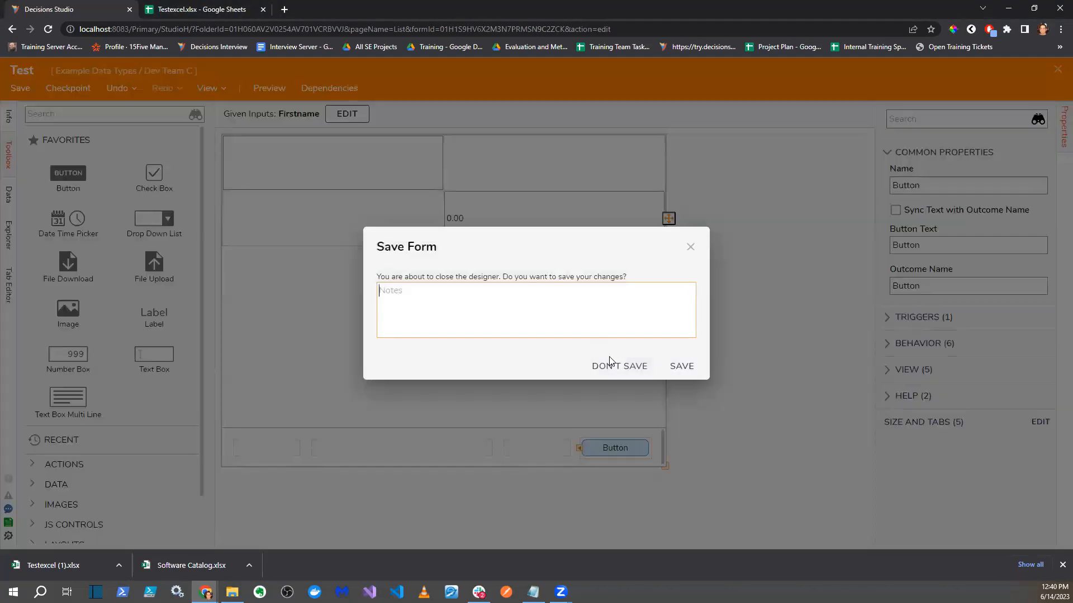
pyautogui.click(611, 364)
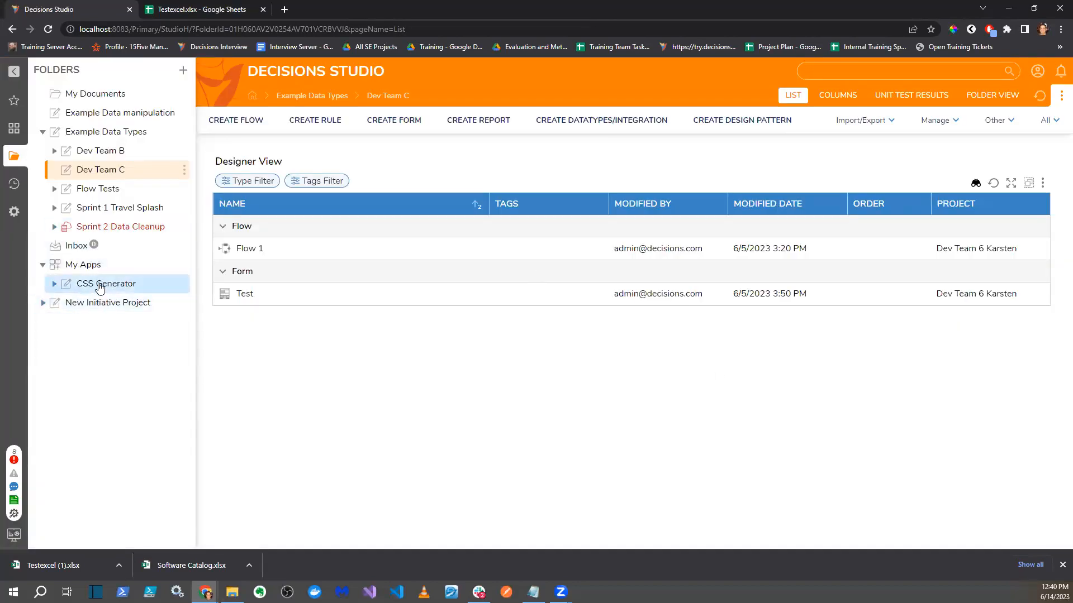
# - Look through the My Apps, Example Data manipulation and My Documents folders
pyautogui.click(89, 266)
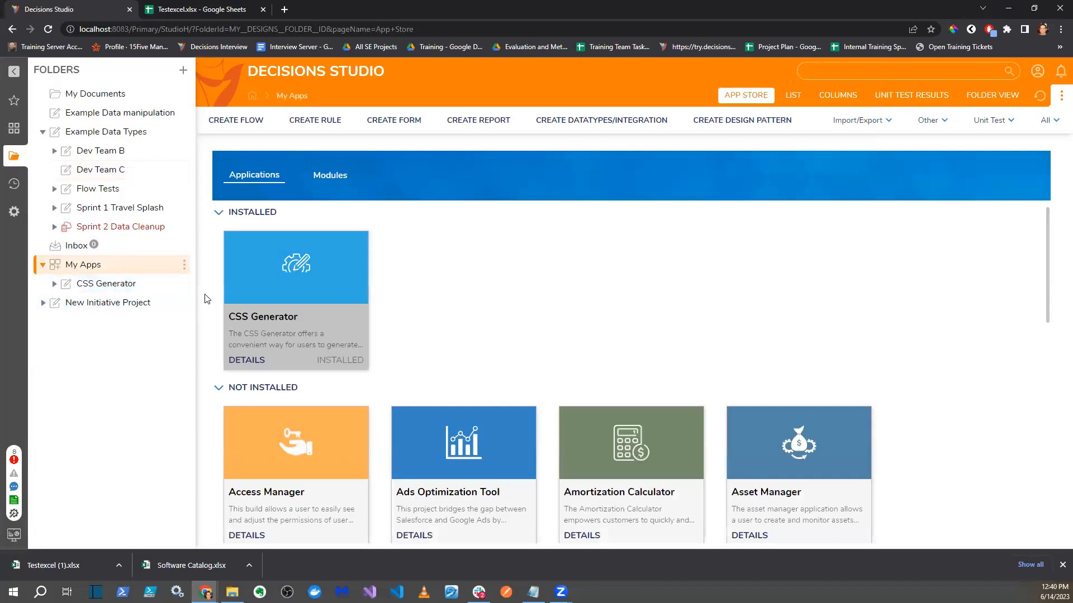
pyautogui.click(111, 113)
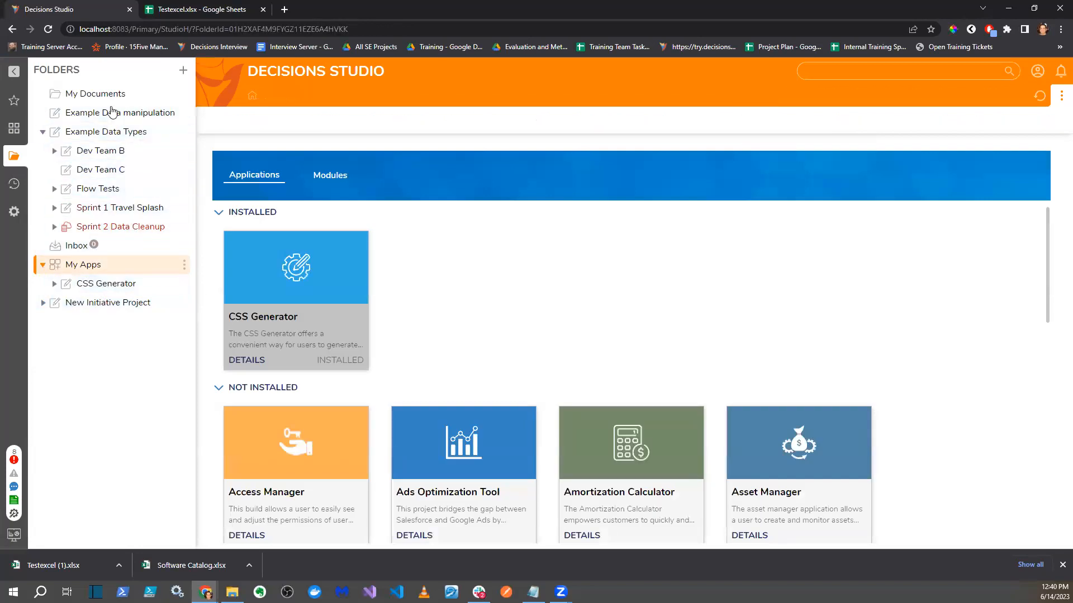
pyautogui.click(103, 94)
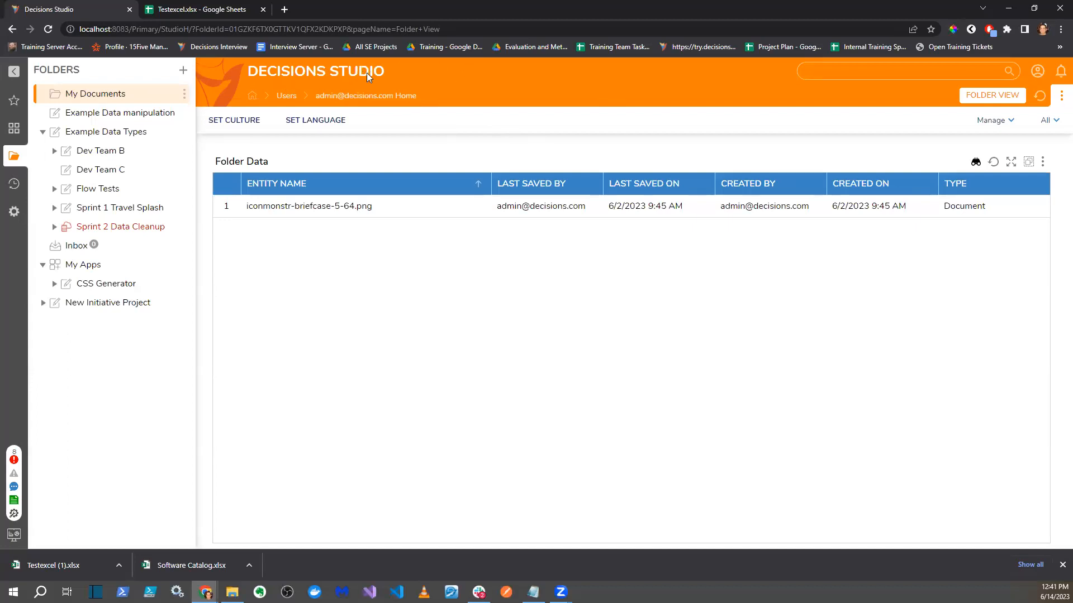
# - Open the Registration Server at register.decisions.com in a new browser tab and view its History Dashboard with the folder tree shown
pyautogui.click(284, 10)
pyautogui.write('reg')
pyautogui.press('Return')
pyautogui.click(78, 133)
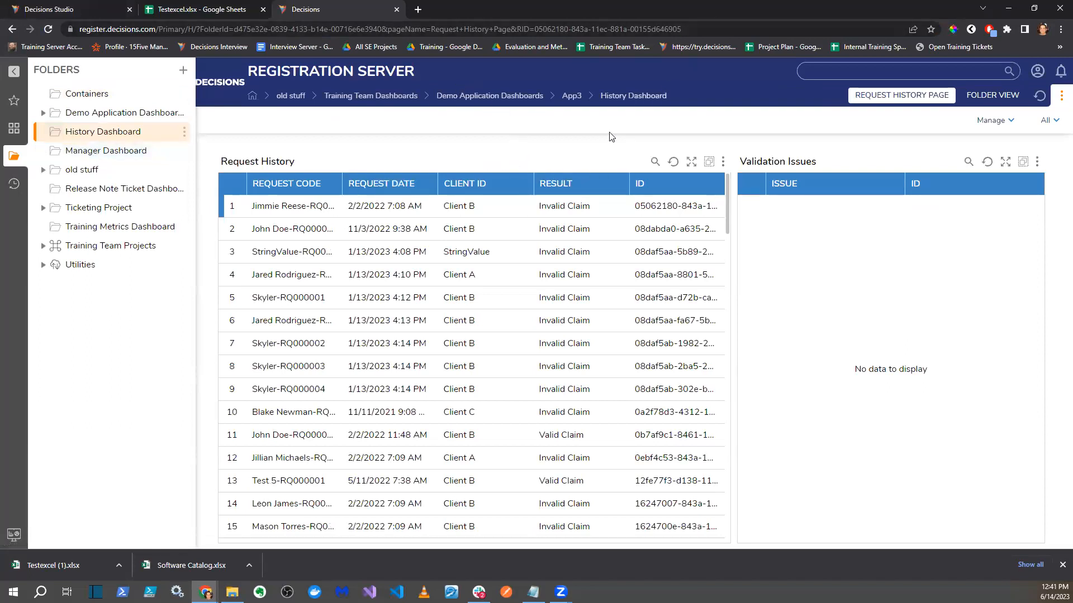
pyautogui.click(12, 159)
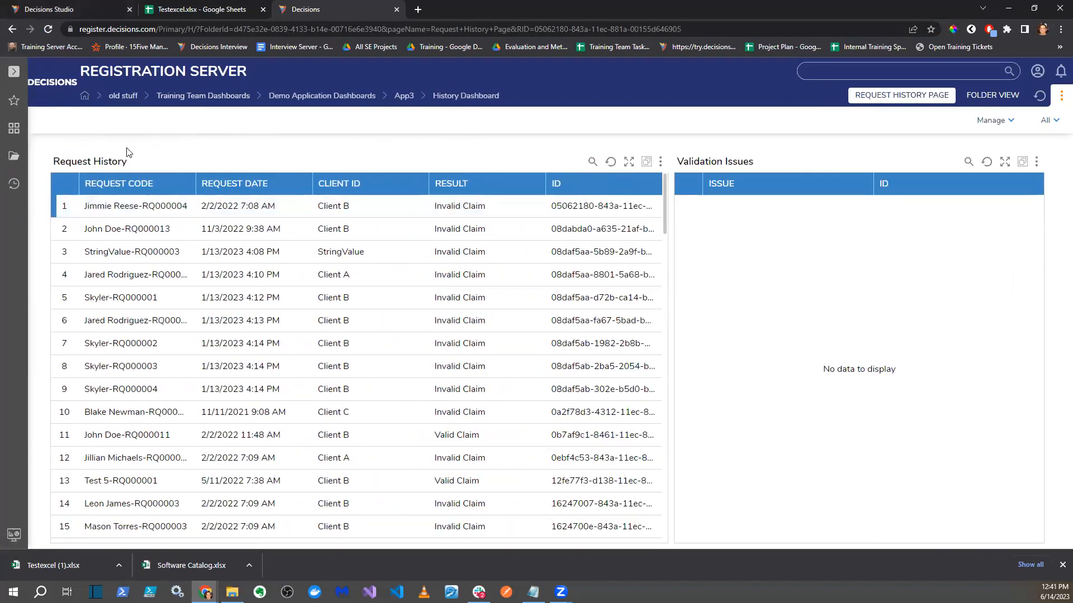
pyautogui.click(14, 156)
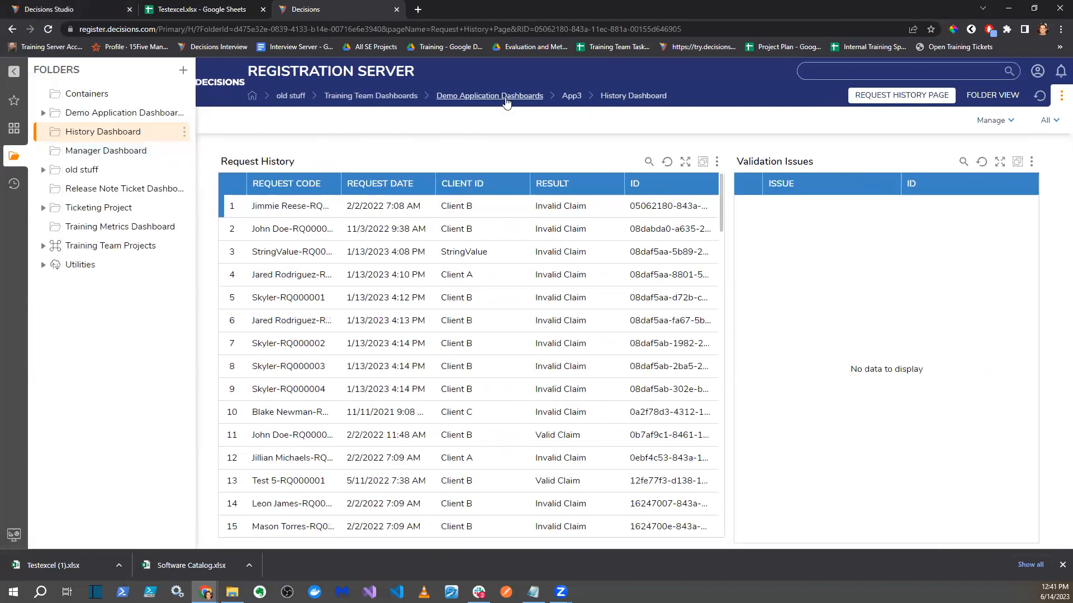
# - Reload the History Dashboard with the parameter "&chrome=off" added to the end of its URL
pyautogui.click(707, 28)
pyautogui.click(706, 29)
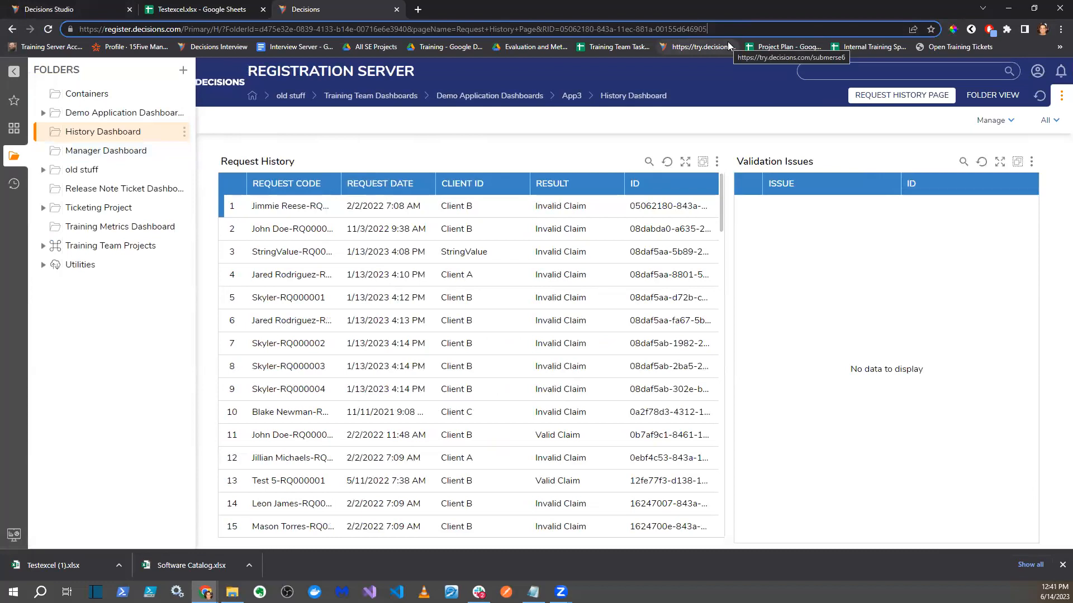
pyautogui.moveTo(707, 29); pyautogui.dragTo(78, 29)
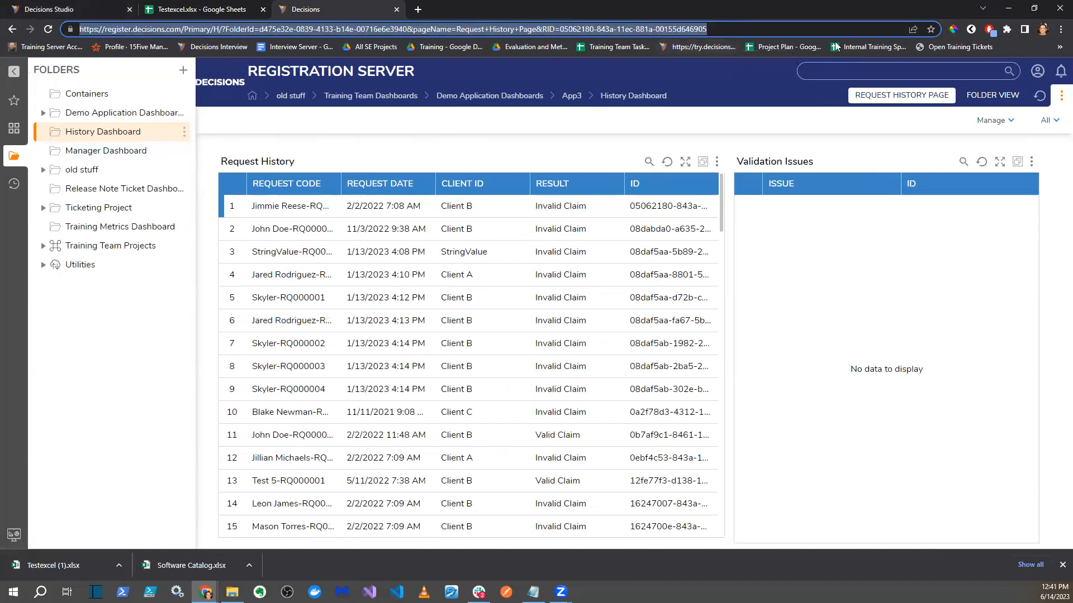
pyautogui.click(801, 29)
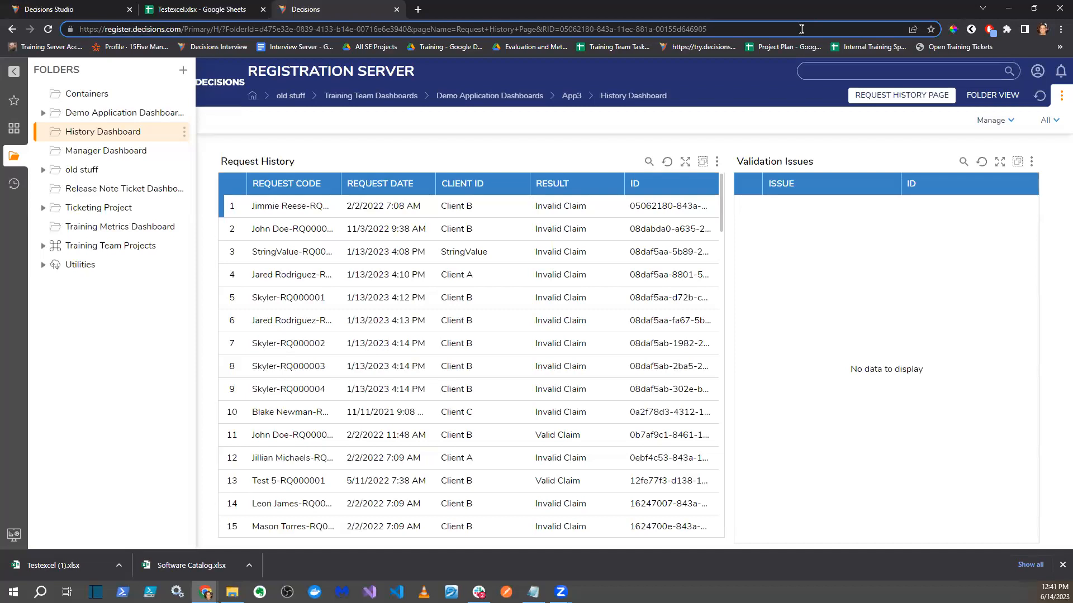
pyautogui.write('&chrome=off')
pyautogui.press('Return')
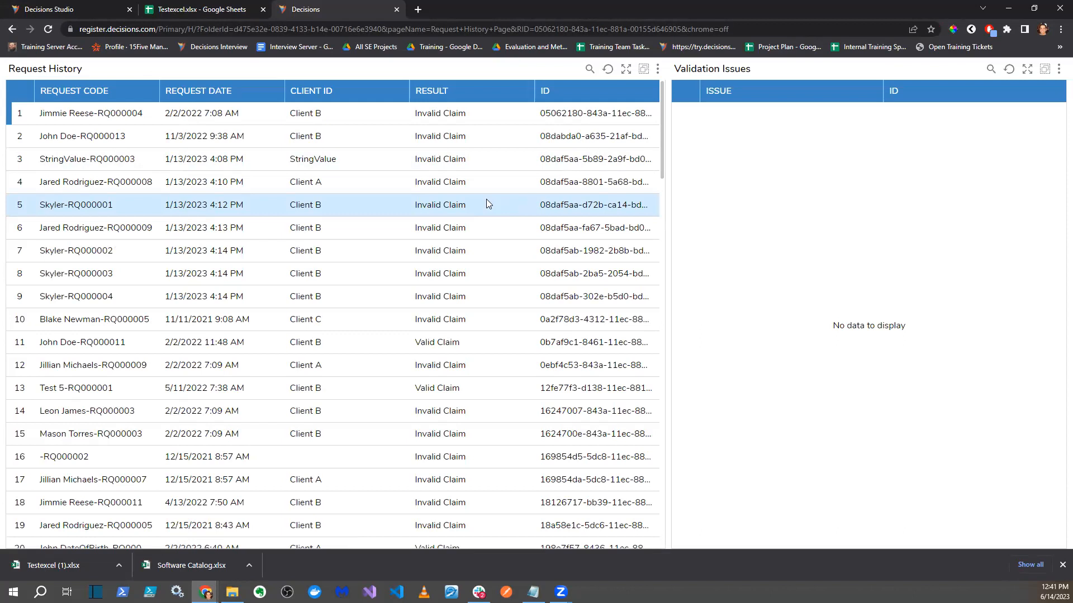
# - Set the chrome parameter in the dashboard's URL to small and reload the page
pyautogui.click(767, 25)
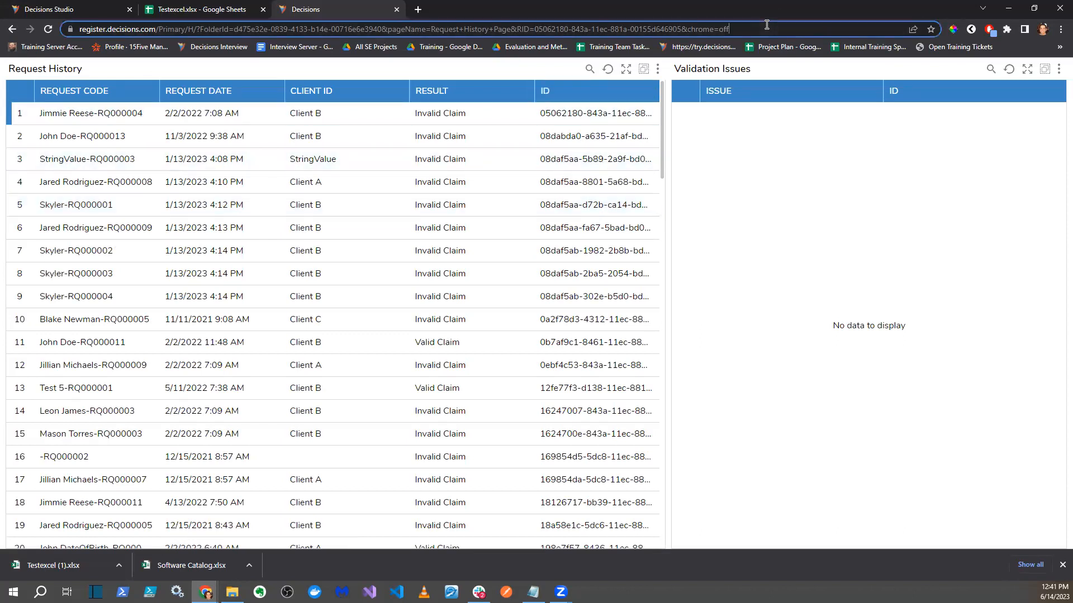
pyautogui.click(766, 24)
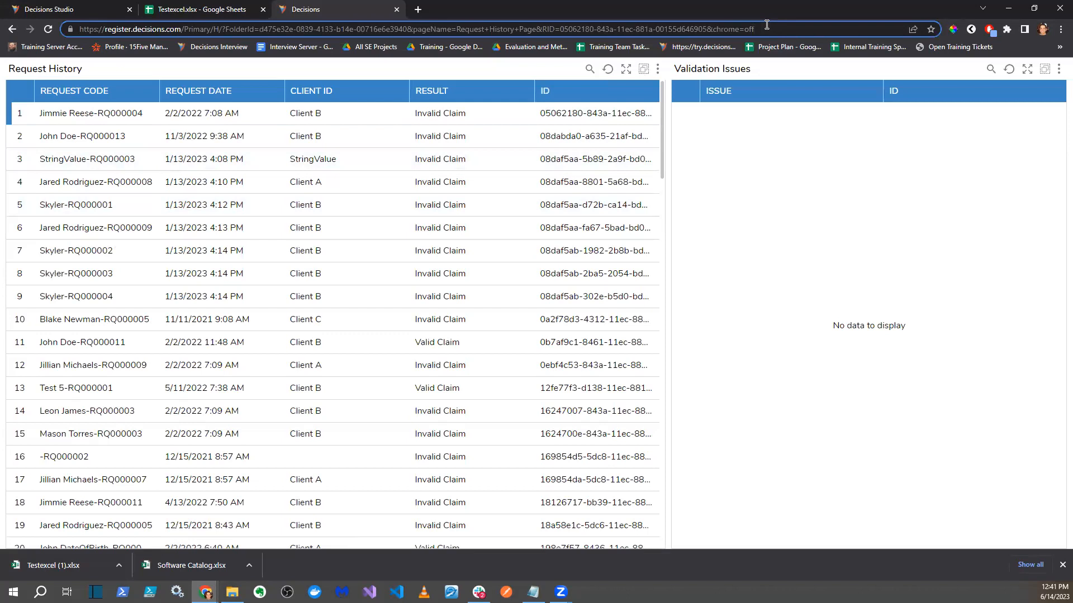
pyautogui.press('BackSpace')
pyautogui.press('BackSpace')
pyautogui.press('BackSpace')
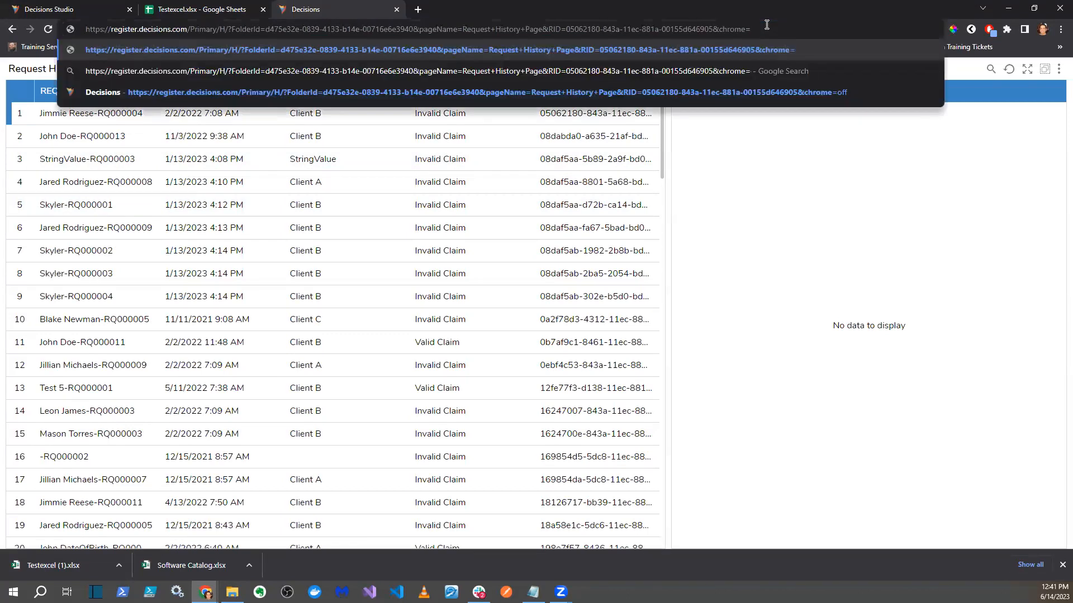
pyautogui.write('small')
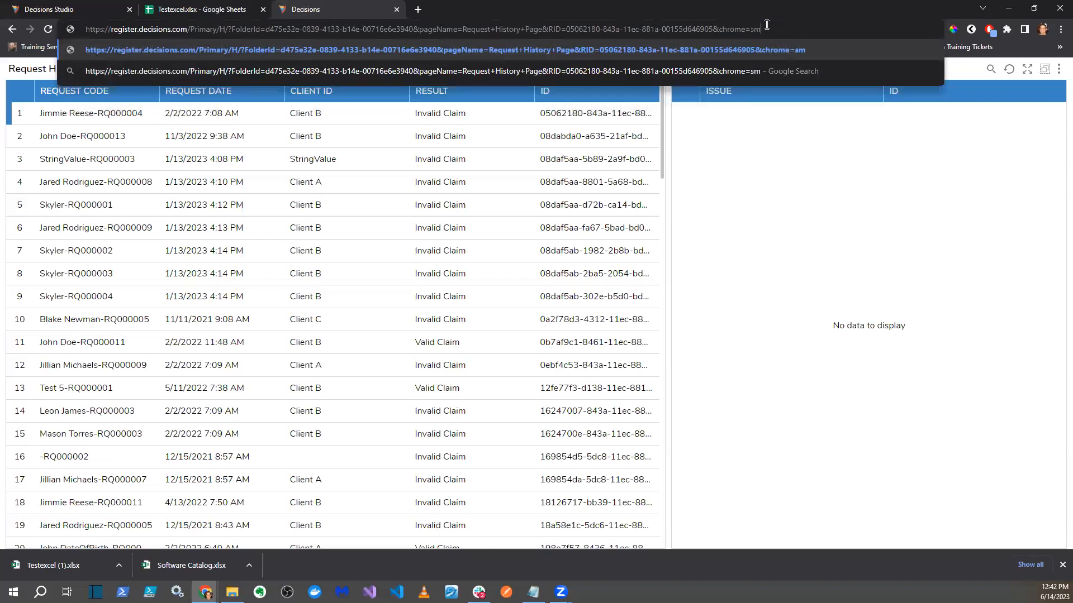
pyautogui.press('Return')
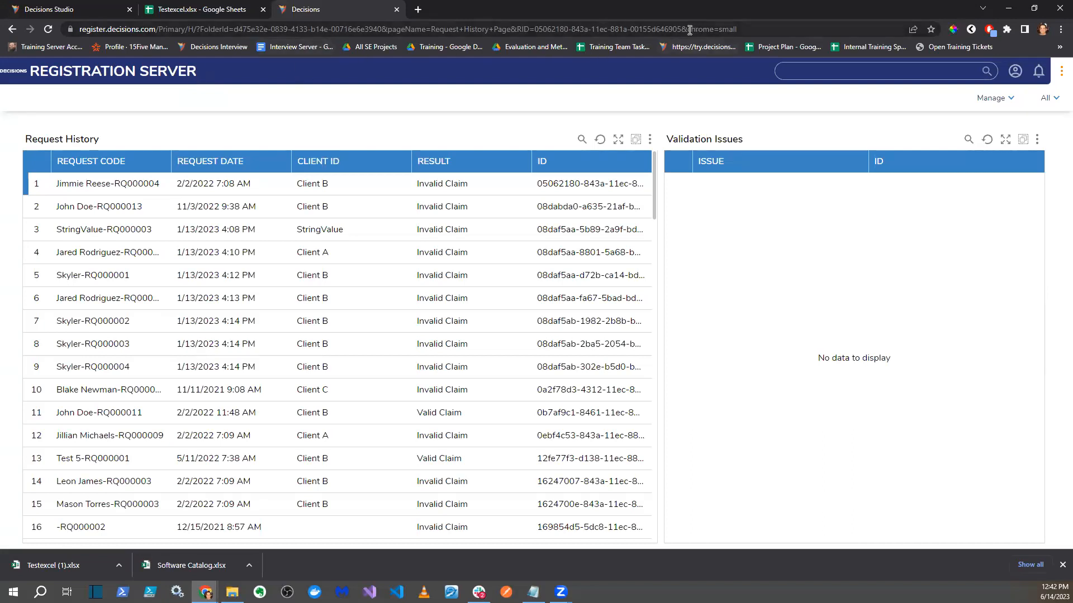
# - Remove the chrome parameter from the dashboard's URL and reload the page
pyautogui.moveTo(689, 29); pyautogui.dragTo(843, 40)
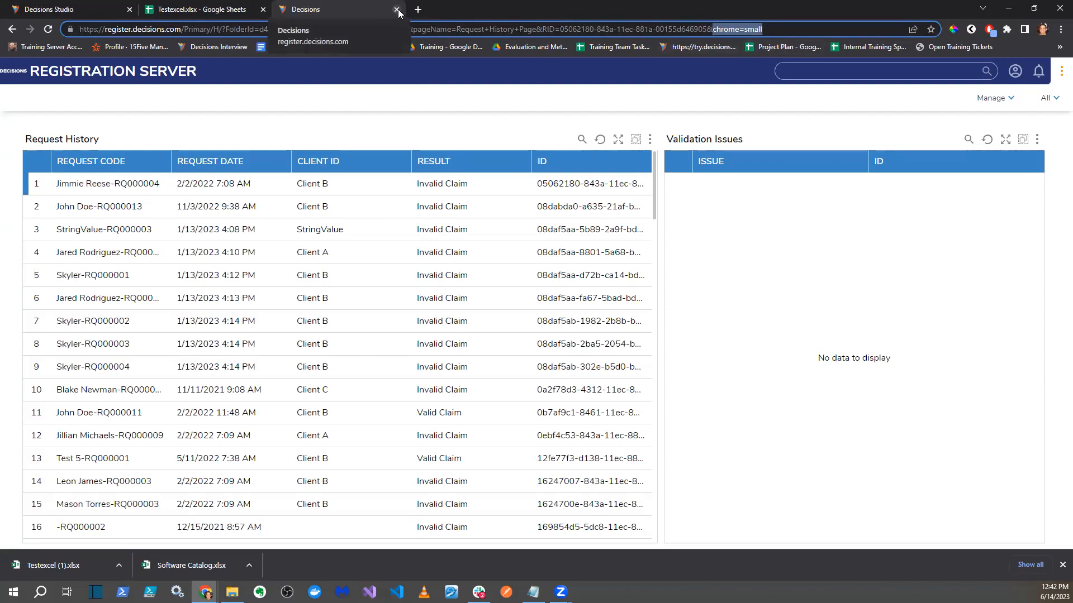
pyautogui.click(80, 11)
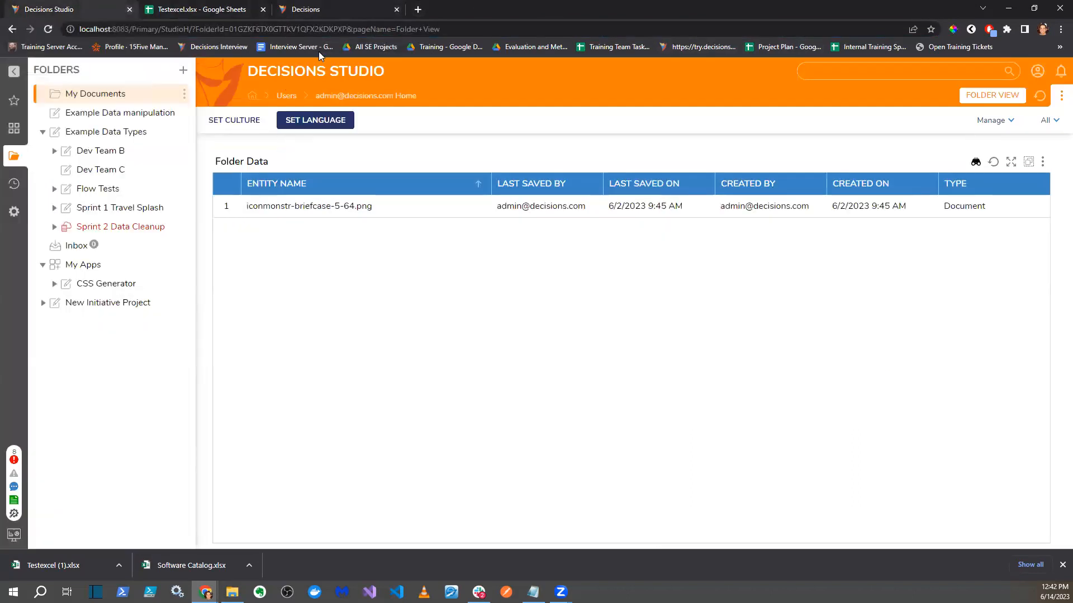
pyautogui.click(324, 10)
pyautogui.moveTo(779, 27); pyautogui.dragTo(710, 30)
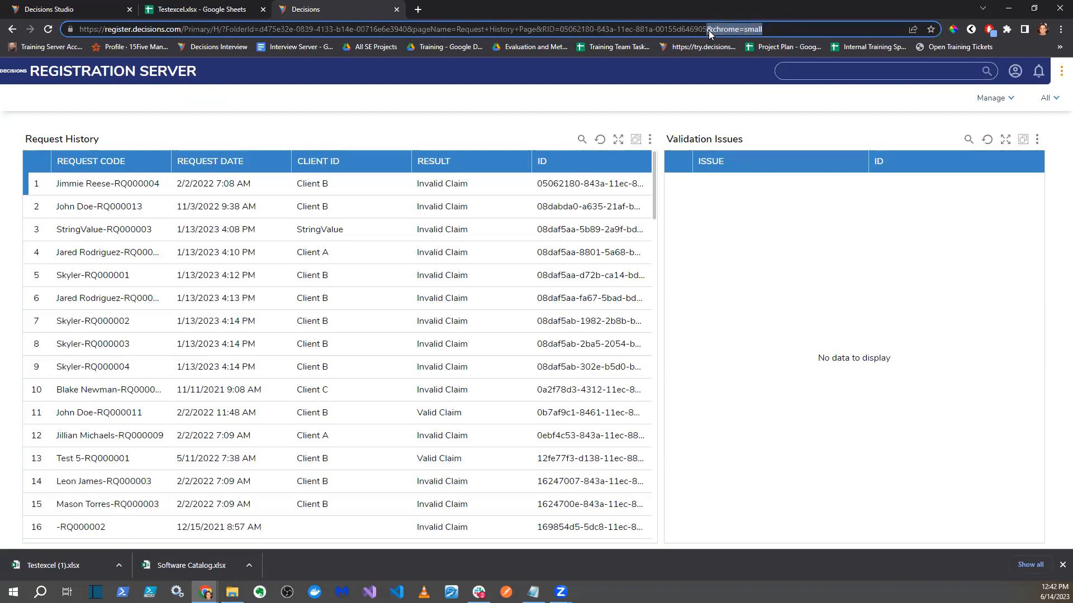
pyautogui.press('BackSpace')
pyautogui.press('Return')
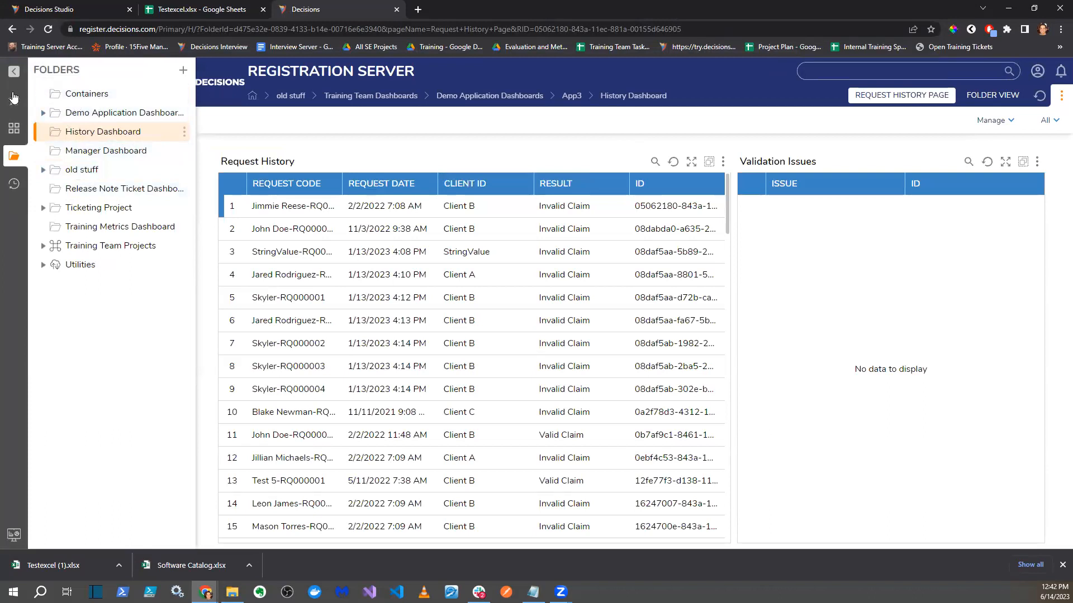
# - Switch the Registration Server to its Studio view and check the old stuff and Customer Enrollment folders
pyautogui.click(14, 100)
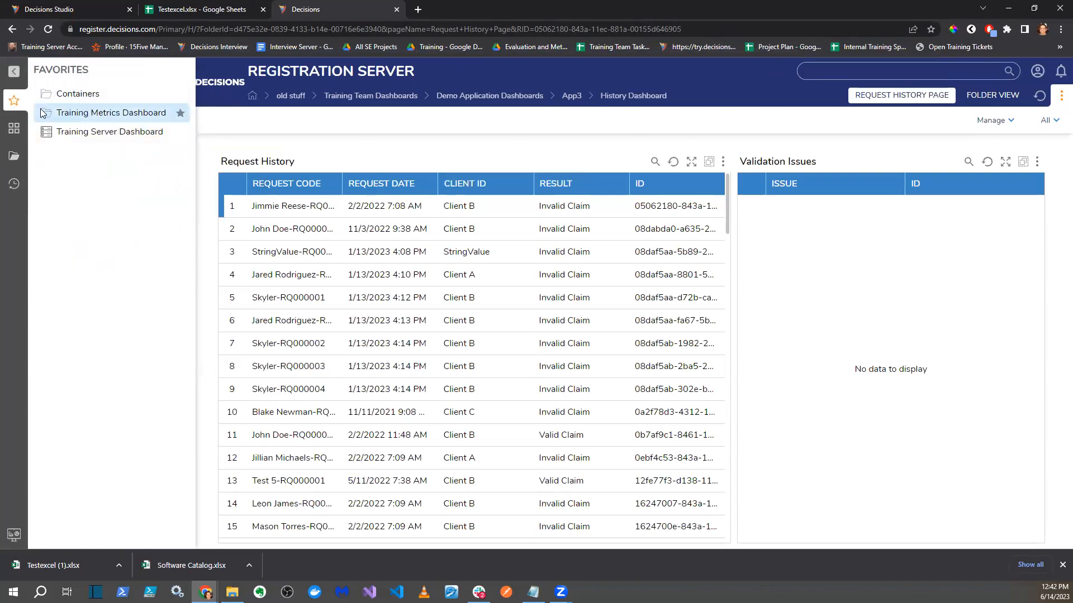
pyautogui.click(12, 535)
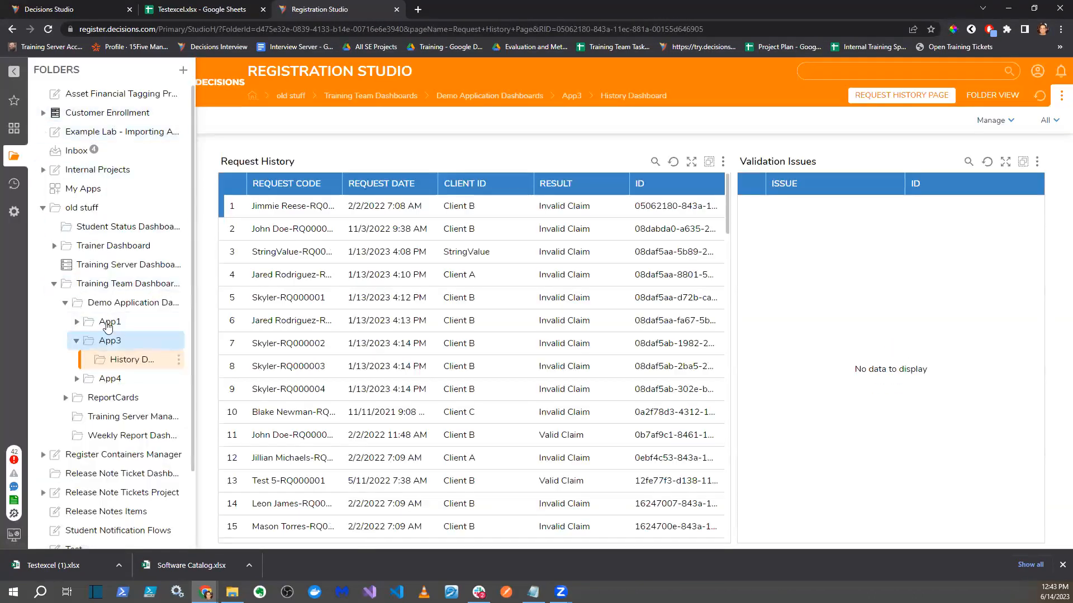
pyautogui.click(95, 208)
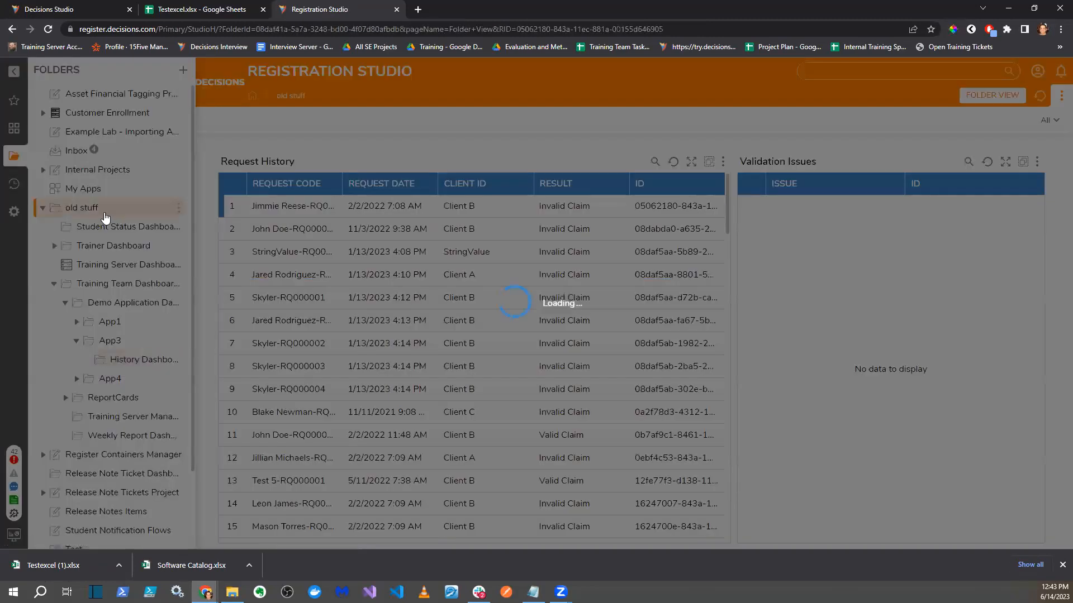
pyautogui.click(44, 114)
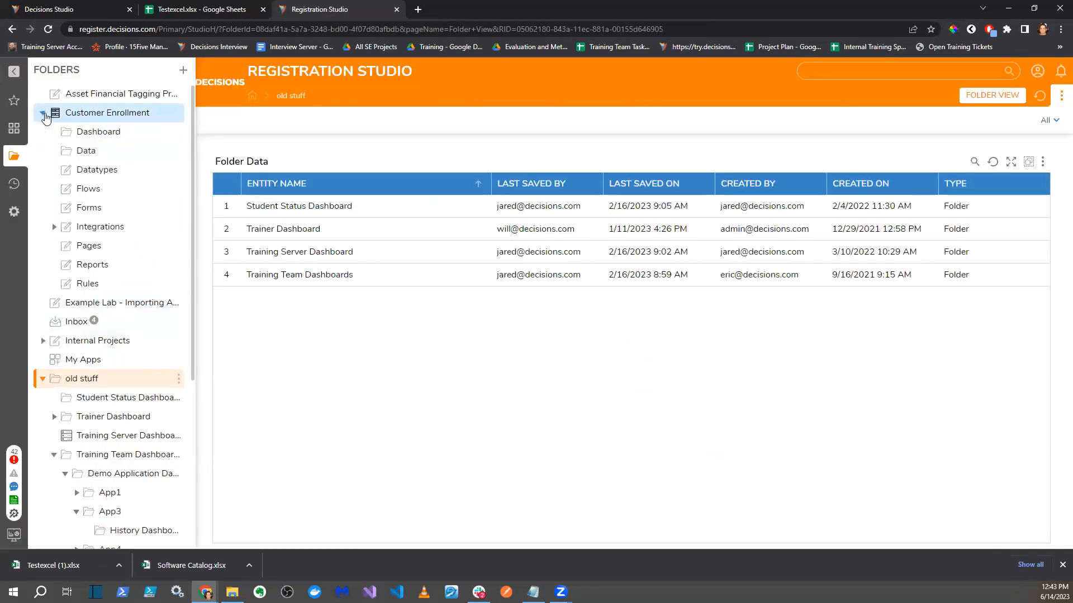
pyautogui.click(44, 114)
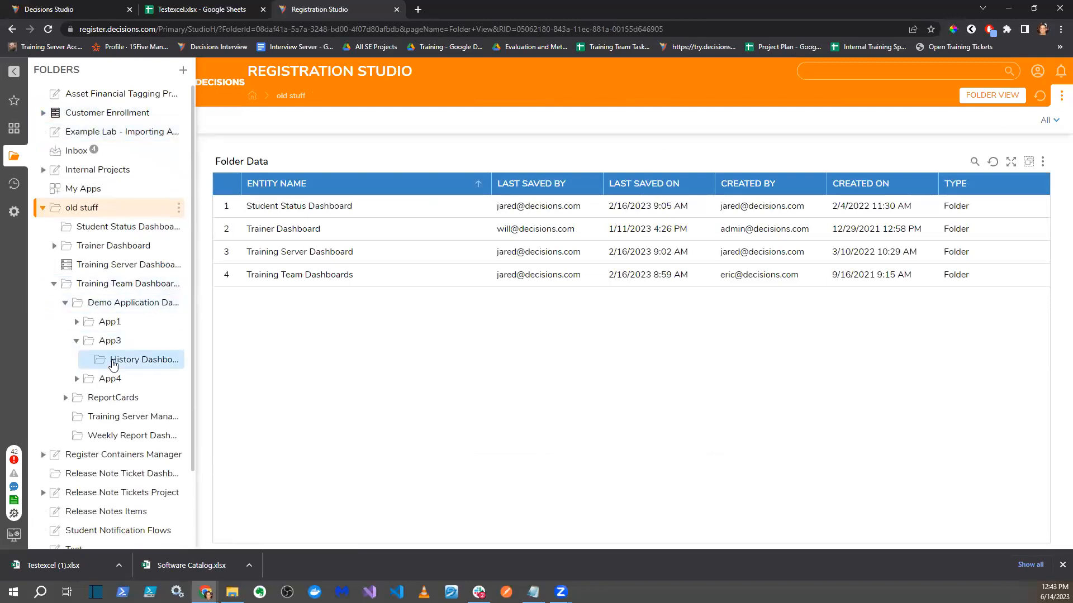
# - Open the Flows folder of the S.A.M project within Training Team Projects, Completed Projects
pyautogui.scroll(-2, 113, 362)
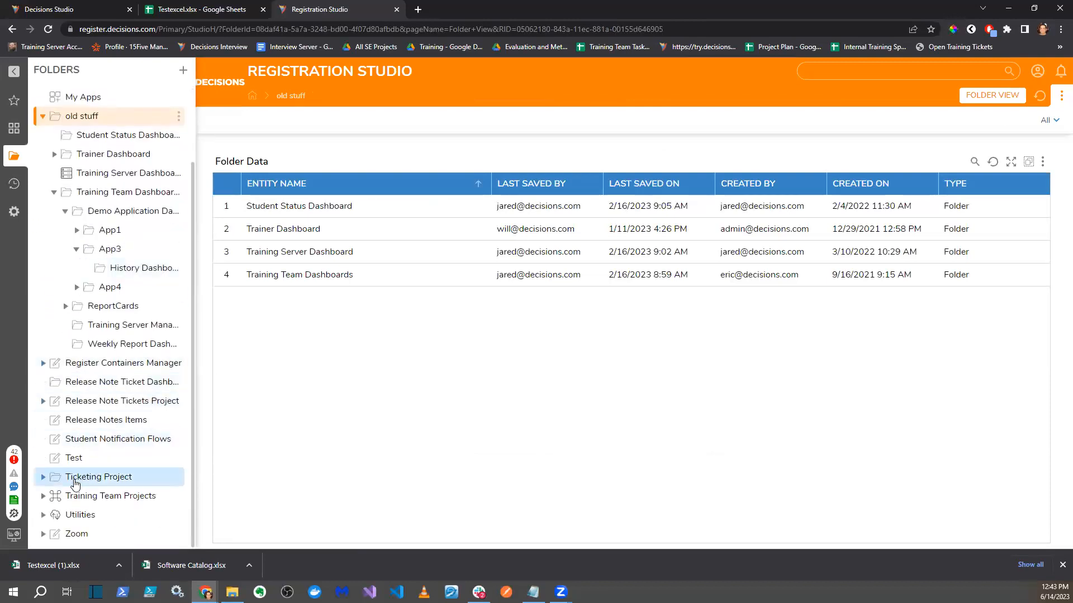
pyautogui.click(43, 496)
pyautogui.scroll(-2, 56, 446)
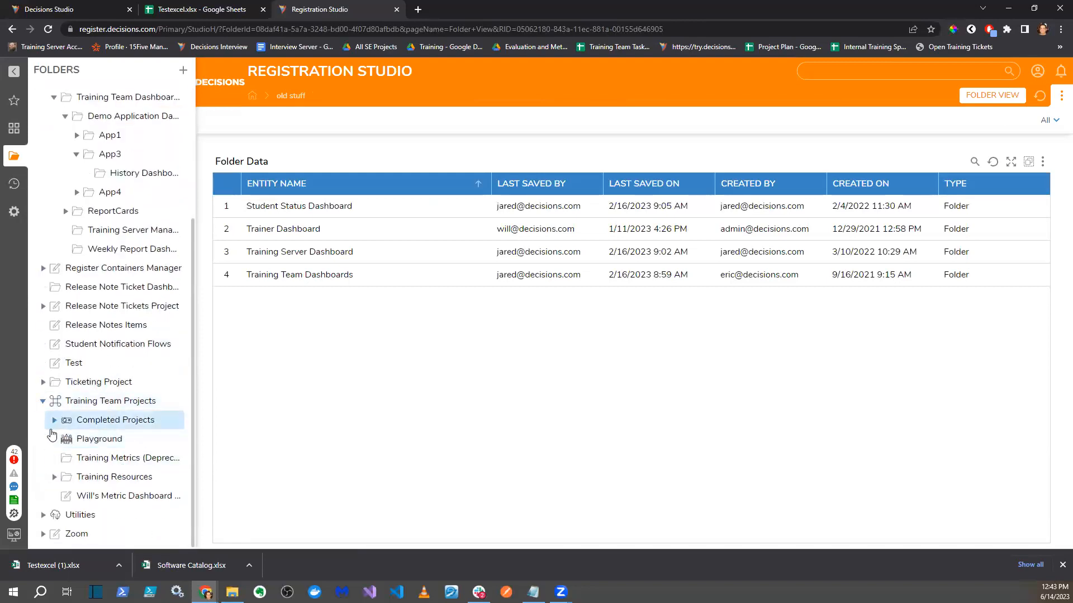
pyautogui.click(54, 420)
pyautogui.scroll(-1, 101, 446)
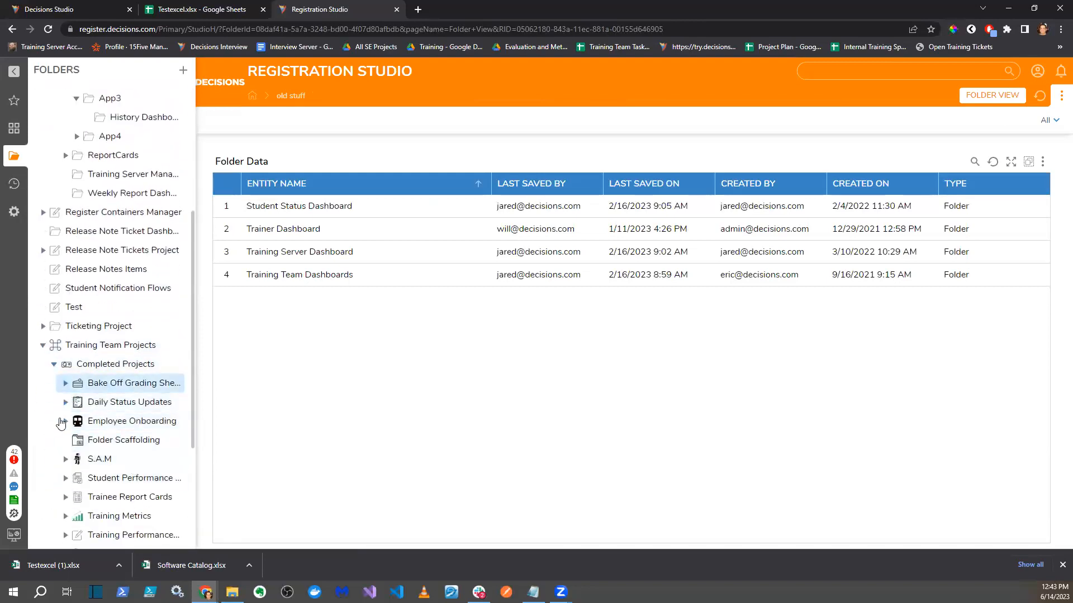
pyautogui.click(65, 459)
pyautogui.scroll(-2, 75, 435)
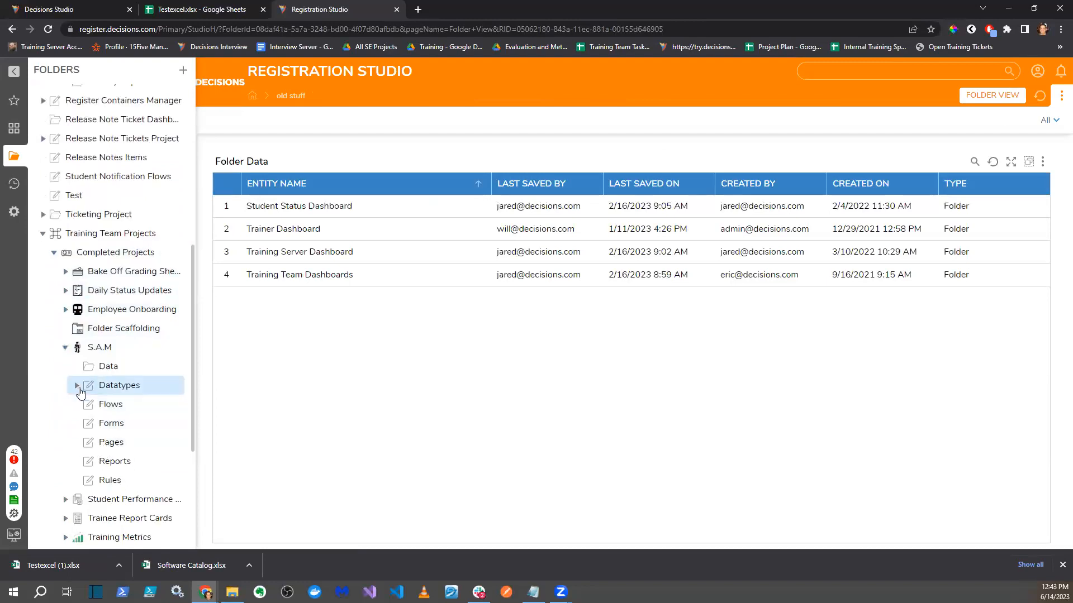
pyautogui.click(106, 404)
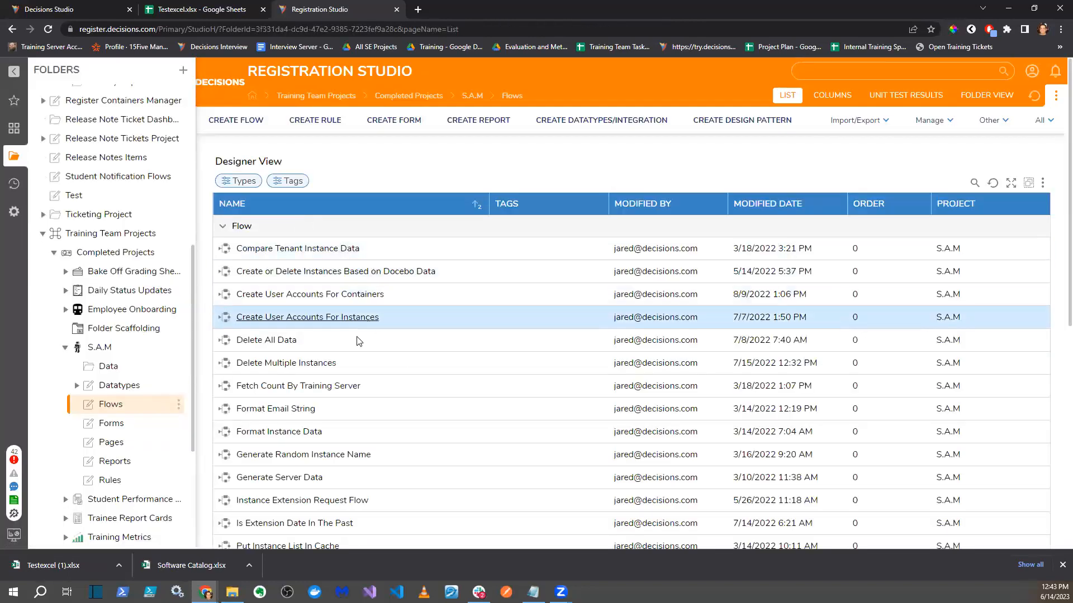
# - Look through the S.A.M flows, inspect the Create User Accounts For Containers flow and close it
pyautogui.scroll(-5, 330, 358)
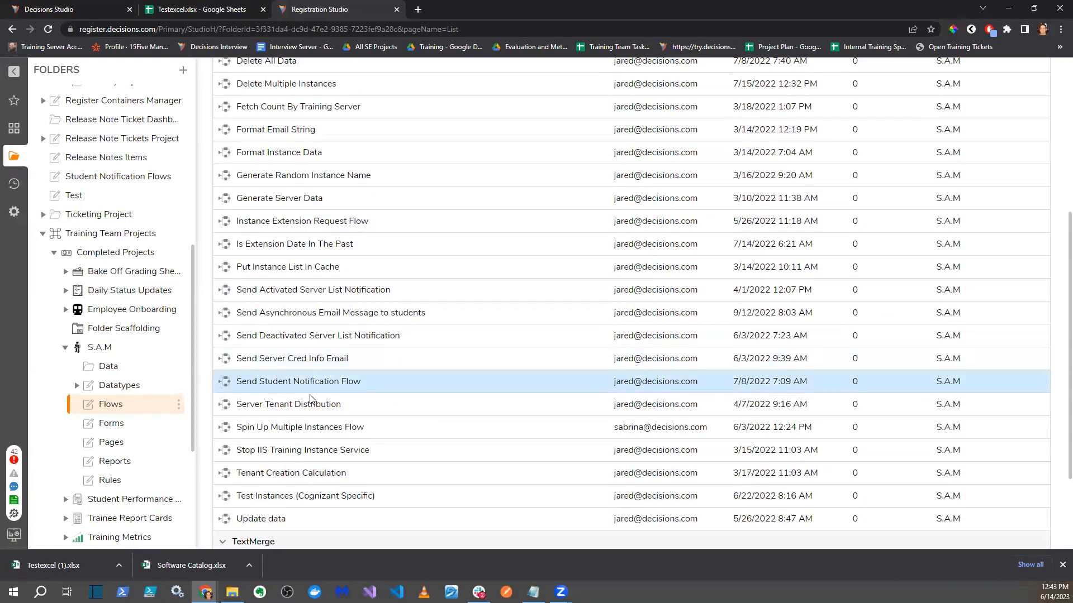
pyautogui.scroll(-1, 310, 430)
pyautogui.scroll(2, 313, 447)
pyautogui.scroll(3, 311, 441)
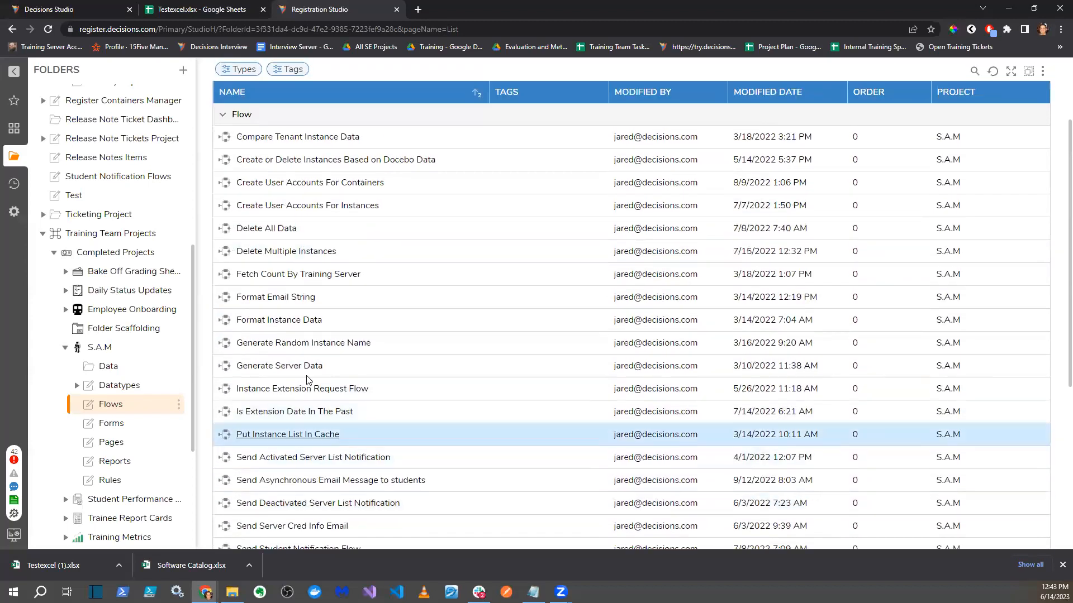
pyautogui.doubleClick(295, 185)
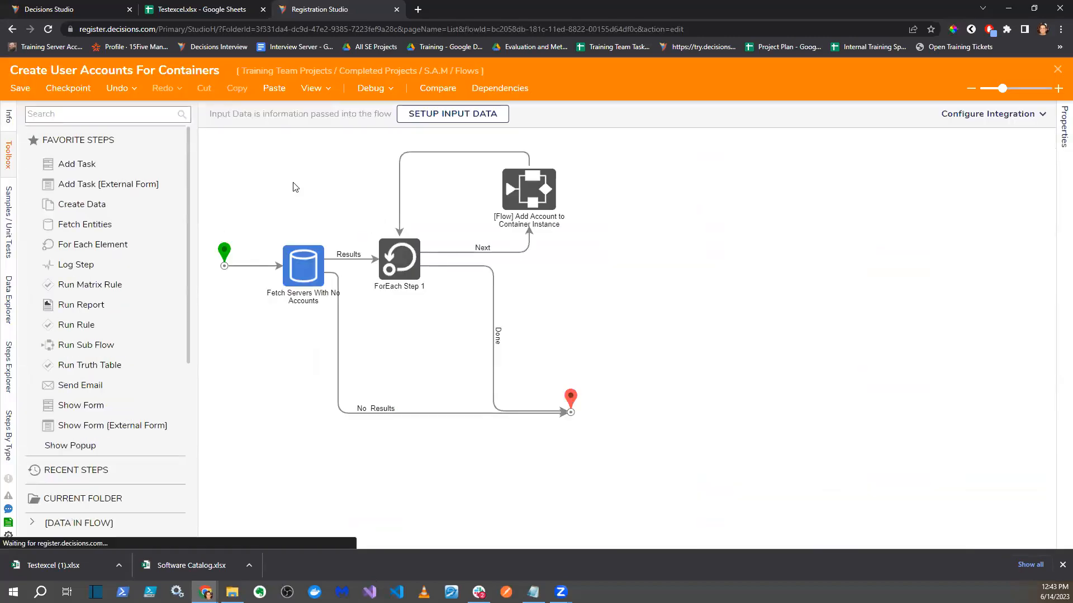
pyautogui.click(1057, 69)
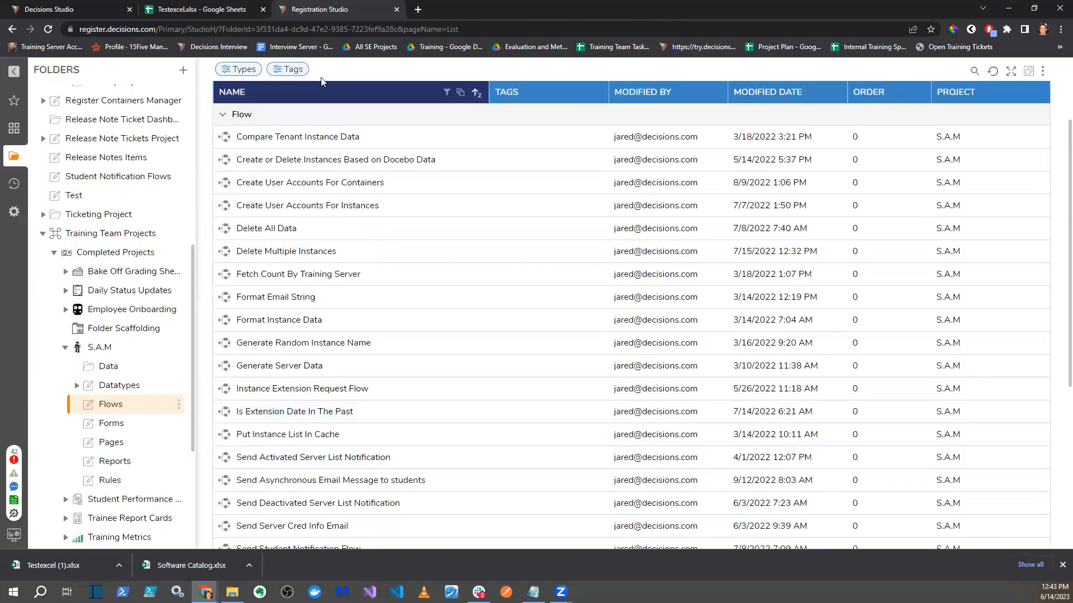
# - Close the Registration Studio browser tab and open Flow 1 from the Dev Team C folder in Decisions Studio
pyautogui.click(127, 13)
pyautogui.click(397, 10)
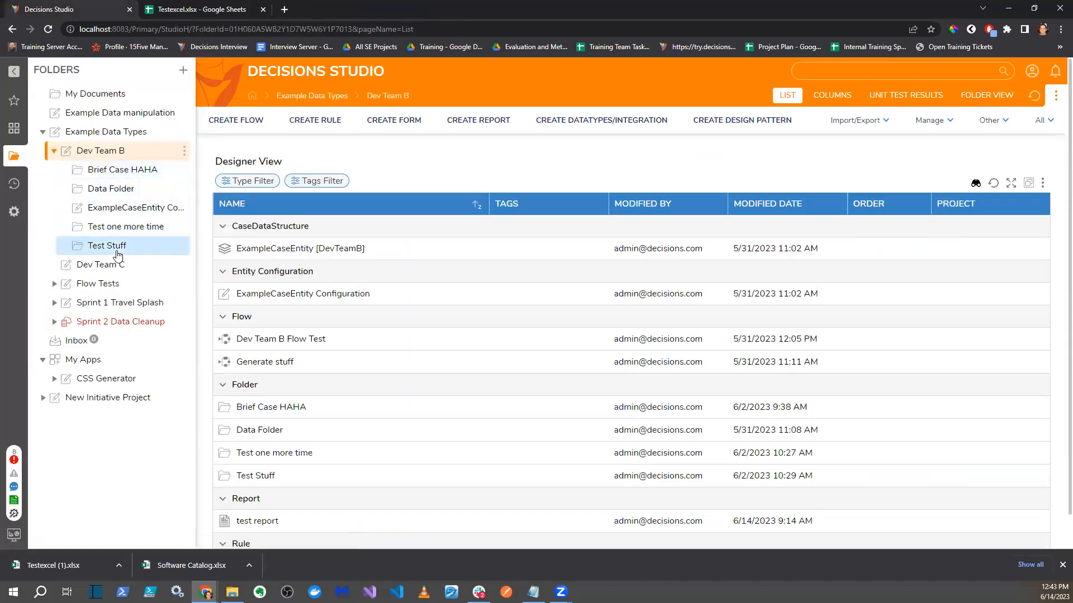
pyautogui.click(115, 266)
pyautogui.click(250, 246)
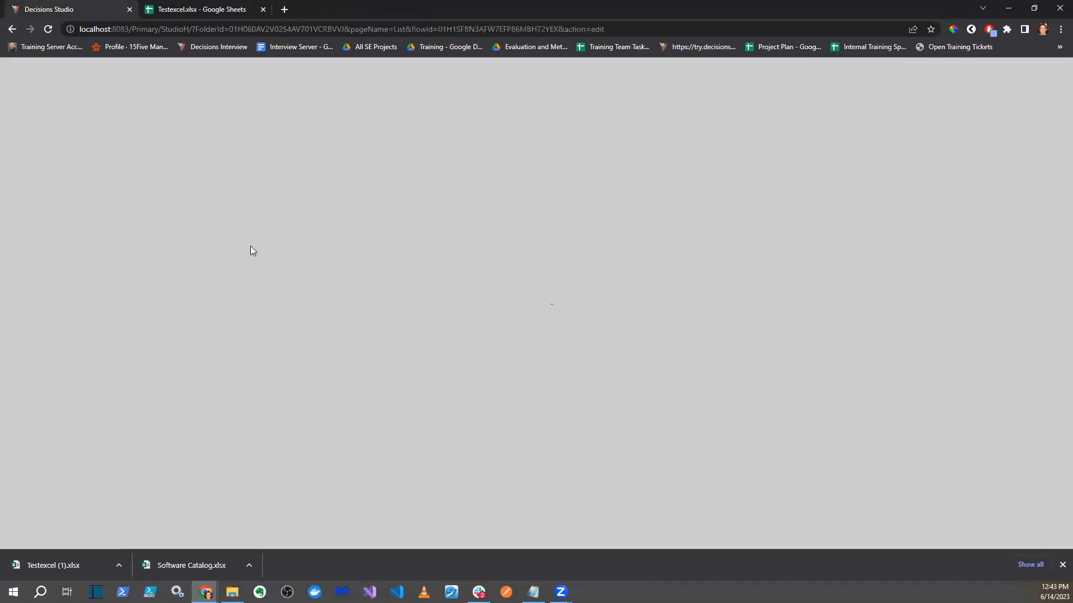
# - Select the Test form step and examine the service settings for publishing Flow 1 as a User Interface
pyautogui.click(449, 246)
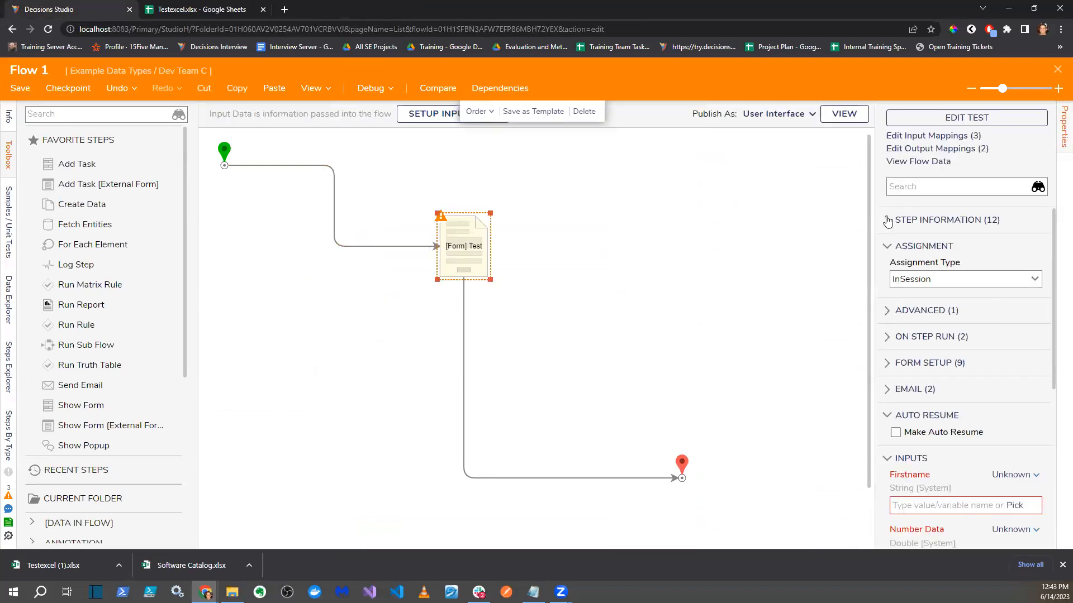
pyautogui.click(794, 115)
pyautogui.click(611, 194)
pyautogui.click(796, 116)
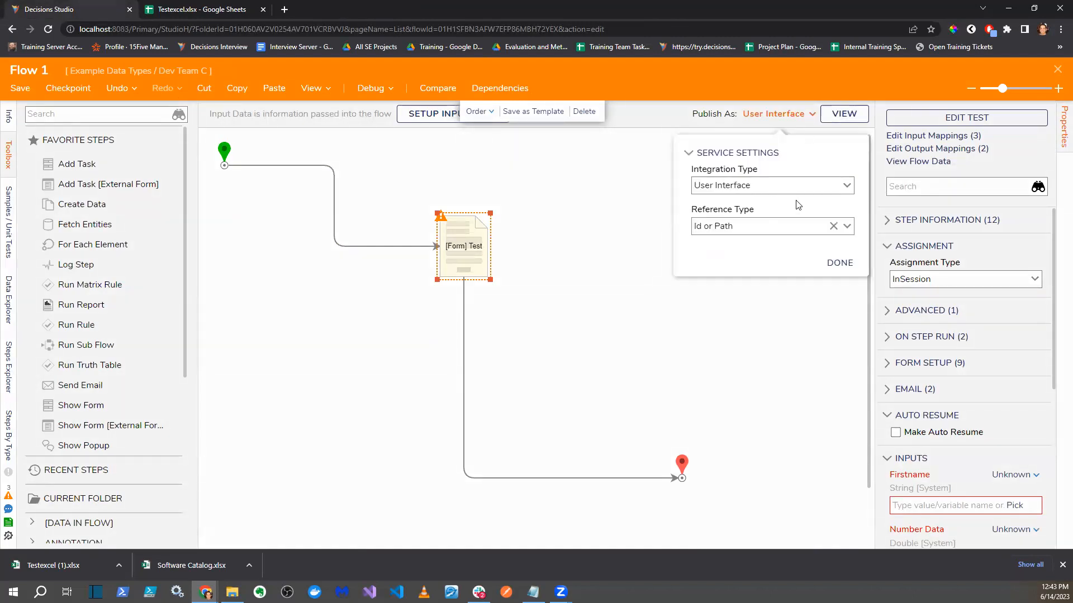
pyautogui.click(615, 158)
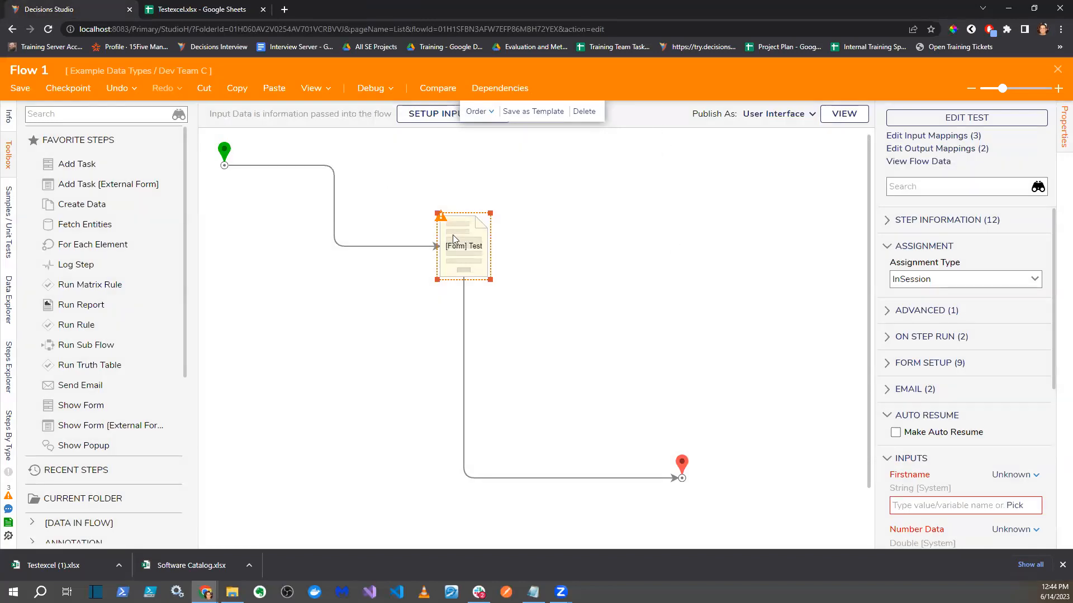
# - View the integration details for Flow 1 and expand its Additional Options and Display Settings
pyautogui.moveTo(453, 237); pyautogui.dragTo(423, 232)
pyautogui.click(830, 119)
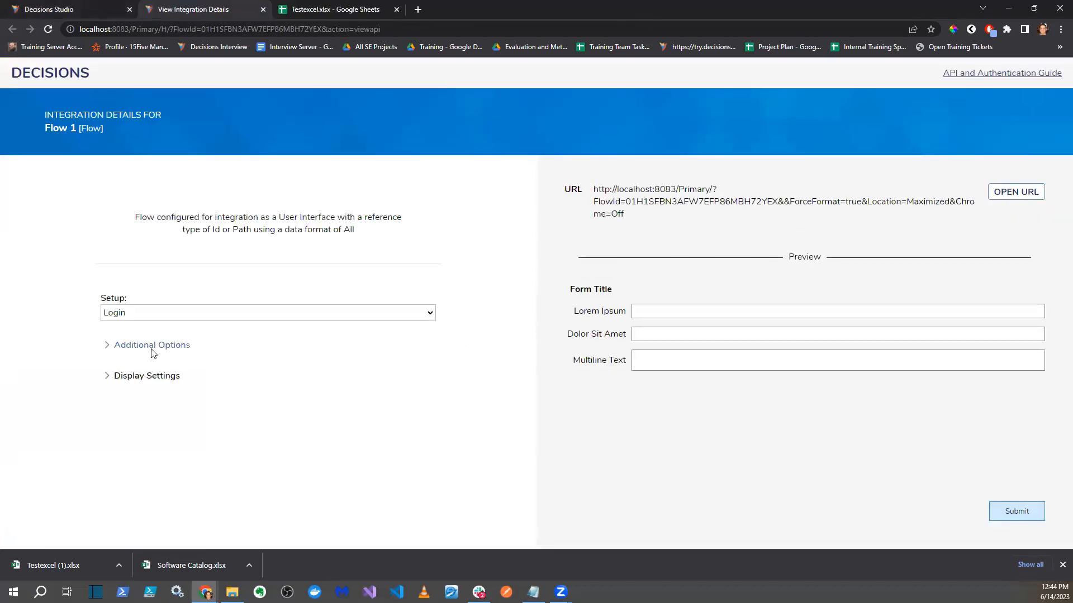
pyautogui.click(106, 349)
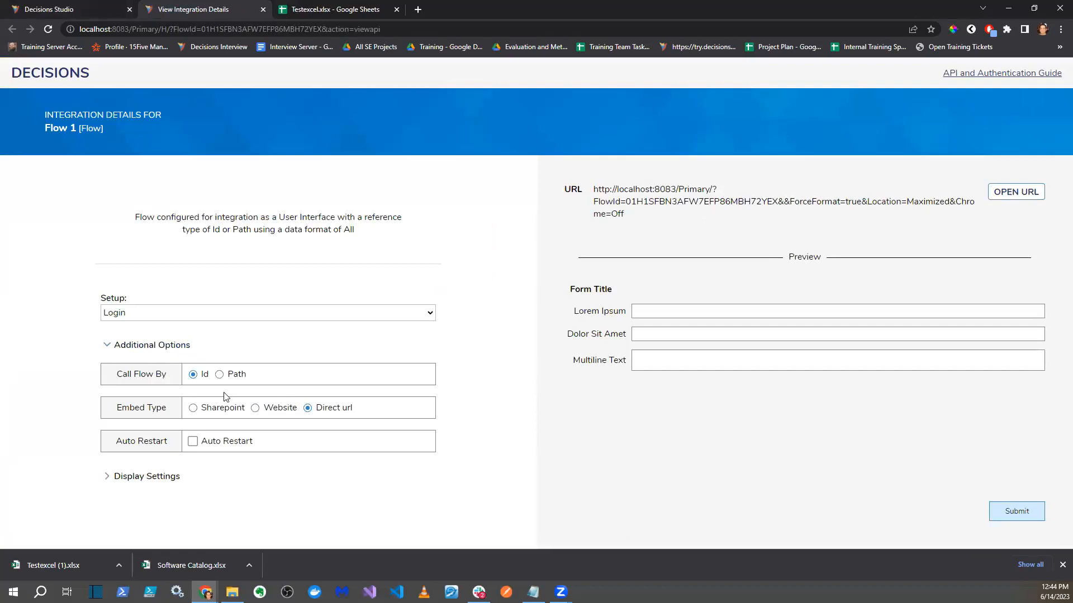
pyautogui.click(117, 476)
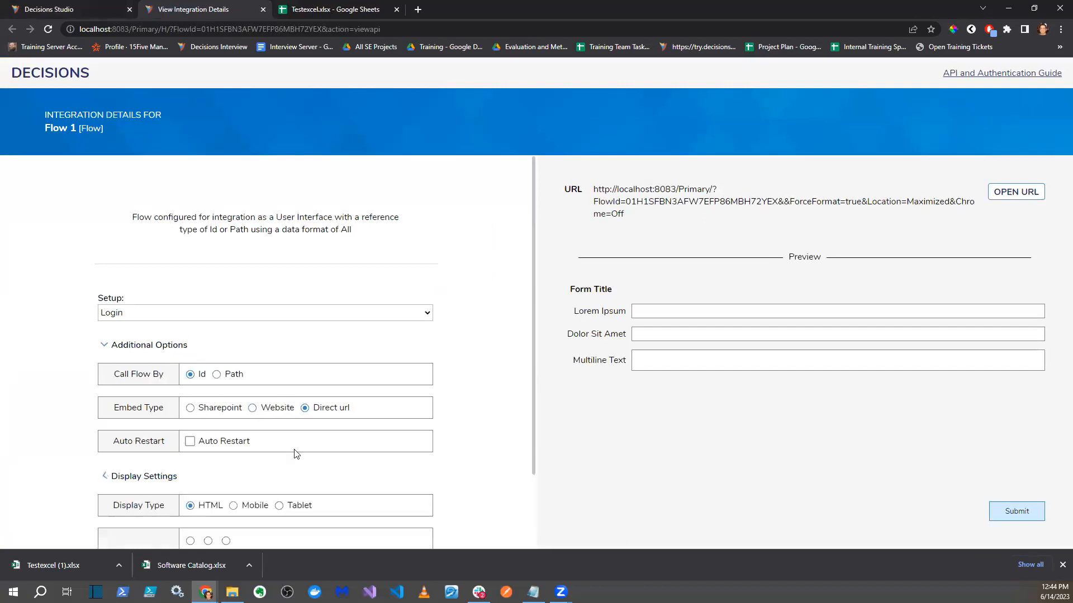
# - Preview Flow 1's URL with Show Small Top Bar off, close it, and reopen the URL with that option enabled
pyautogui.scroll(-2, 285, 451)
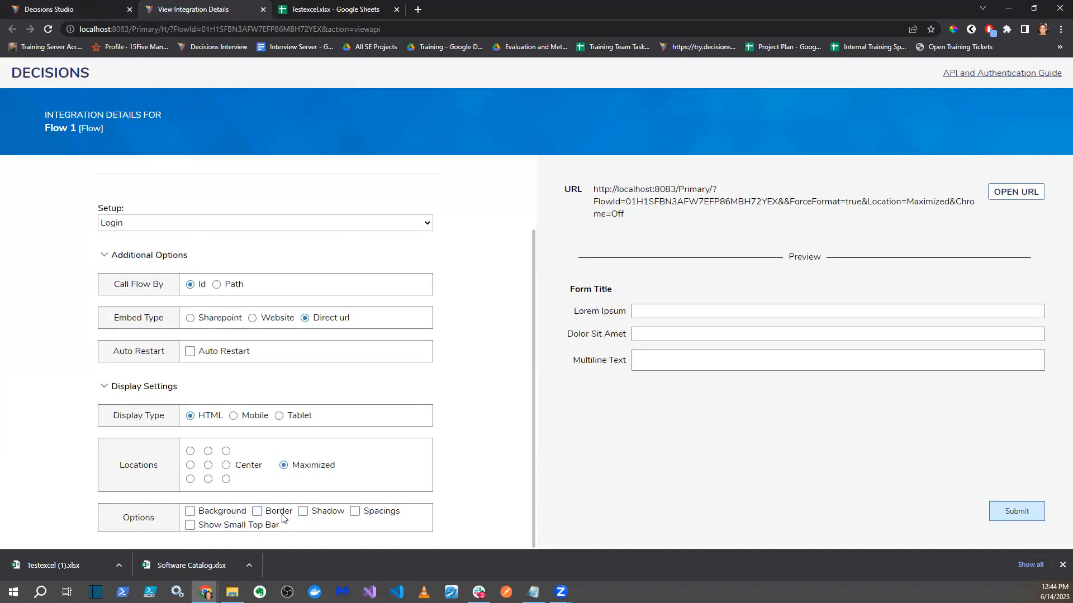
pyautogui.click(190, 525)
pyautogui.click(190, 528)
pyautogui.click(1023, 193)
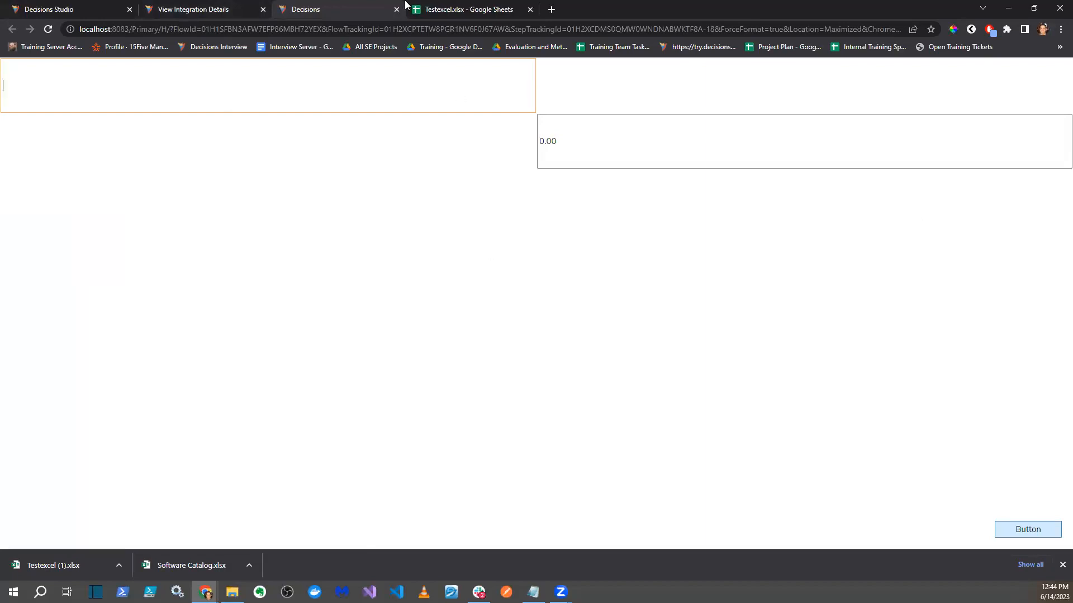
pyautogui.click(396, 9)
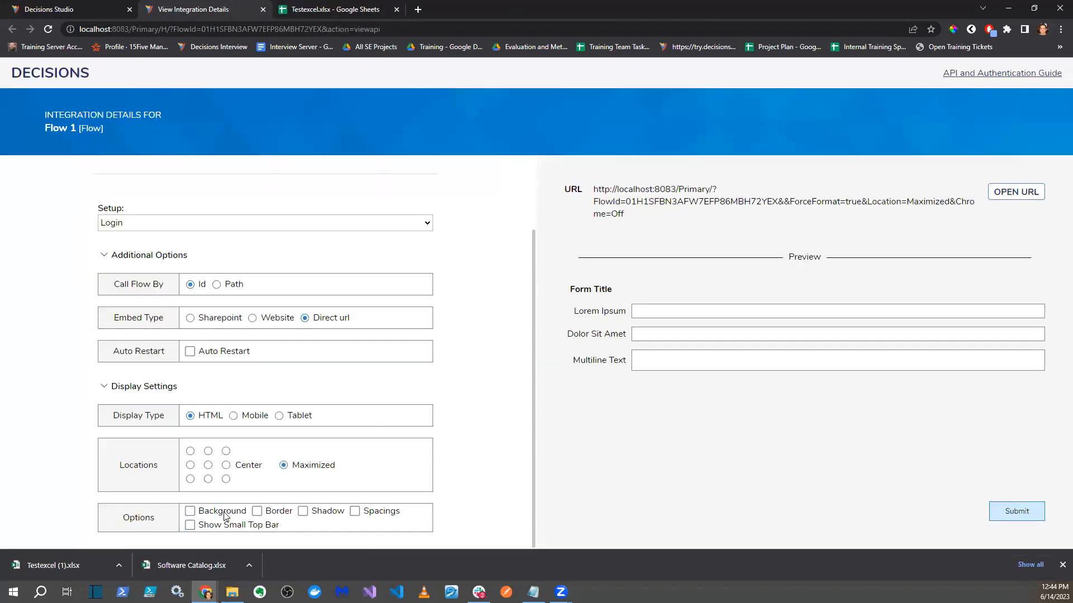
pyautogui.click(217, 526)
pyautogui.click(998, 191)
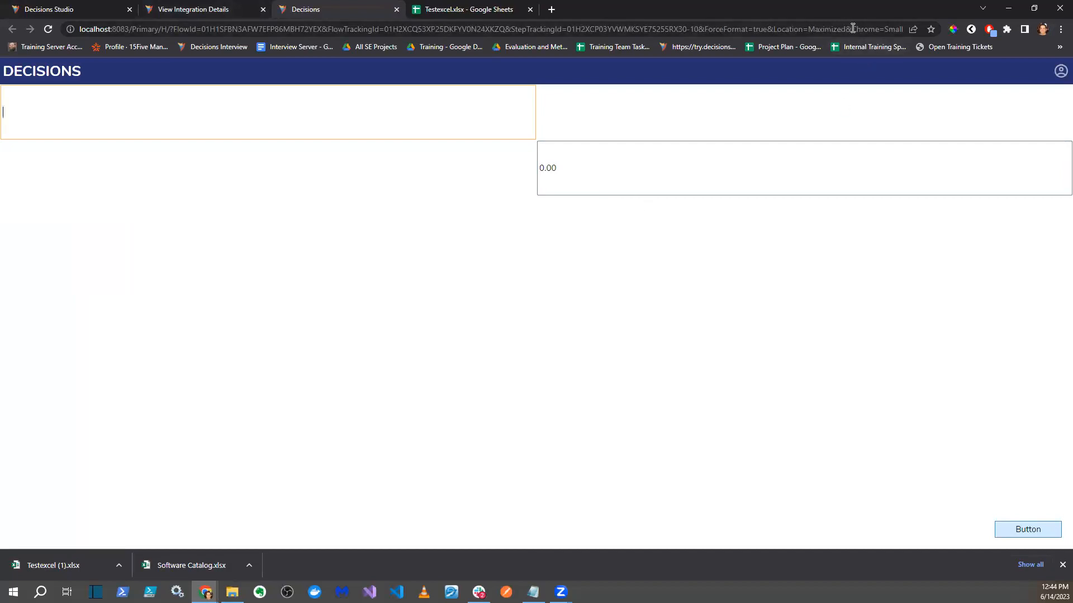
# - Set the Chrome parameter in the opened form's URL to off and load the page
pyautogui.doubleClick(883, 28)
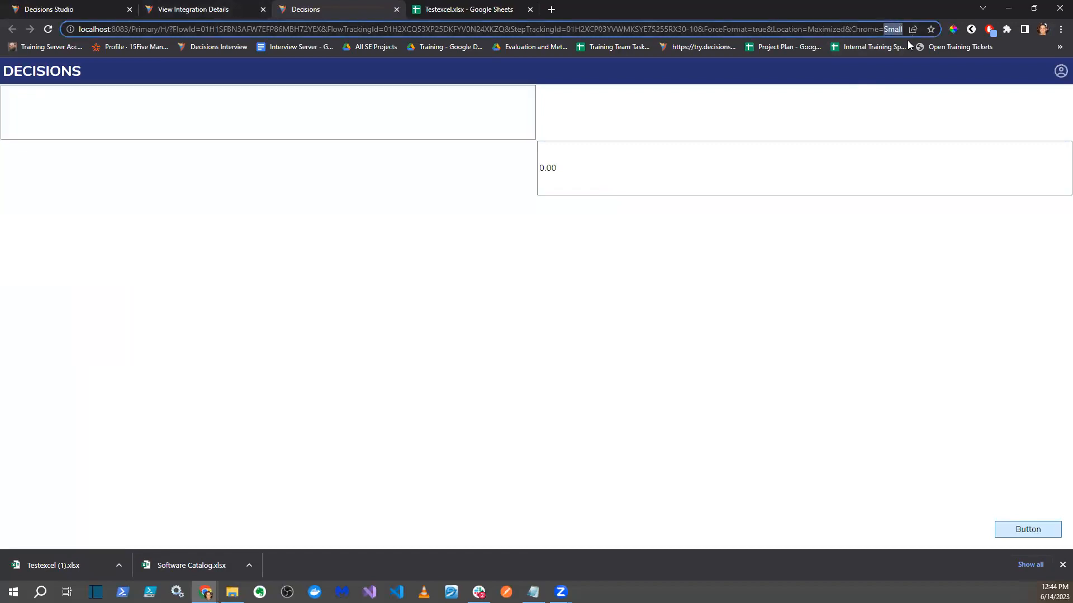
pyautogui.press('BackSpace')
pyautogui.write('off')
pyautogui.press('Return')
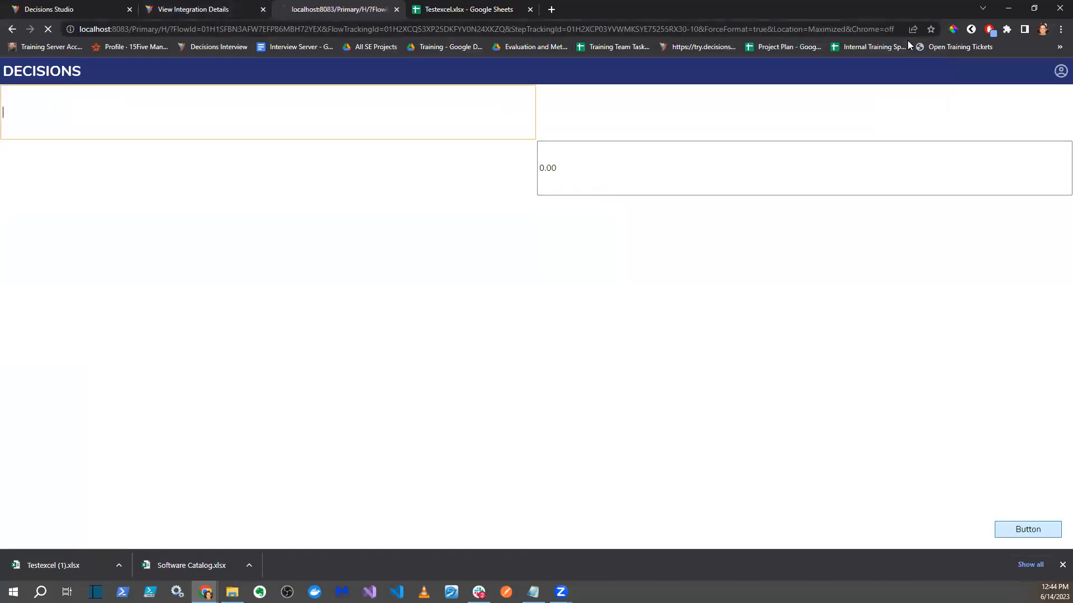
# - Set the URL's Chrome parameter back to small, reload the form and check the account icon in its header bar
pyautogui.doubleClick(882, 29)
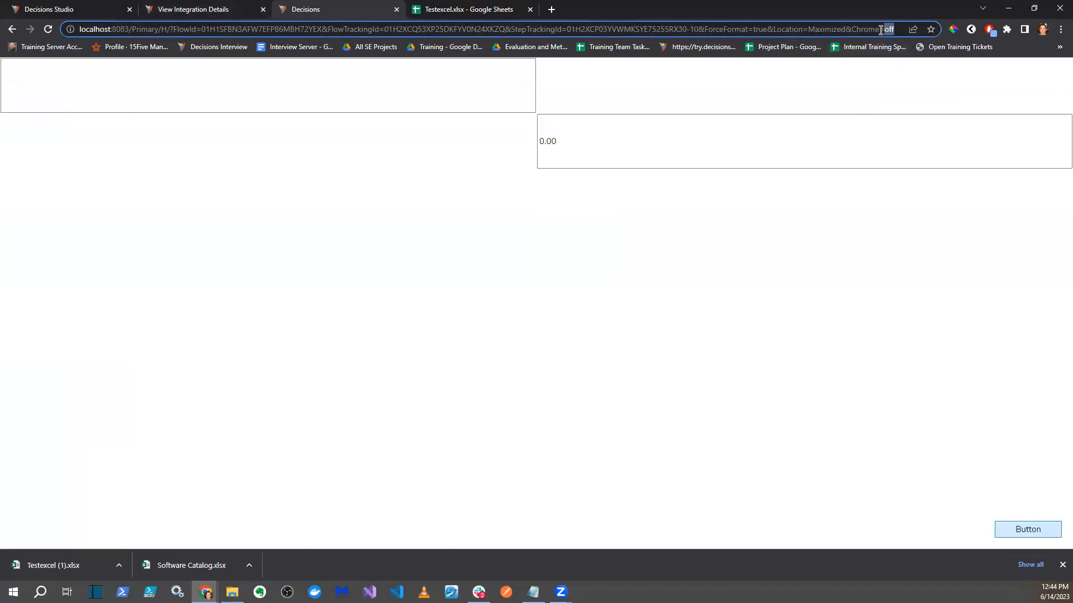
pyautogui.write('small')
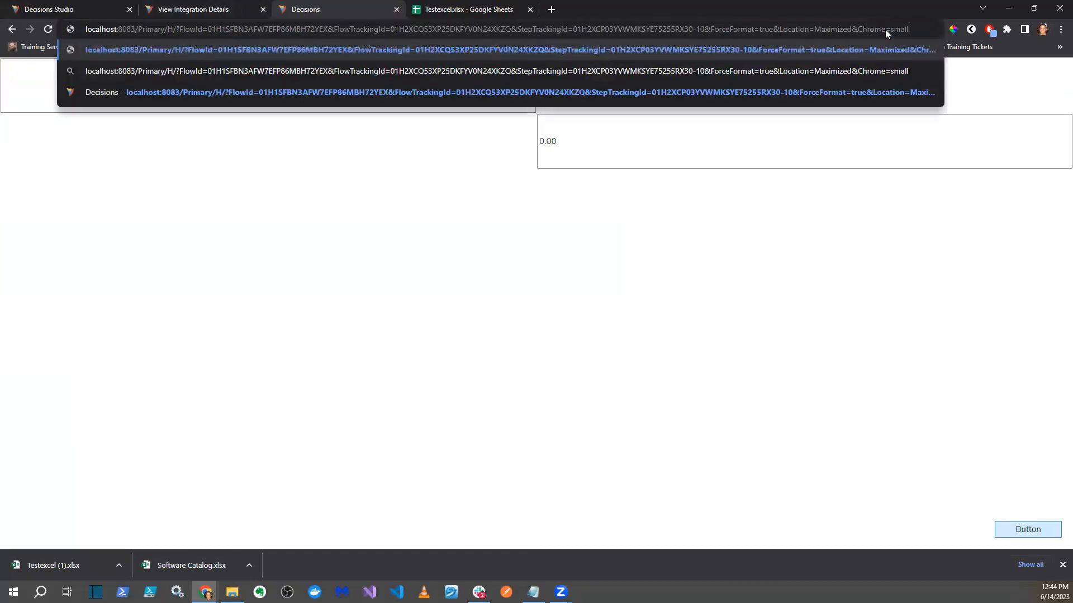
pyautogui.press('Return')
pyautogui.click(1054, 73)
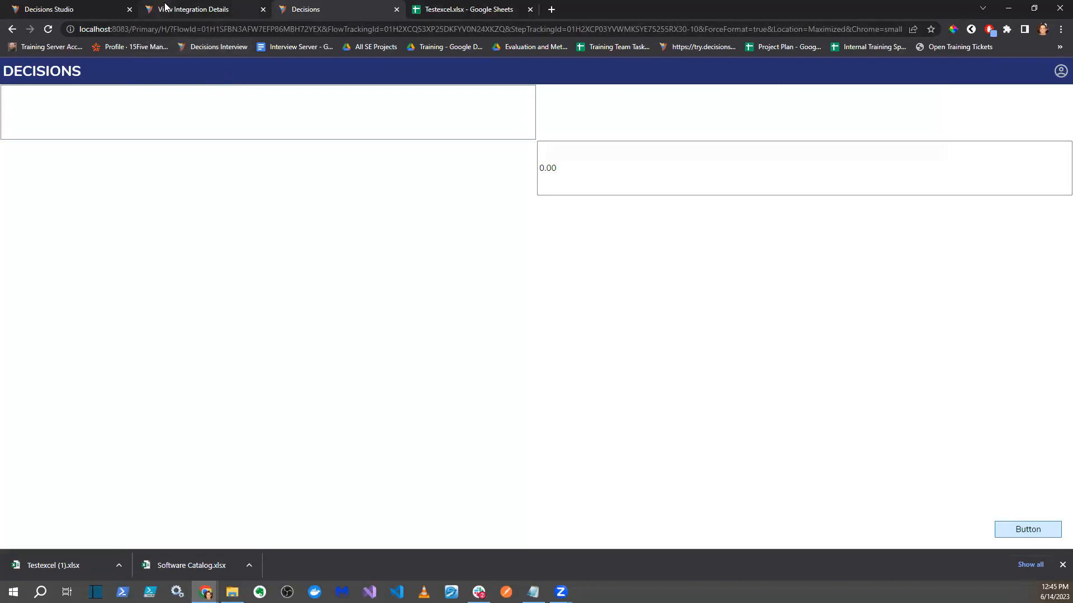
# - Close the integration details and form preview browser tabs, and exit the Flow 1 designer
pyautogui.click(223, 9)
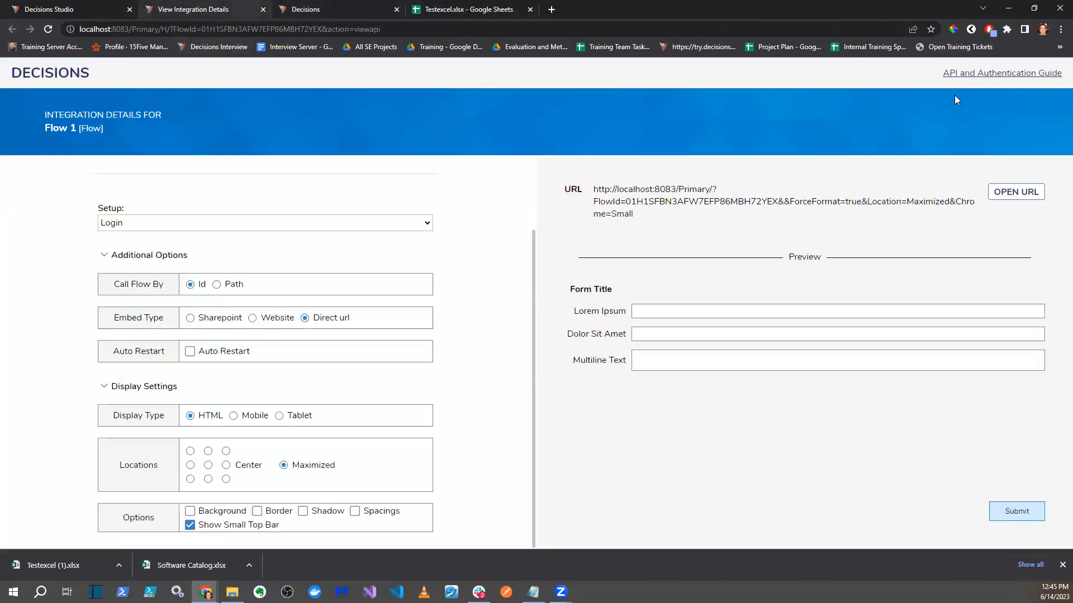
pyautogui.click(263, 9)
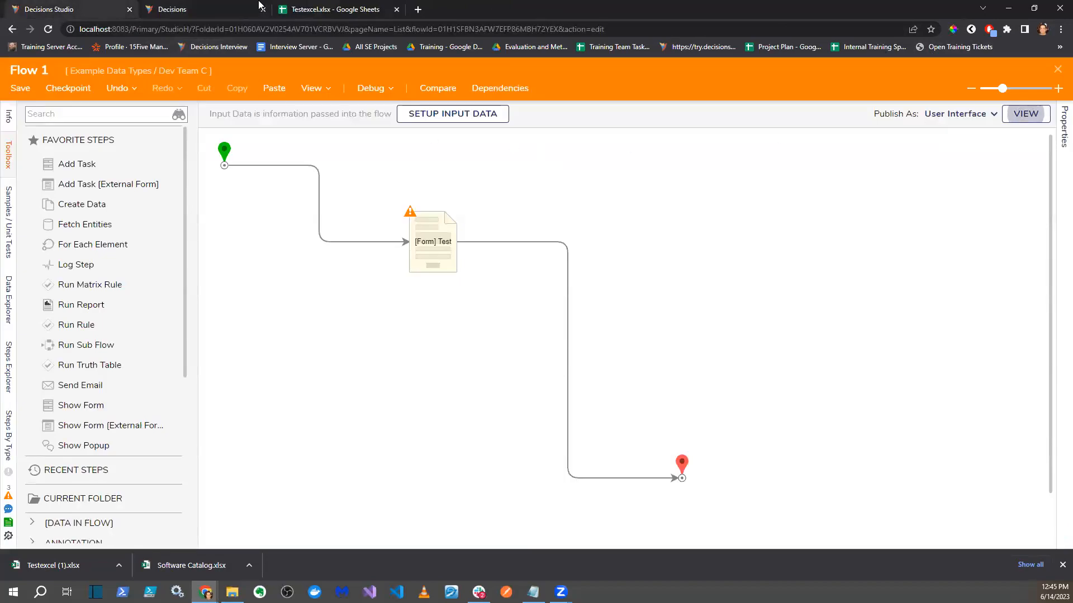
pyautogui.click(259, 7)
pyautogui.click(262, 10)
pyautogui.click(112, 9)
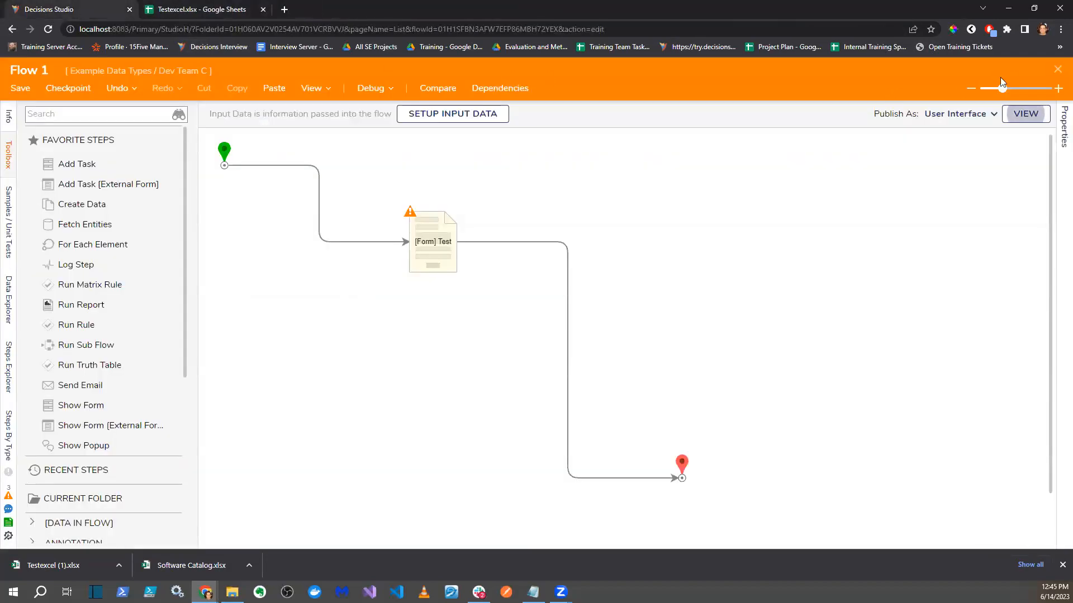
pyautogui.click(1057, 70)
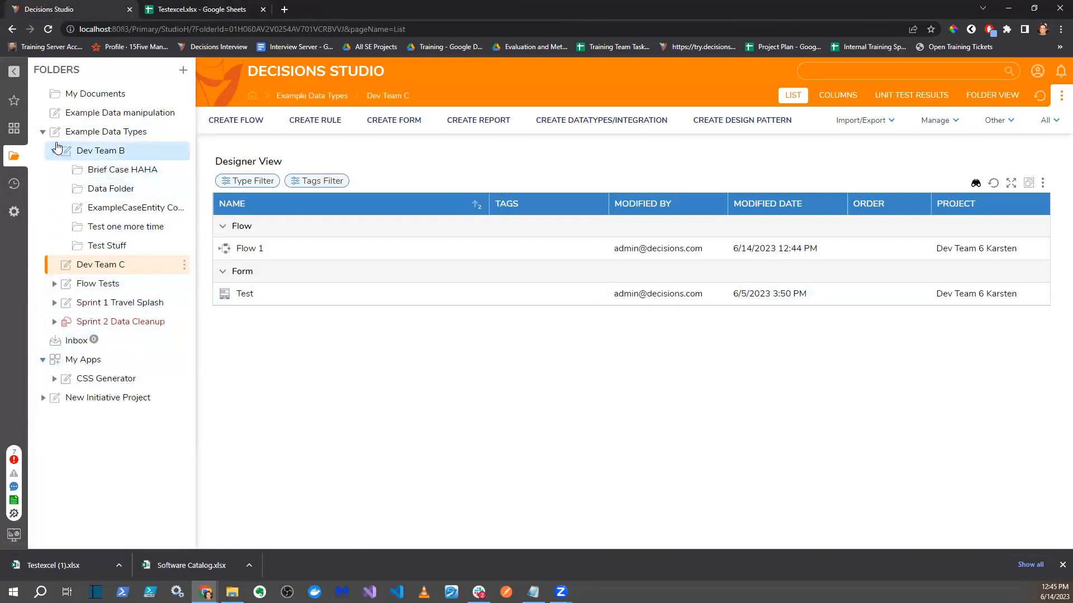
# - Open the report stuff report from the Example Data Types folder
pyautogui.click(78, 135)
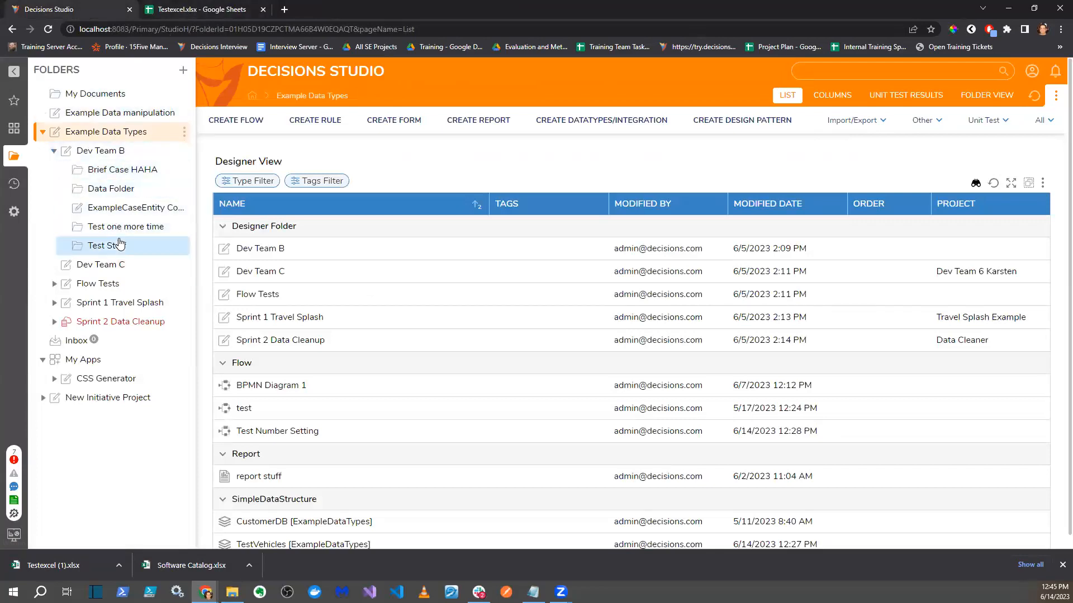
pyautogui.scroll(-1, 366, 335)
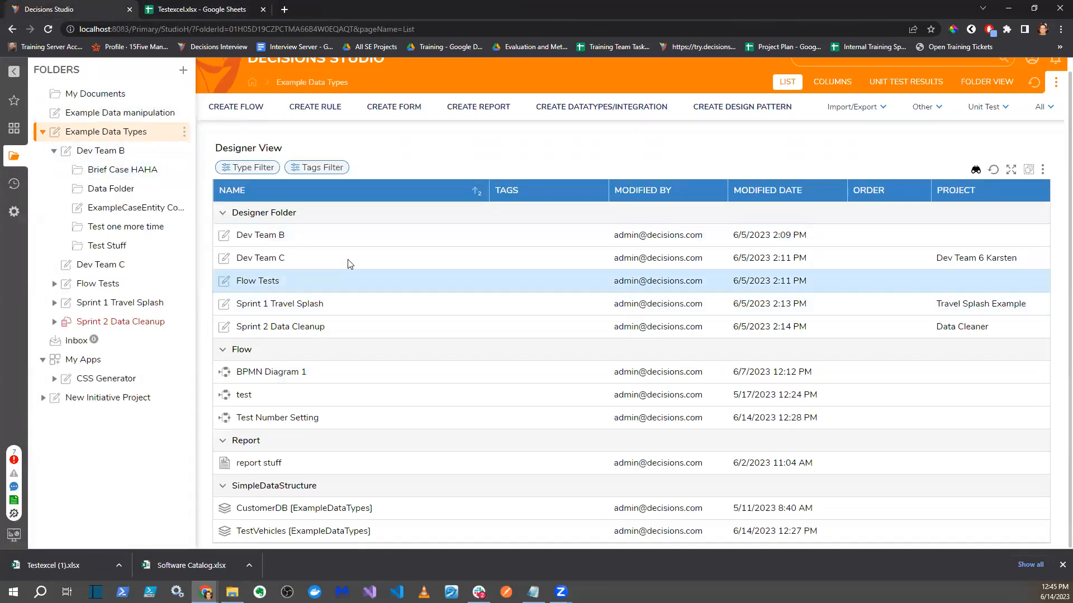
pyautogui.click(270, 455)
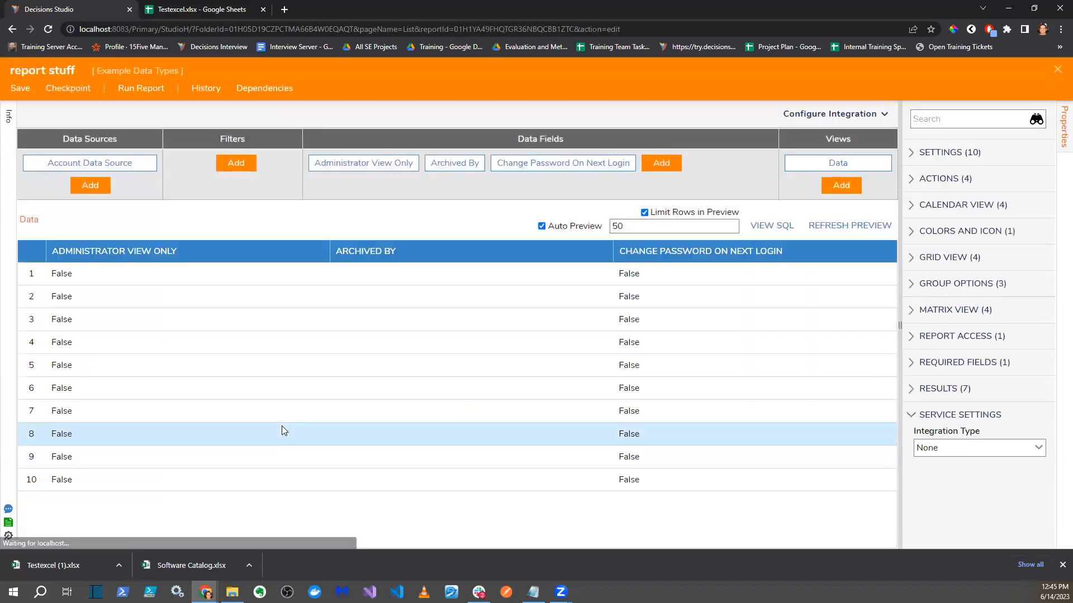
# - Add the Email Address data field to the report and make it the first column
pyautogui.click(660, 163)
pyautogui.scroll(-2, 539, 312)
pyautogui.scroll(-1, 539, 312)
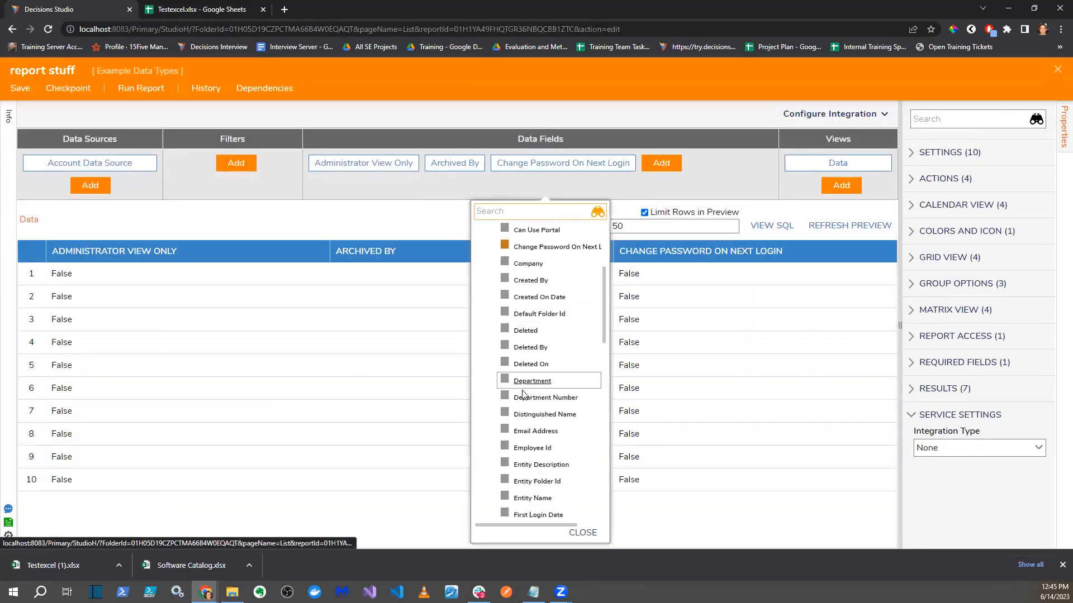
pyautogui.click(535, 430)
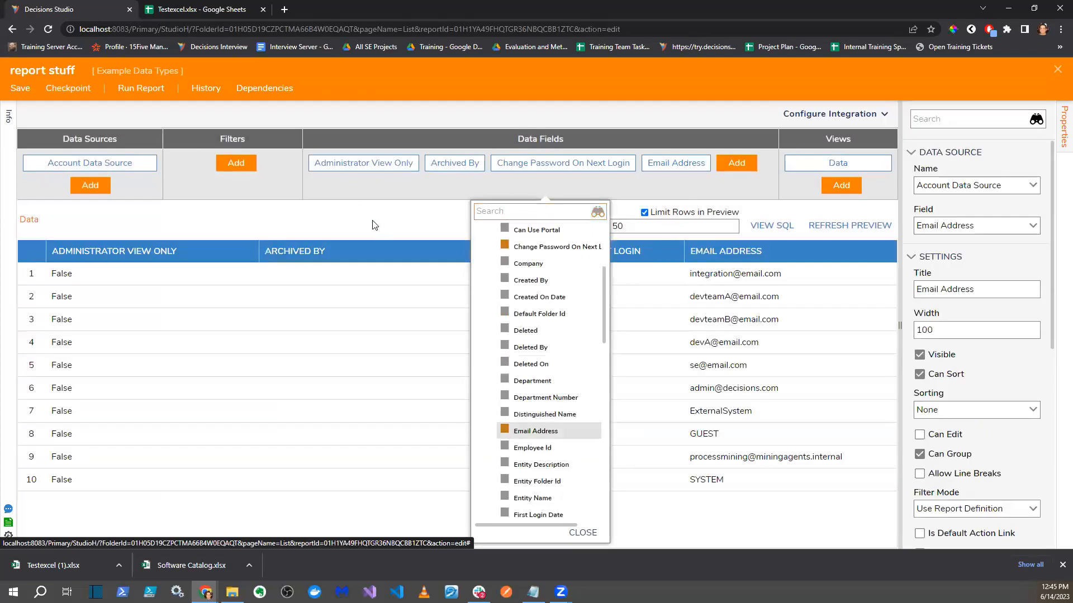
pyautogui.click(386, 209)
pyautogui.moveTo(714, 249); pyautogui.dragTo(68, 208)
# - Save the report stuff report and close its designer
pyautogui.click(20, 89)
pyautogui.click(680, 356)
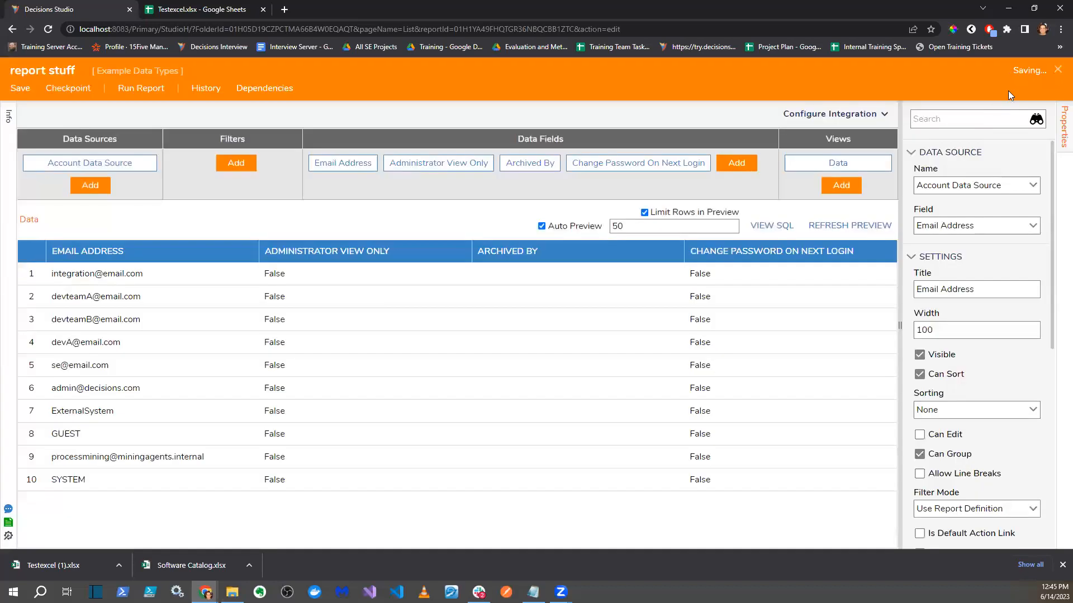
pyautogui.click(1055, 73)
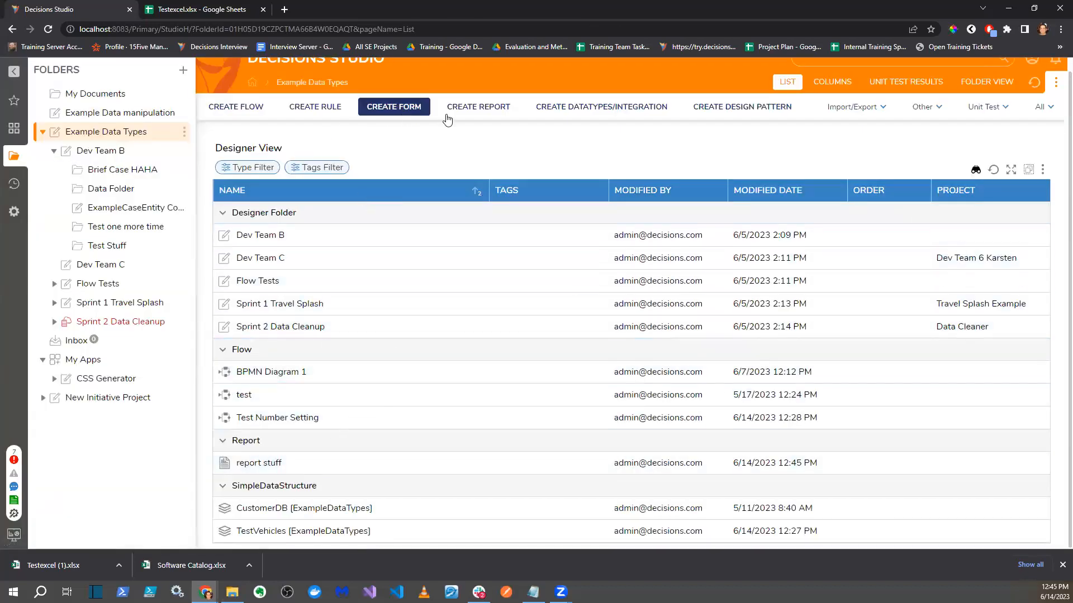
# - Create a page named Test Page in the Example Data Types folder
pyautogui.click(479, 111)
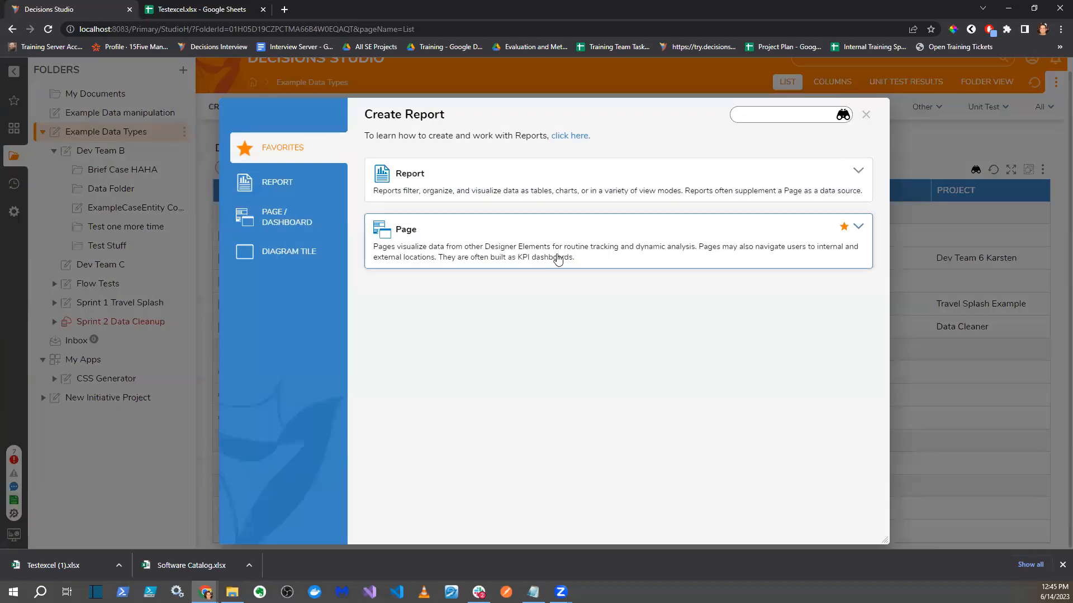
pyautogui.click(557, 258)
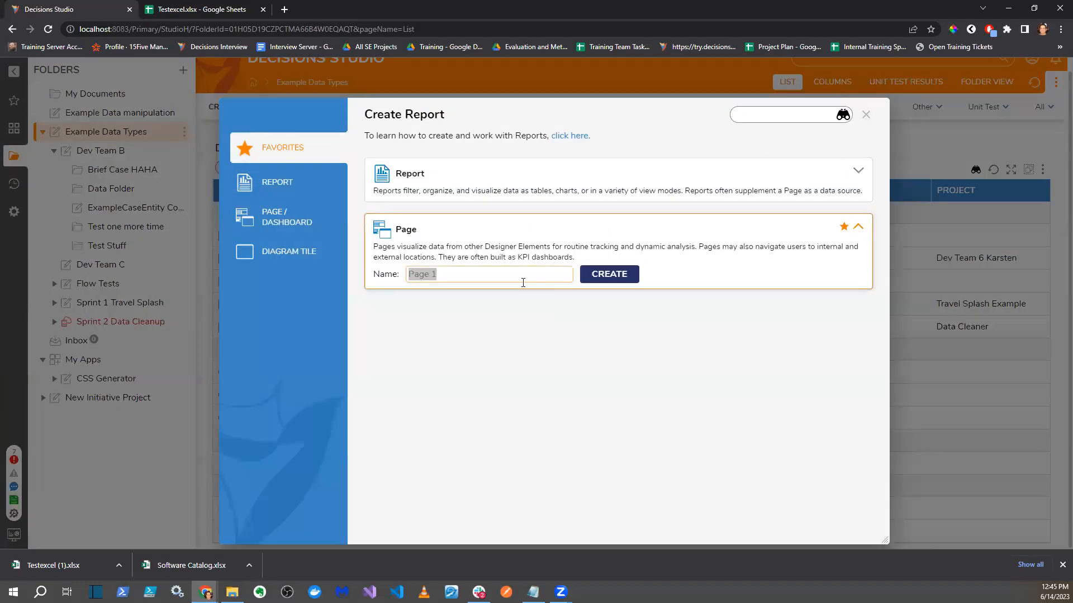
pyautogui.write('Test Page')
pyautogui.press('Return')
# - Add a Report Viewer to Test Page, try to pick a report for it, and close the page designer
pyautogui.moveTo(155, 353); pyautogui.dragTo(617, 364)
pyautogui.click(897, 304)
pyautogui.click(708, 370)
pyautogui.click(413, 219)
pyautogui.click(735, 517)
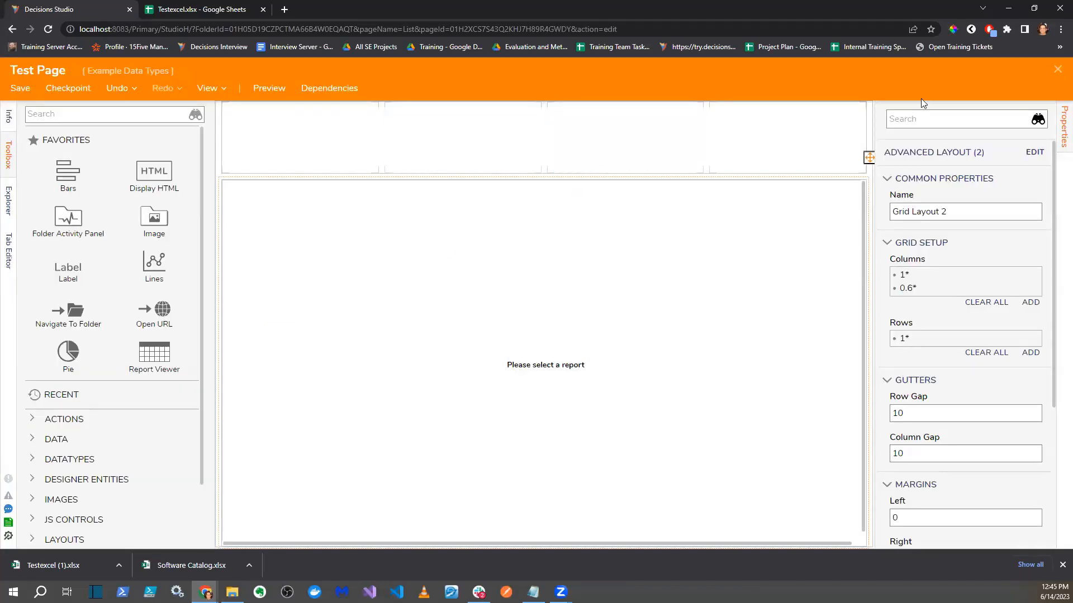
pyautogui.click(1056, 70)
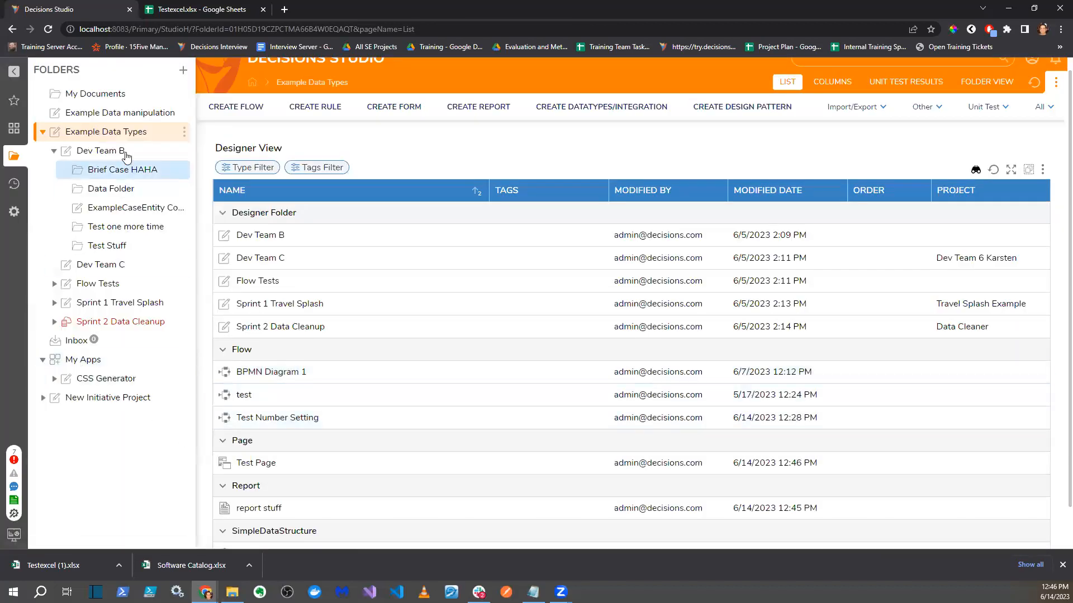
# - Create a new folder named Dash
pyautogui.click(184, 132)
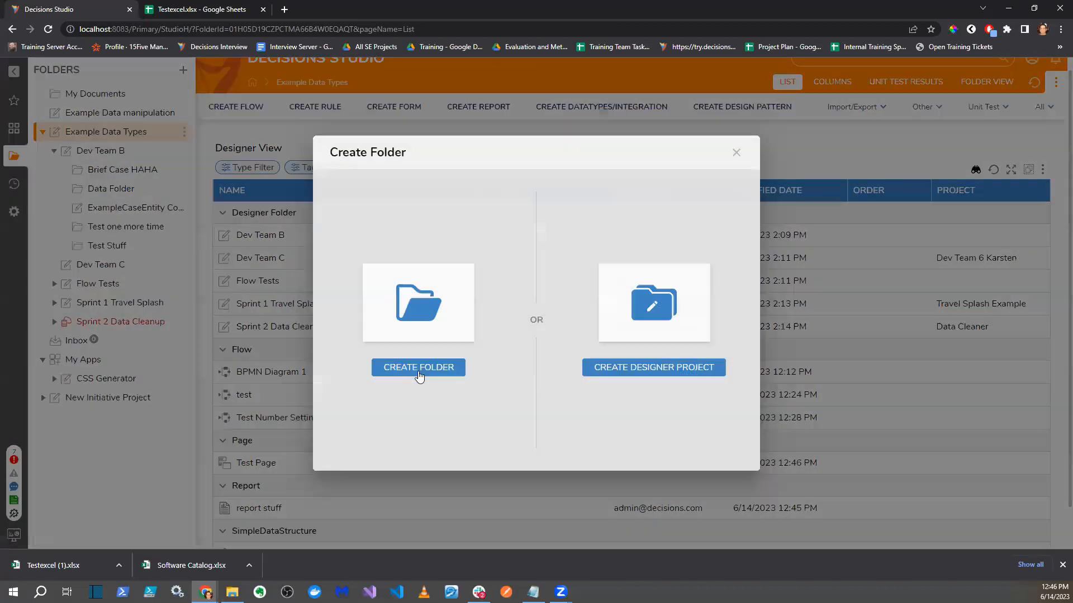
pyautogui.click(423, 367)
pyautogui.click(527, 317)
pyautogui.write('Das')
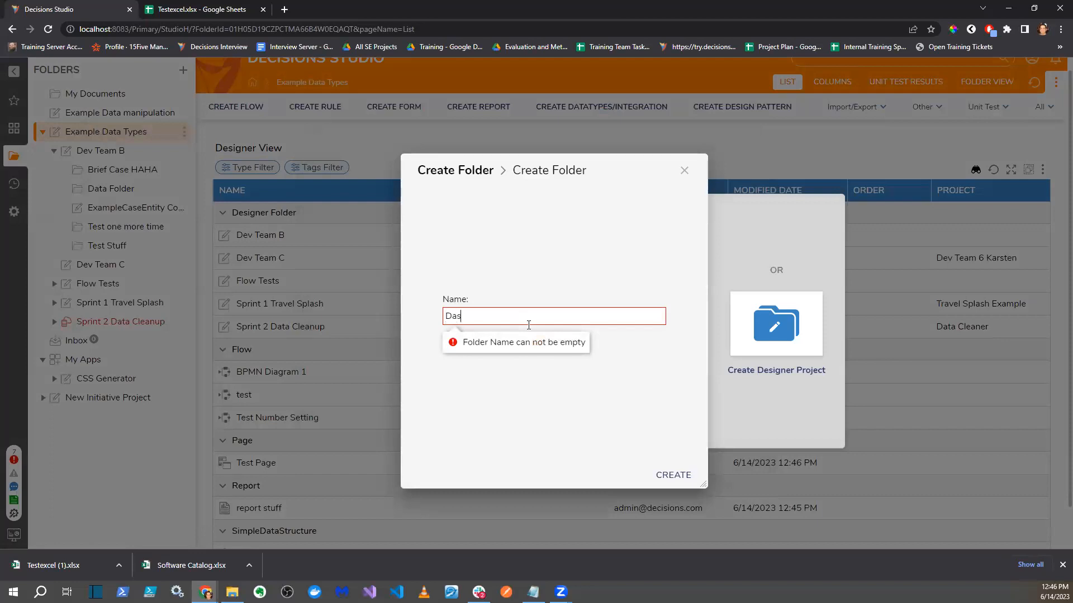
pyautogui.write('h')
pyautogui.press('Return')
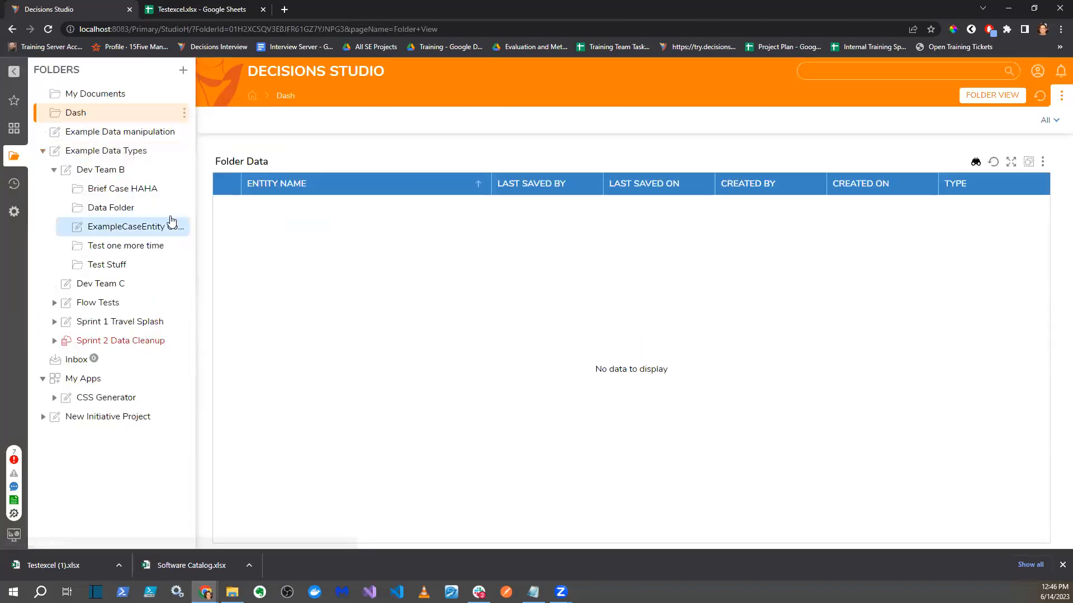
# - Add the existing Test Page to the Dash folder as a page/dashboard
pyautogui.click(189, 114)
pyautogui.moveTo(223, 155)
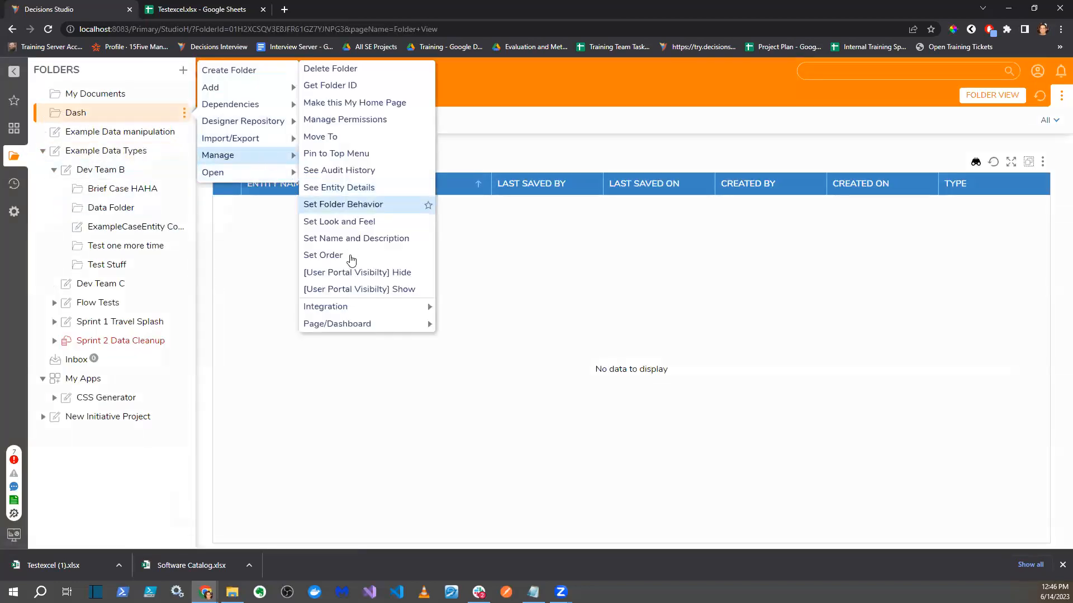
pyautogui.moveTo(417, 325)
pyautogui.click(504, 368)
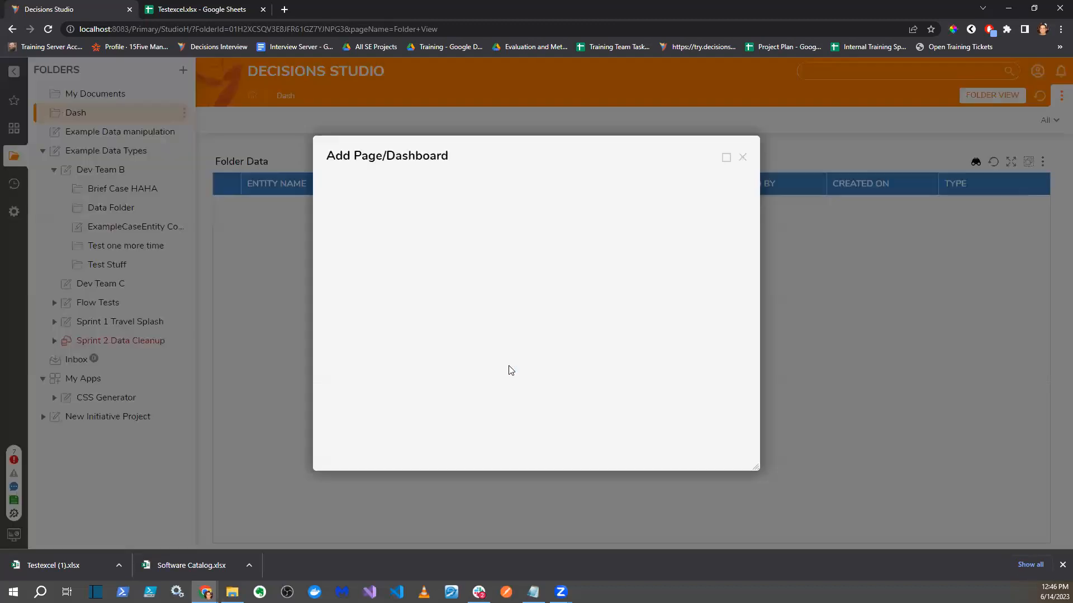
pyautogui.click(539, 247)
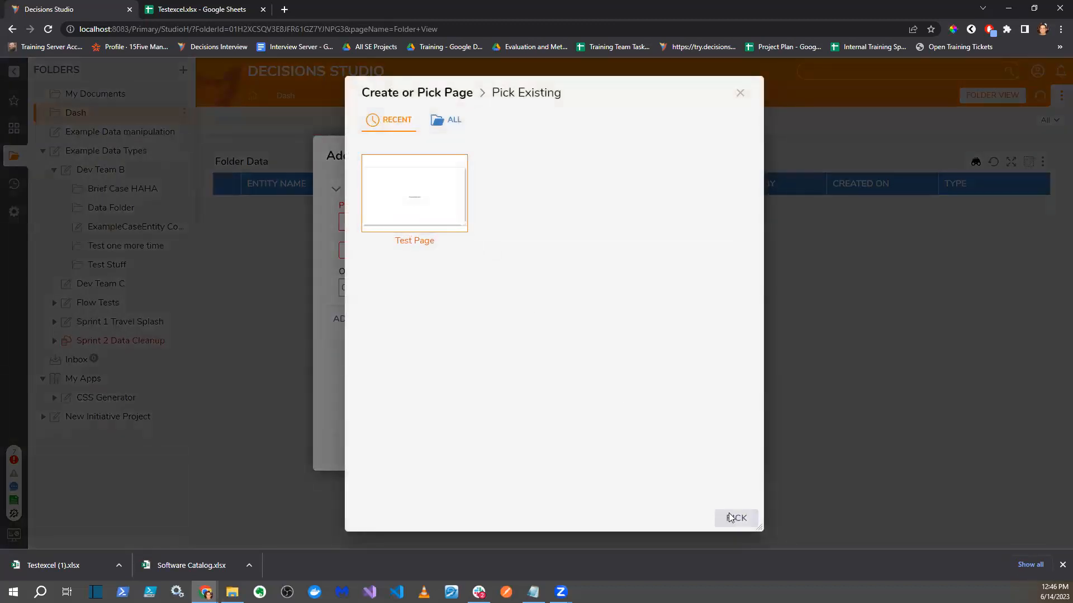
pyautogui.click(729, 518)
pyautogui.click(715, 447)
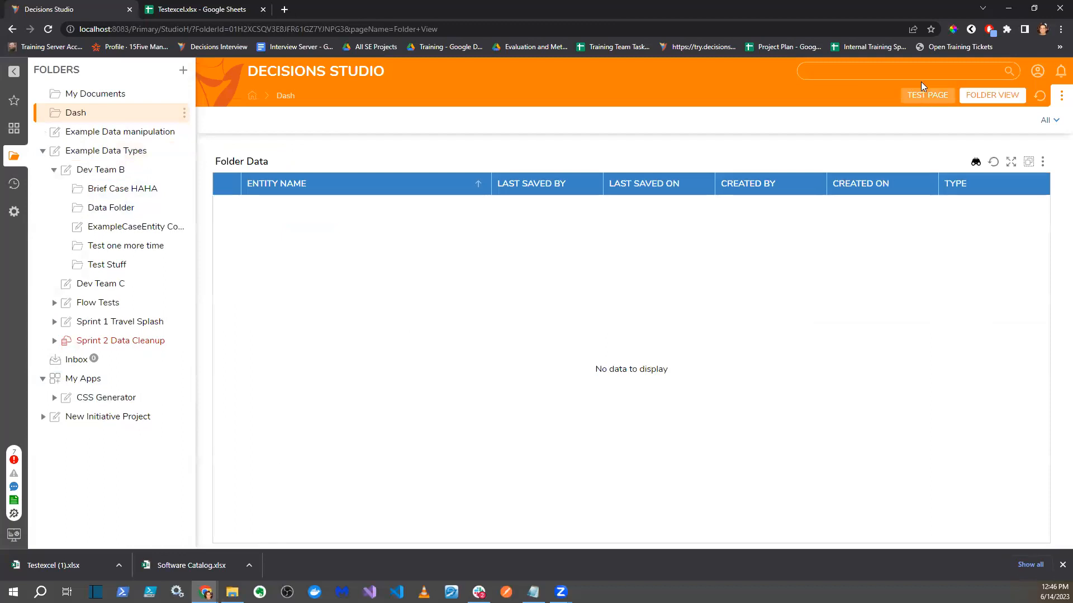
# - View Test Page in the Dash folder, check it in the user portal, and return to Decisions Studio
pyautogui.click(926, 94)
pyautogui.click(14, 535)
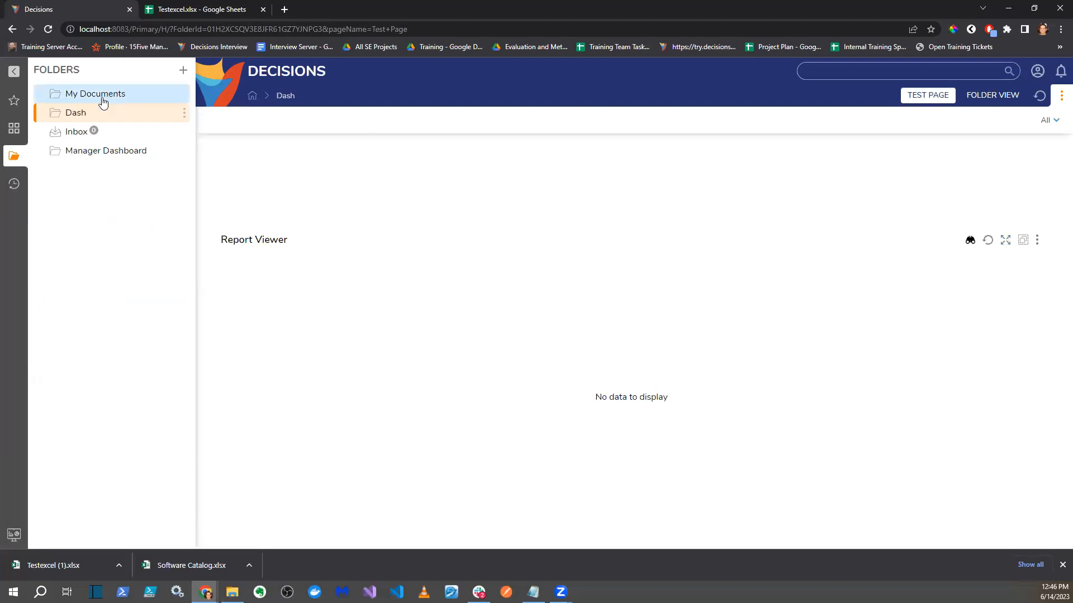
pyautogui.click(14, 535)
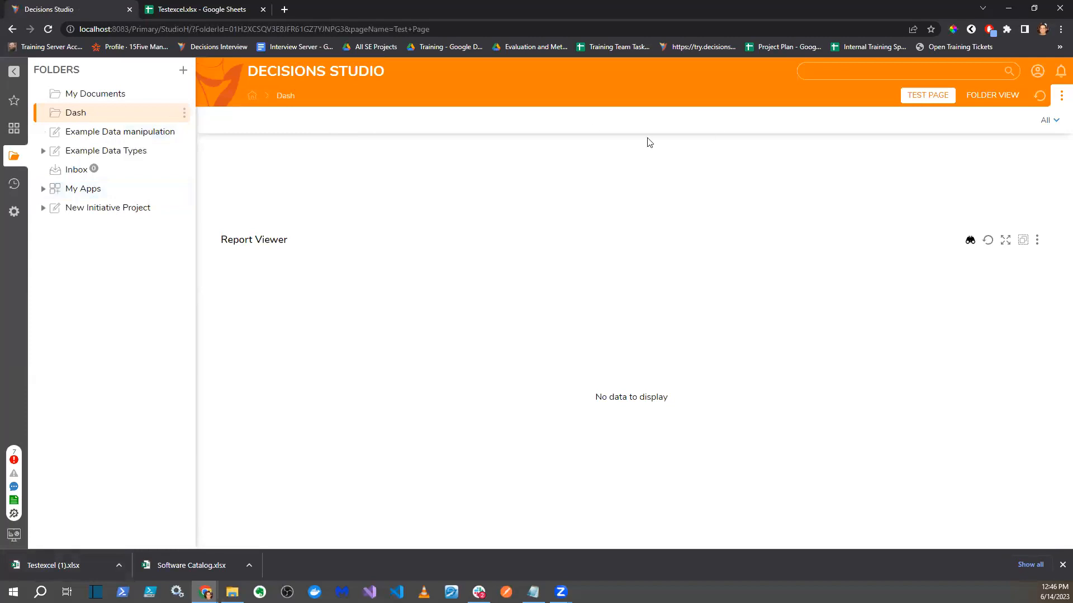
# - Expand Example Data Types, look into the Flow Tests folder, and open the Dev Team B folder
pyautogui.click(43, 151)
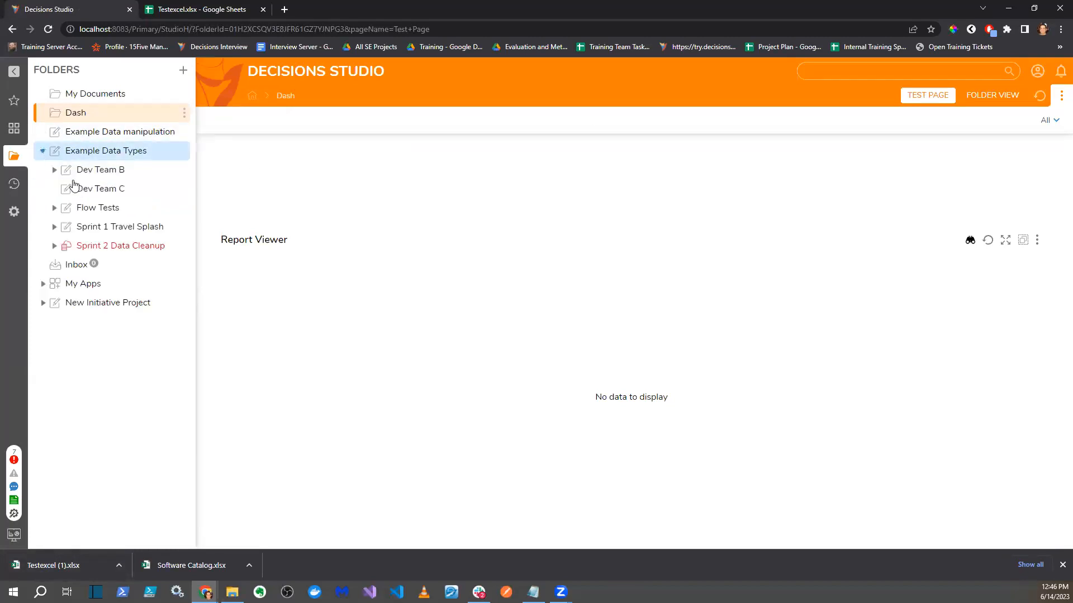
pyautogui.click(68, 191)
pyautogui.click(88, 208)
pyautogui.click(98, 170)
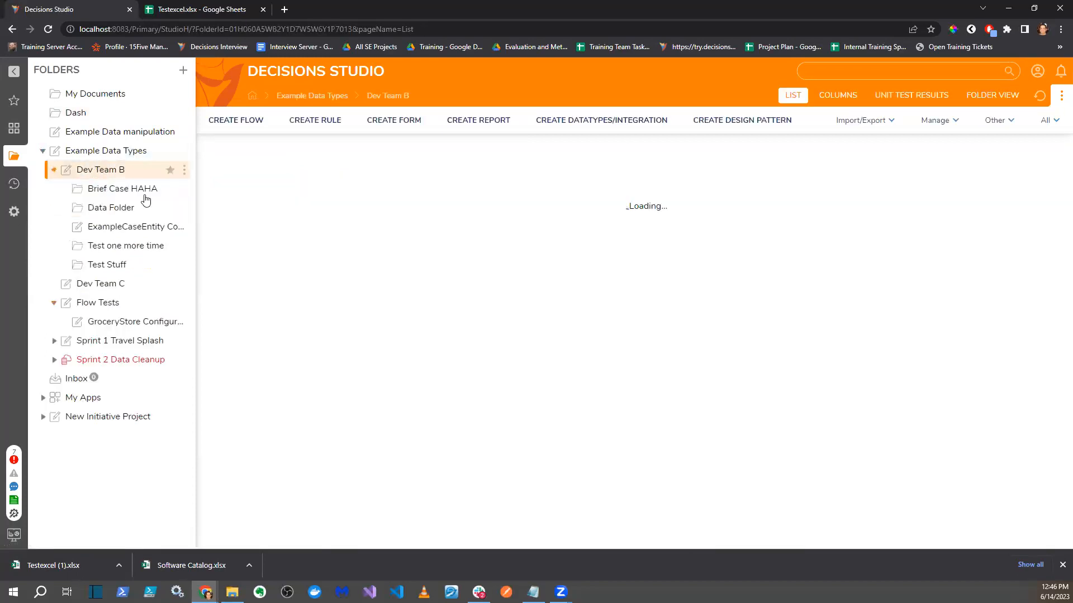
# - Examine the contents of the Dev Team B and Dev Team C folders, including the Test one more time subfolder
pyautogui.scroll(-1, 304, 441)
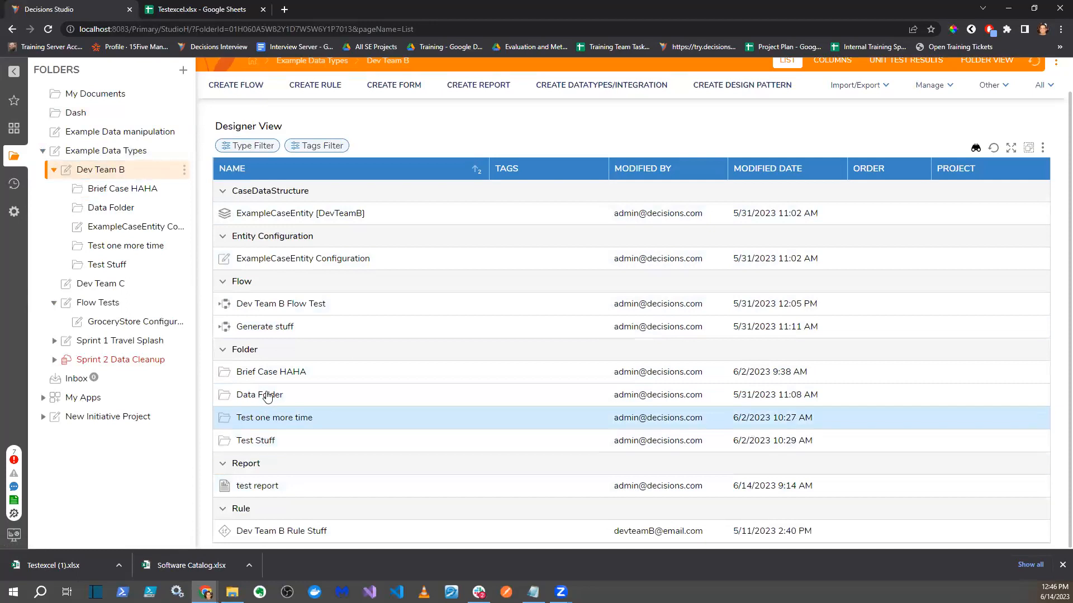
pyautogui.click(111, 190)
pyautogui.click(99, 170)
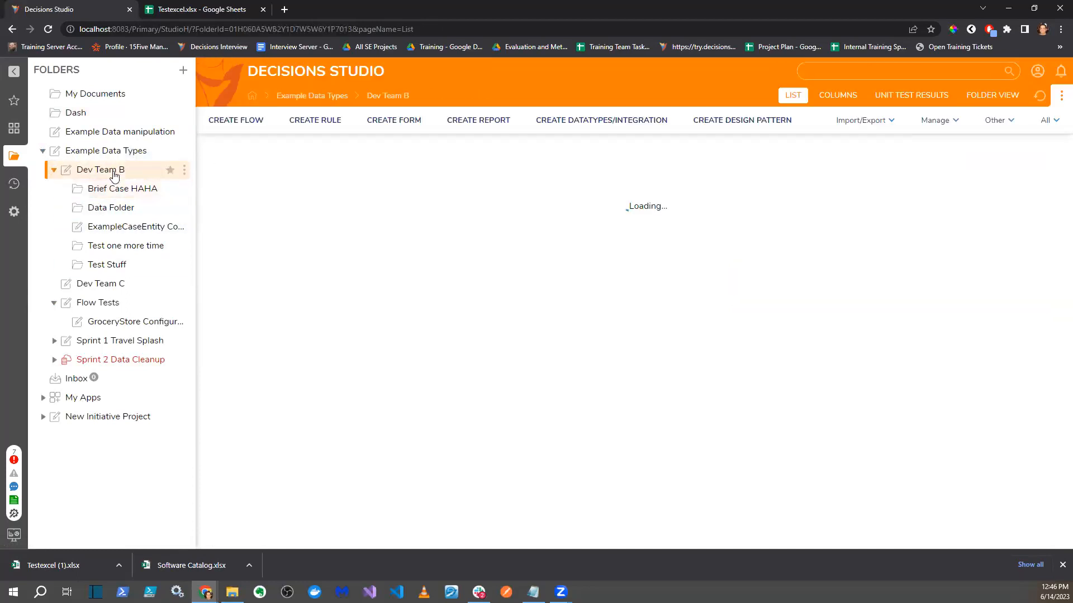
pyautogui.scroll(-2, 311, 330)
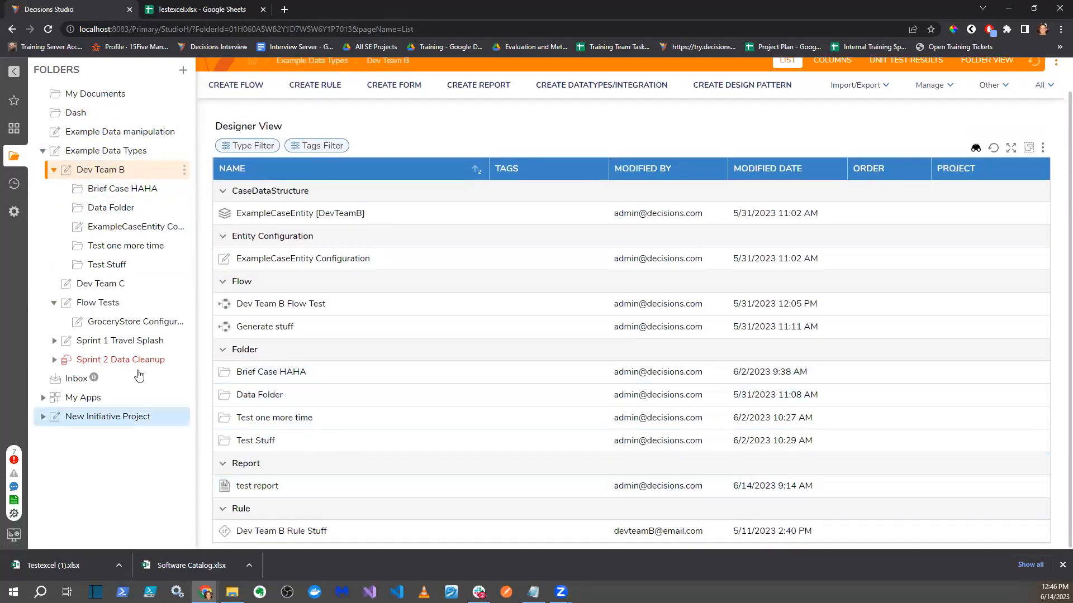
pyautogui.click(97, 269)
pyautogui.click(102, 246)
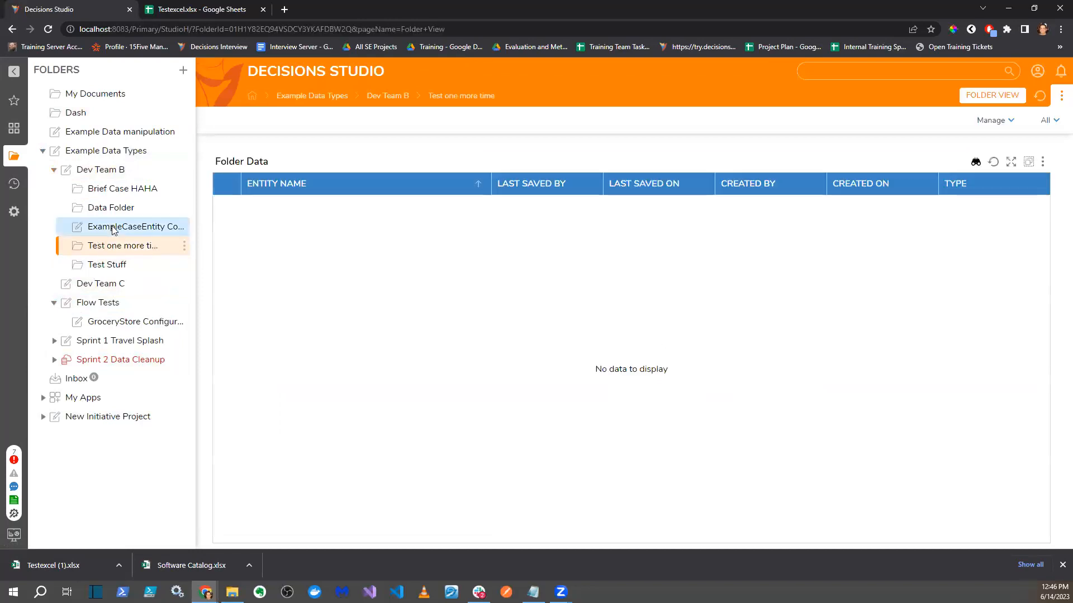
pyautogui.click(112, 226)
pyautogui.click(75, 149)
pyautogui.click(103, 283)
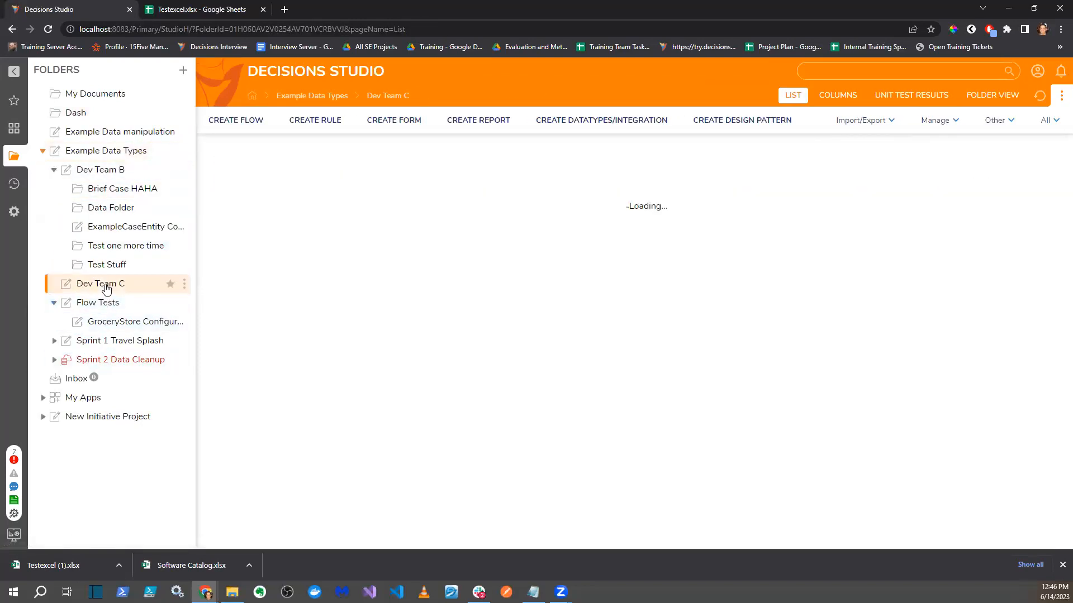
pyautogui.click(98, 171)
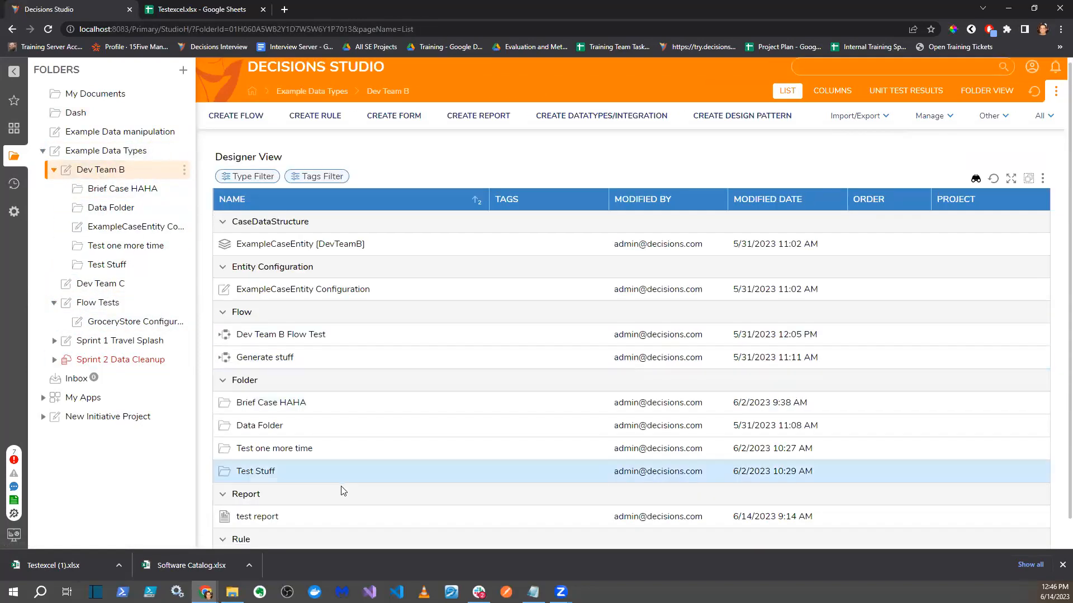
pyautogui.scroll(-1, 341, 486)
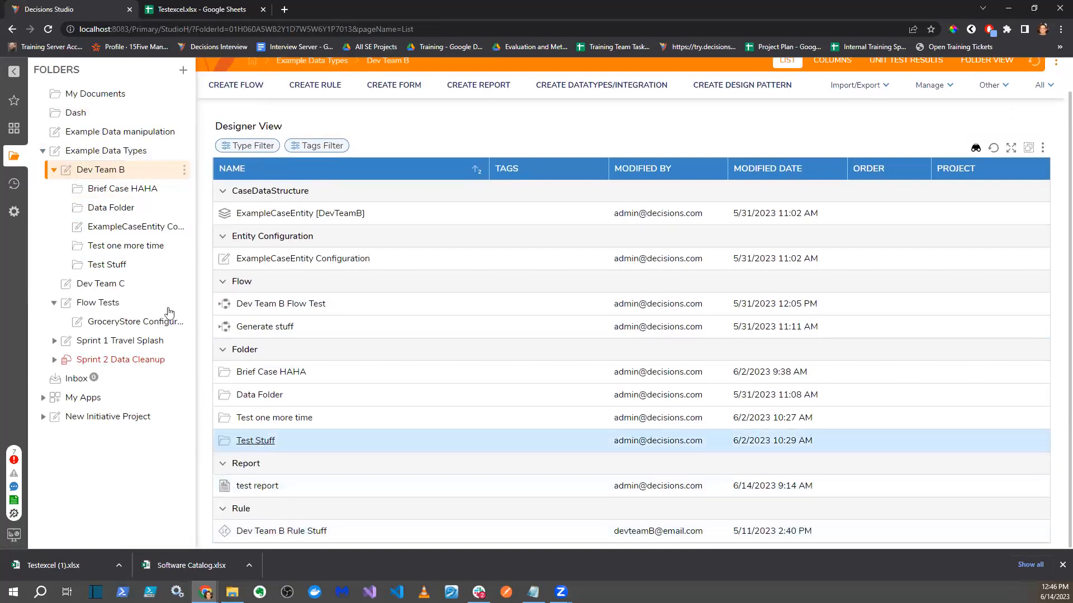
pyautogui.click(103, 283)
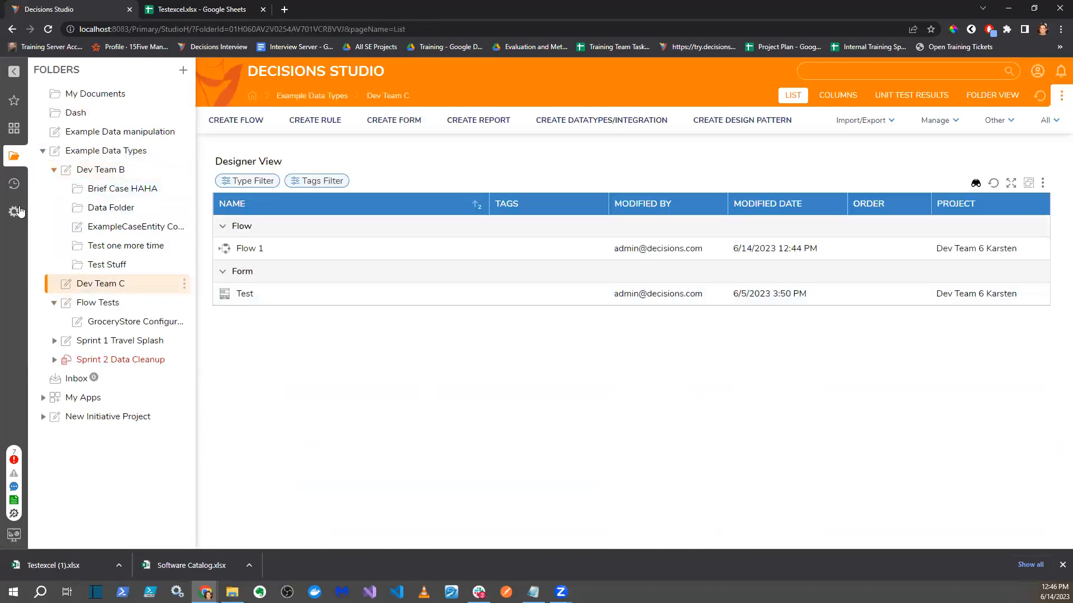
# - Open Test Page from the Example Data Types folder in the page designer, select its Report Viewer, and save and close the page
pyautogui.click(106, 150)
pyautogui.scroll(-2, 288, 440)
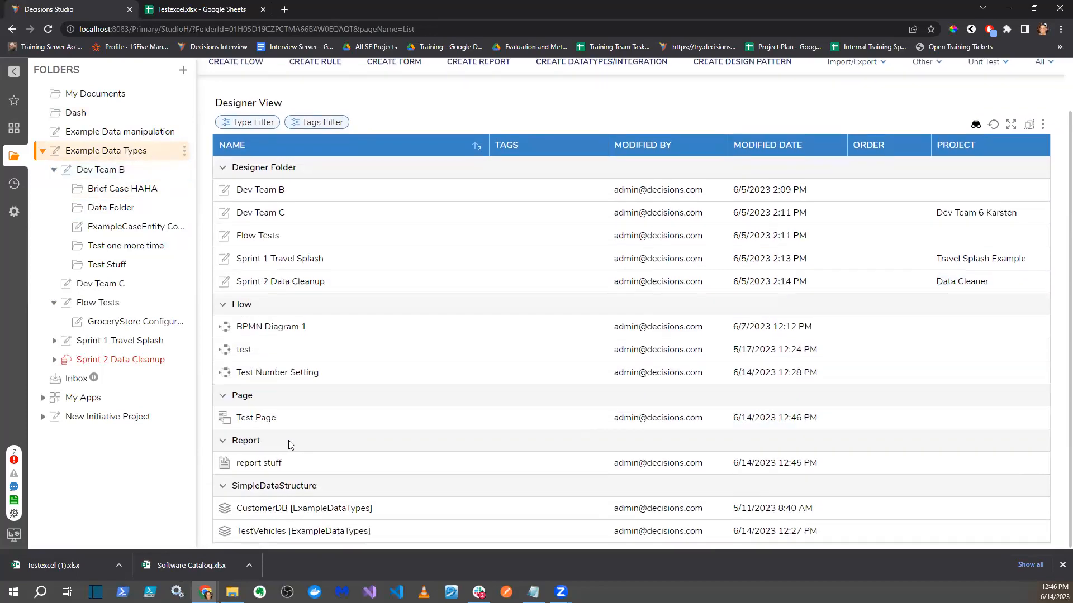
pyautogui.click(266, 423)
pyautogui.click(929, 302)
pyautogui.click(621, 368)
pyautogui.click(434, 242)
pyautogui.click(736, 517)
pyautogui.hotkey('ctrl', 's')
pyautogui.click(676, 361)
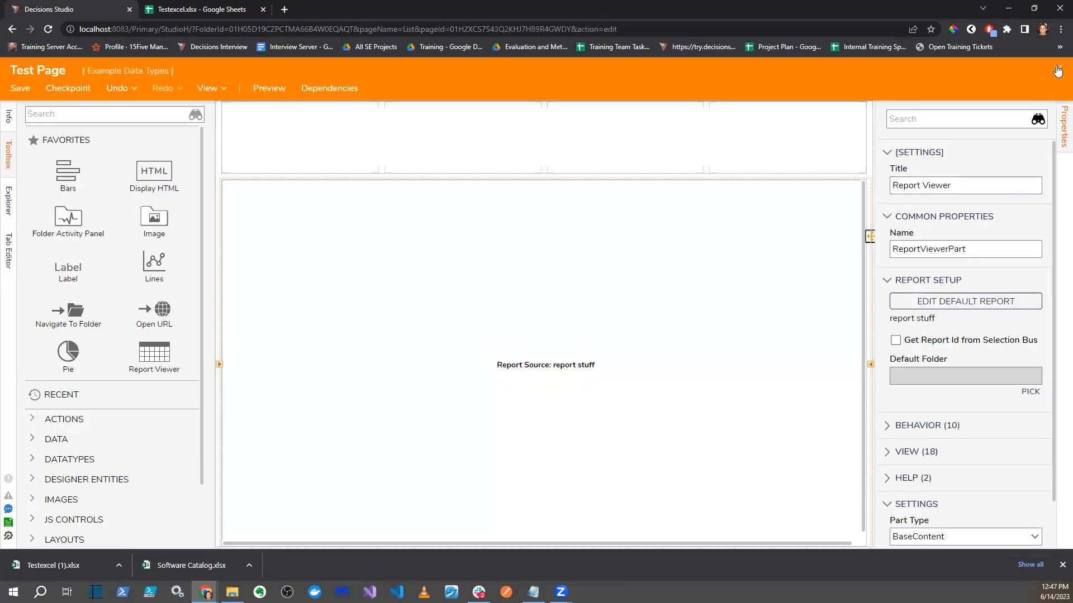
pyautogui.click(1057, 71)
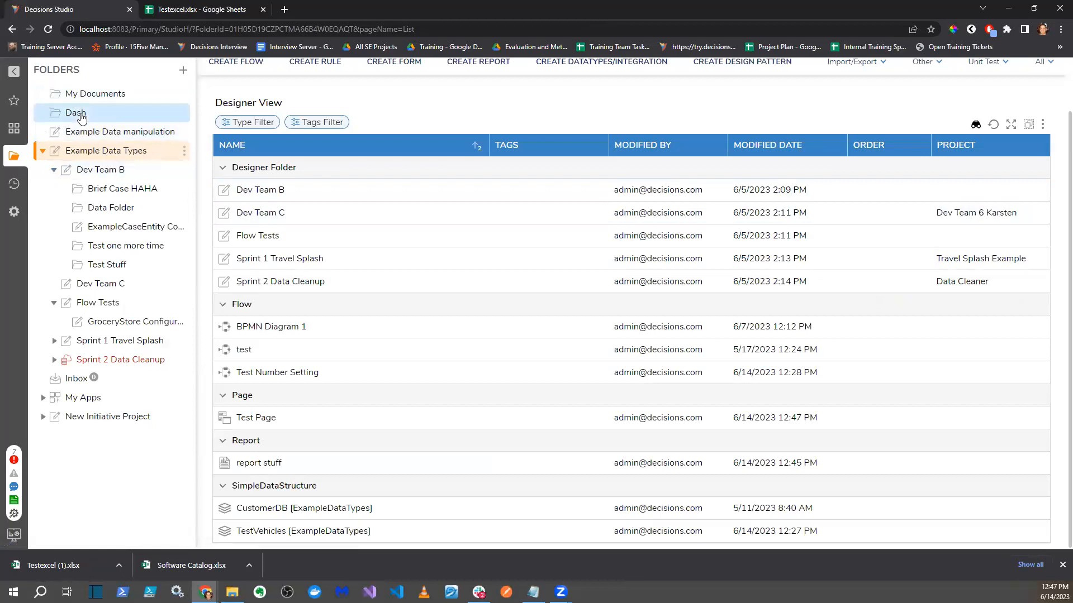
# - View the Dash folder's dashboard in Studio and the user portal, check the folder's portal actions, and return to Studio
pyautogui.click(81, 115)
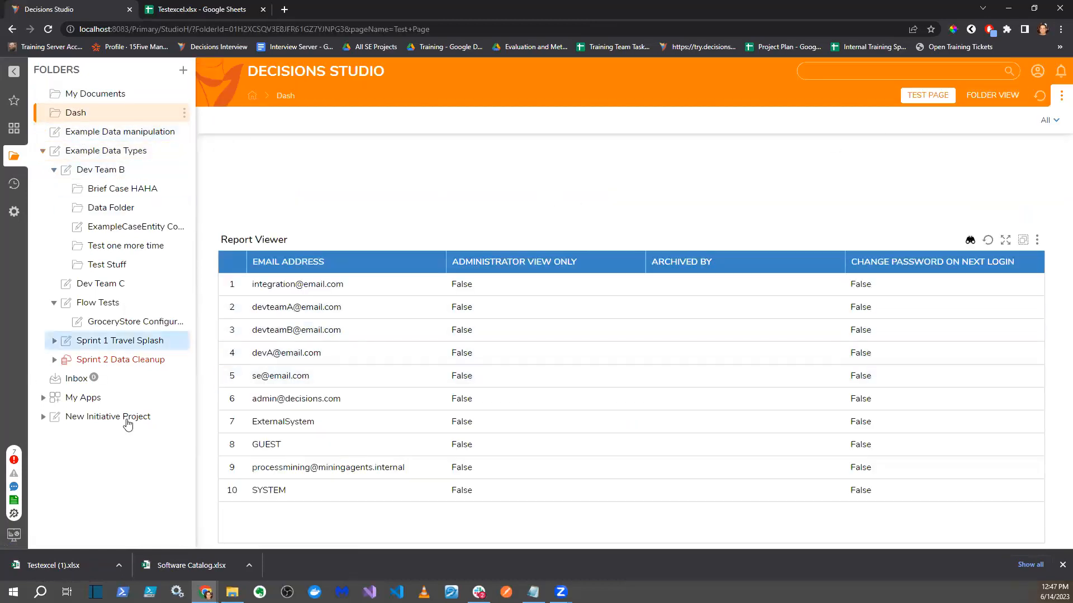
pyautogui.click(14, 534)
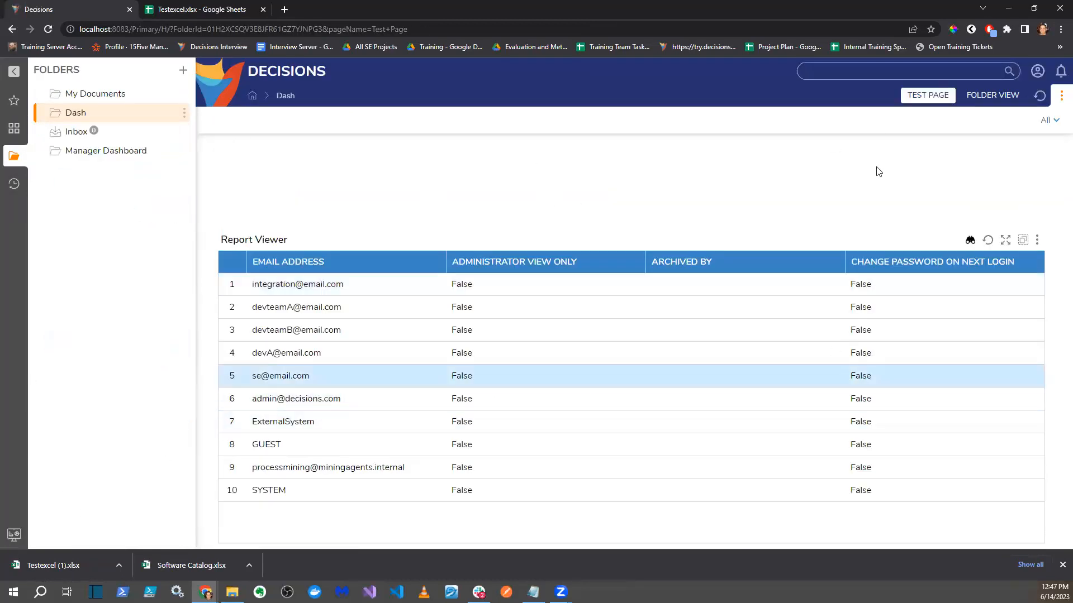
pyautogui.click(184, 114)
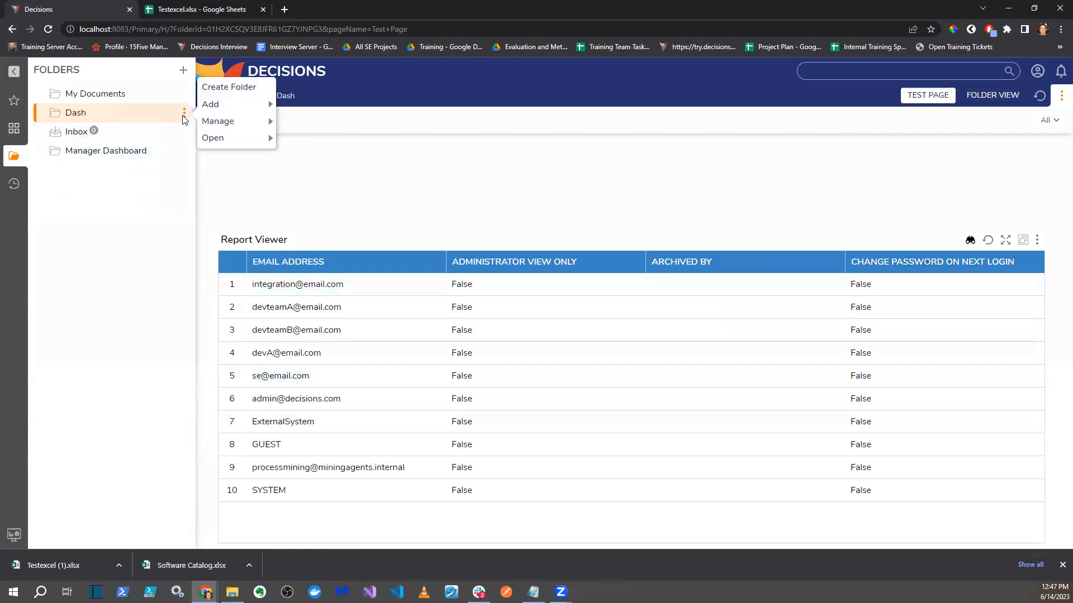
pyautogui.moveTo(210, 139)
pyautogui.click(22, 535)
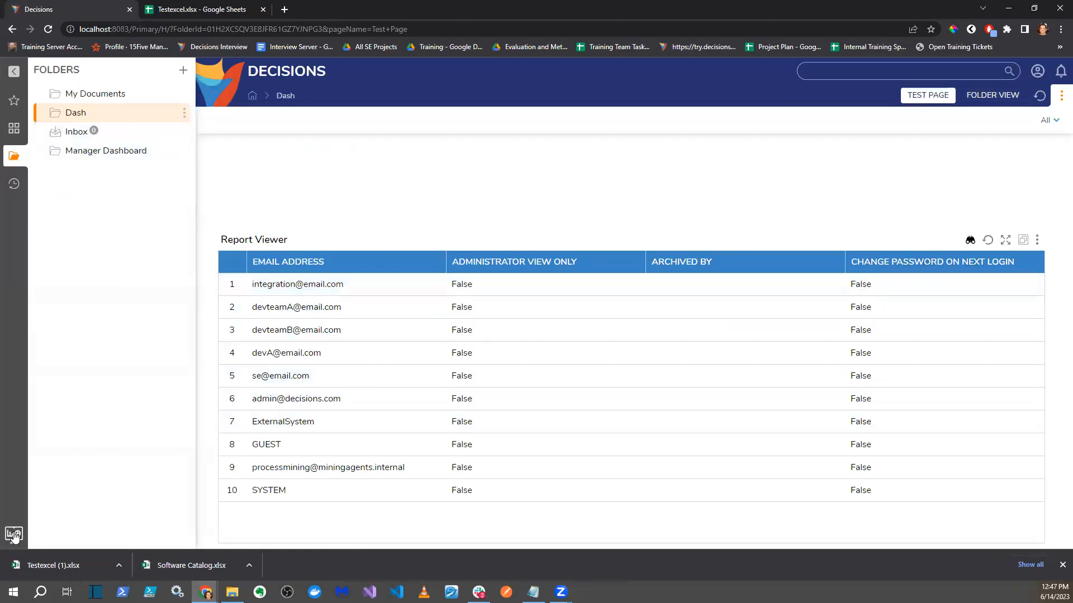
# - View the Dash folder's integration details, examine its URL and the Chrome=None parameter, and close the details page
pyautogui.click(184, 118)
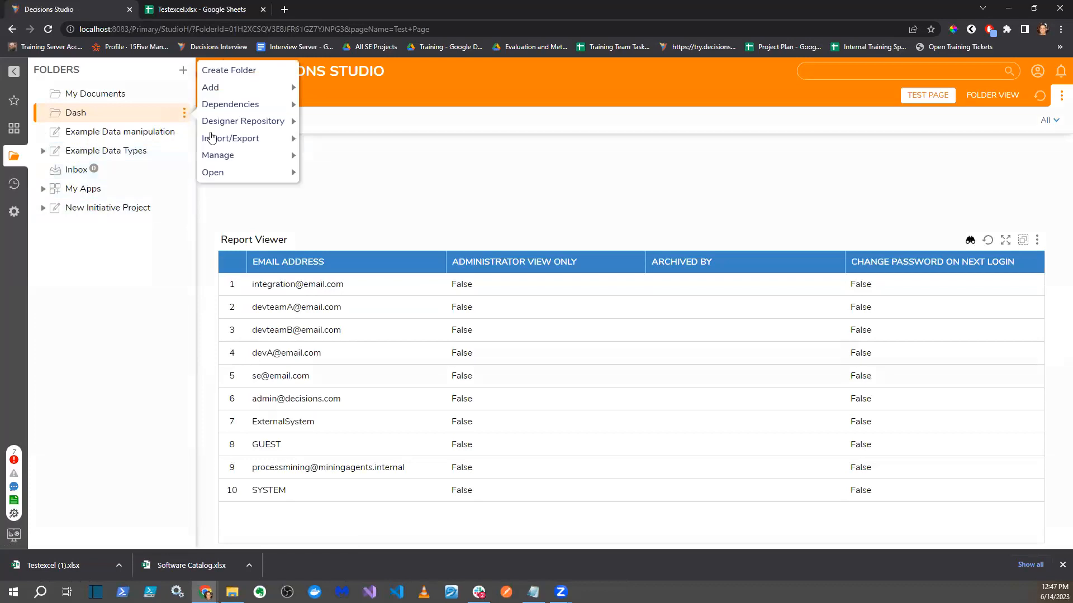
pyautogui.moveTo(280, 156)
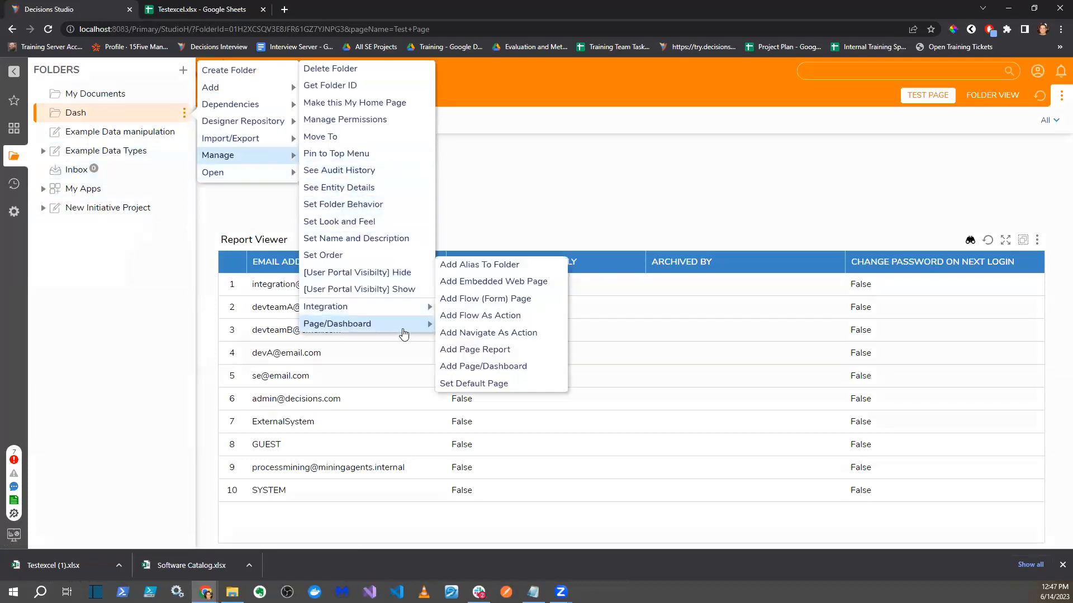
pyautogui.moveTo(408, 307)
pyautogui.click(492, 306)
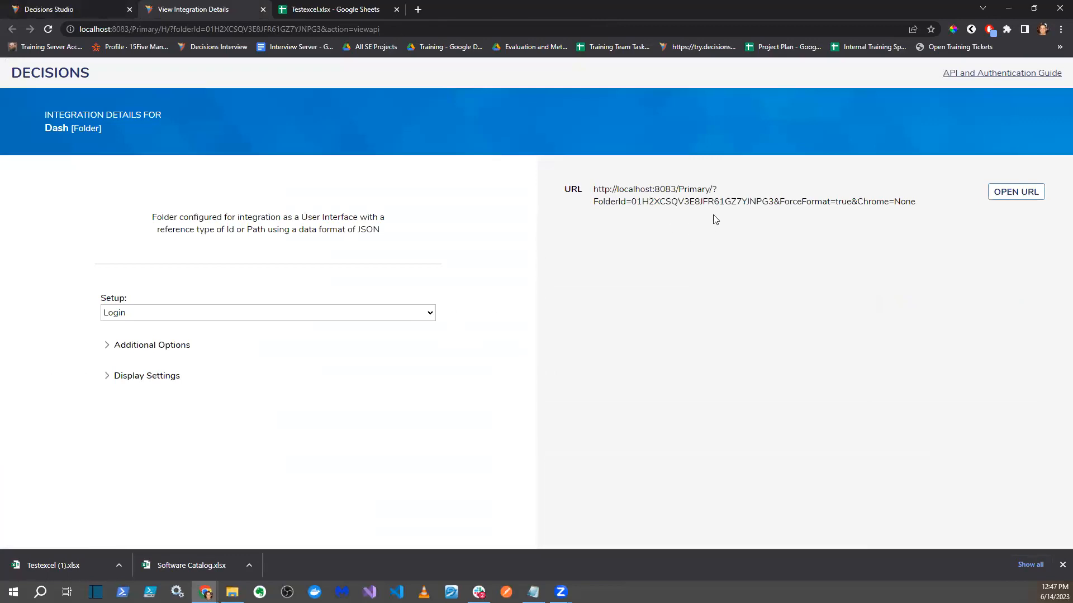
pyautogui.moveTo(593, 189); pyautogui.dragTo(870, 213)
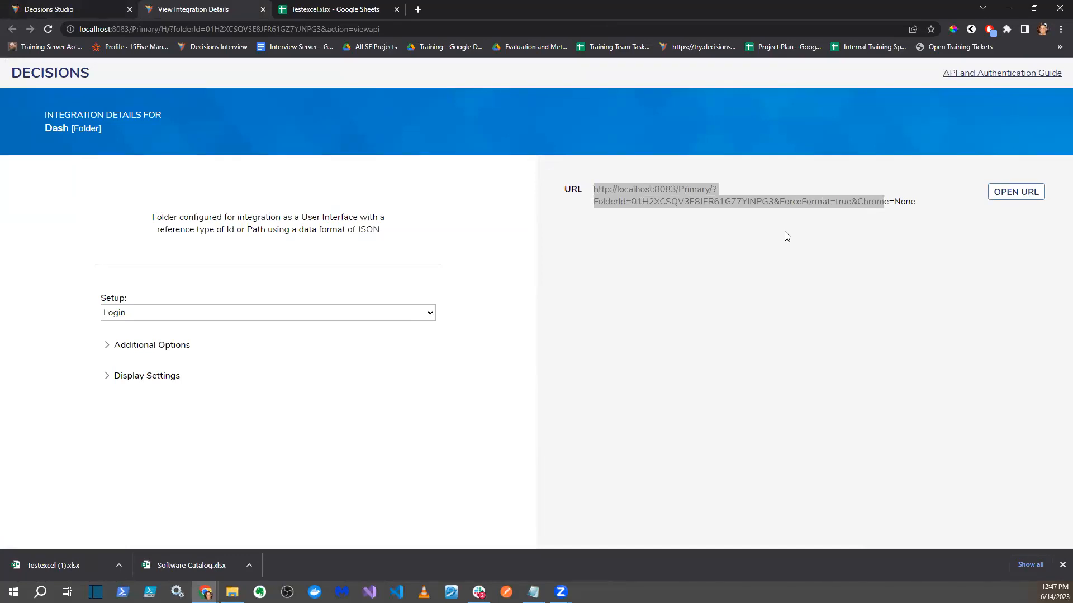
pyautogui.click(898, 203)
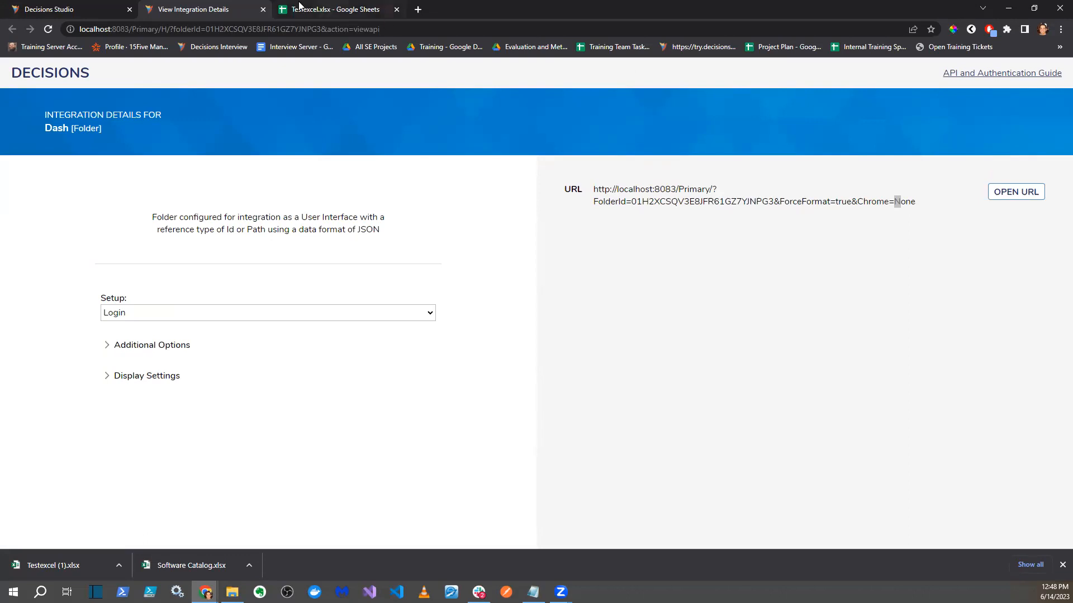
pyautogui.click(263, 10)
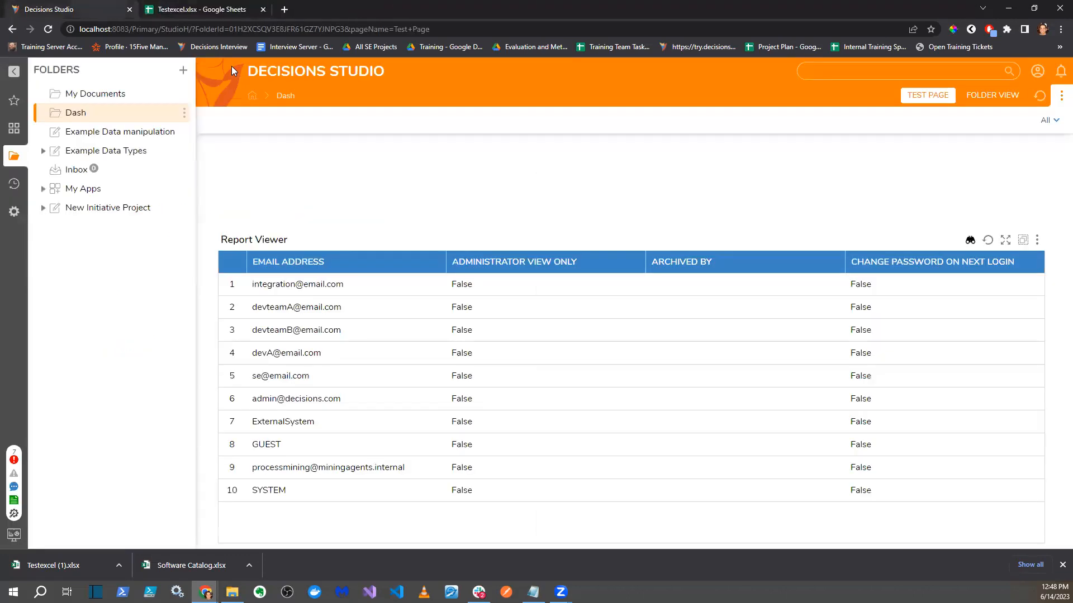